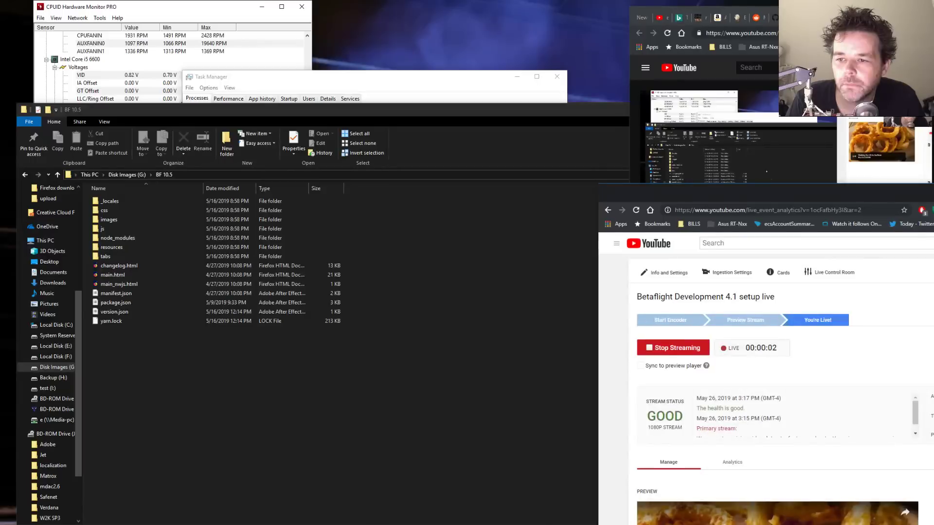
- Arrange the YouTube watch page and the live stream dashboard side by side, with the dashboard showing its public view
left_click_drag(828, 480, 867, 457)
left_click_drag(914, 16, 600, 50)
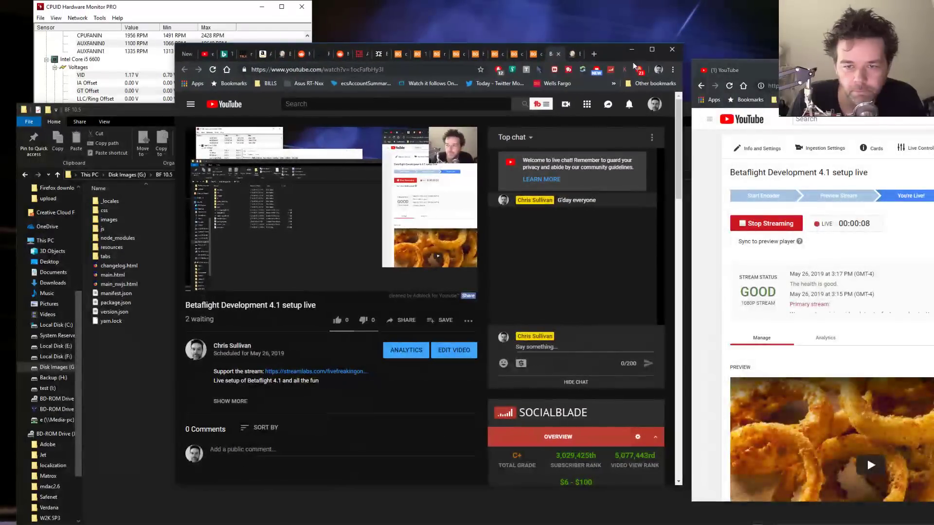
mouse_move(231, 288)
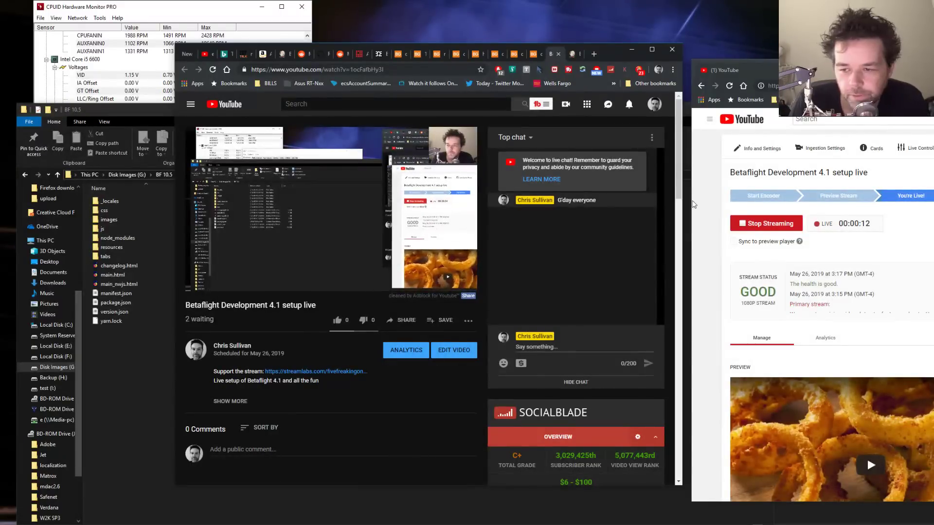
scroll(812, 305, "down", 10)
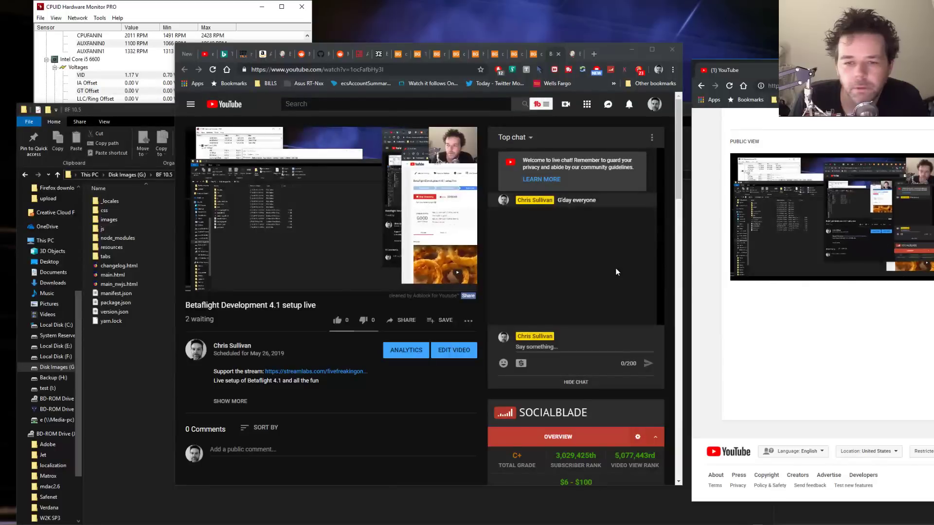
left_click(560, 347)
type("te")
key("BackSpace")
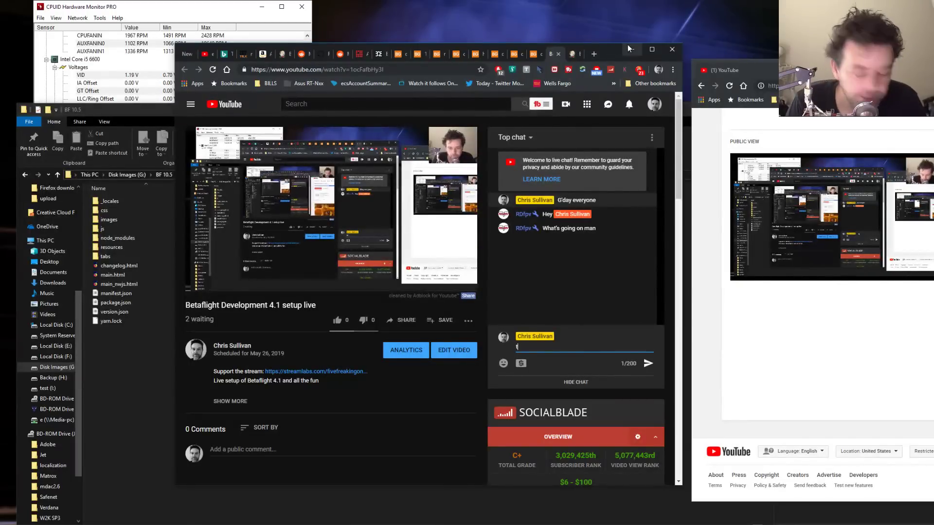
- Shift the watch-page browser window slightly and search the web for "garage door sensor sun shield" in the Banggood drone page's place
left_click_drag(612, 50, 630, 38)
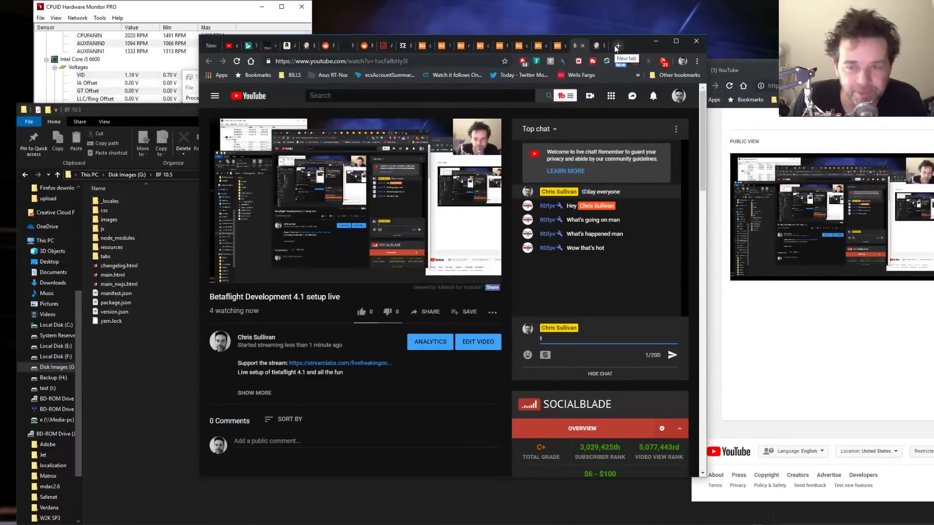
left_click(564, 45)
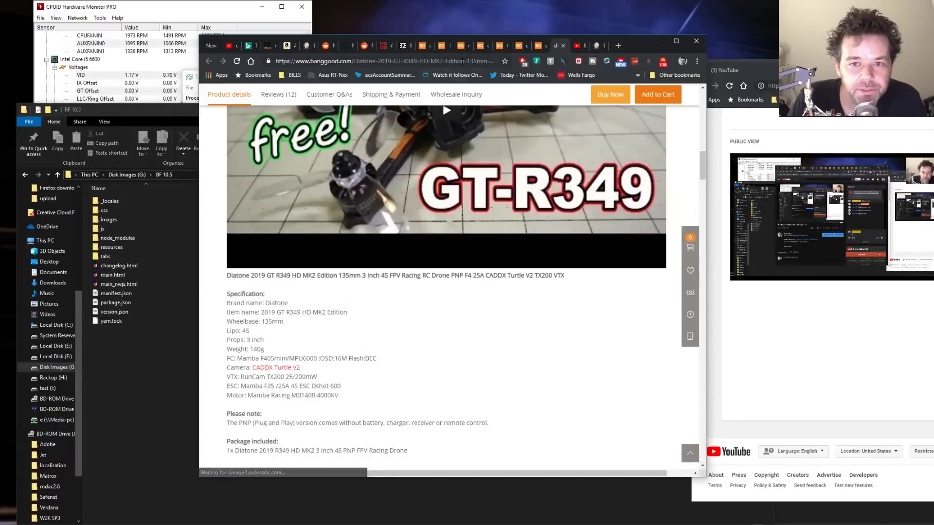
left_click(463, 62)
type("garad")
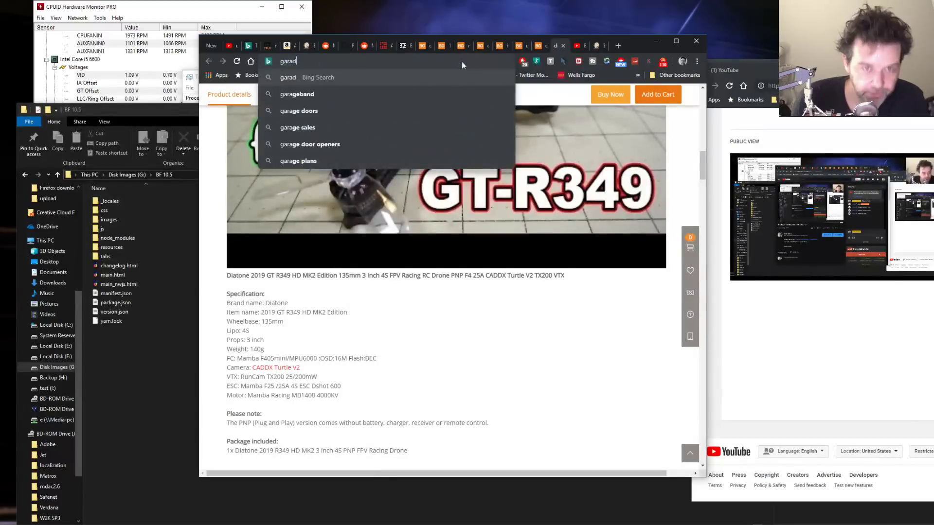
key("BackSpace")
type("ge door opener")
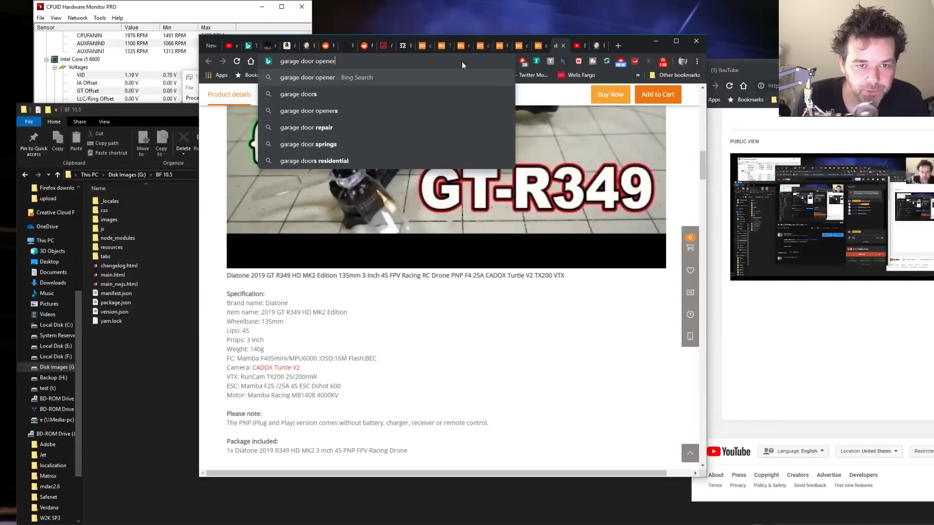
key("BackSpace")
key("BackSpace")
key("BackSpace")
key("BackSpace")
key("BackSpace")
key("BackSpace")
type("sensor su")
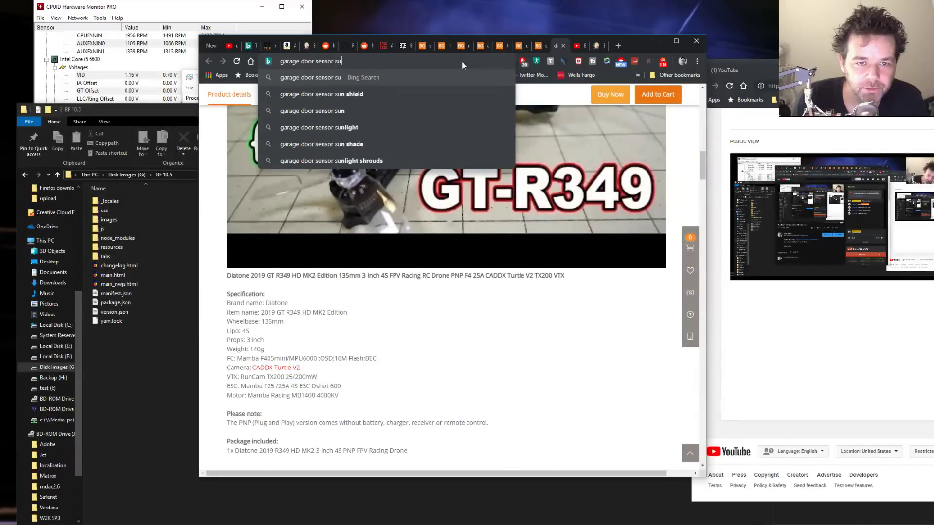
type("n shield")
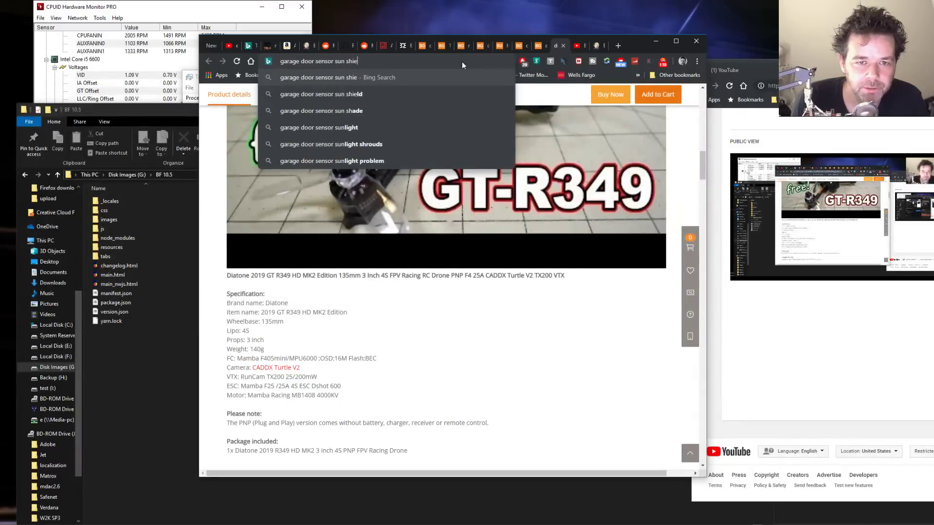
key("Return")
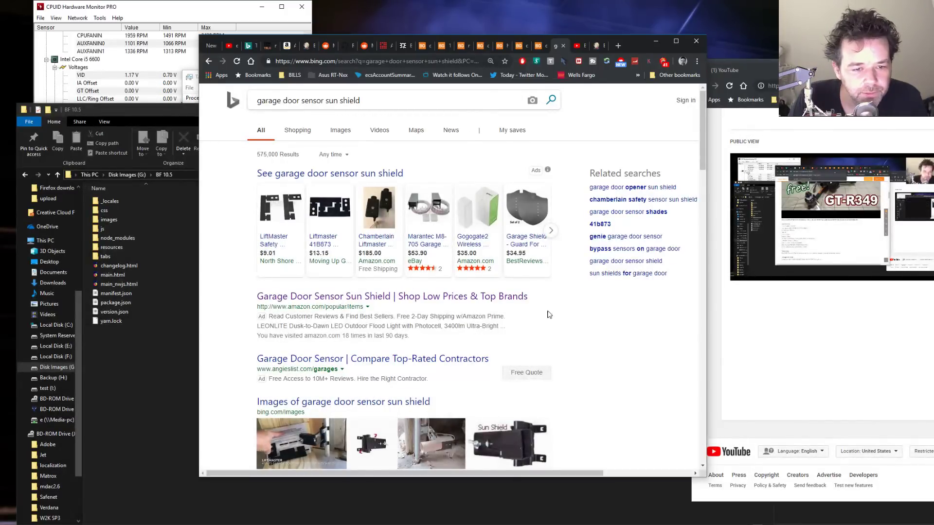
- Open the Amazon sun shield listing and the Chamberlain 41B873 result separately, and view the Chamberlain product page
middle_click(465, 301)
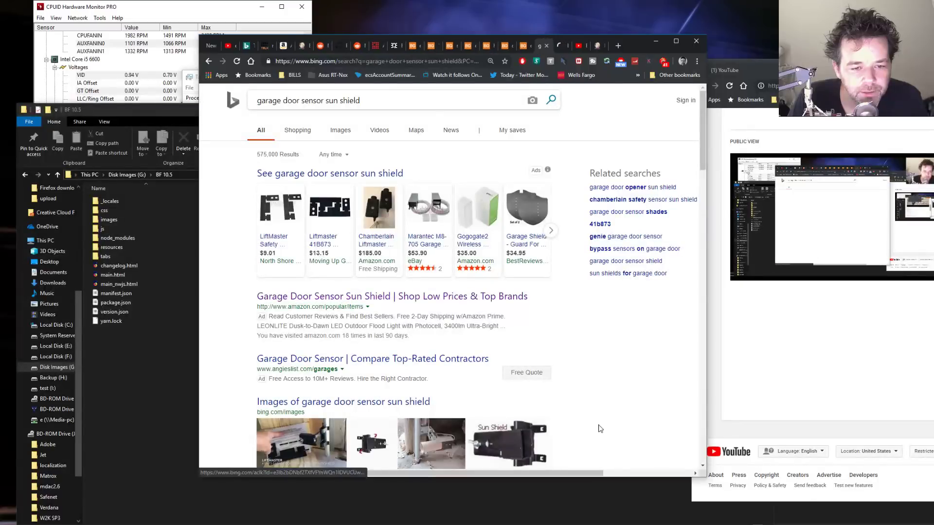
scroll(633, 399, "down", 5)
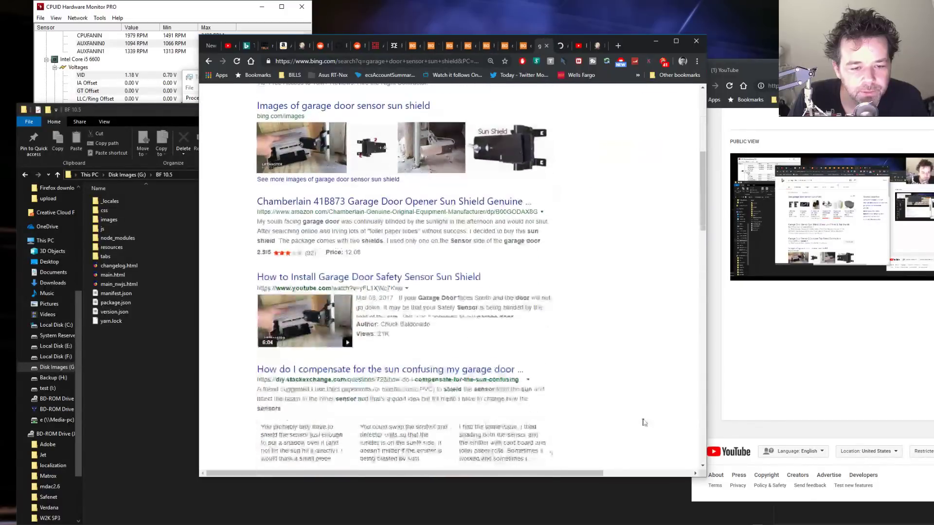
middle_click(483, 203)
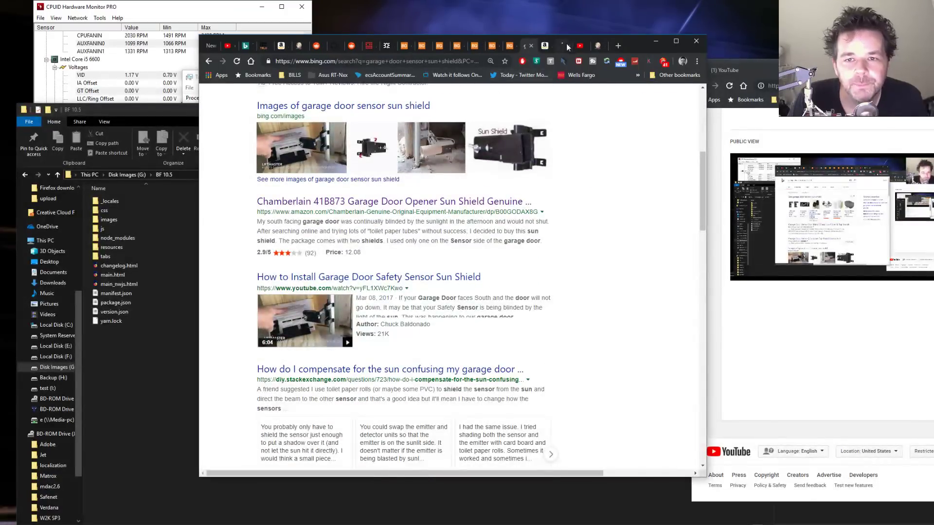
left_click(559, 46)
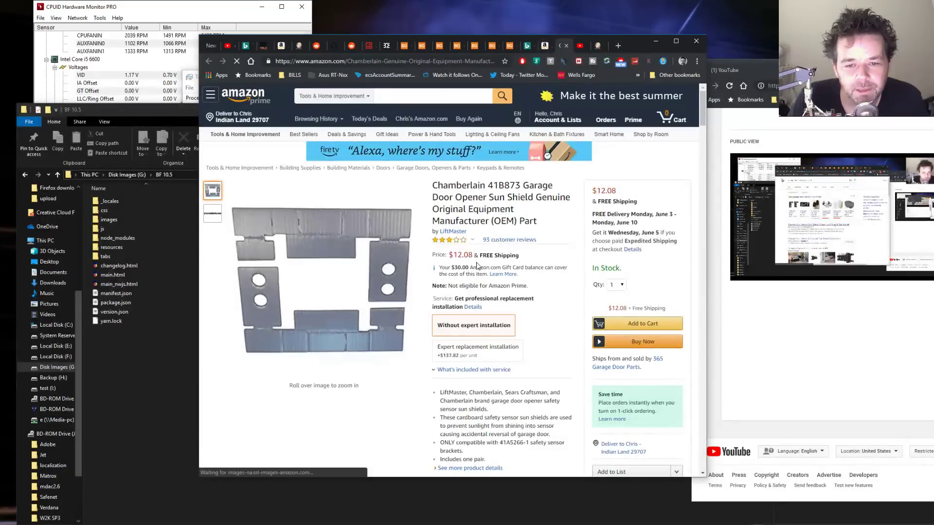
mouse_move(360, 272)
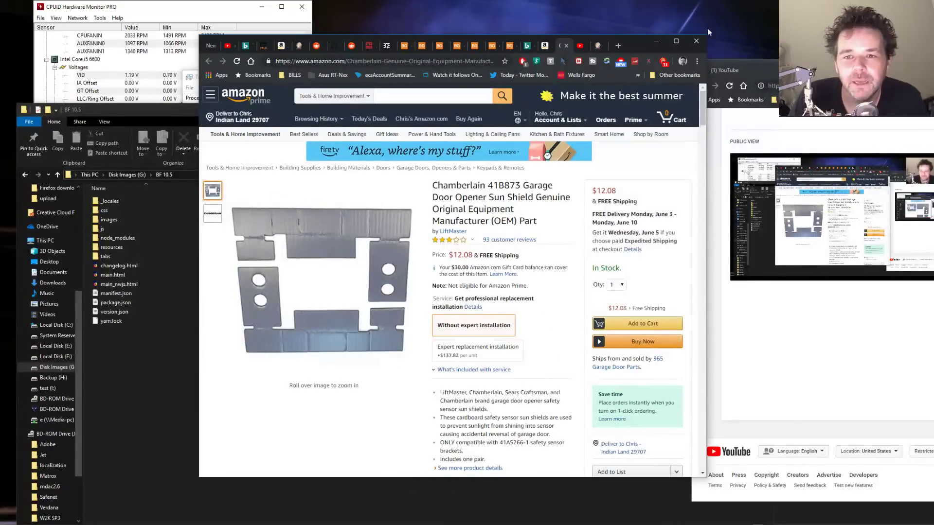
- Download betaflight-configurator_10.6.0_chromeos.zip from the BetaFlight_Configurator build page and open the archive
left_click(599, 45)
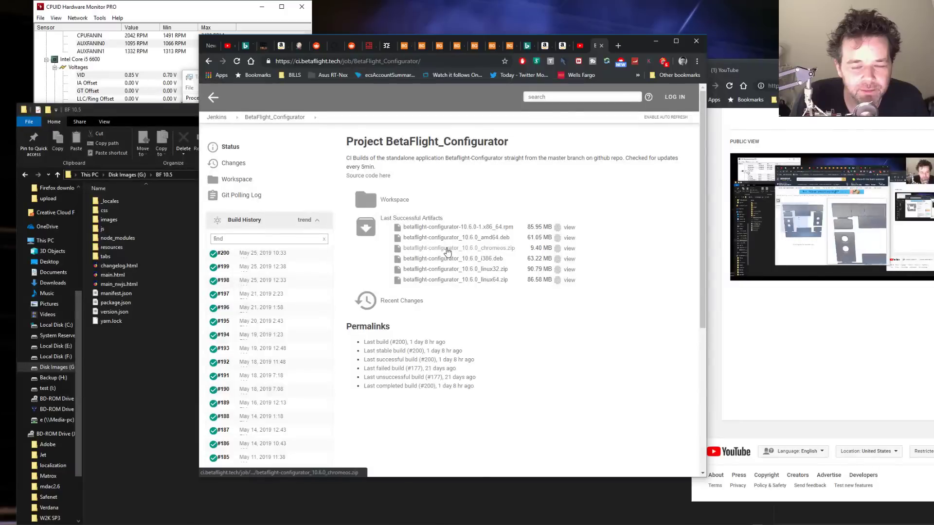
left_click(448, 252)
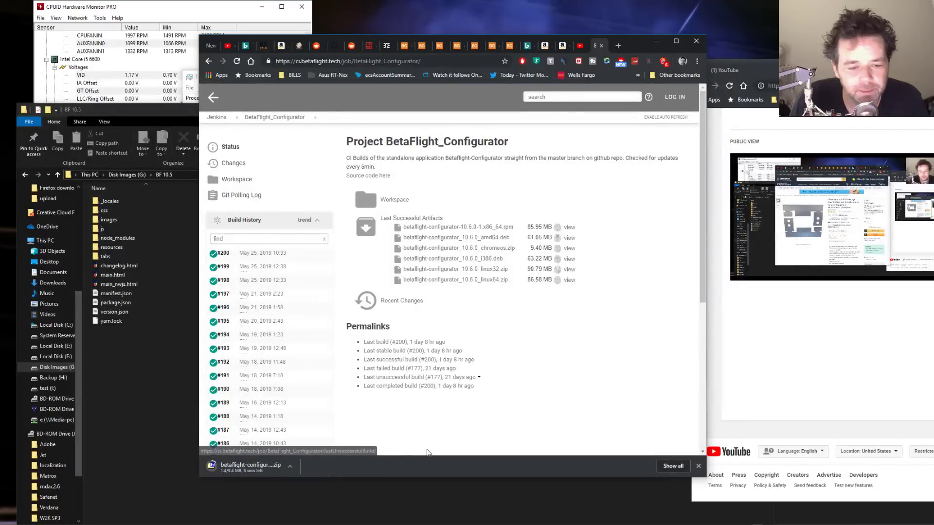
left_click(274, 468)
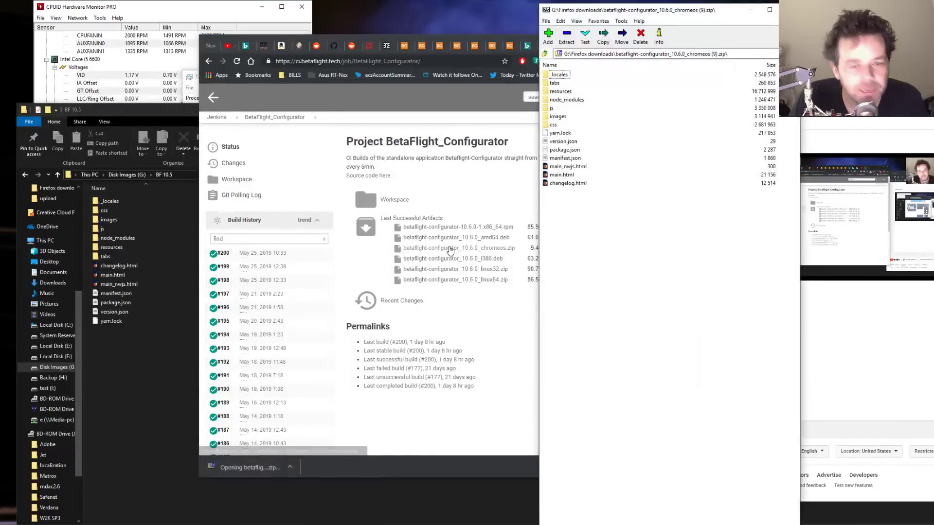
- Delete all existing files and folders in the BF 10.5 folder, including _locales
left_click_drag(91, 362, 120, 200)
key("Delete")
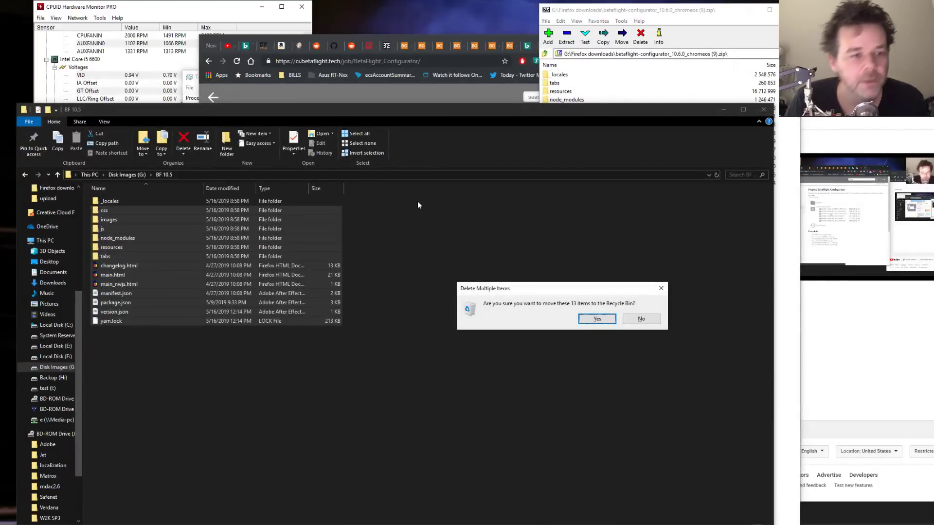
key("Escape")
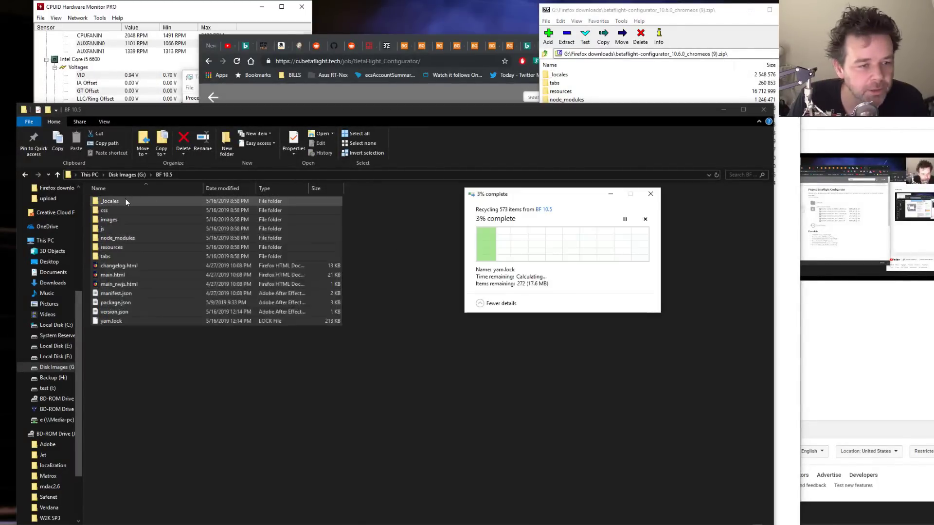
key("Delete")
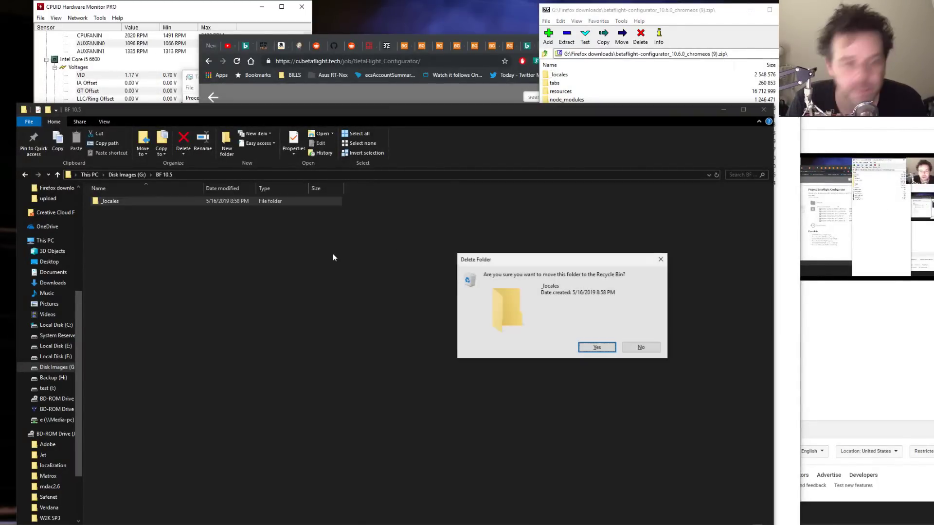
left_click(598, 346)
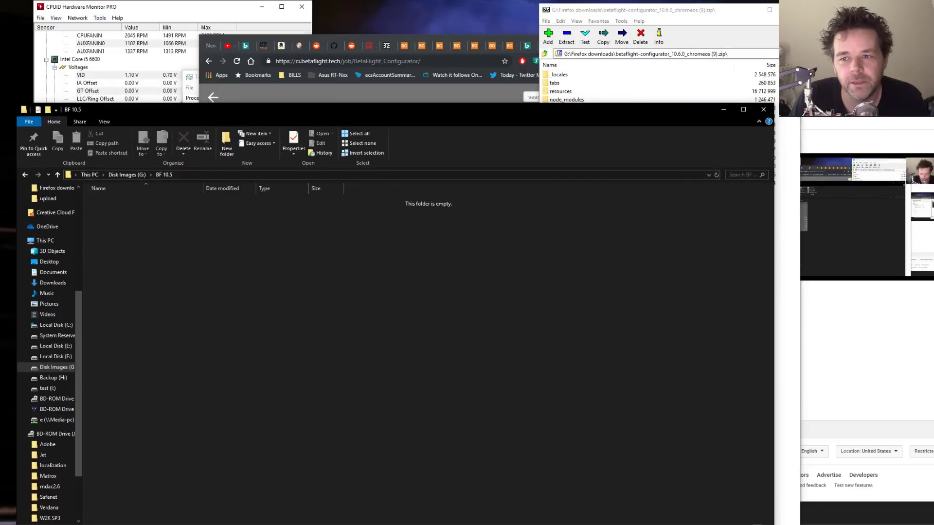
- Extract the entire contents of the chromeos archive into the emptied BF 10.5 folder
left_click(685, 40)
left_click_drag(584, 233, 548, 72)
left_click_drag(565, 141, 273, 342)
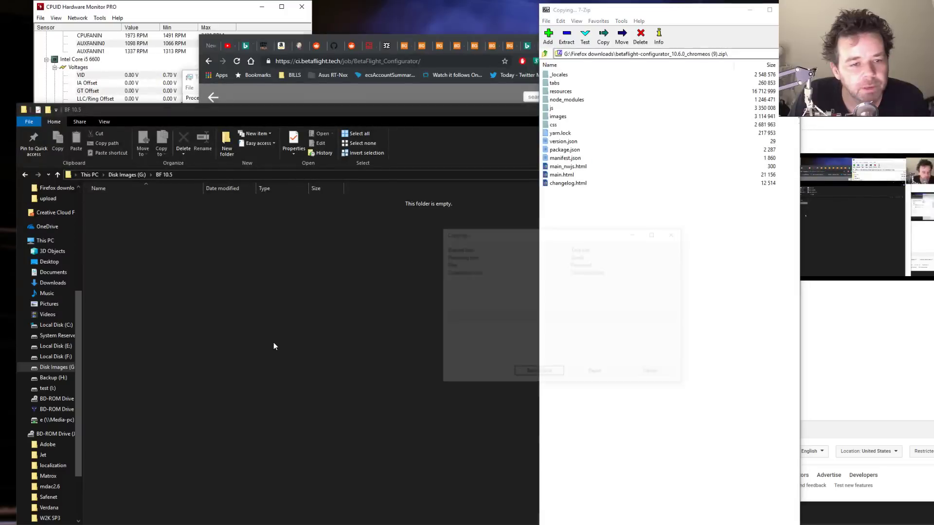
left_click(496, 415)
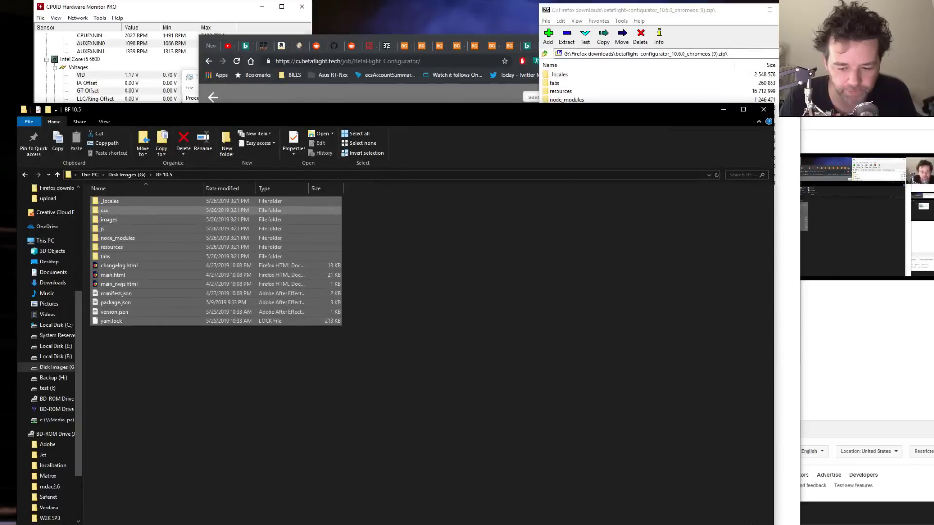
- Bring the build page browser forward and move the stream dashboard so its live chat can be read
left_click(461, 86)
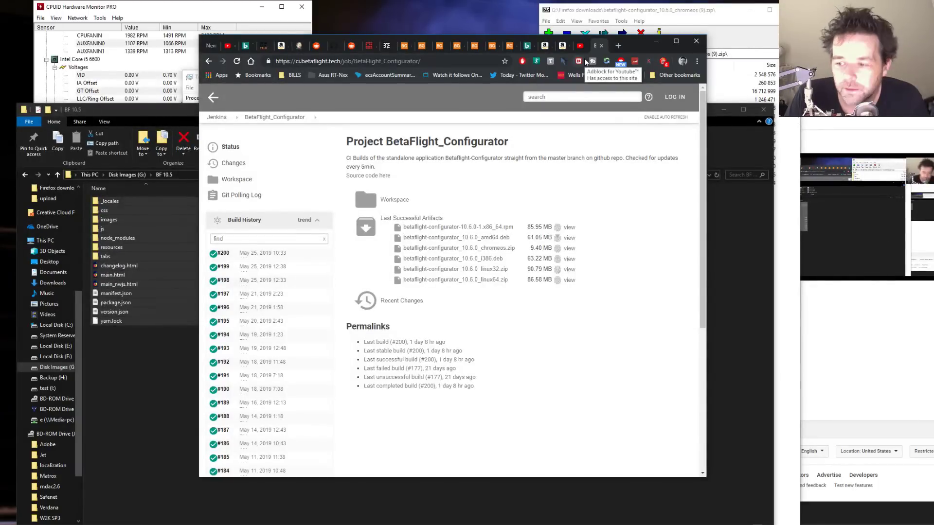
left_click_drag(856, 76, 680, 76)
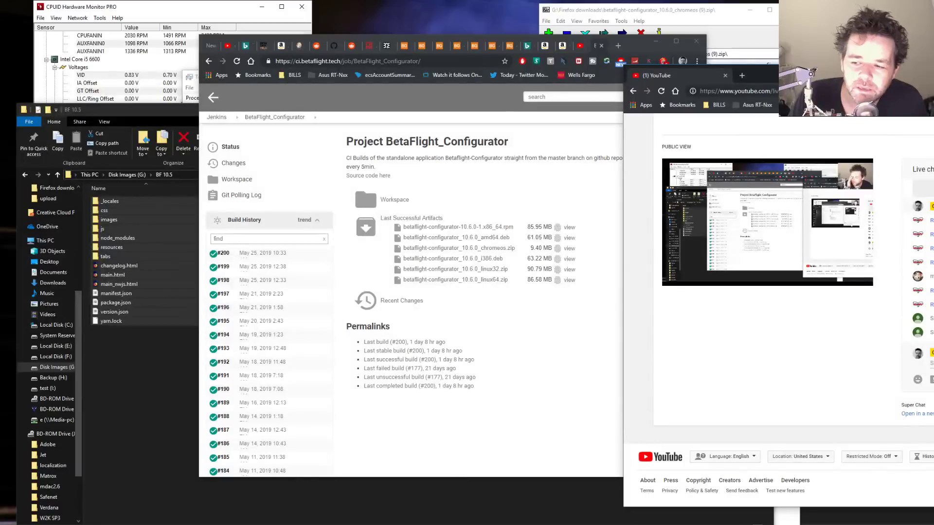
mouse_move(827, 180)
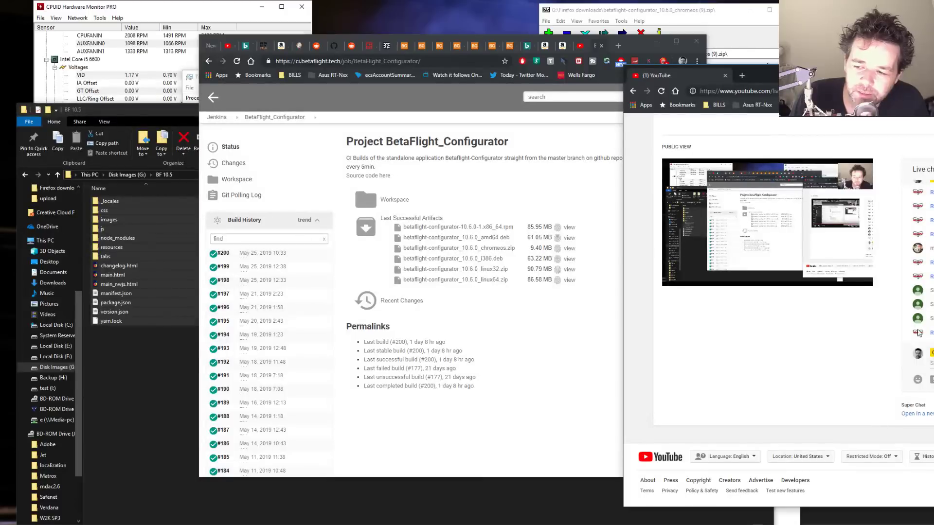
- Return to the build page browser and launch Betaflight from the Chrome apps page
left_click(606, 251)
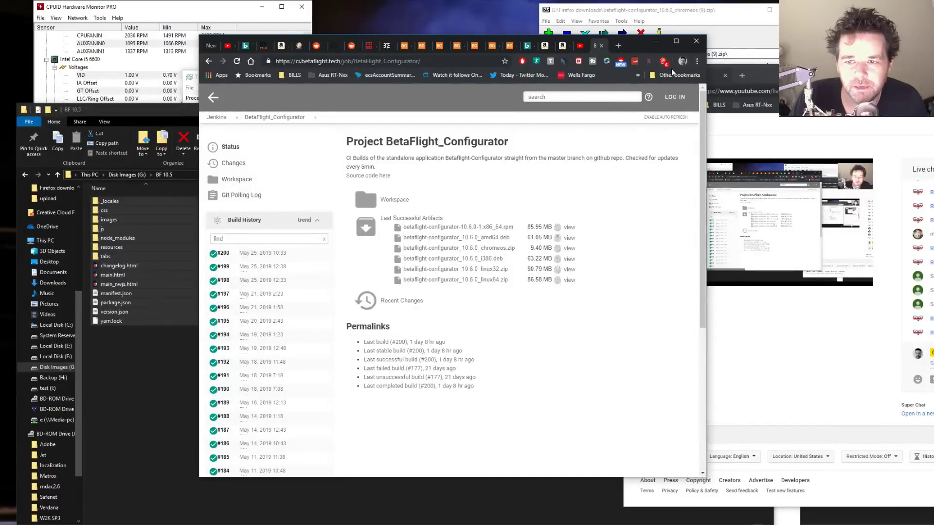
left_click(220, 76)
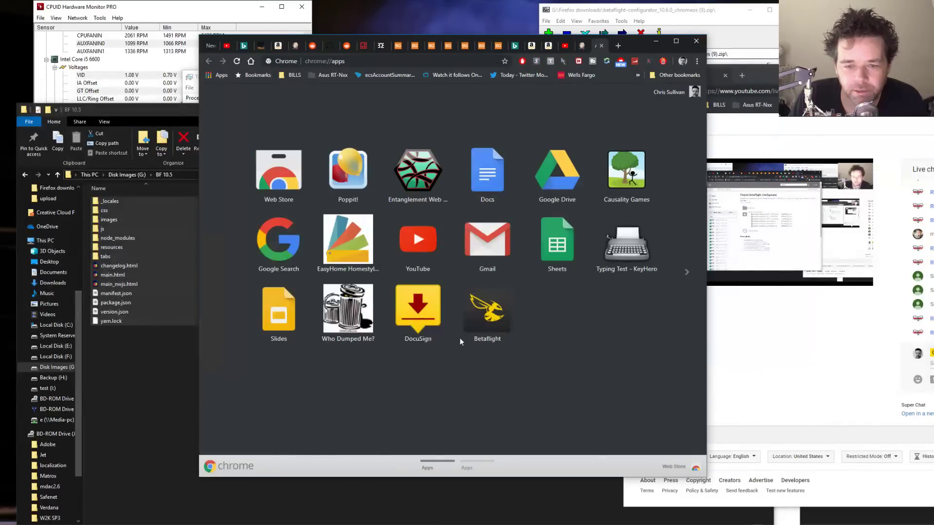
left_click(491, 317)
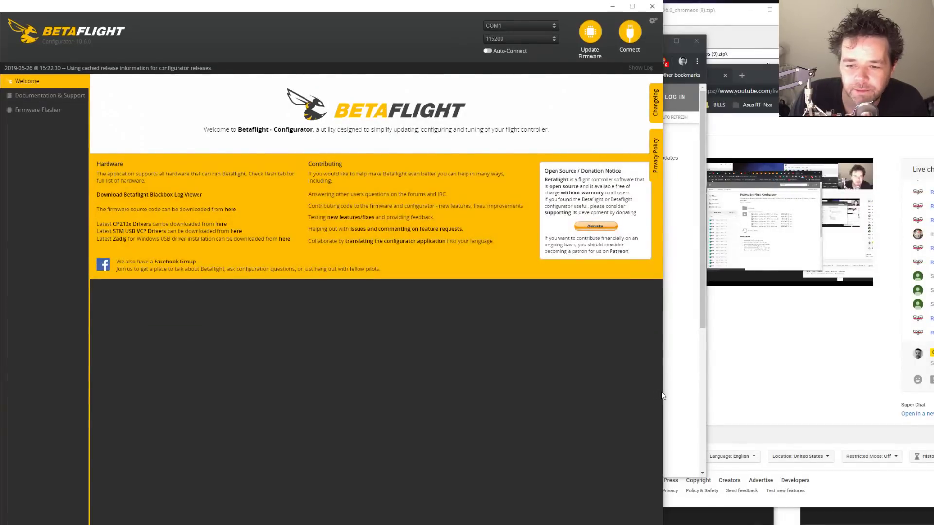
- Widen the Betaflight Configurator window to almost the full screen width, checking the stream dashboard in between
left_click_drag(664, 393, 898, 409)
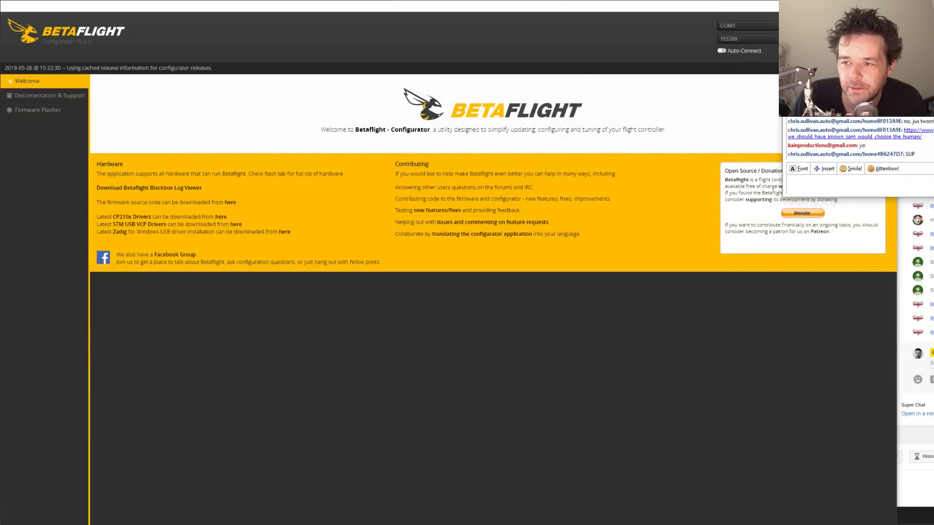
key("alt+Tab")
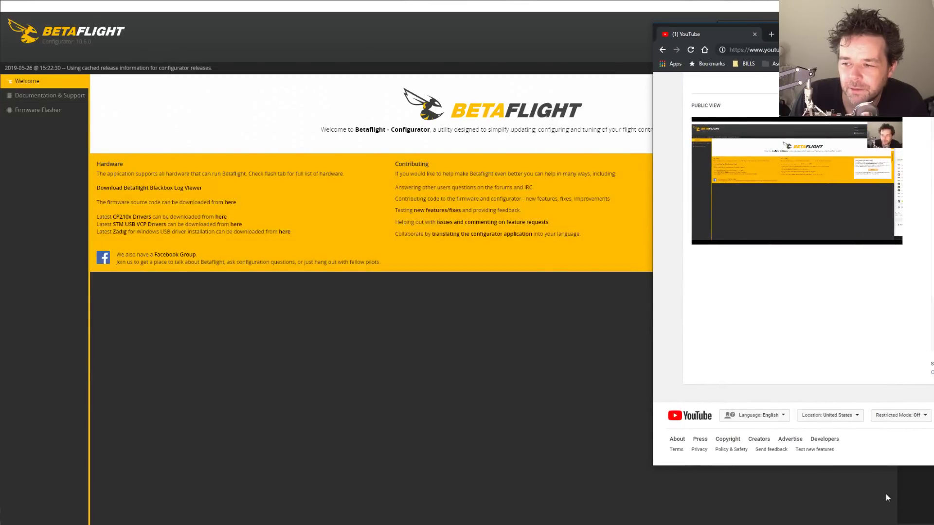
left_click(856, 499)
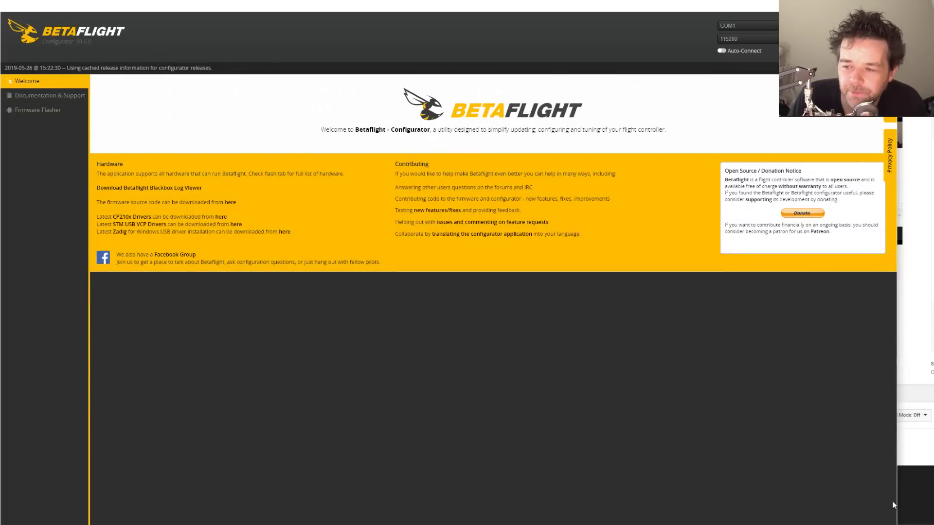
left_click_drag(897, 502, 929, 501)
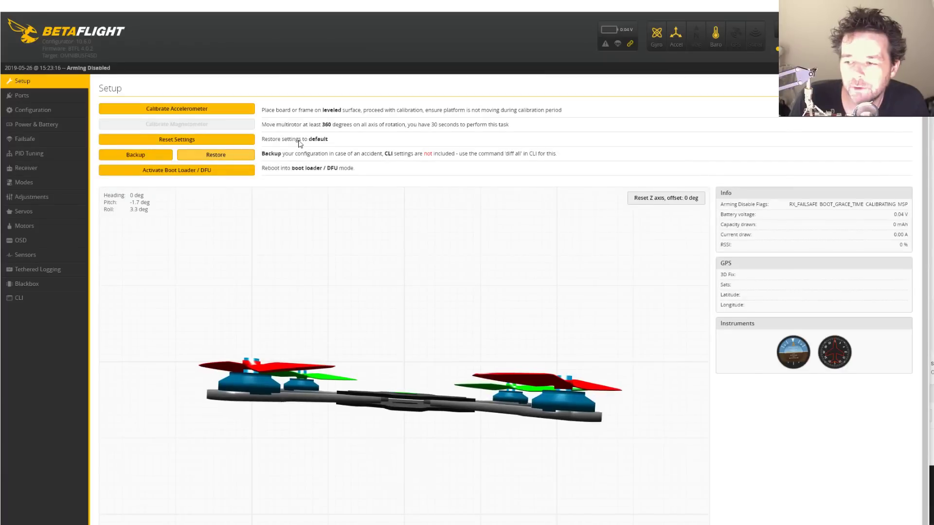
- Lower the Betaflight Configurator window to expose the browser and search the web for "force1 f100 ghost drone"
left_click_drag(627, 3, 614, 137)
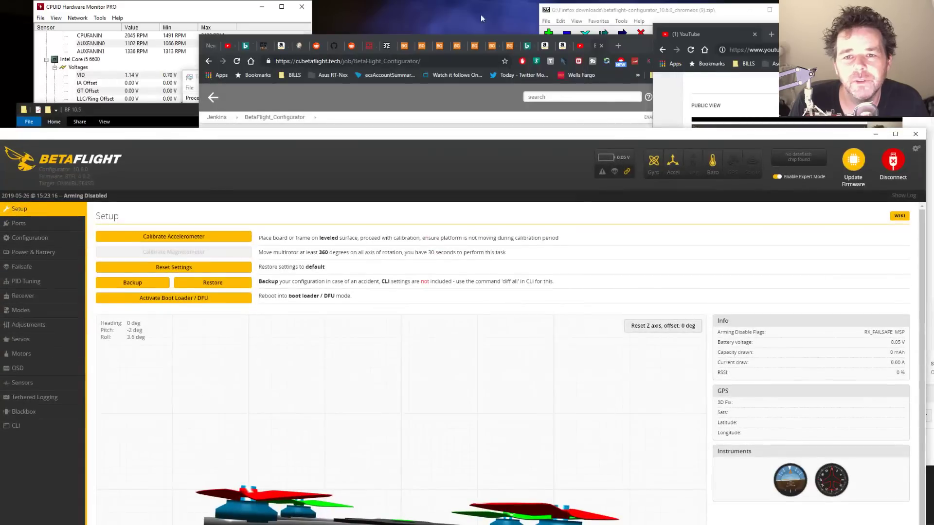
left_click(506, 47)
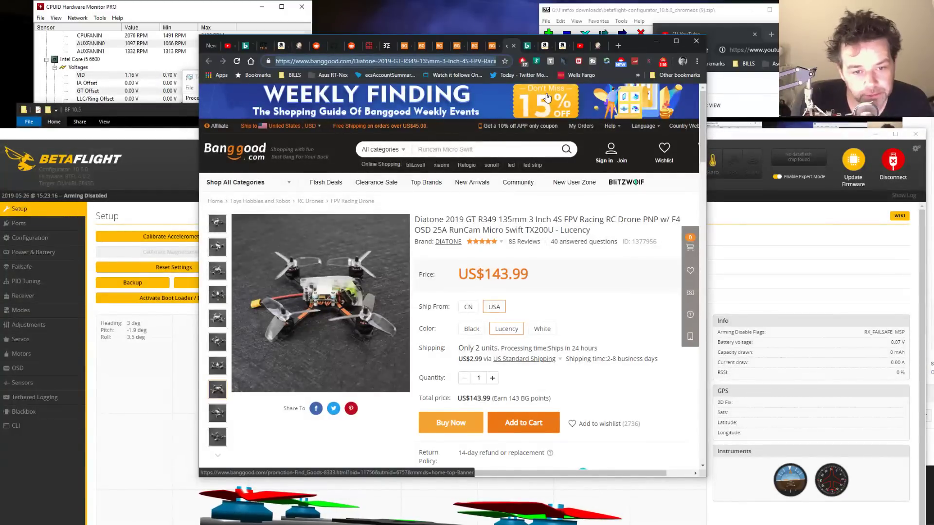
key("ctrl+l")
key("BackSpace")
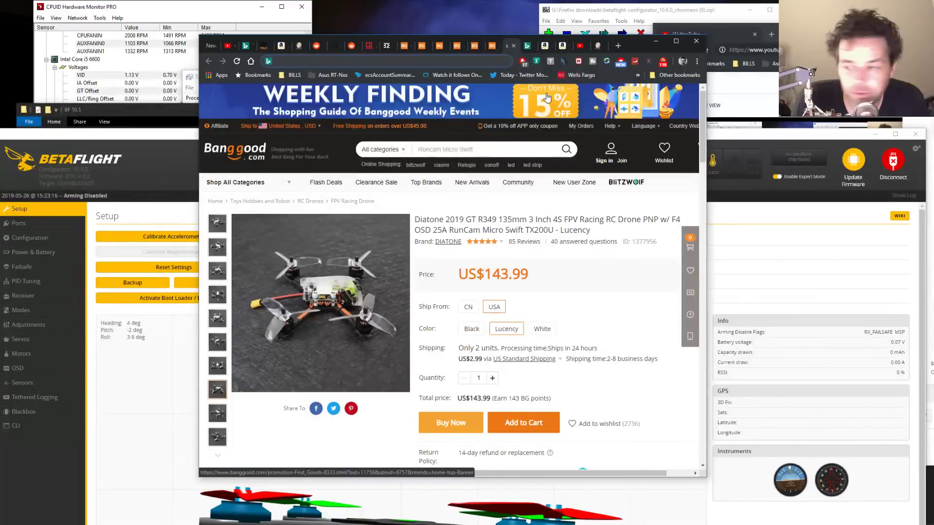
type("force")
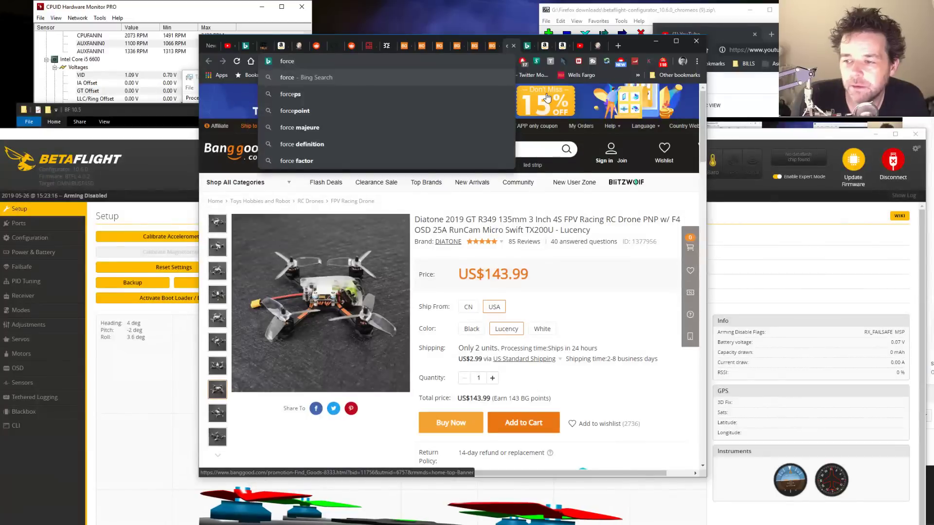
type("1")
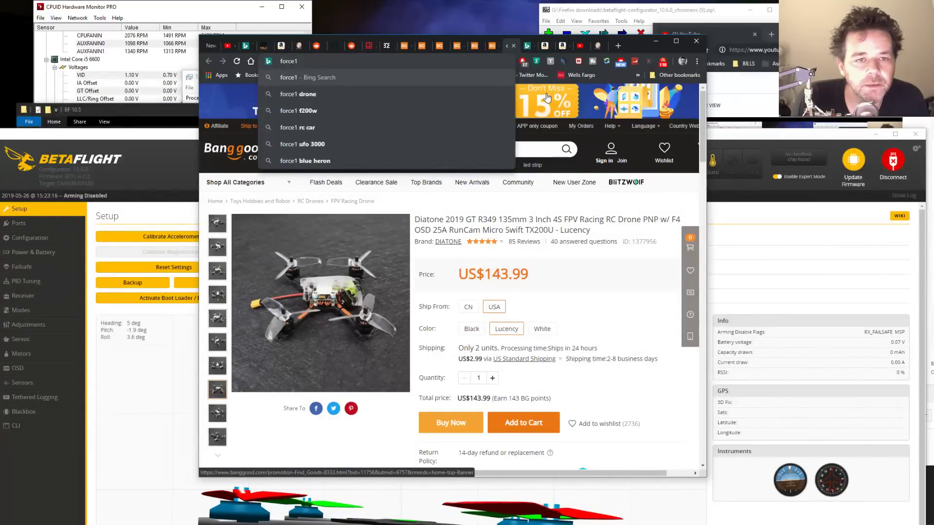
type(" f100 ghost drone")
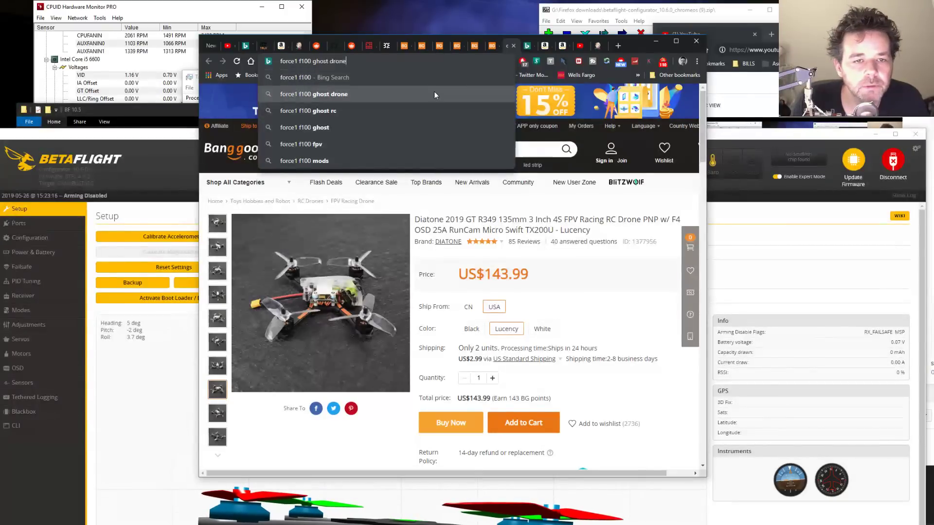
left_click(434, 92)
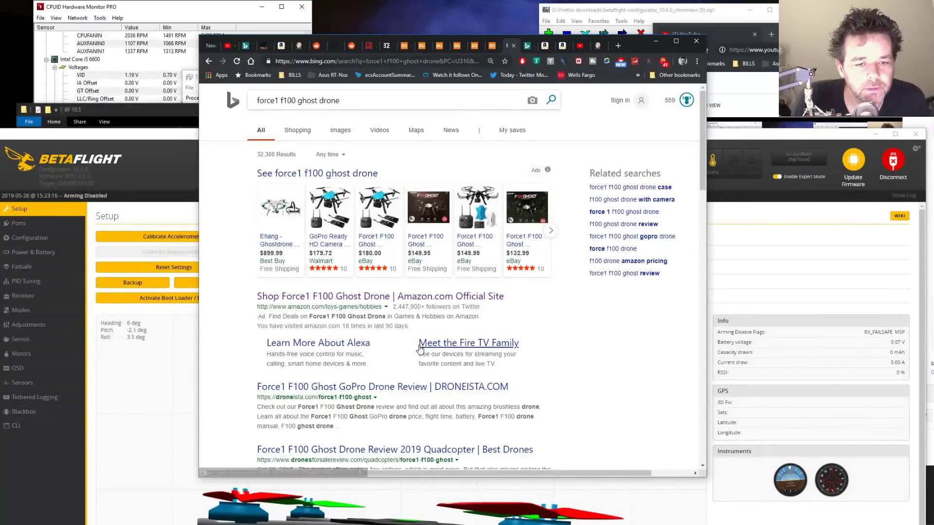
- Browse the Amazon results for the Force1 F100 ghost drone, then bring the YouTube stream dashboard forward
left_click(464, 298)
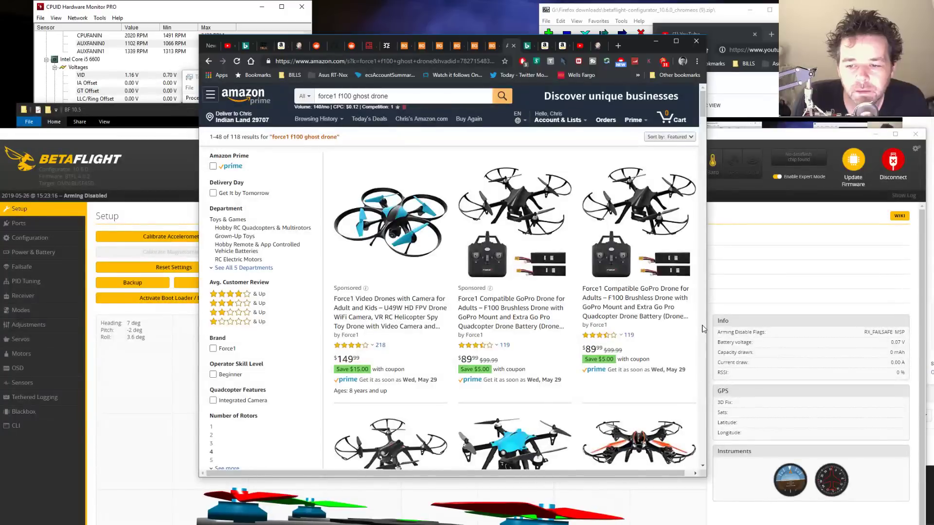
scroll(703, 329, "down", 7)
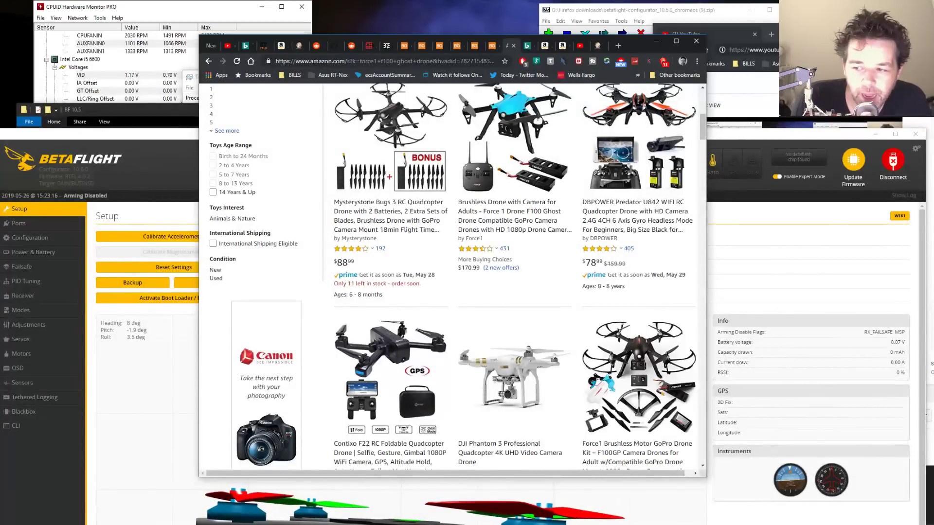
left_click(798, 98)
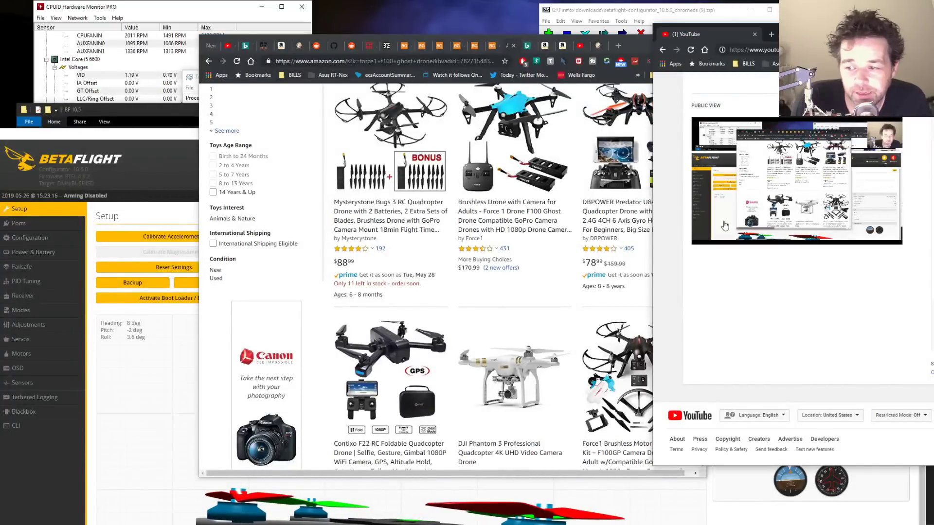
- On the Banggood page of the Diatone GT R239, clear the "full spectrum led" search text and enter "leader" instead
left_click(491, 45)
left_click(349, 61)
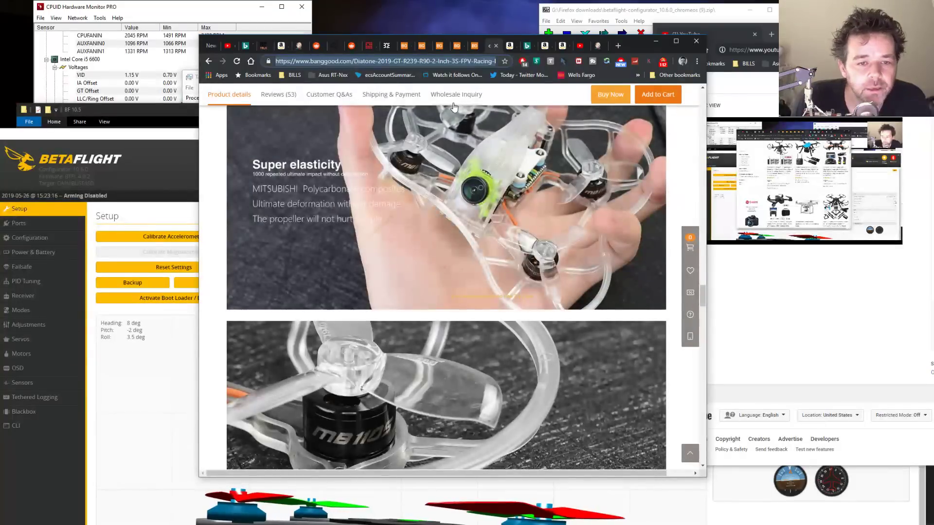
left_click_drag(702, 295, 702, 93)
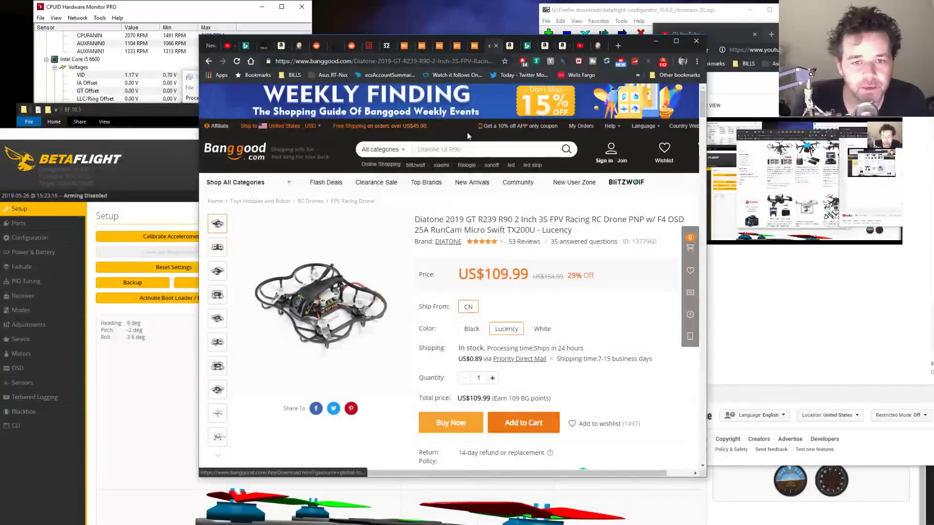
left_click(457, 146)
type("full")
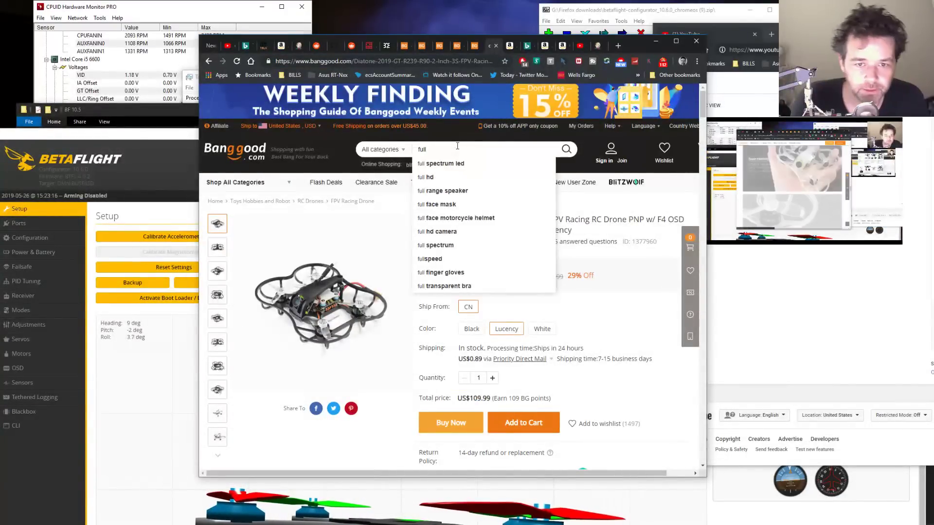
type(" spect")
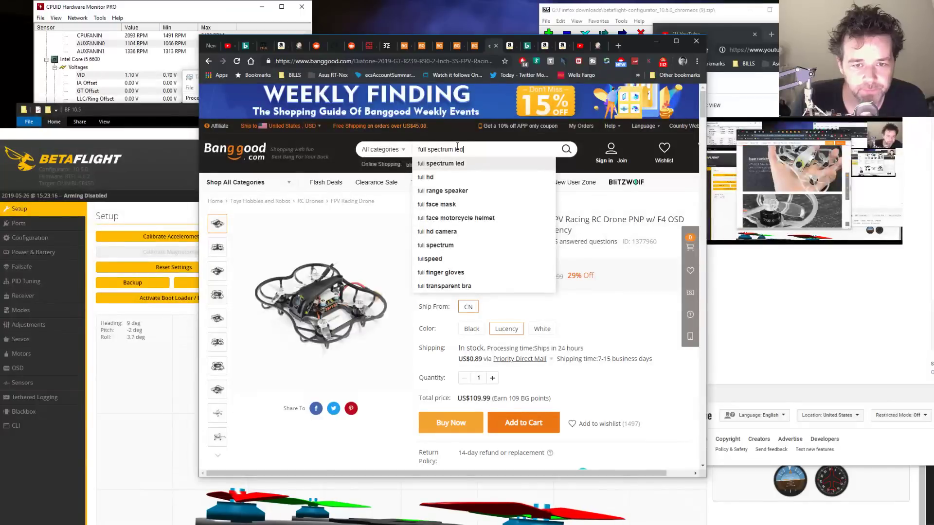
key("BackSpace")
key("BackSpace")
key("BackSpace")
key("BackSpace")
key("BackSpace")
key("BackSpace")
key("BackSpace")
key("BackSpace")
key("BackSpace")
key("BackSpace")
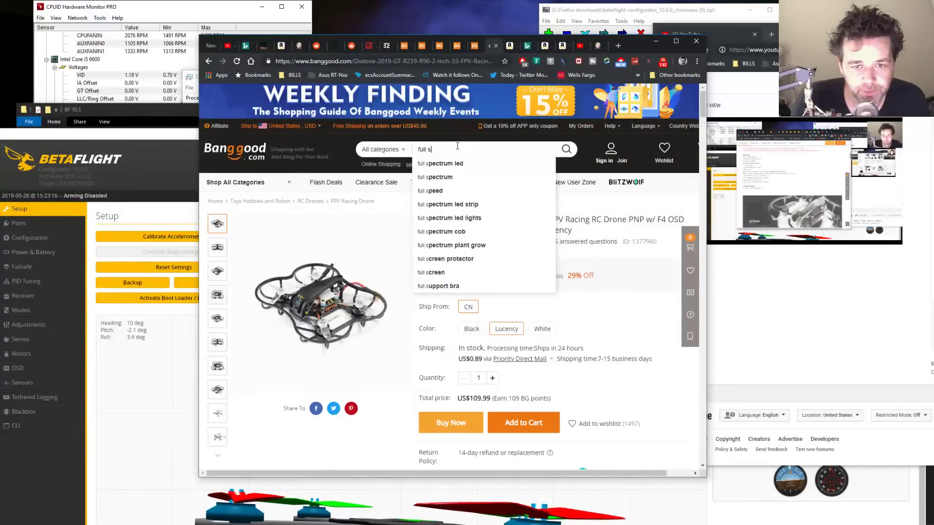
type("leader")
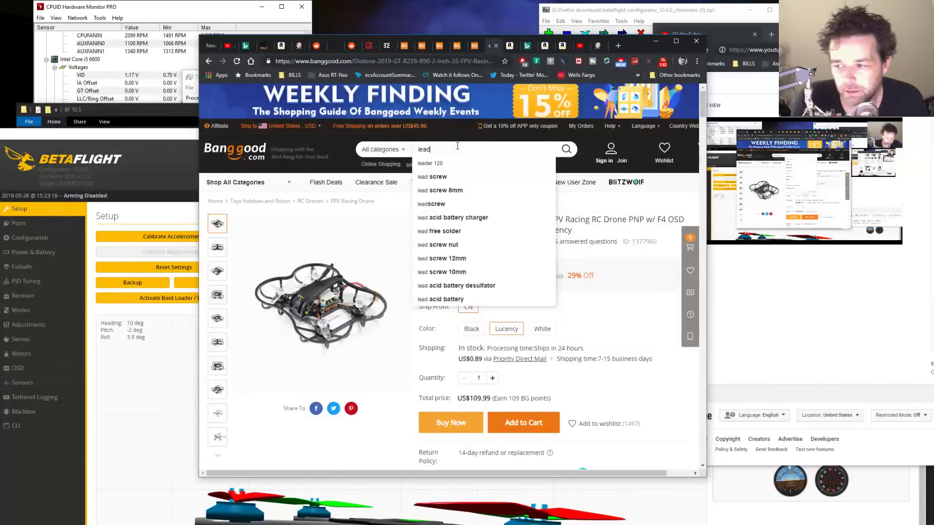
- Open Amazon's blue Force 1 F100 Ghost drone listing and the Full Speed Leader-120 from Banggood's "leader 120" search
left_click(512, 47)
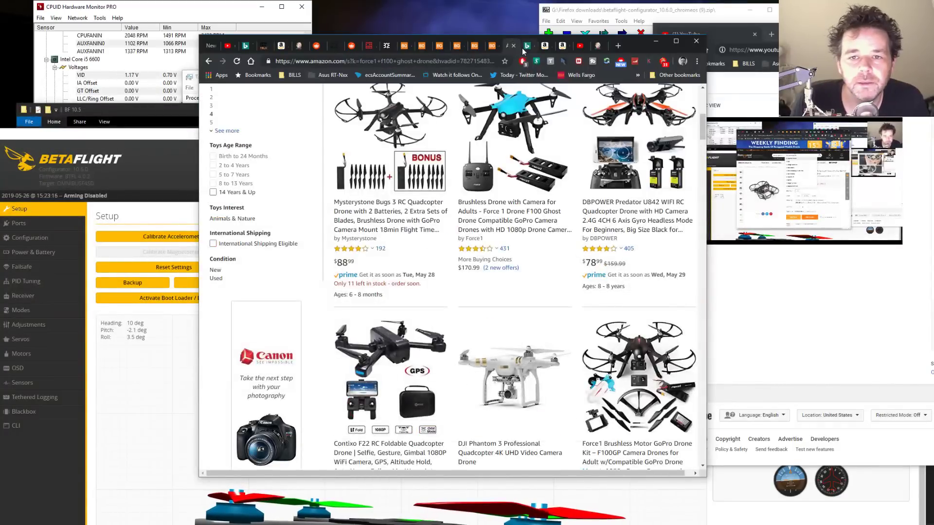
left_click(517, 116)
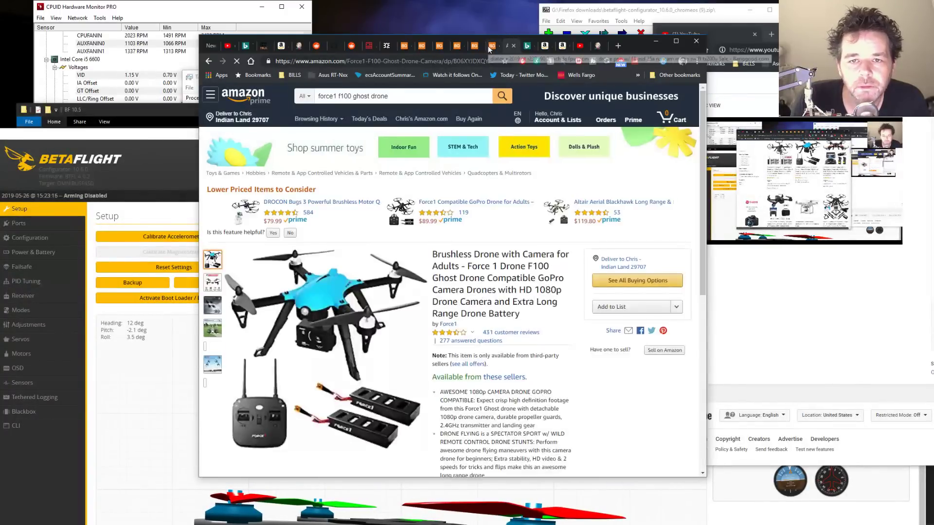
left_click(489, 46)
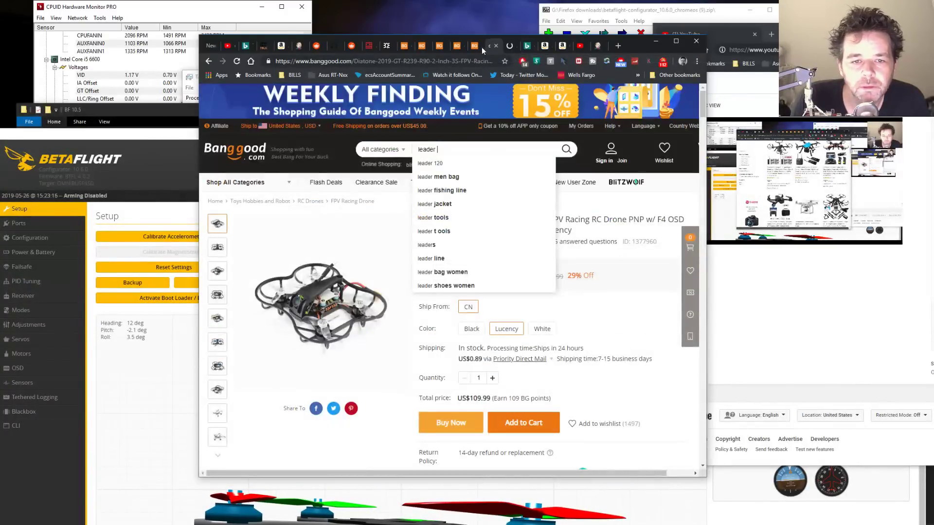
left_click(451, 168)
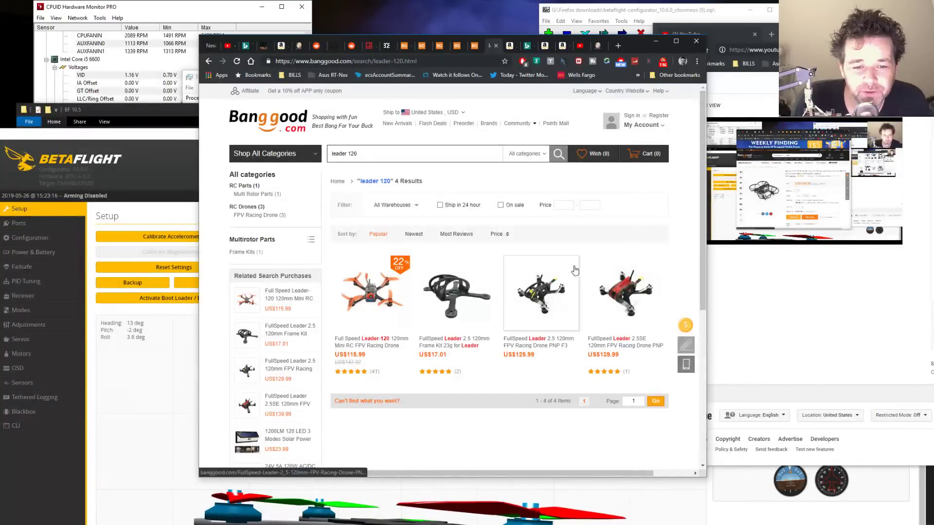
left_click(645, 327)
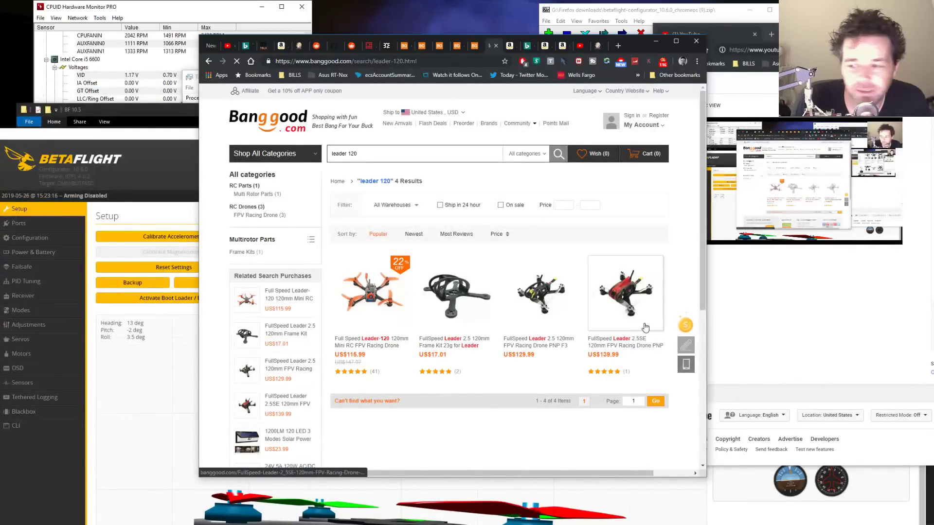
- Compare the product photos in the Amazon F100 Ghost listing with the Banggood Full Speed Leader-120 listing
left_click(510, 46)
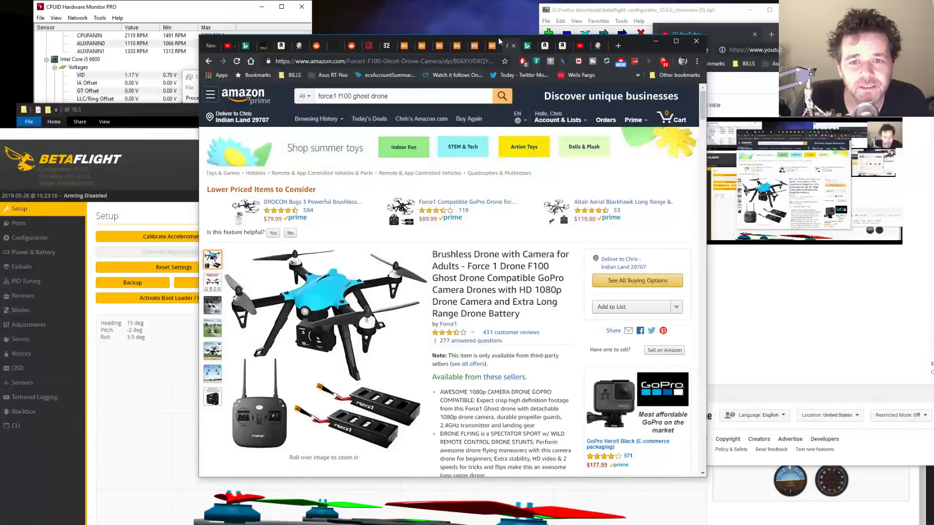
mouse_move(216, 315)
mouse_move(213, 355)
mouse_move(212, 372)
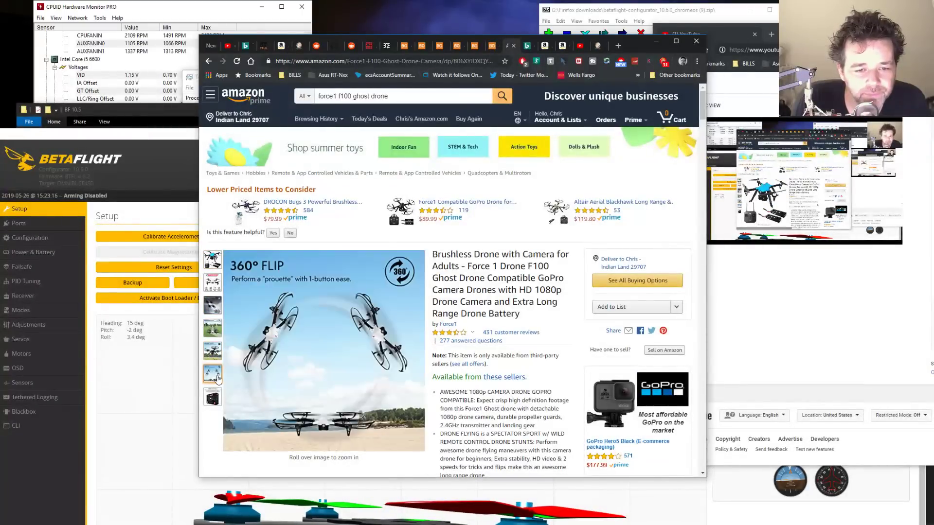
left_click(488, 48)
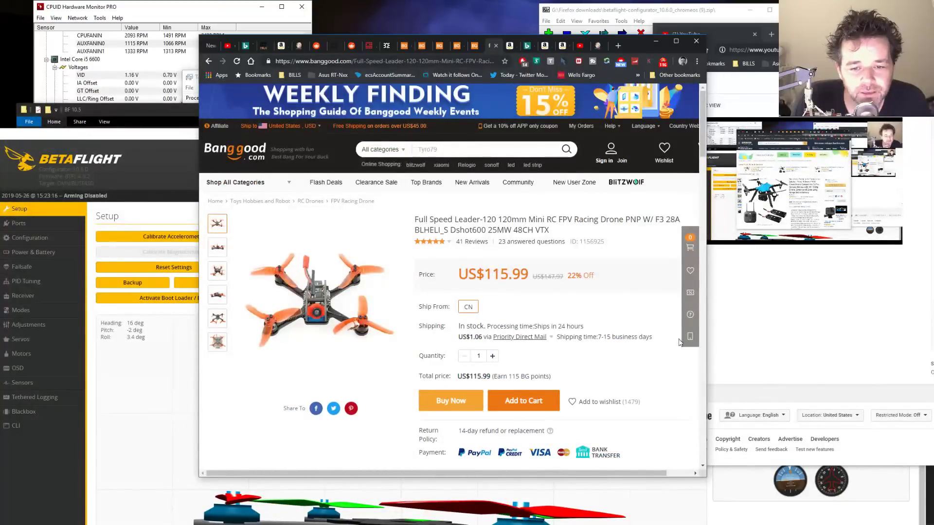
mouse_move(291, 323)
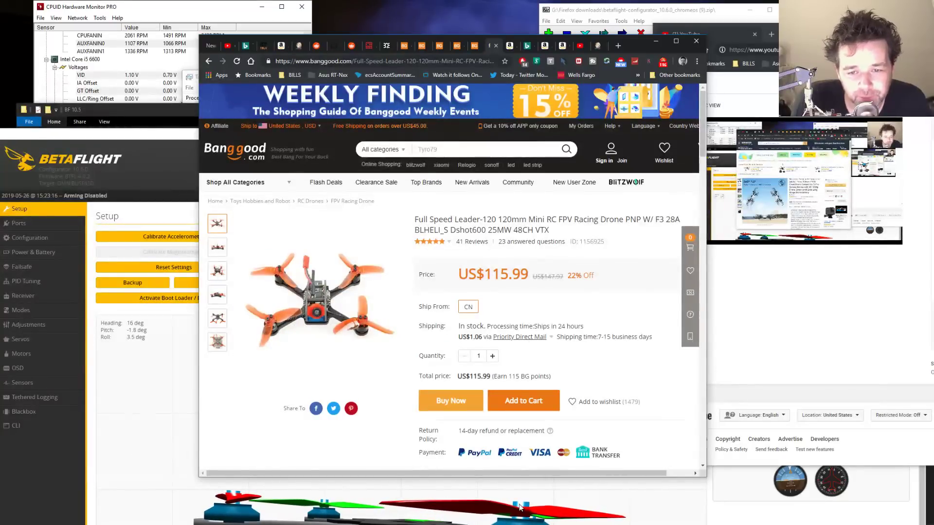
- Switch back to Betaflight Configurator, raise its window on the desktop and open the Ports settings
left_click(136, 142)
left_click_drag(603, 141, 615, 40)
left_click(34, 124)
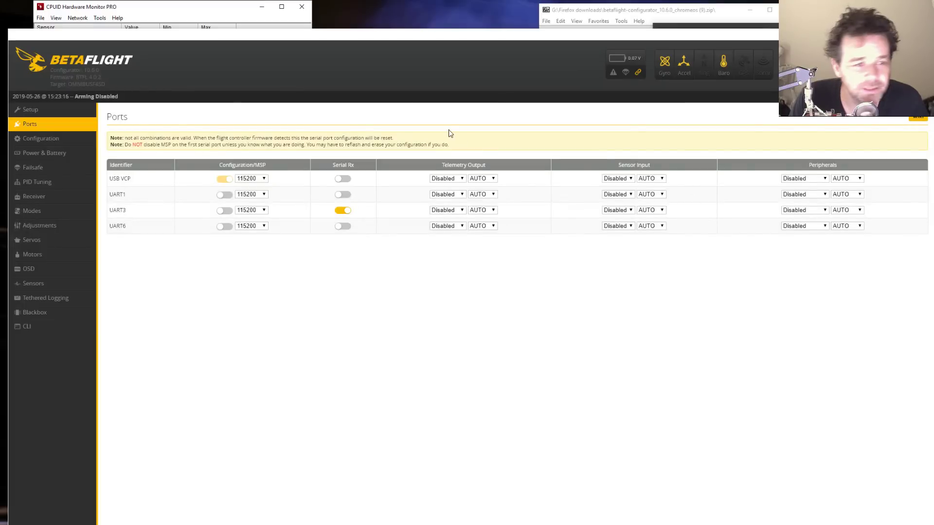
left_click_drag(346, 46, 344, 29)
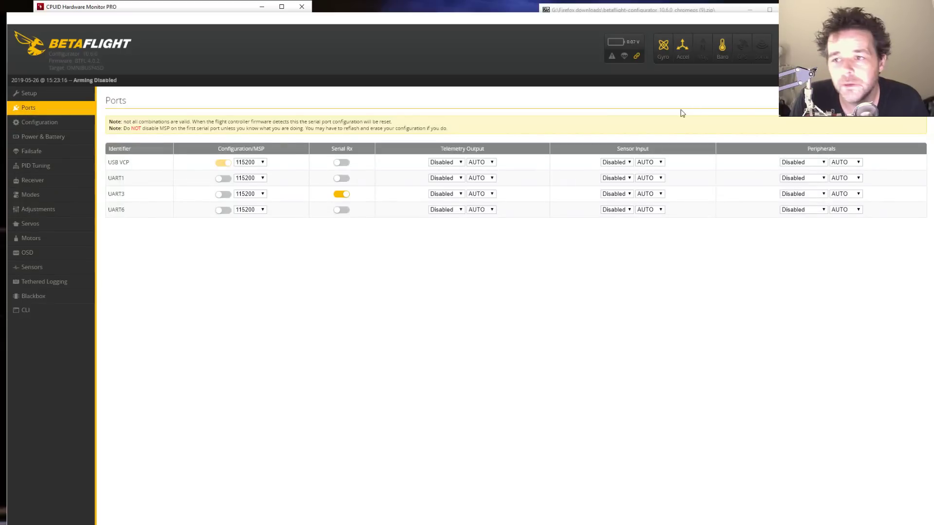
- Disconnect the flight controller and select the 4.1.0 #1661 OMNIBUSF4SD development build in the Firmware Flasher
left_click(909, 46)
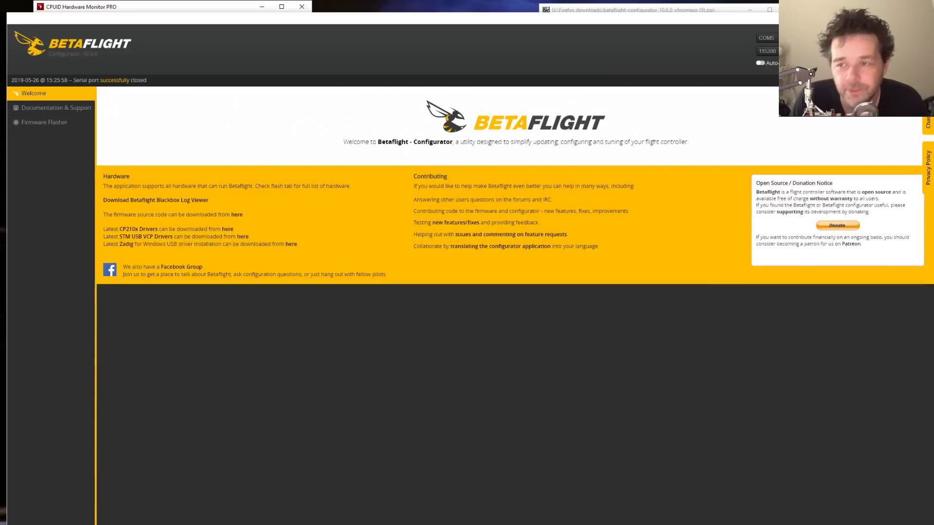
left_click(44, 122)
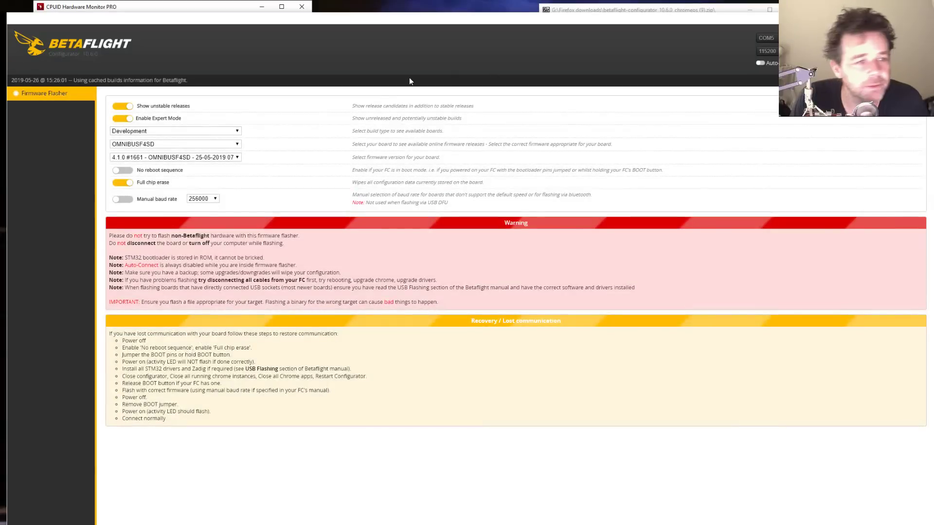
left_click(239, 162)
left_click(239, 162)
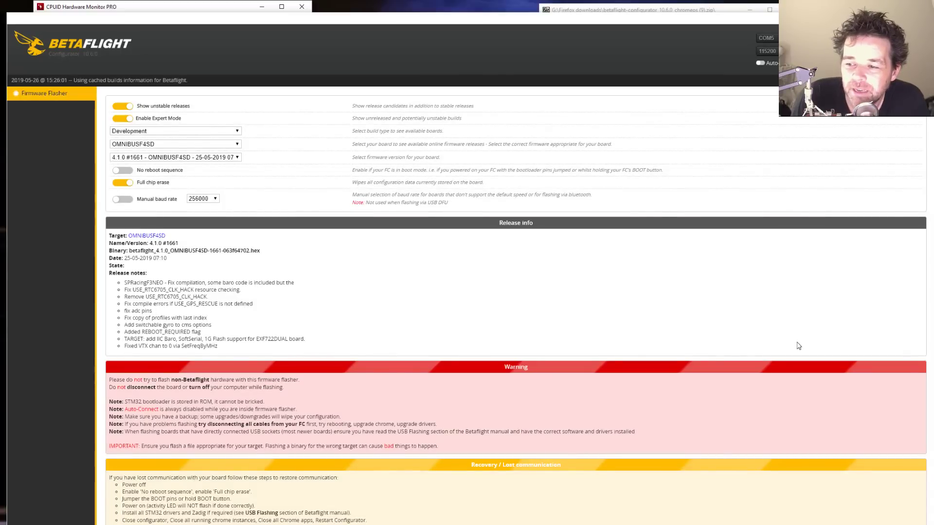
- Restore the Betaflight window to a smaller size and read the feature description in the Amazon F100 Ghost listing
key("super+Down")
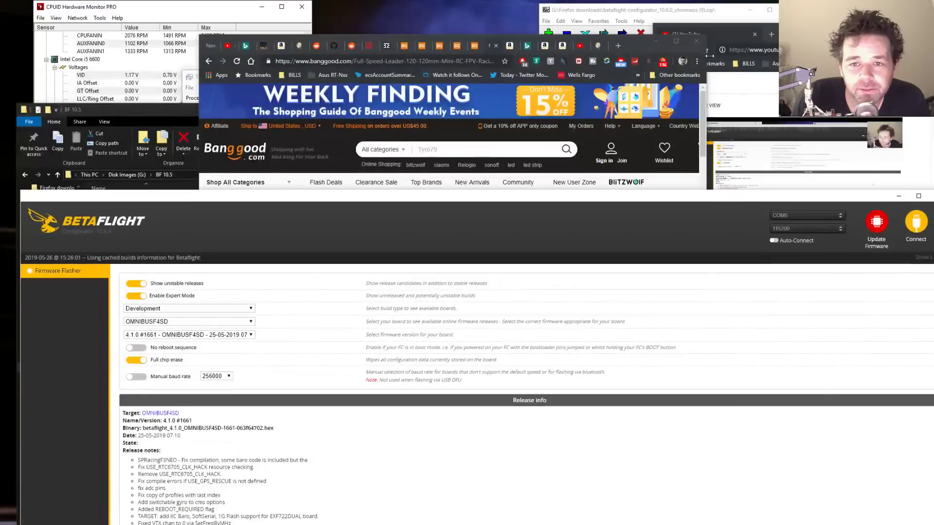
left_click(513, 47)
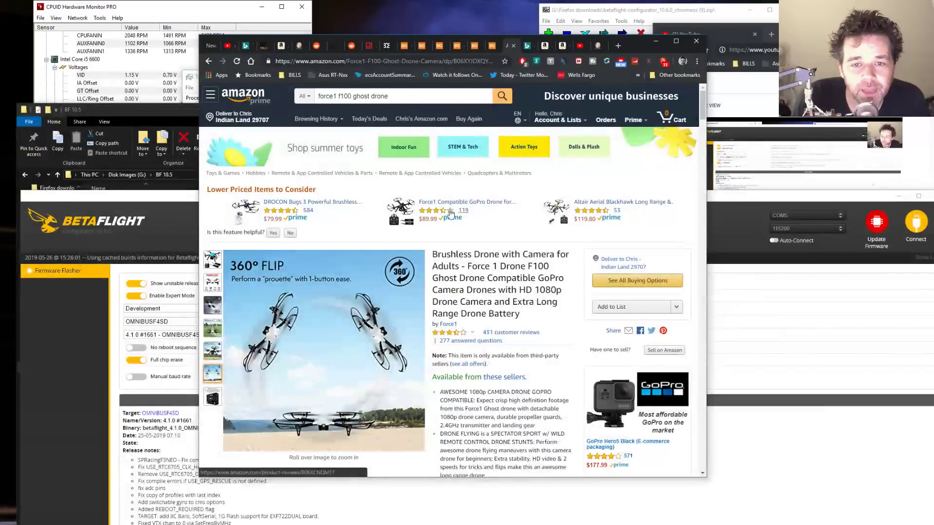
scroll(535, 369, "down", 2)
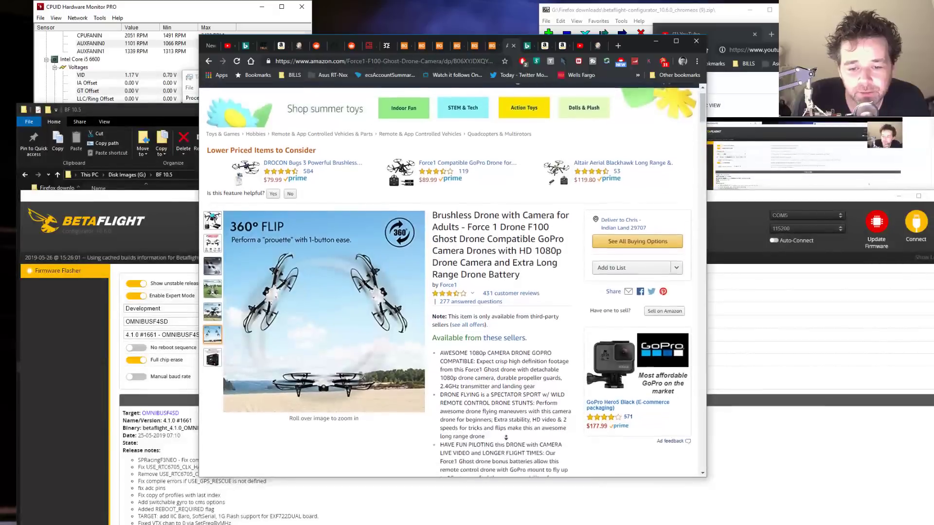
scroll(526, 386, "down", 5)
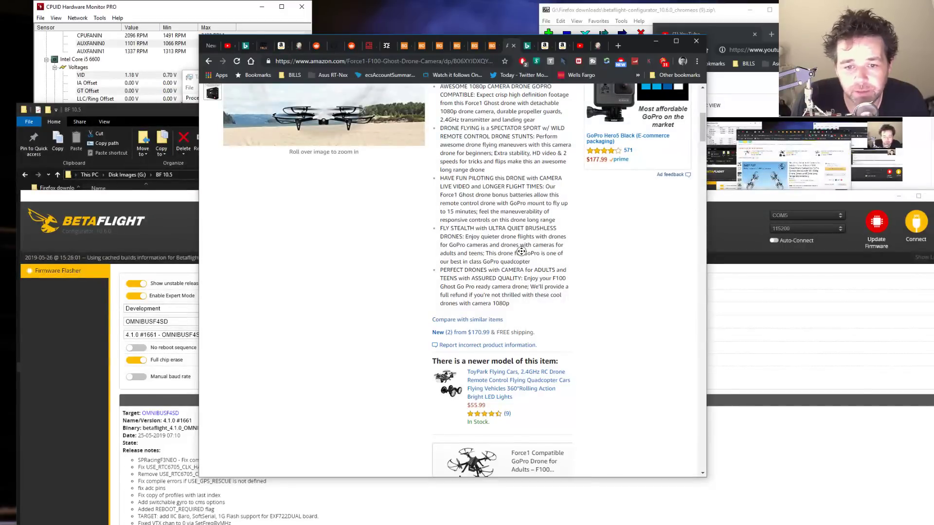
scroll(523, 223, "up", 1)
scroll(523, 223, "up", 3)
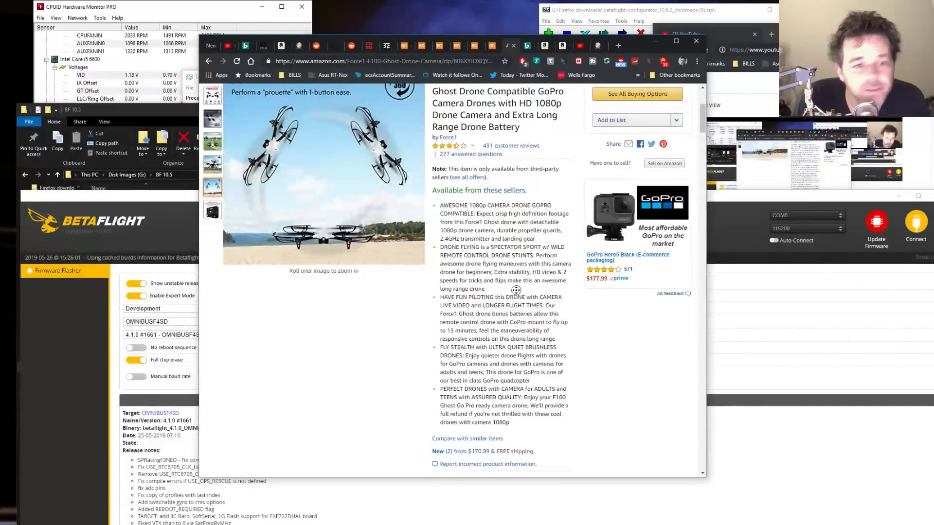
- Move the Betaflight window lower on the desktop and bring the Amazon F100 Ghost listing back to the front
scroll(523, 223, "up", 3)
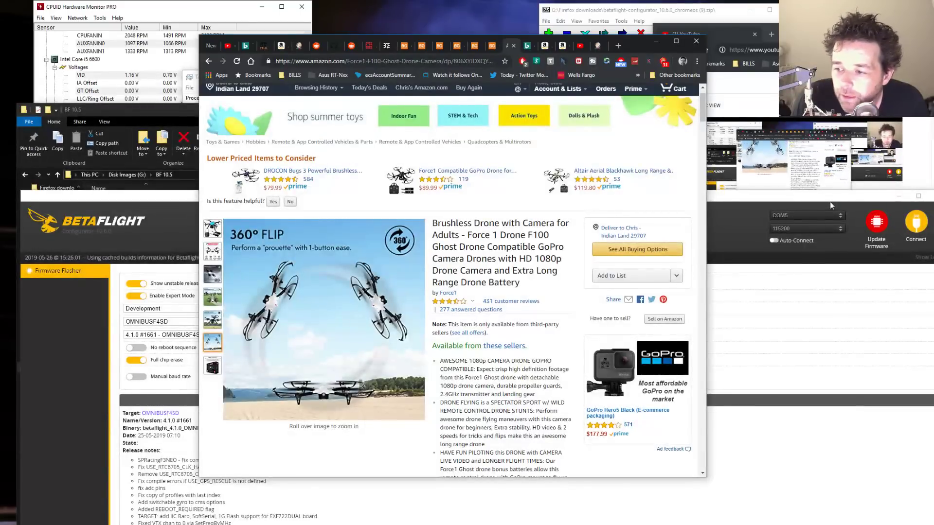
left_click_drag(844, 203, 762, 270)
left_click(481, 207)
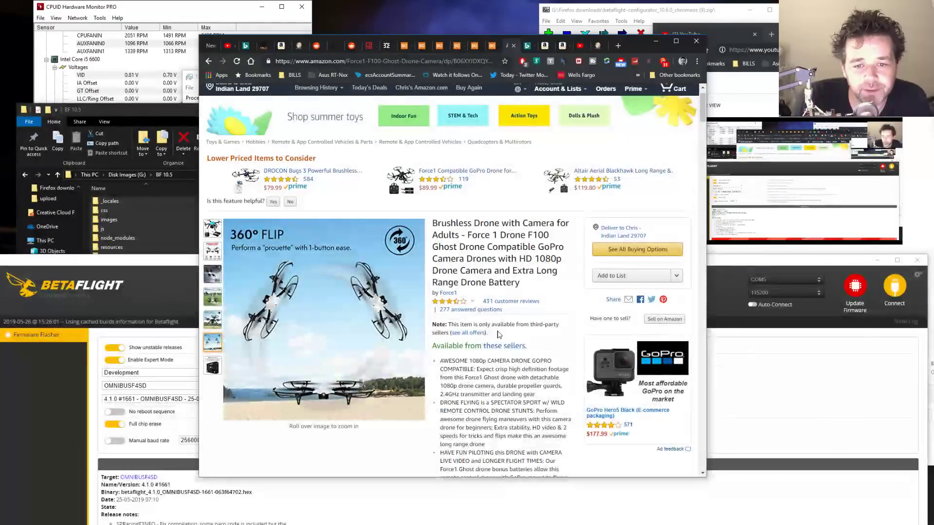
- Read the F100 Ghost listing from the feature bullets through the product description and box contents to the customer questions
scroll(499, 335, "down", 2)
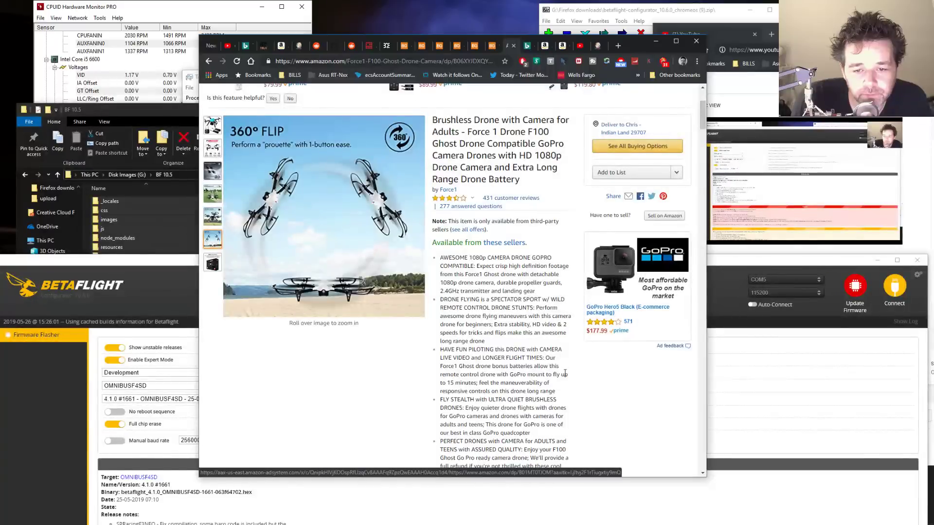
scroll(560, 373, "down", 2)
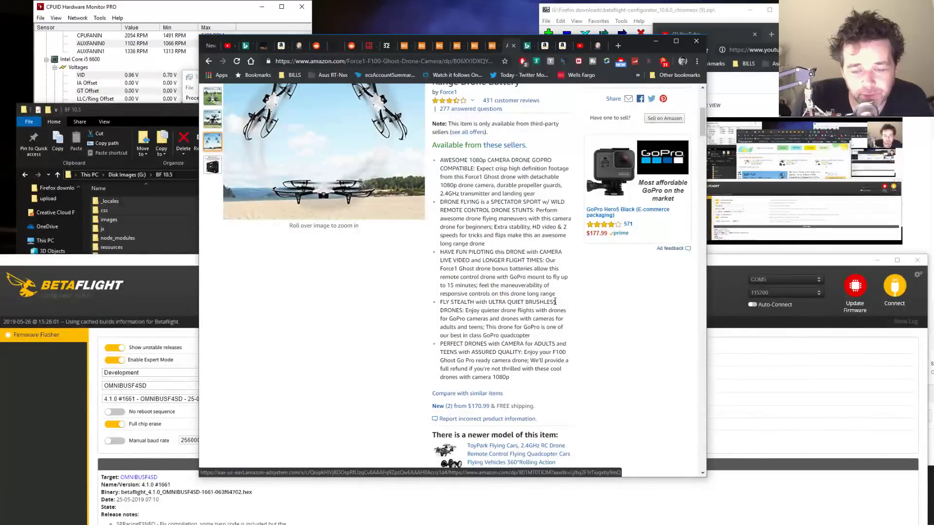
scroll(575, 298, "down", 4)
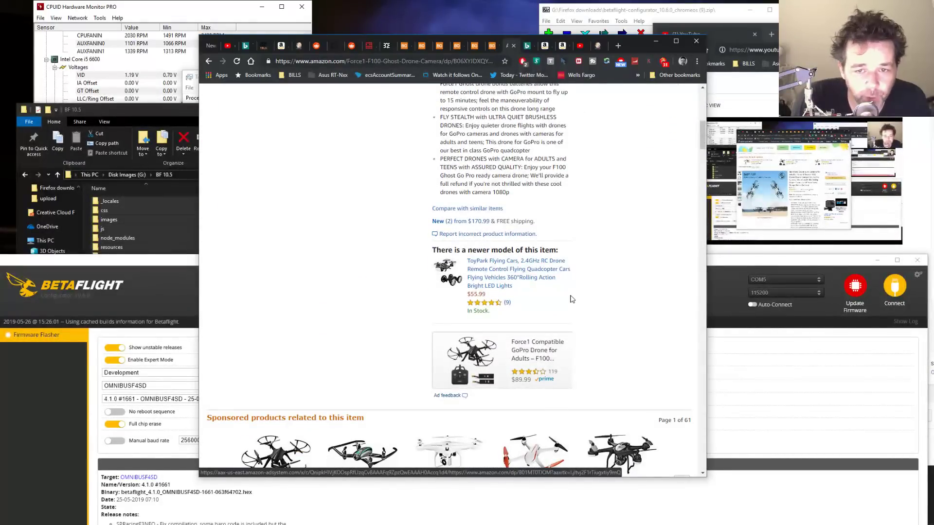
middle_click(553, 206)
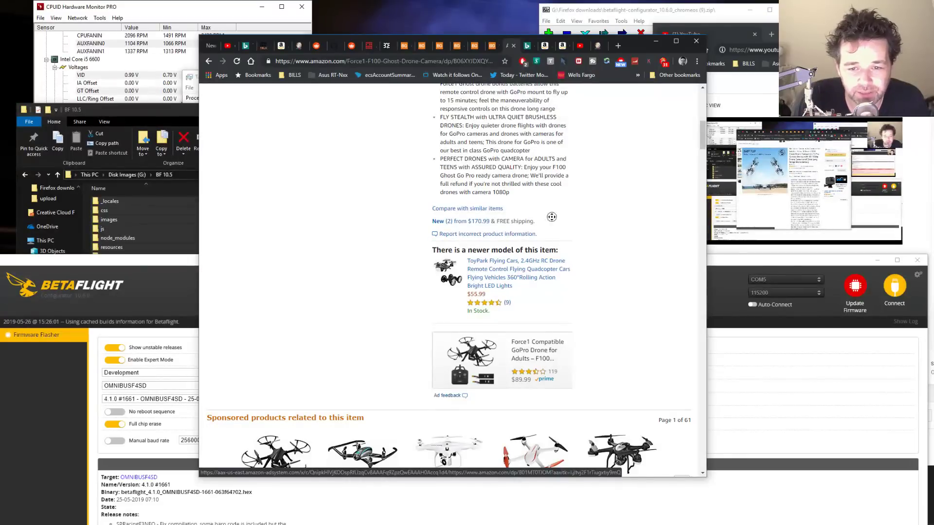
middle_click(575, 392)
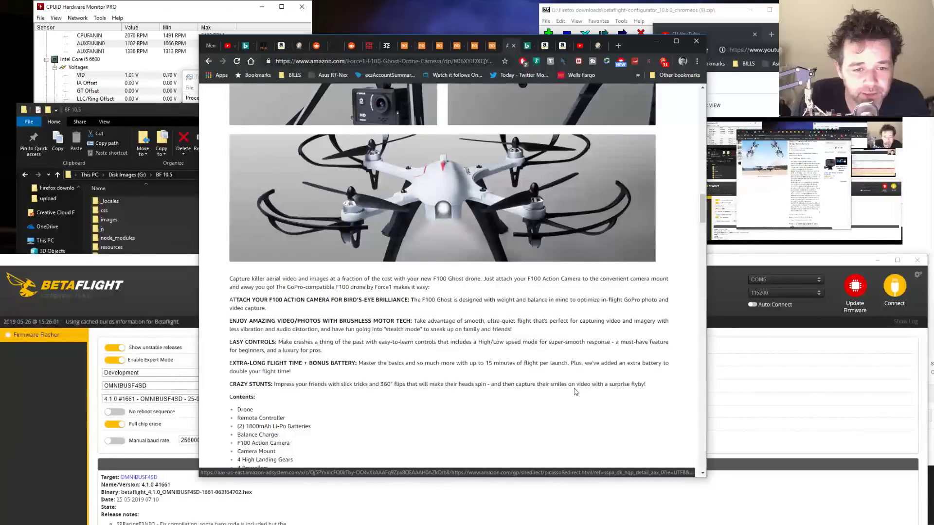
scroll(454, 371, "down", 3)
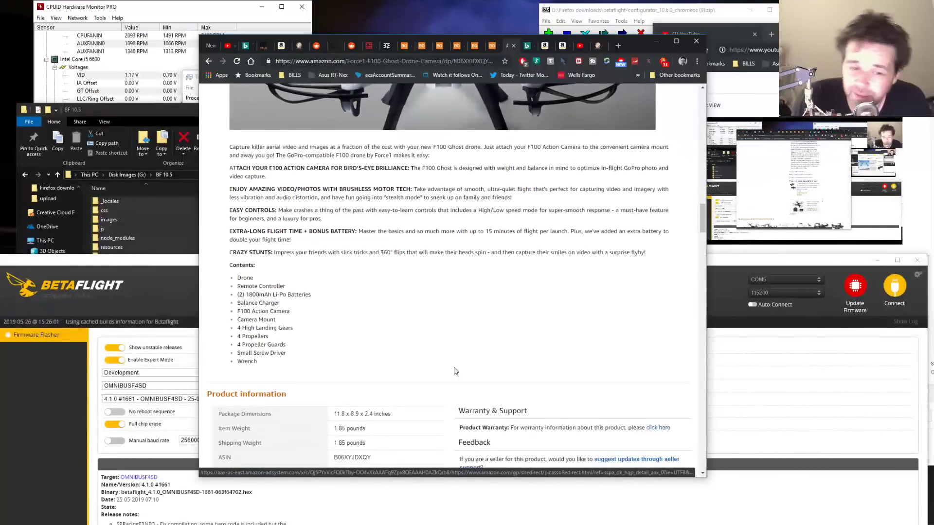
scroll(462, 313, "down", 10)
scroll(463, 312, "down", 6)
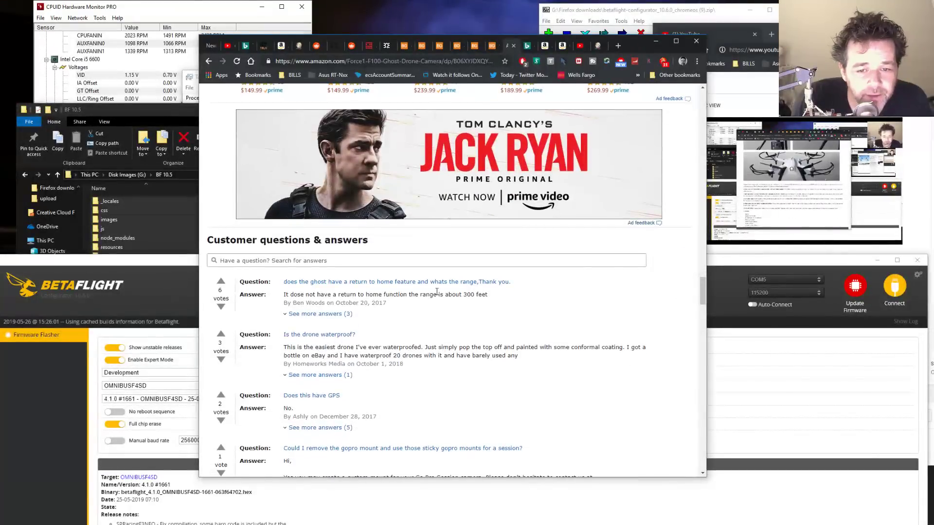
- Highlight and read the customer answer about the F100 Ghost's return-to-home feature and range
left_click_drag(300, 295, 501, 291)
left_click(481, 294)
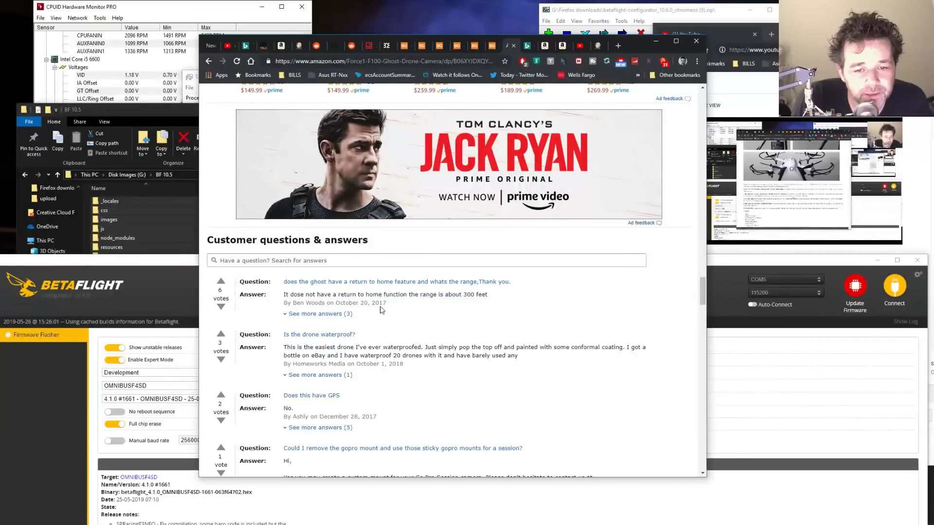
mouse_move(297, 295)
left_mouse_down()
mouse_move(404, 304)
mouse_move(526, 297)
mouse_move(292, 302)
mouse_move(294, 293)
left_mouse_up()
triple_click(523, 298)
left_click(528, 291)
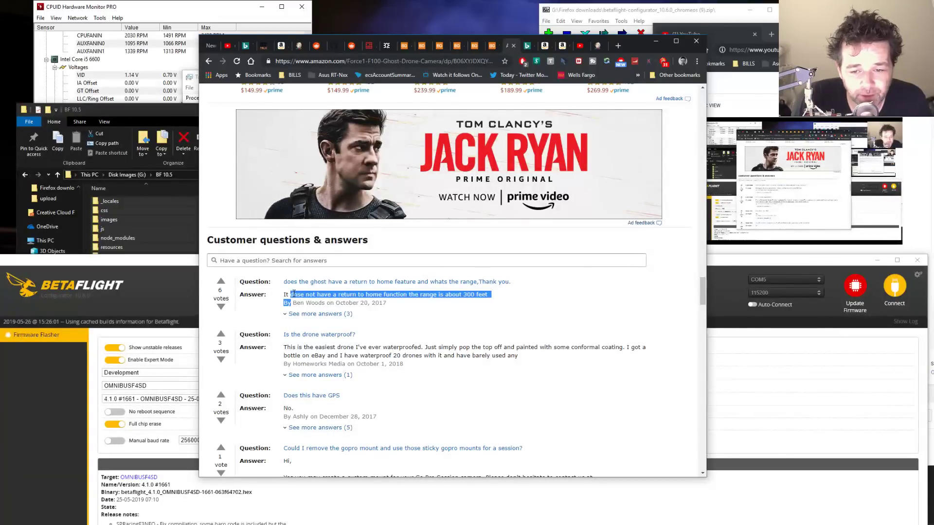
left_click(502, 392)
- Browse the customer reviews of the F100 Ghost drone
scroll(472, 375, "down", 1)
middle_click(474, 351)
scroll(474, 351, "down", 10)
left_click(562, 328)
key("Page_Down")
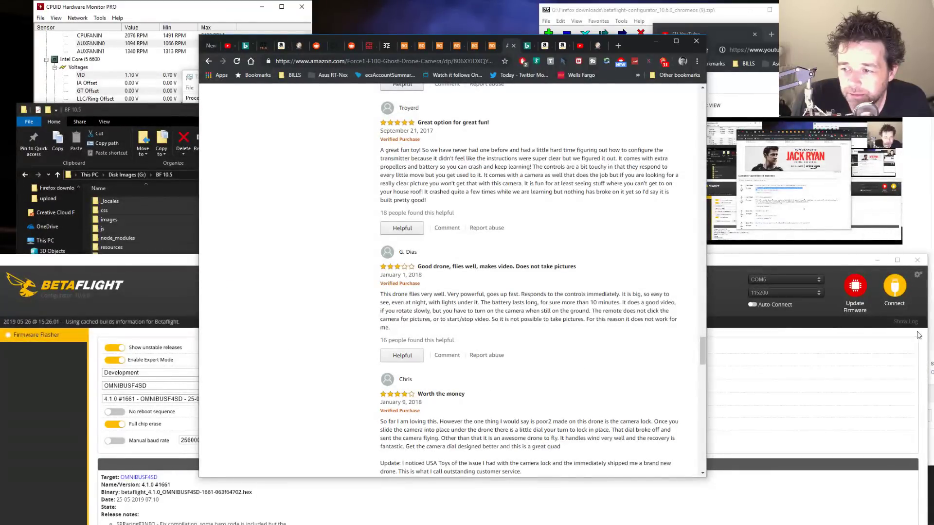
- Switch to Betaflight Configurator, enlarge its window on the desktop and show the Setup page
double_click(796, 258)
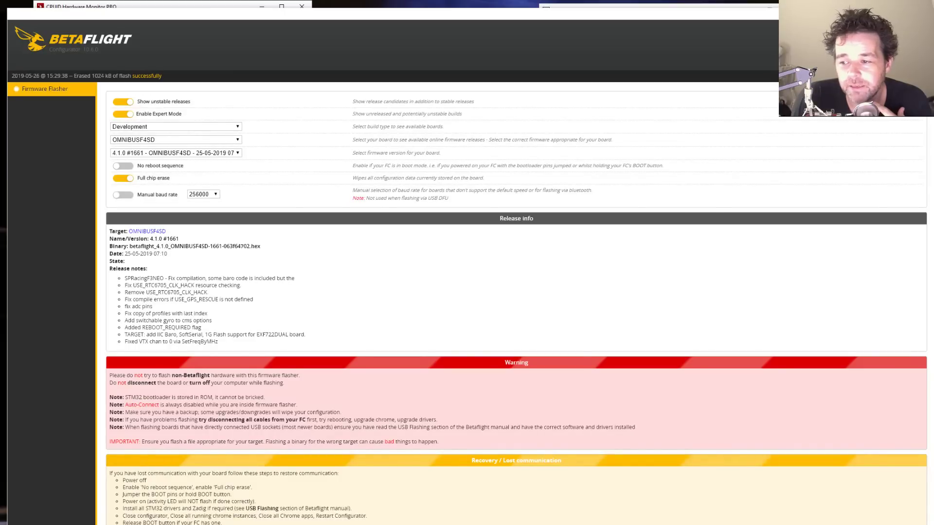
key("alt+Tab")
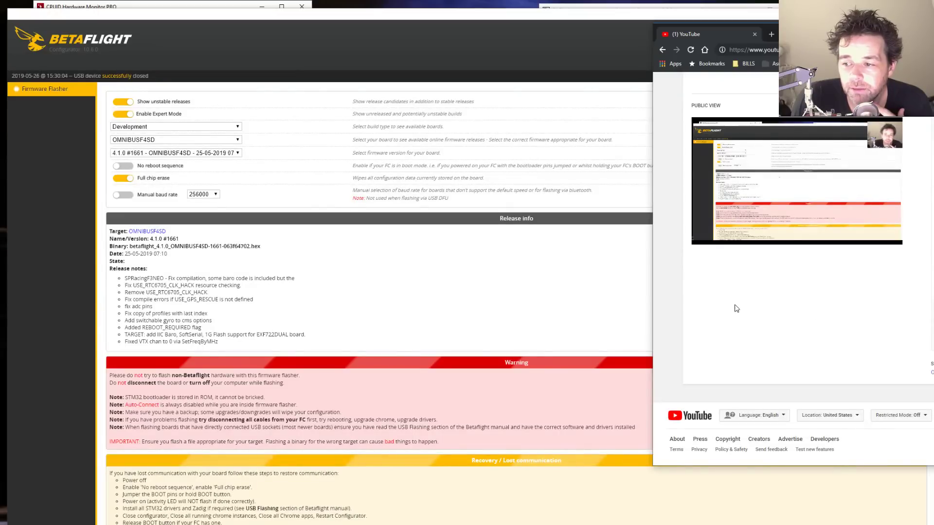
left_click(589, 309)
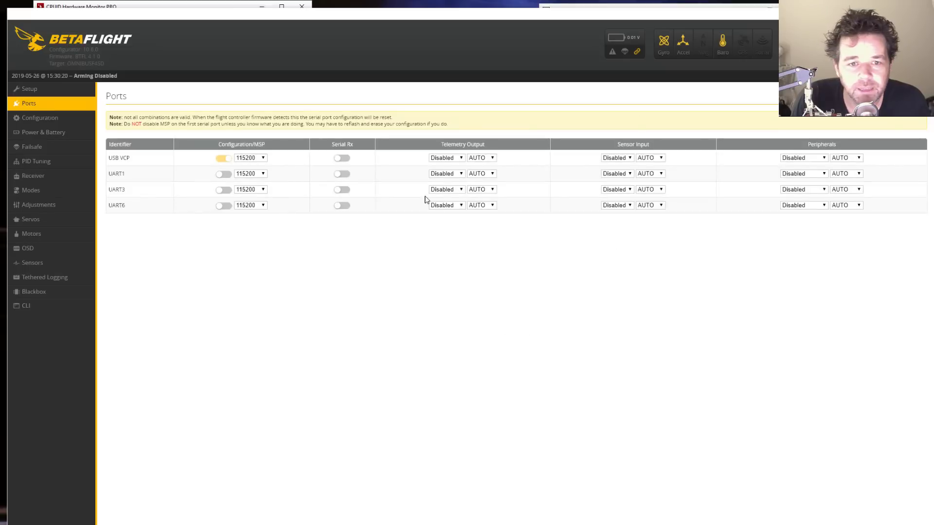
left_click(23, 90)
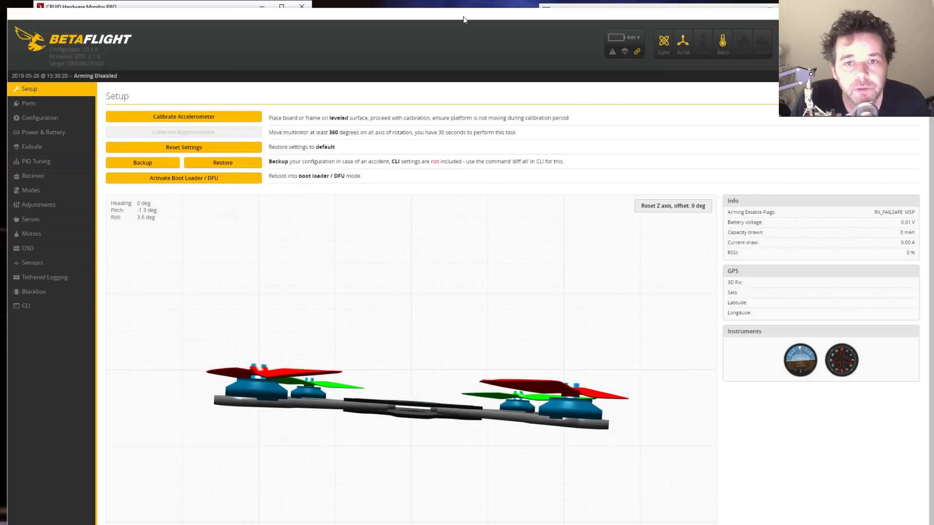
mouse_move(466, 11)
left_mouse_down()
mouse_move(466, 22)
mouse_move(466, 5)
left_mouse_up()
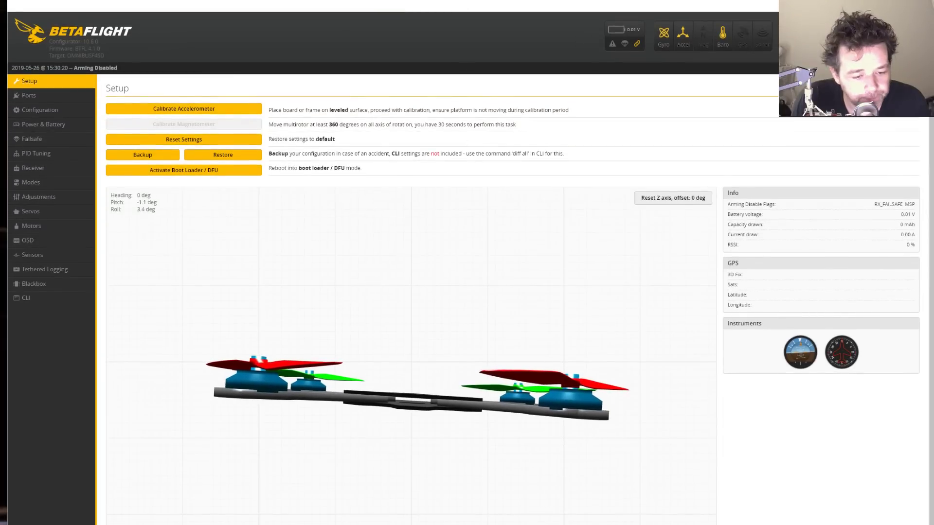
- Enable Serial Rx on UART3 in the Ports settings, then save and reboot the flight controller
left_click(42, 101)
left_click(342, 181)
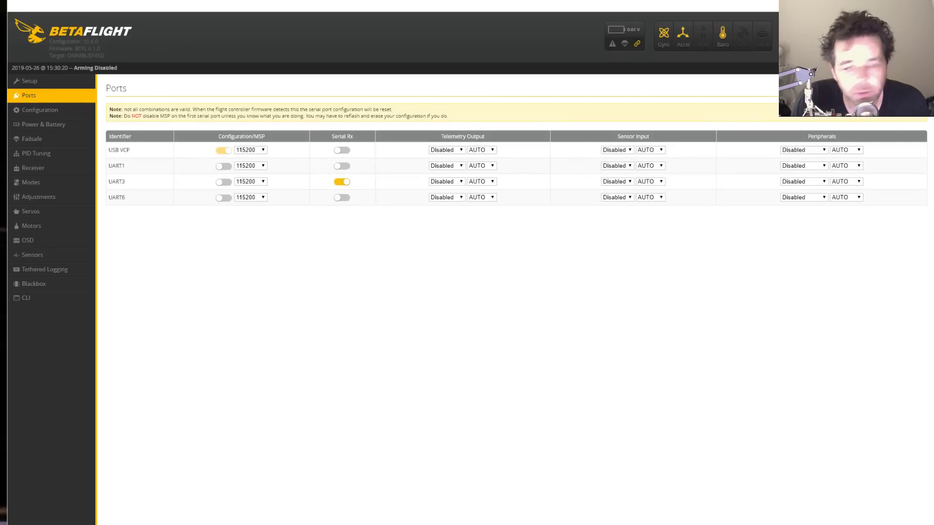
left_click(928, 456)
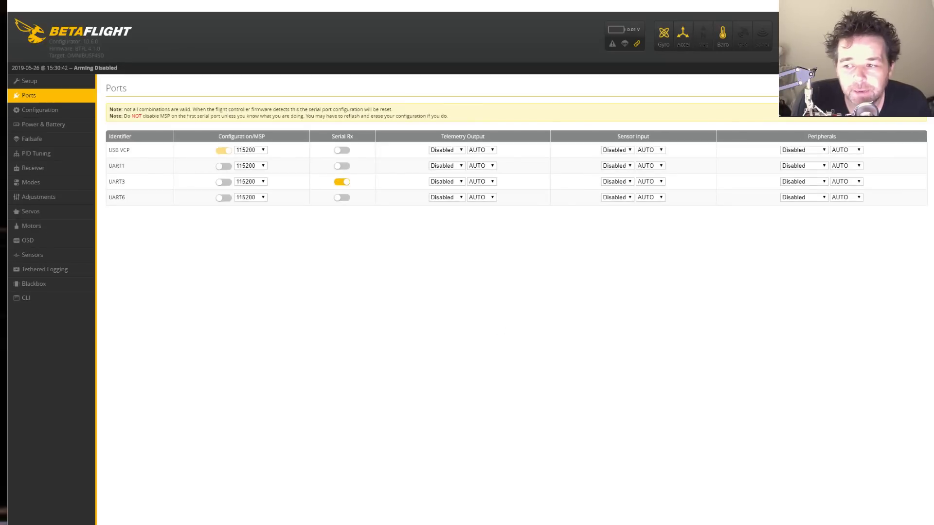
- In the Configuration settings, turn on reversed motor direction and set the ESC/Motor protocol to DSHOT600
left_click(58, 111)
left_click(128, 274)
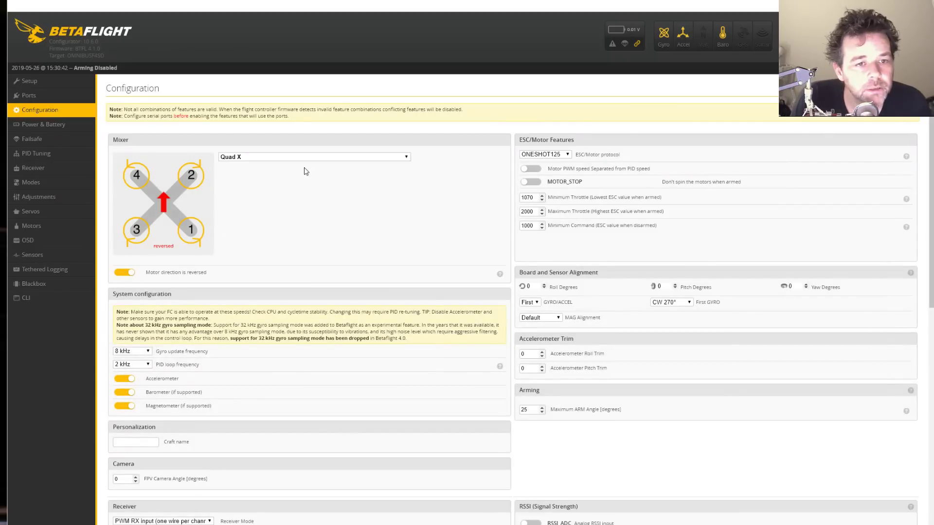
left_click(560, 156)
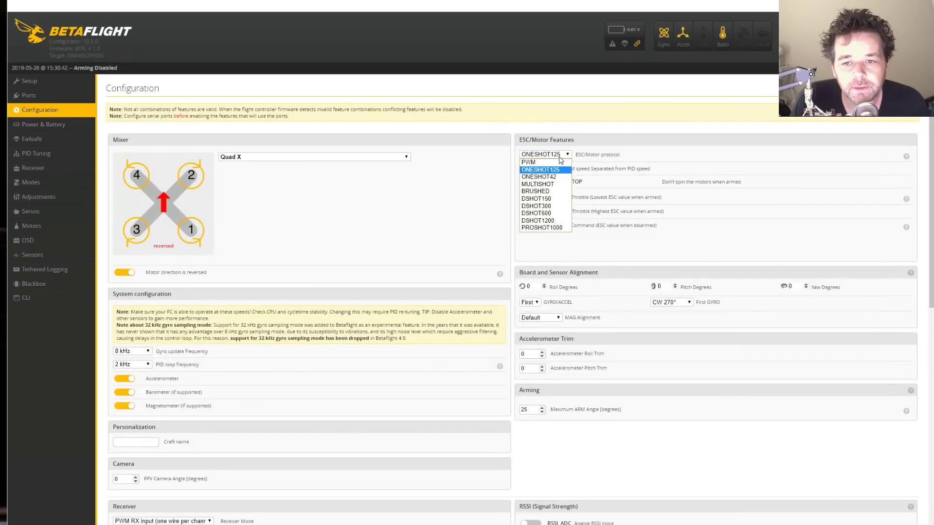
left_click(551, 213)
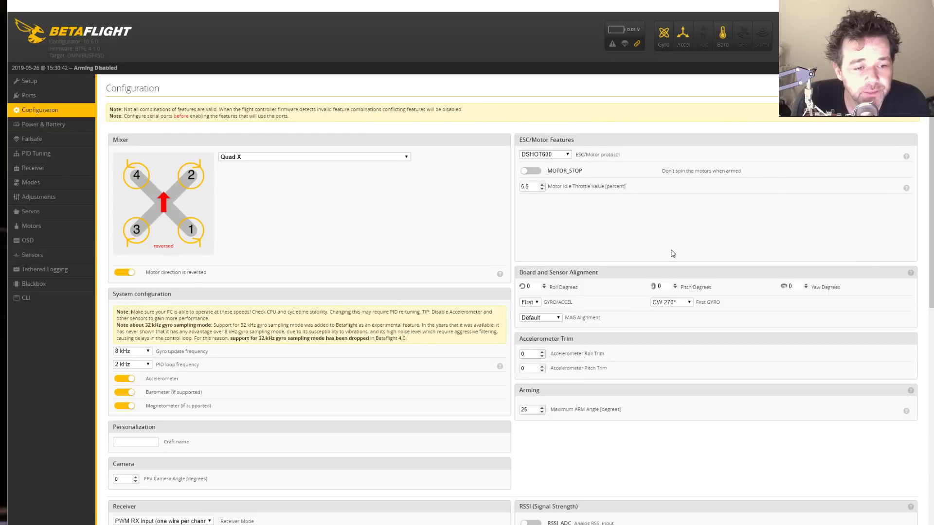
- Set the PID loop frequency to 8 kHz and disable the magnetometer
scroll(419, 268, "down", 1)
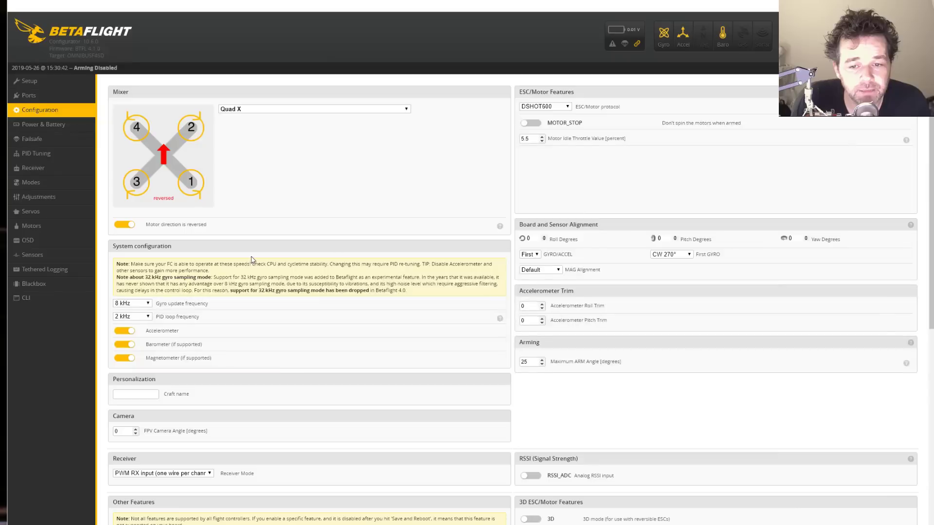
left_click(133, 316)
left_click(139, 323)
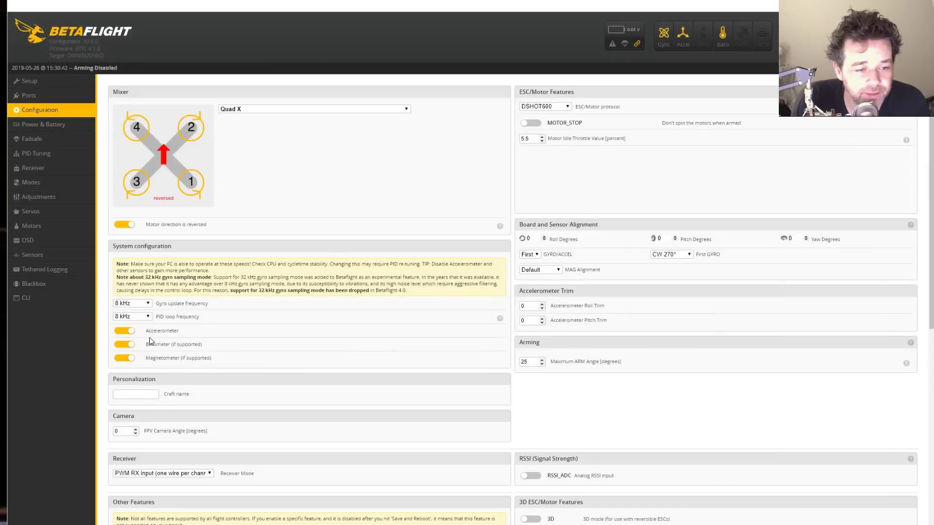
left_click(126, 358)
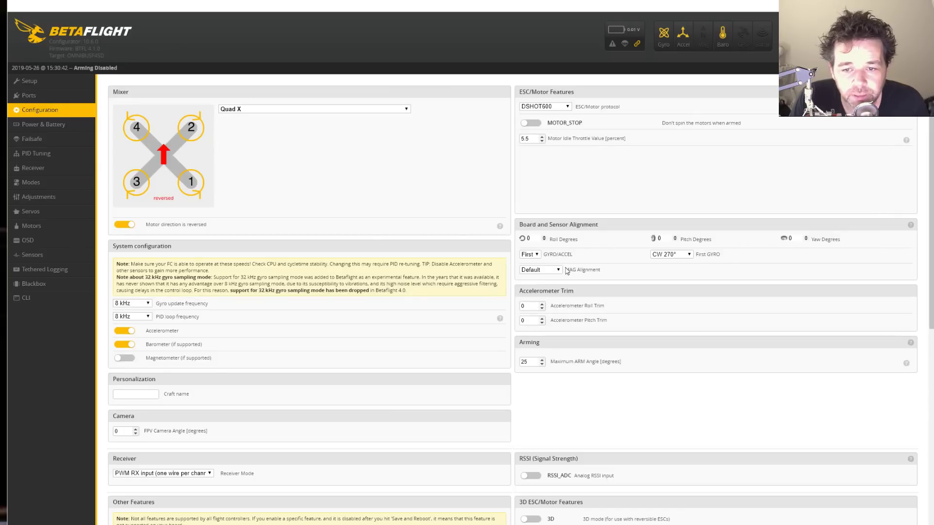
- Check the available GYRO/ACCEL and MAG Alignment options in the Board and Sensor Alignment section
left_click(537, 256)
left_click(534, 263)
left_click(558, 270)
left_click(651, 277)
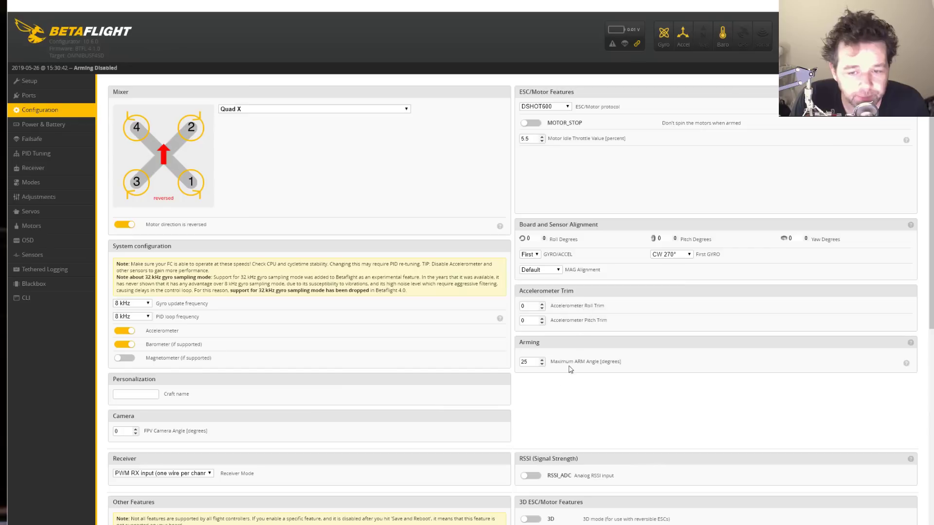
- Set the Maximum ARM Angle to 180 degrees and name the craft Sully
double_click(524, 362)
type("180")
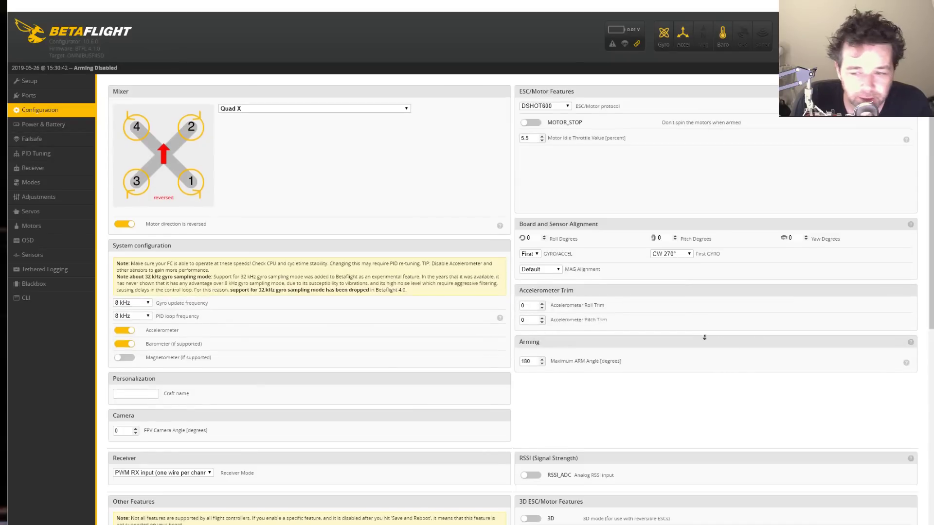
scroll(703, 331, "down", 1)
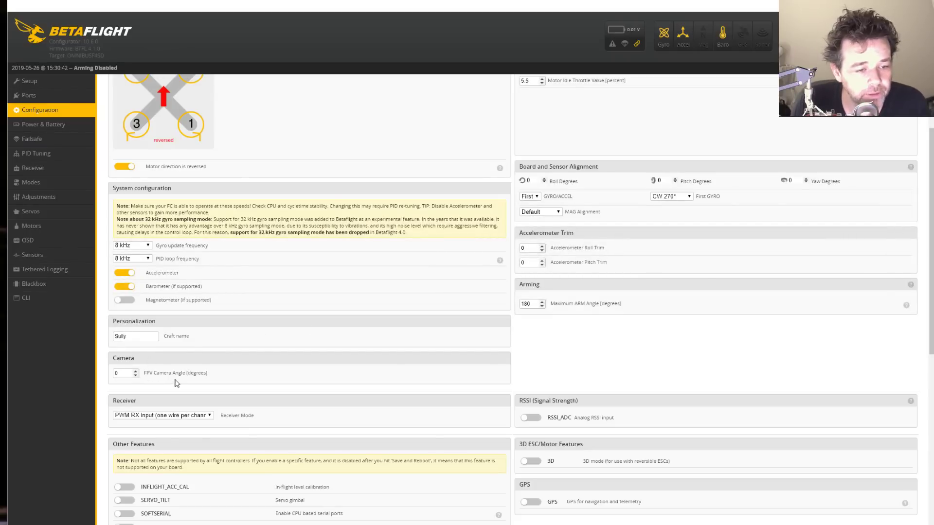
- Set the FPV Camera Angle to 3 degrees
double_click(117, 374)
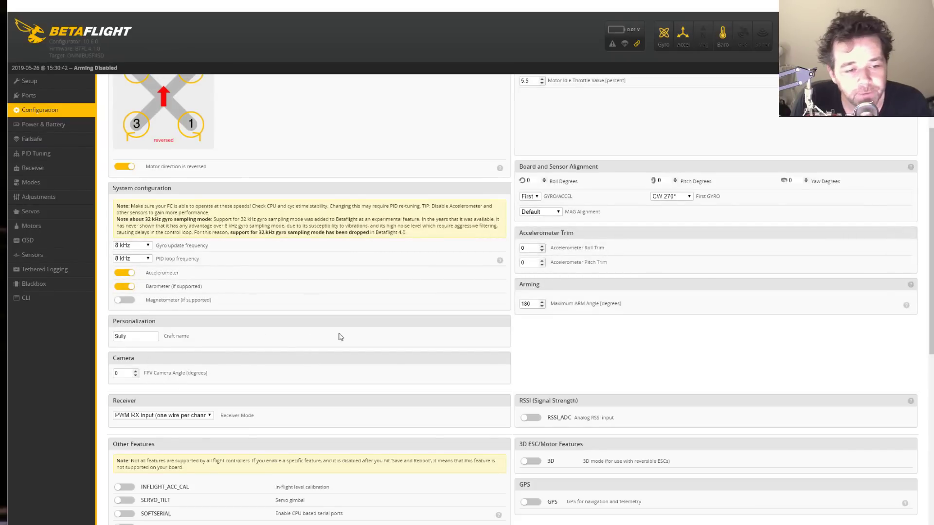
scroll(350, 331, "down", 1)
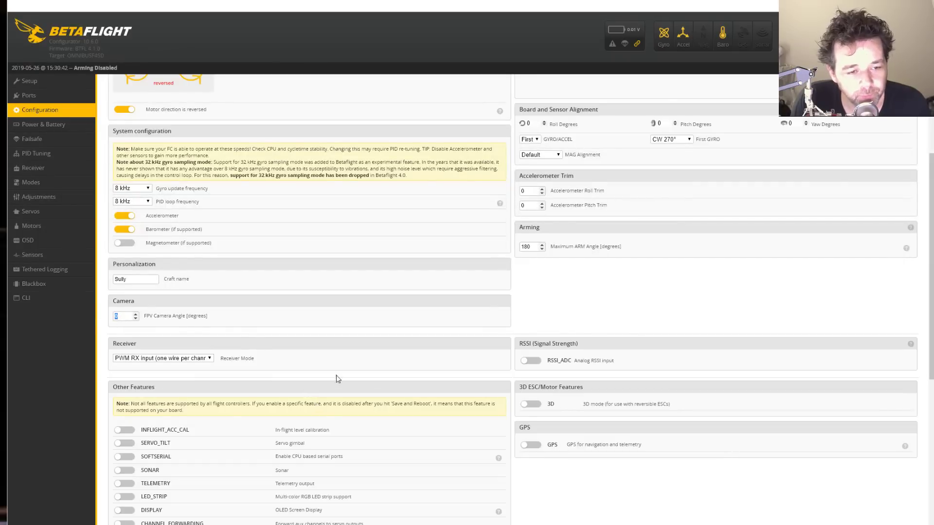
scroll(487, 282, "down", 2)
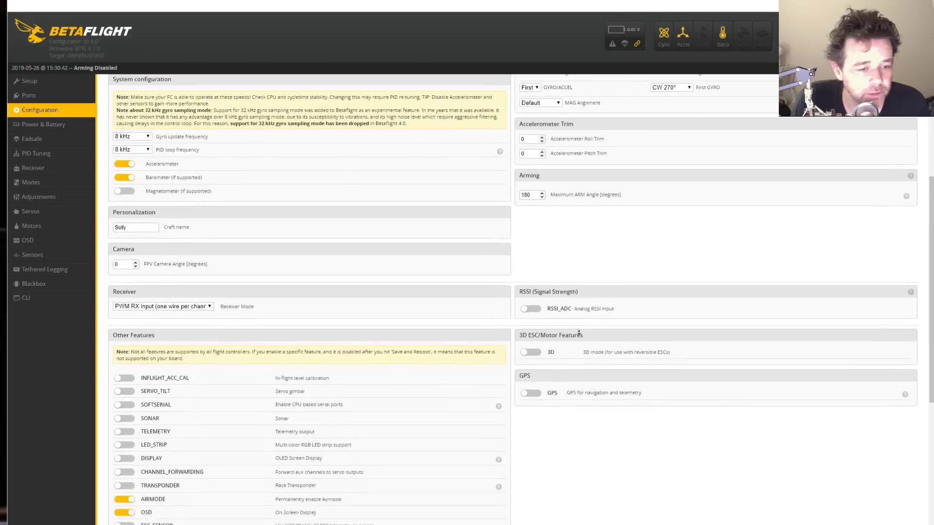
left_click(135, 182)
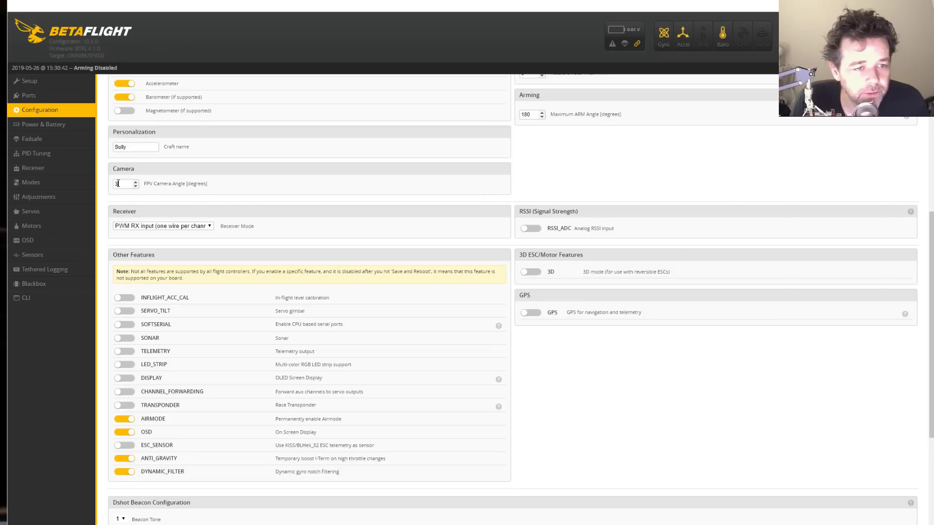
type("3")
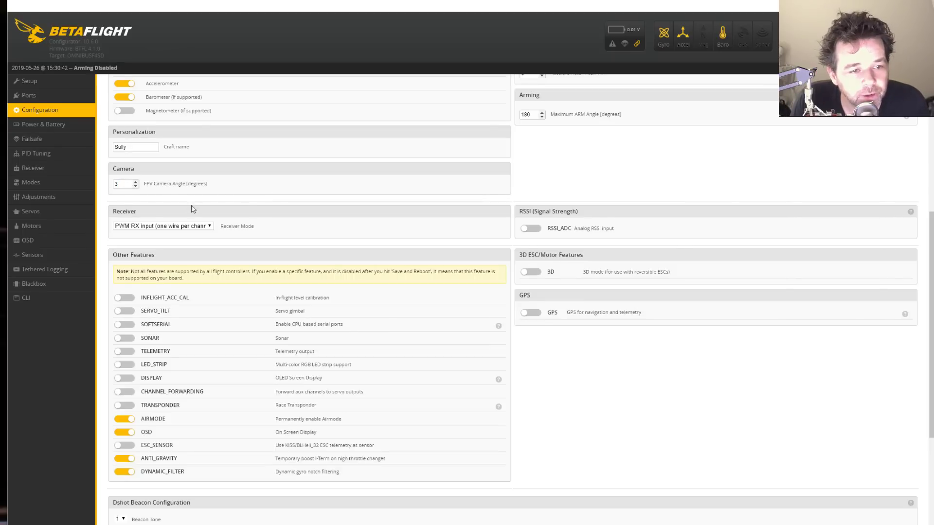
- Set the Receiver Mode to the serial-based receiver and the Serial Receiver Provider to IBUS
left_click(207, 227)
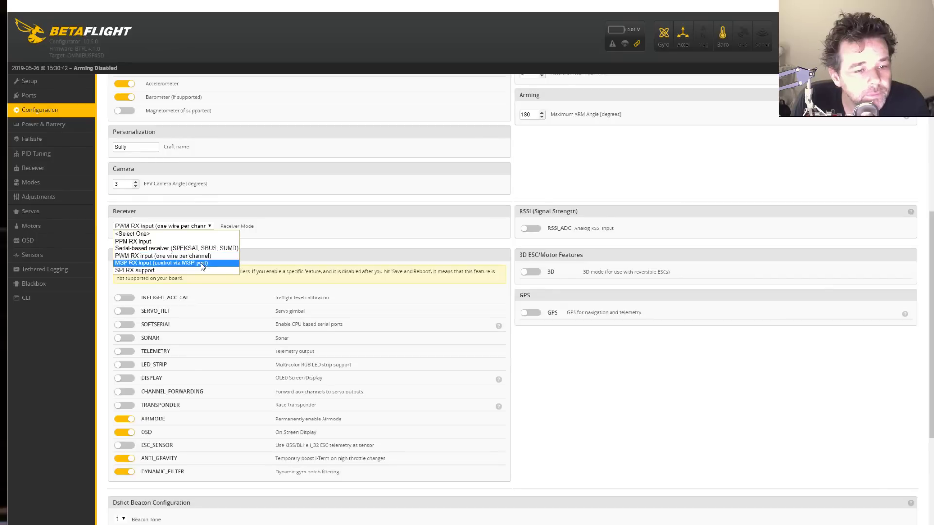
left_click(200, 249)
left_click(180, 263)
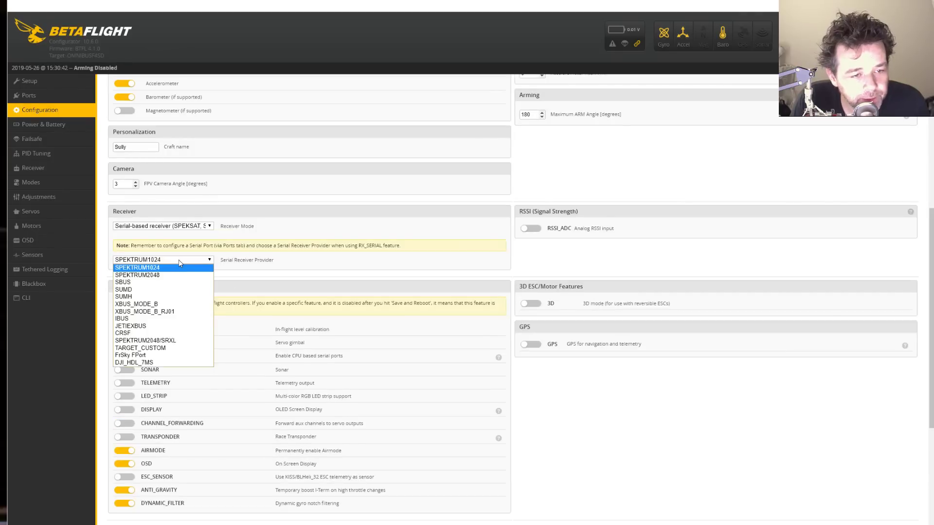
left_click(168, 321)
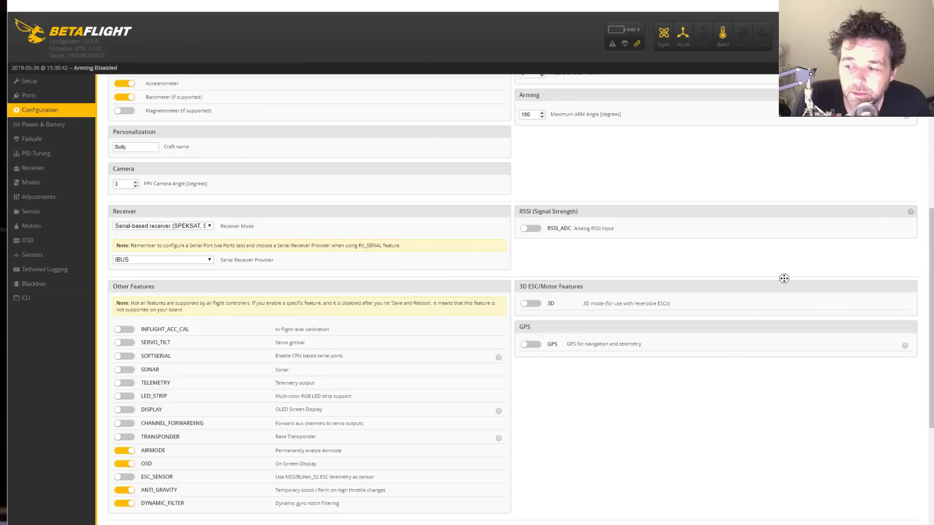
- Review the Configuration settings from the Mixer and motor features through Other Features to the Dshot Beacon and Beeper sections
scroll(784, 280, "up", 6)
scroll(797, 202, "down", 1)
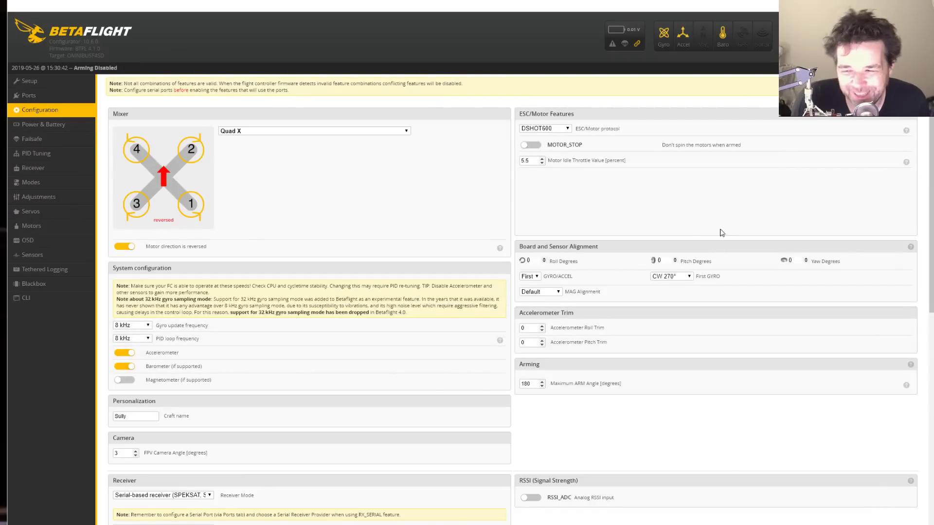
middle_click(705, 214)
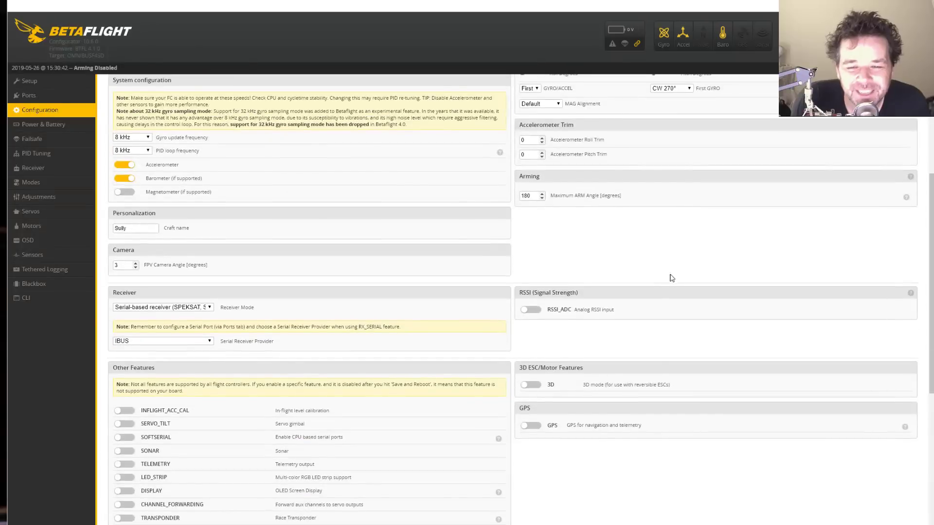
middle_click(603, 208)
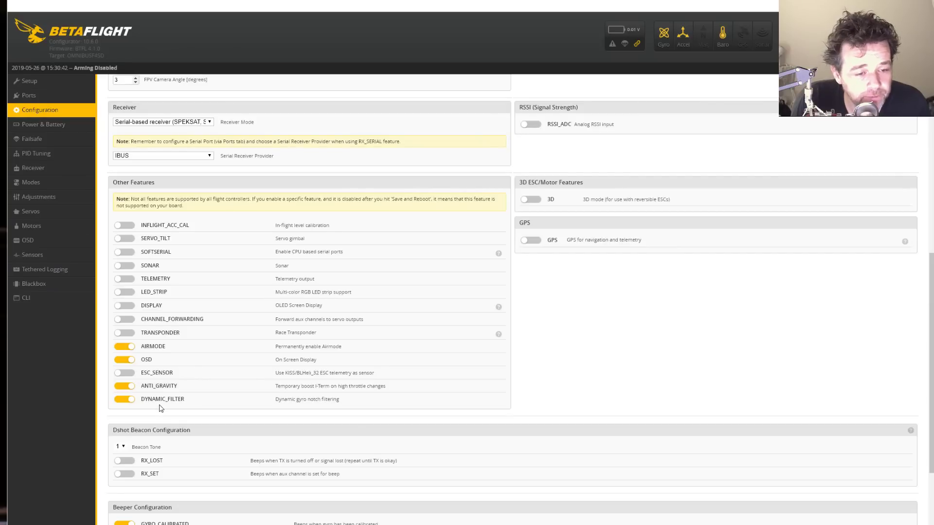
scroll(659, 348, "down", 1)
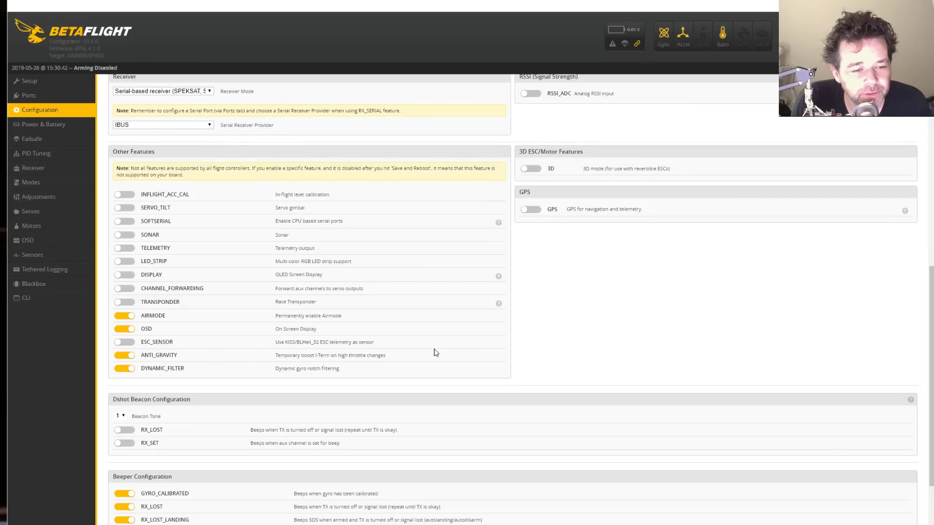
scroll(633, 350, "down", 1)
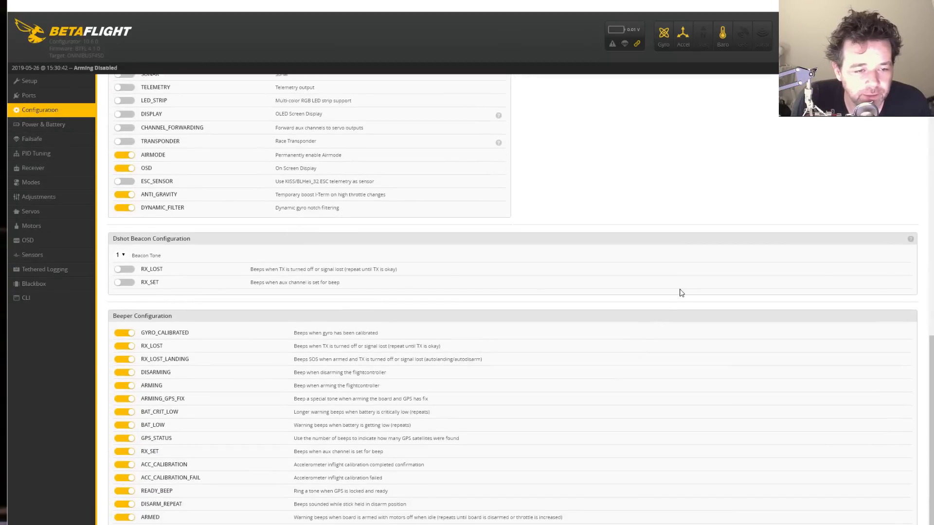
scroll(645, 248, "down", 1)
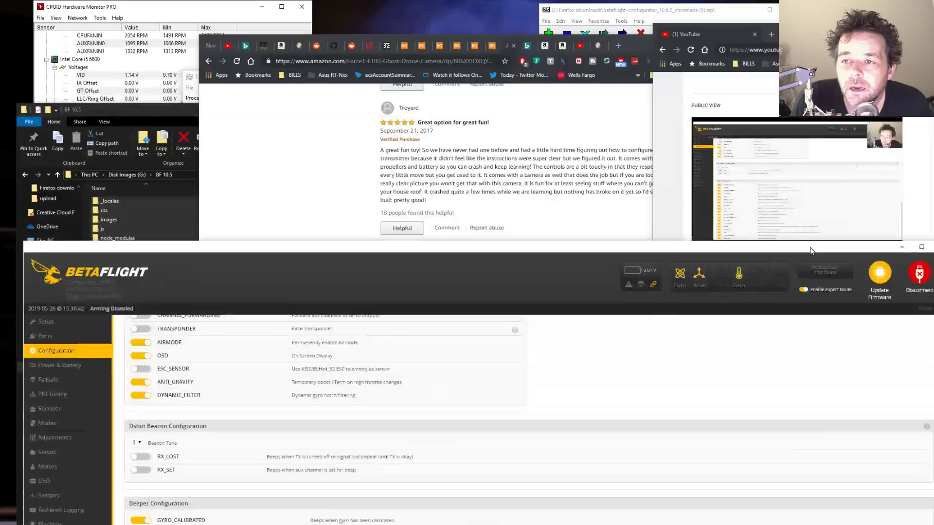
- Switch to the Chrome browser, find the Force1 F100 Ghost drone page among the open Amazon pages and view its seller offers
left_click(545, 45)
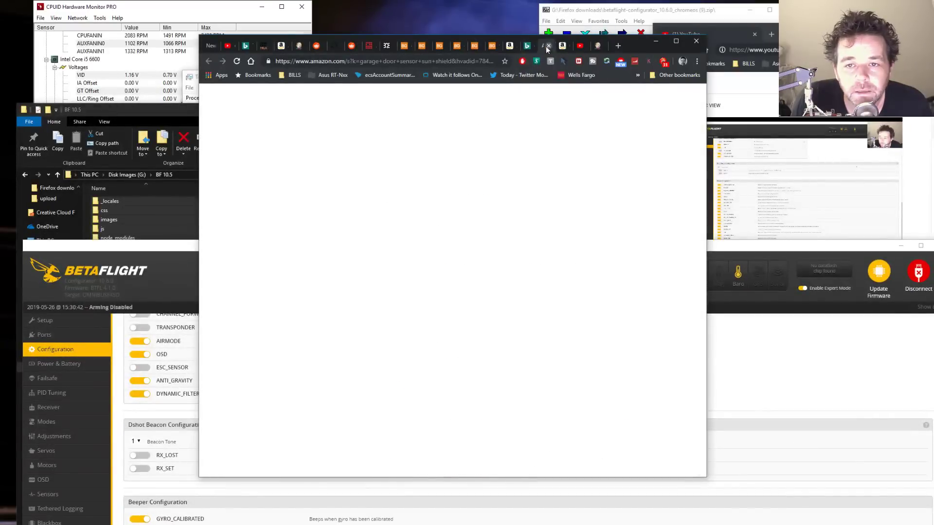
left_click(561, 46)
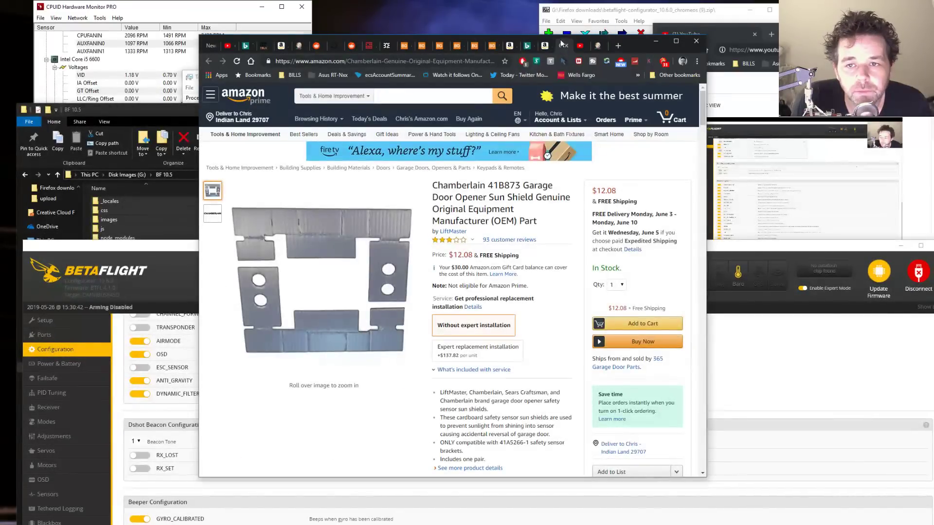
left_click(547, 48)
left_click(511, 46)
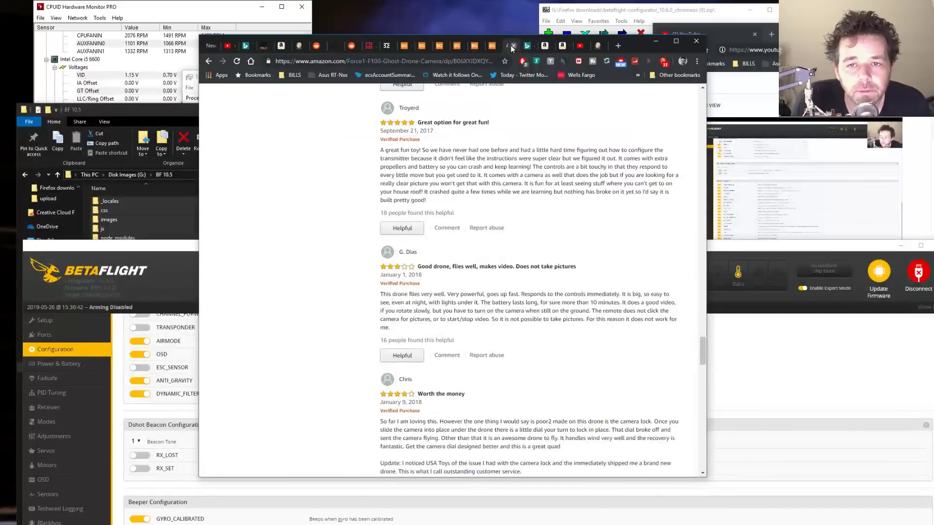
scroll(491, 107, "up", 20)
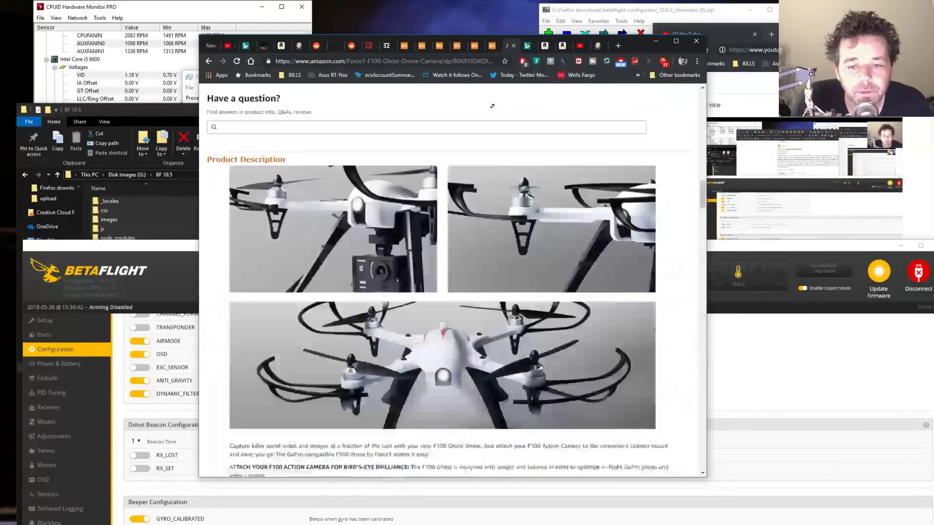
left_click(638, 280)
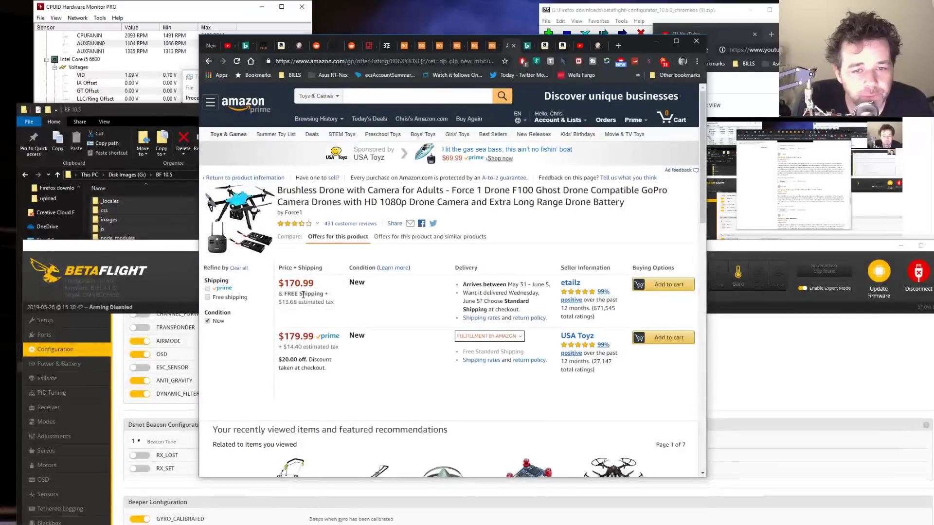
- Return to the Amazon results for force1 f100 ghost drone, browse the listed drones and widen the browser window
right_click(208, 61)
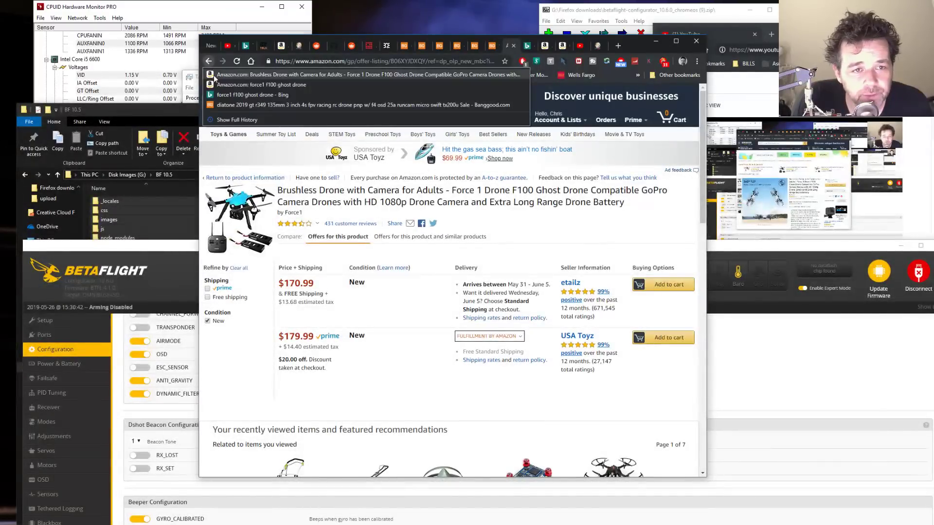
left_click(219, 85)
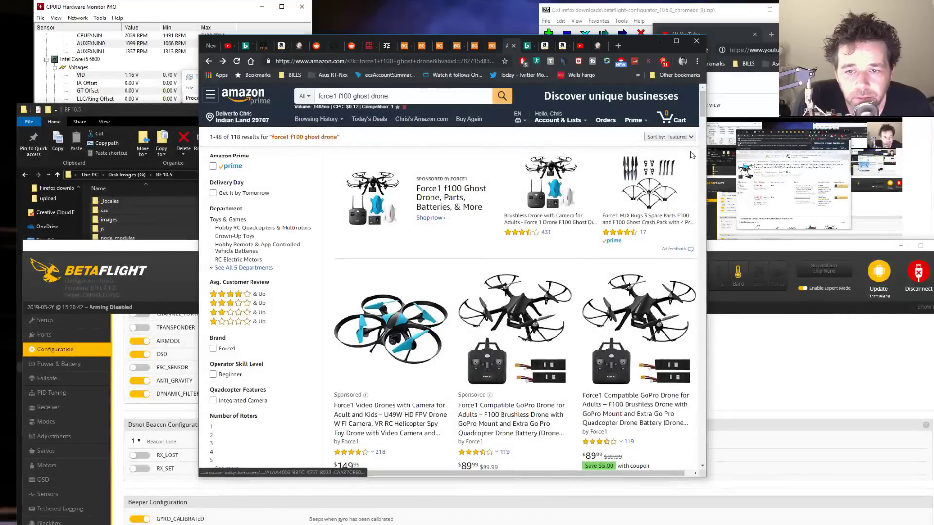
left_click_drag(702, 111, 698, 155)
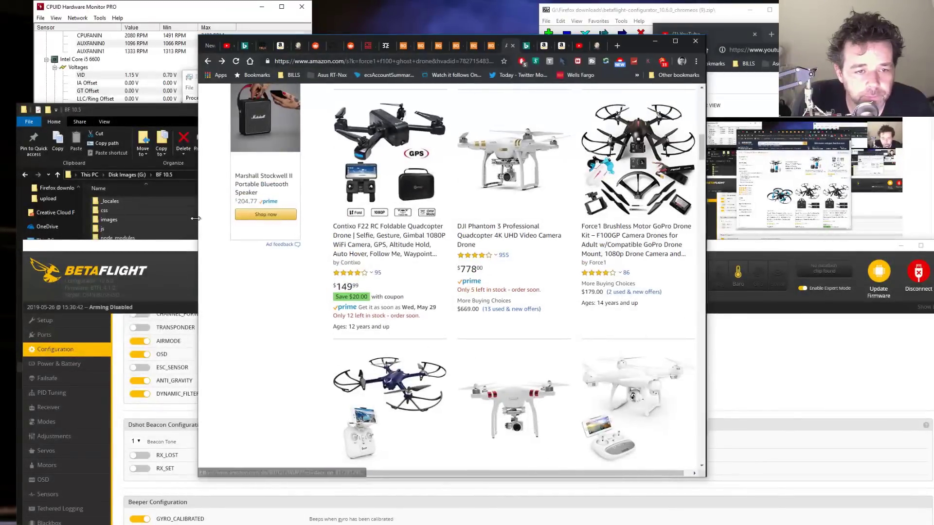
left_click_drag(200, 221, 77, 222)
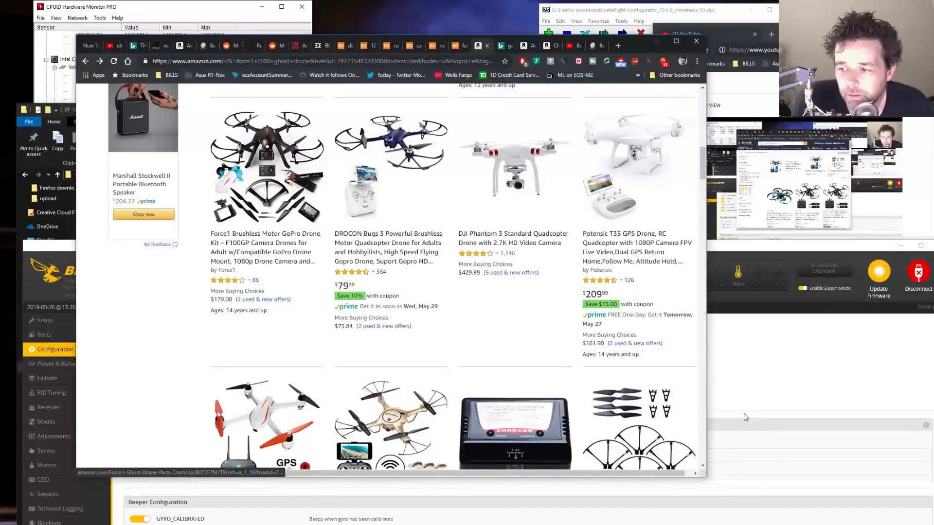
- Switch back to Betaflight Configurator and reposition its window so the Configuration page is in view
left_click(817, 249)
left_click_drag(817, 250, 766, 3)
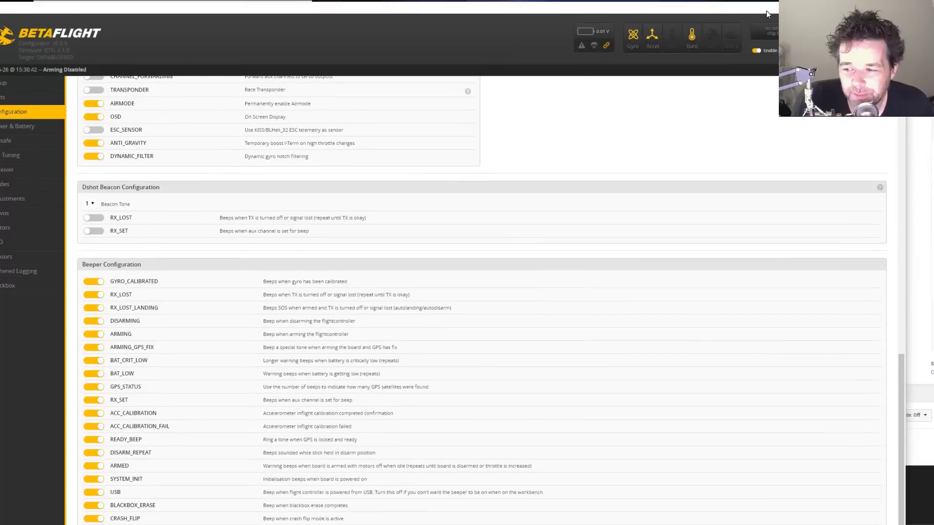
scroll(713, 146, "up", 1)
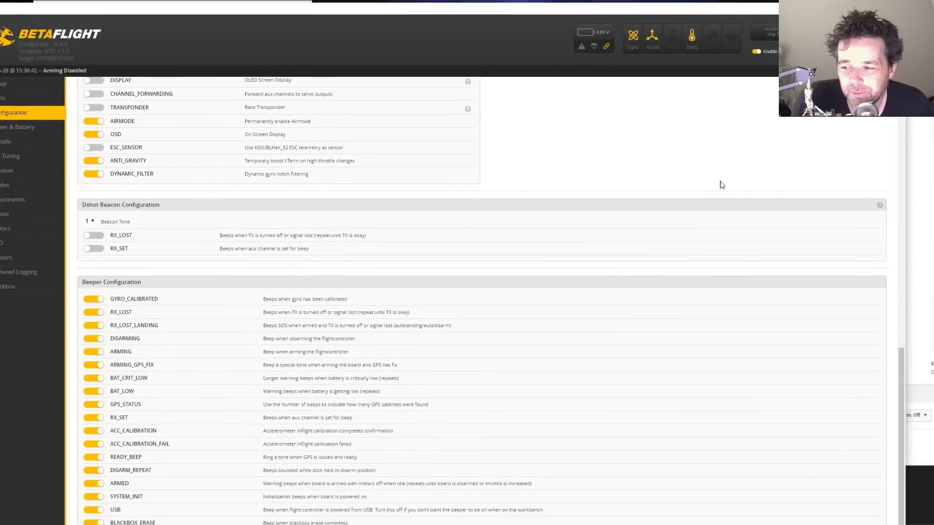
key("alt+Tab")
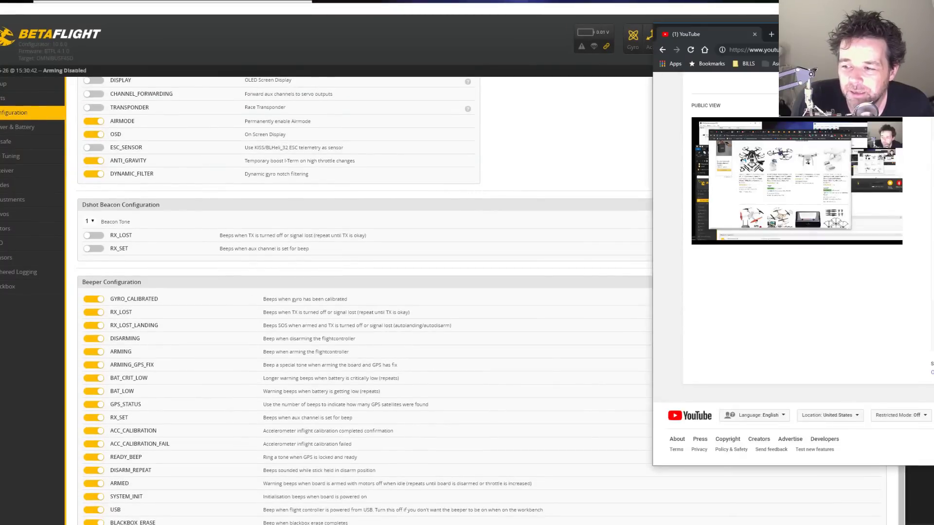
left_click(515, 193)
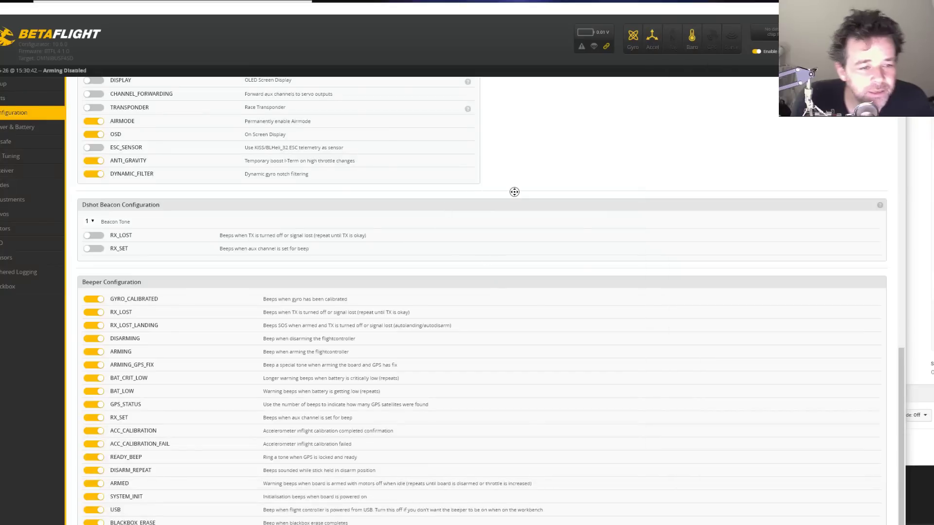
scroll(535, 184, "up", 10)
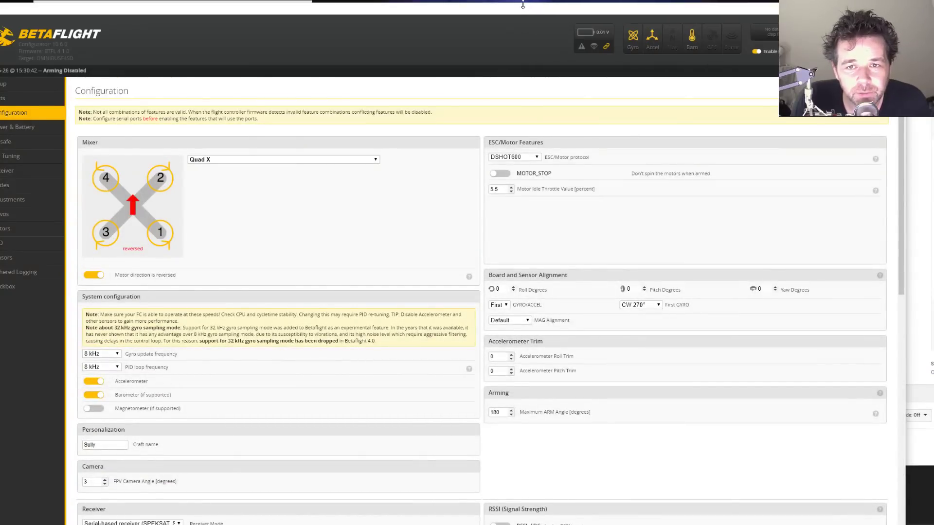
left_click_drag(523, 4, 523, 1)
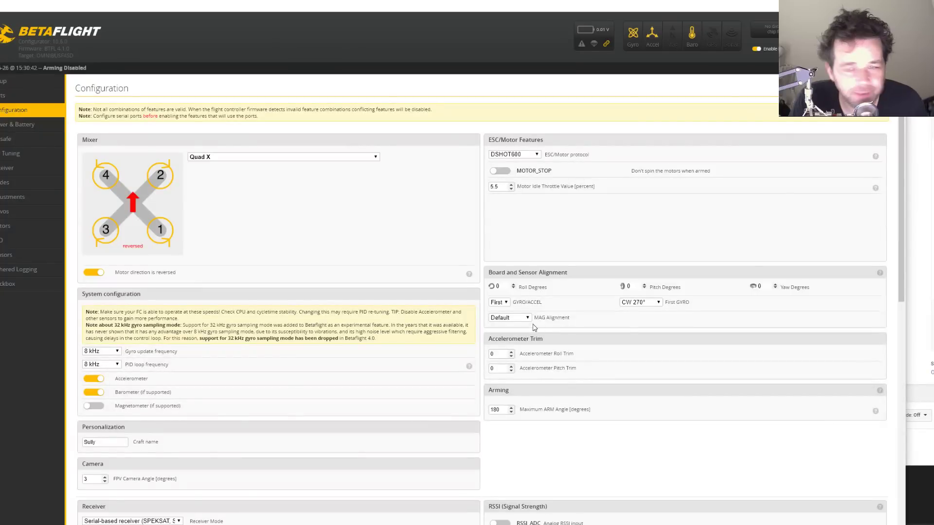
left_click_drag(261, 7, 278, 8)
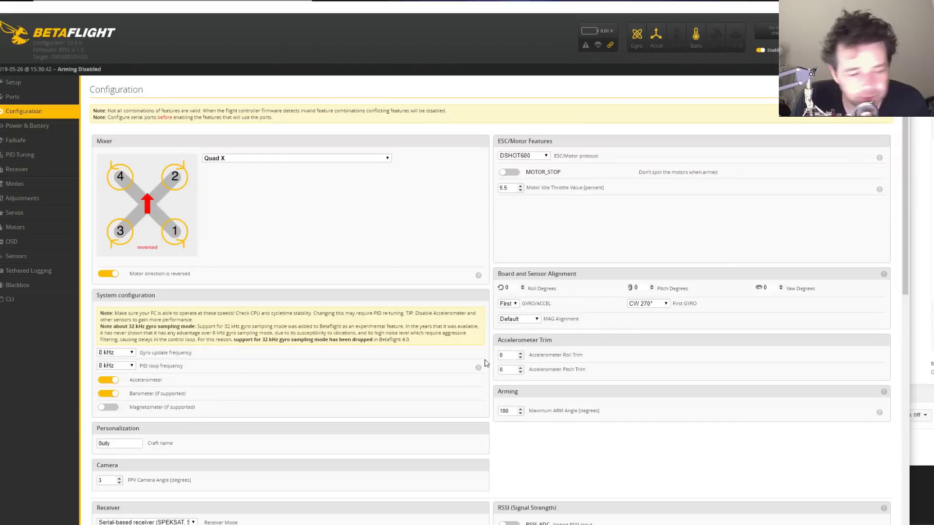
- Disable the USB beep in the Beeper Configuration, save the configuration and recheck the feature and beeper settings
scroll(599, 219, "down", 15)
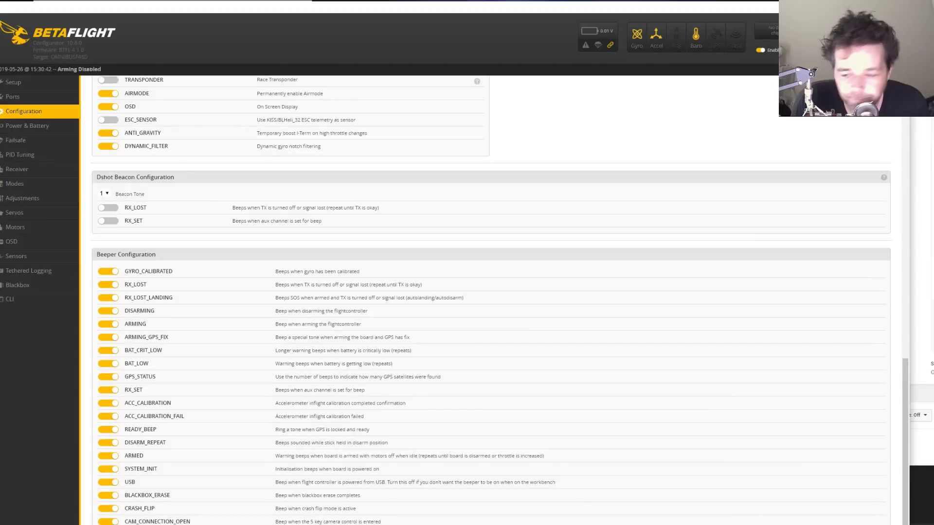
left_click(104, 482)
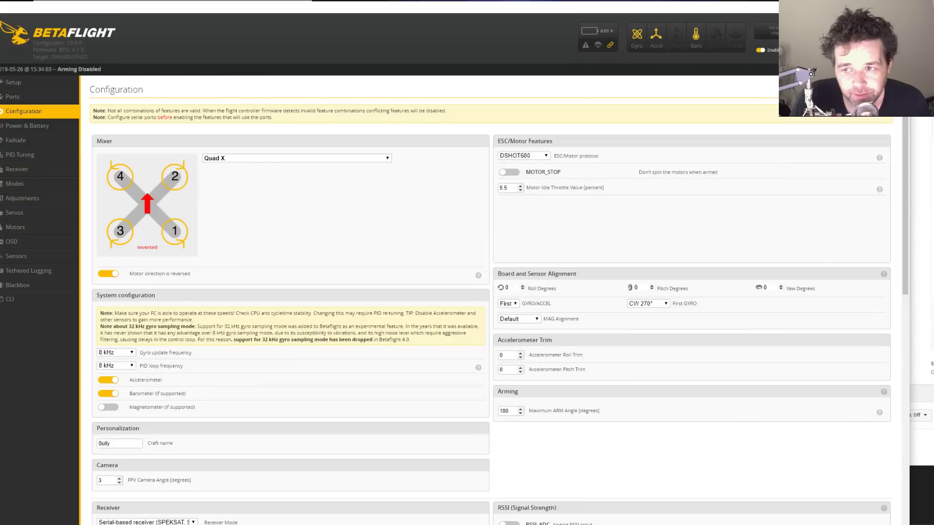
mouse_move(323, 7)
left_mouse_down()
mouse_move(360, 8)
mouse_move(332, 8)
left_mouse_up()
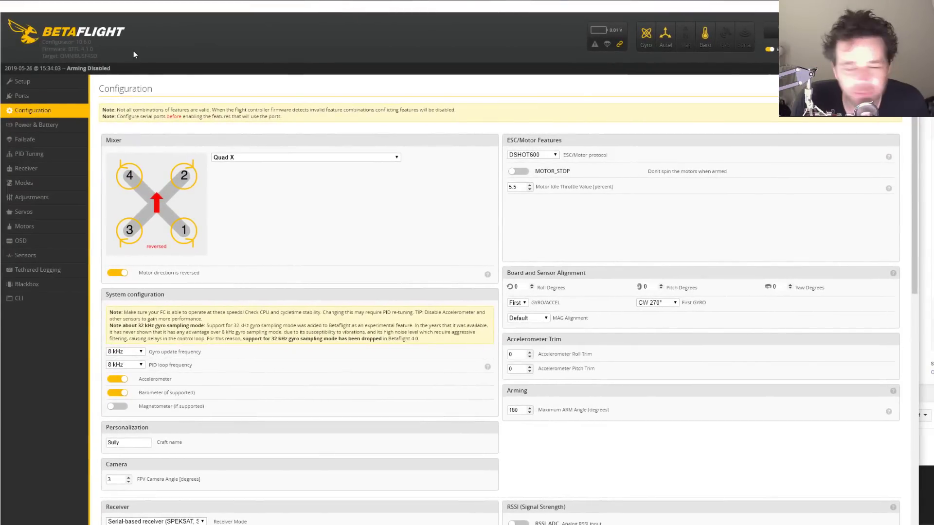
scroll(445, 202, "down", 1)
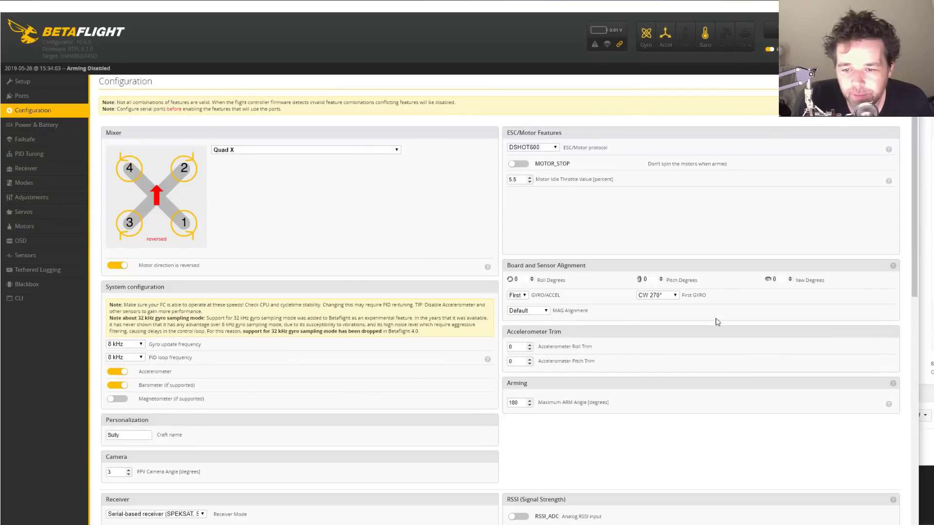
scroll(661, 493, "down", 15)
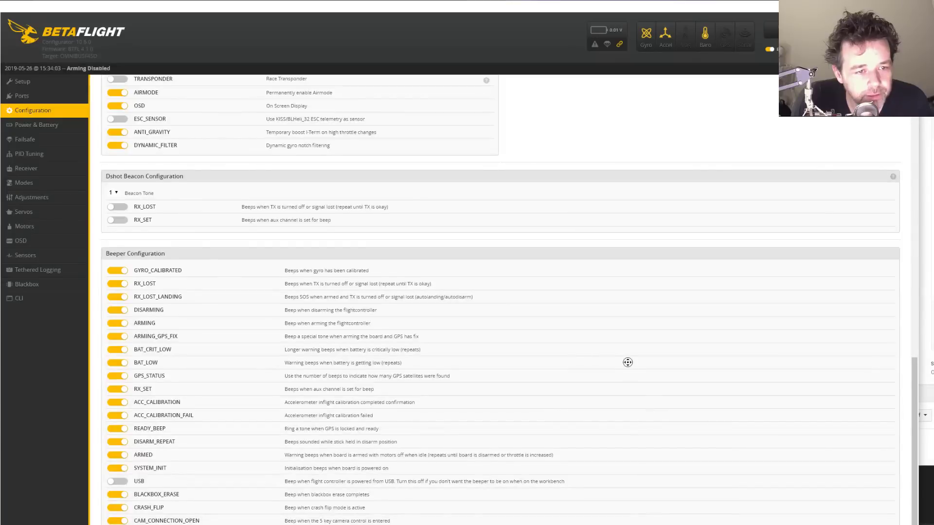
scroll(628, 362, "up", 4)
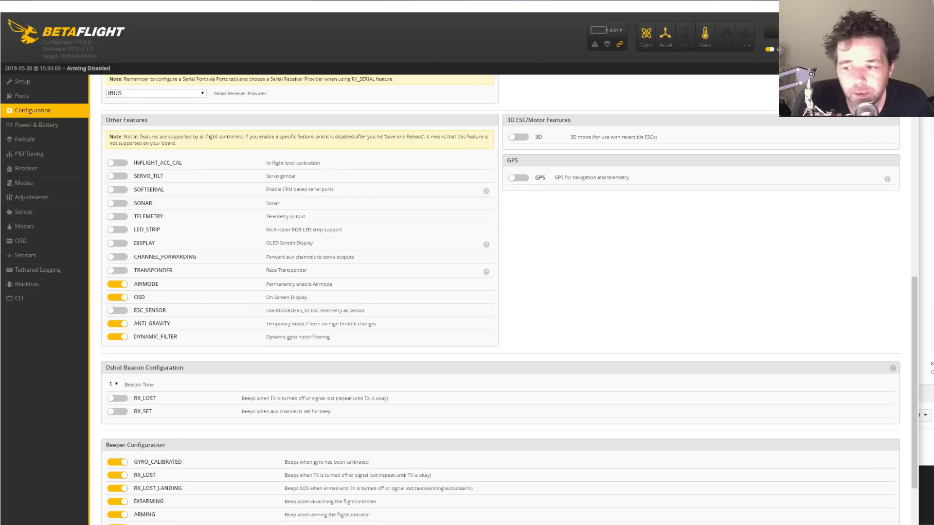
- Open the Power & Battery settings and examine the minimum and warning cell voltages
left_click(37, 125)
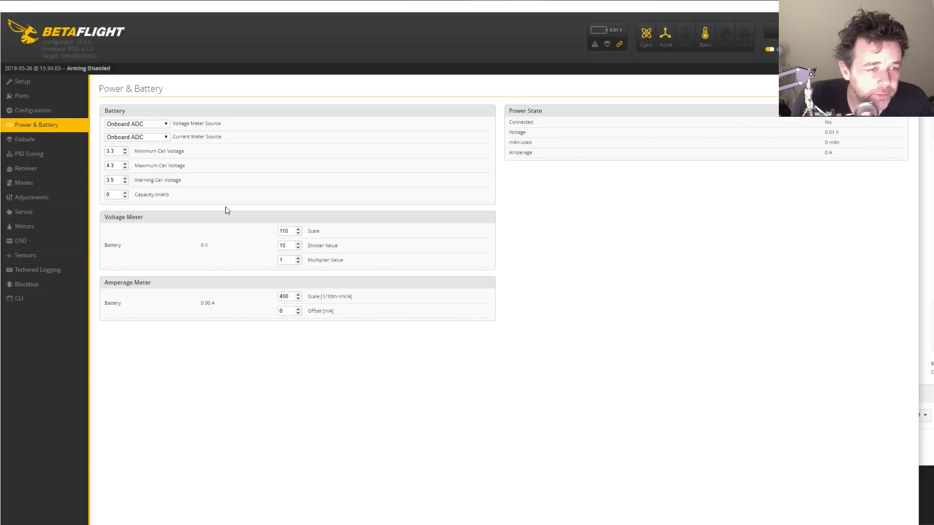
double_click(114, 152)
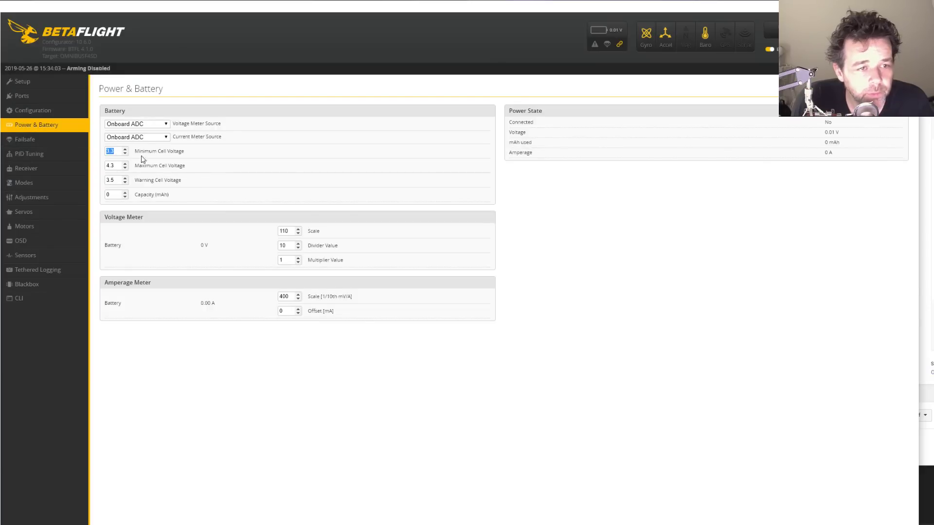
double_click(112, 181)
left_click(114, 181)
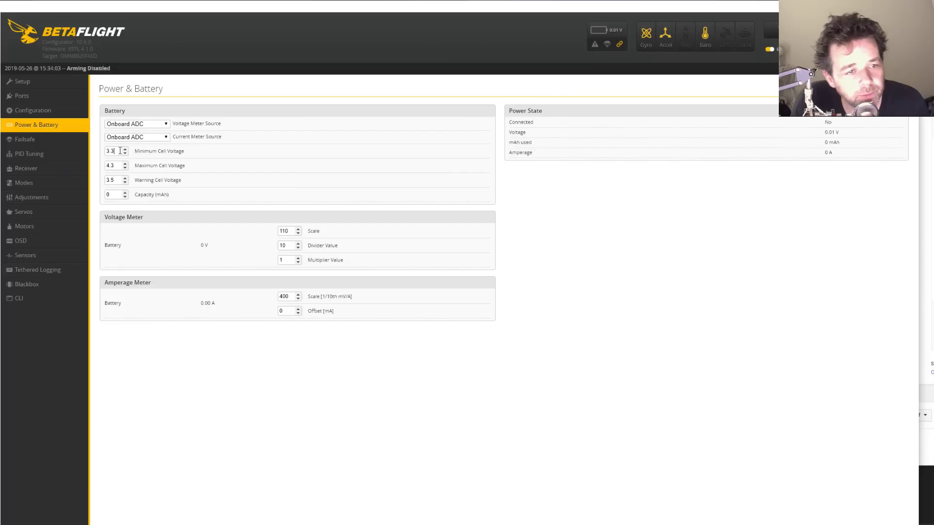
left_click(635, 228)
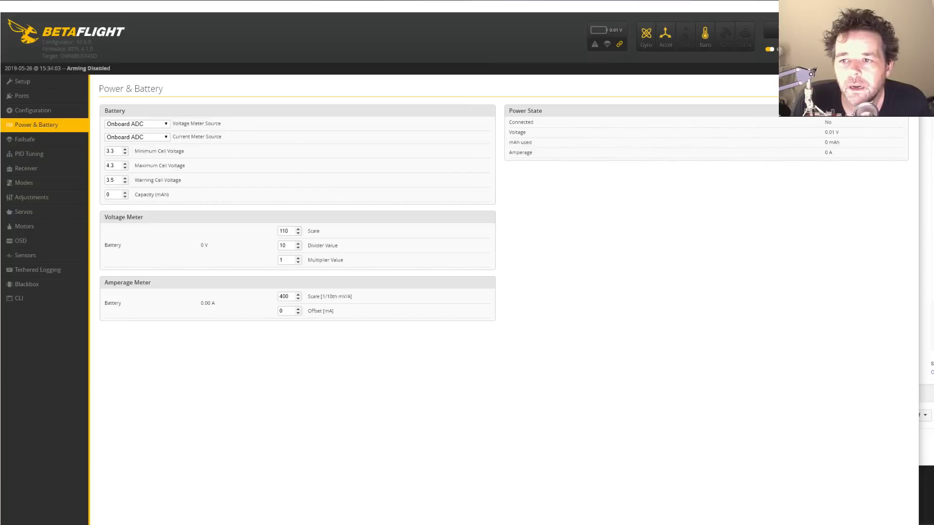
- Open the Failsafe settings and examine the Stage 2 guard time and the throttle channel's fallback setting
left_click(58, 140)
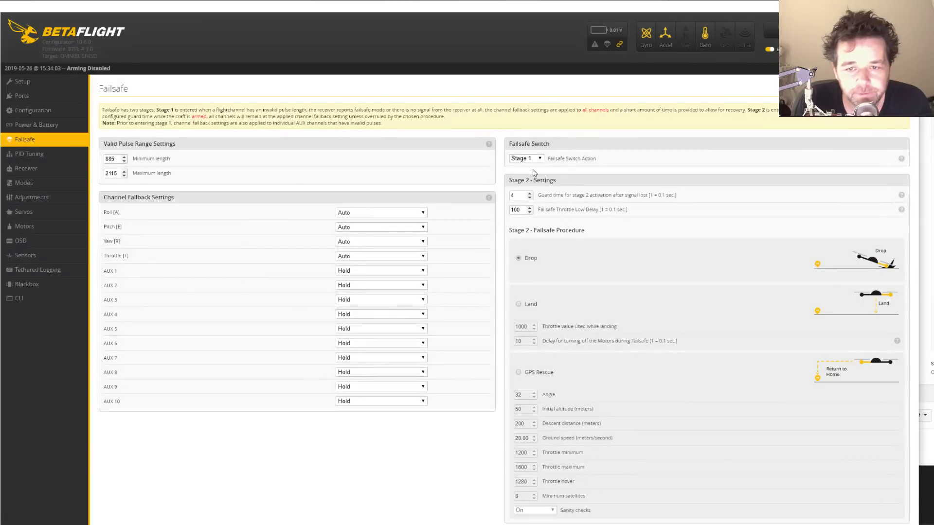
left_click_drag(518, 195, 504, 197)
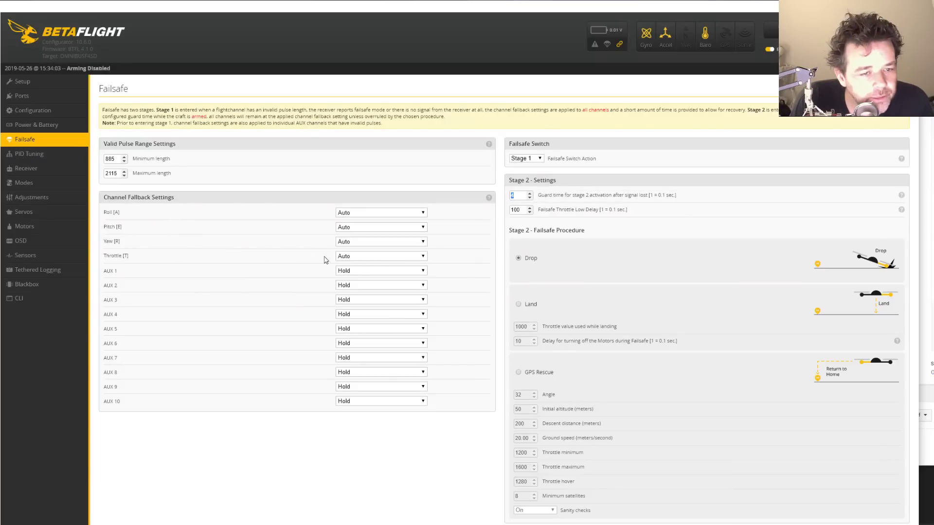
left_click(352, 258)
left_click(353, 258)
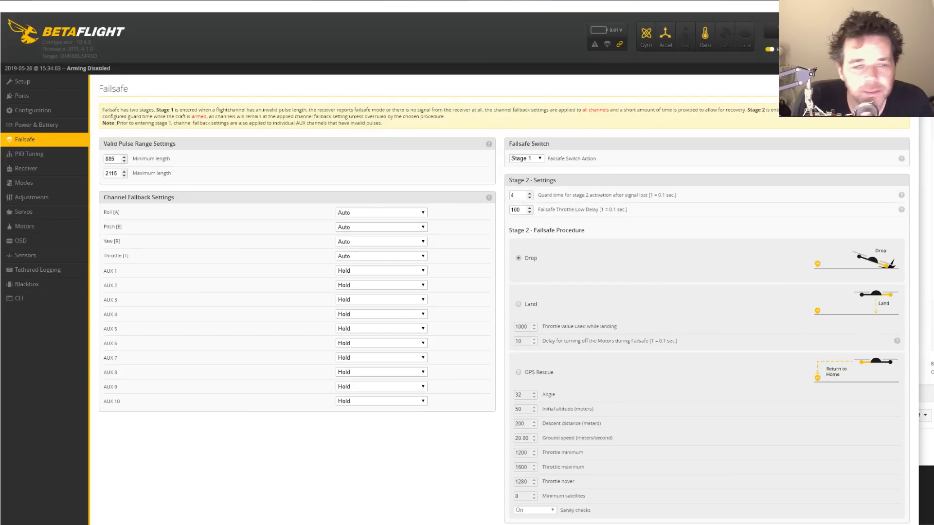
- Enable Integrated Yaw in the PID Tuning settings, open its linked wiki page and move the browser window into view
left_click(34, 153)
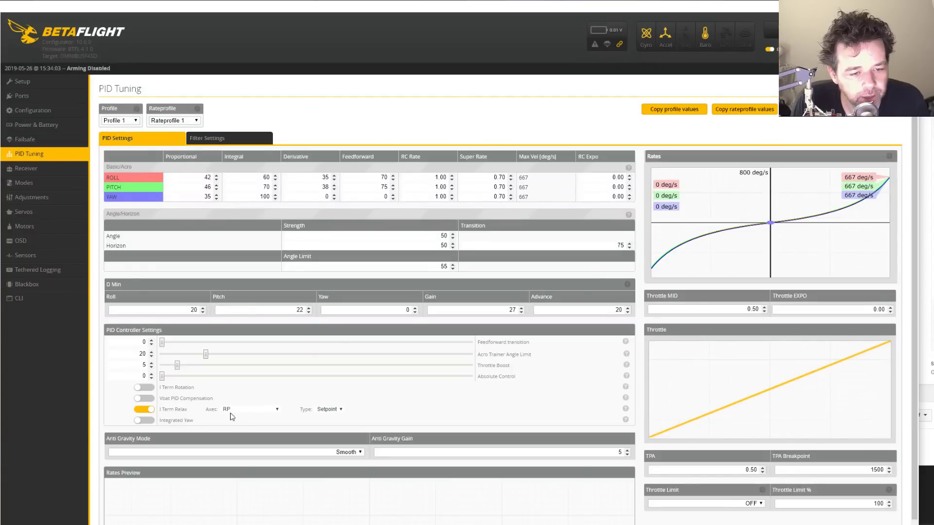
left_click(144, 420)
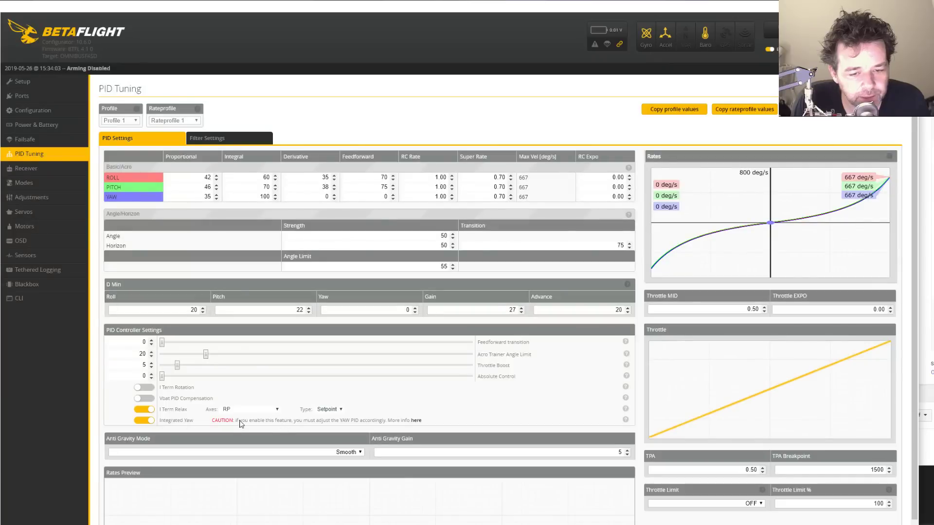
left_click(416, 423)
left_click_drag(370, 15, 565, 524)
key("alt+v")
mouse_move(465, 504)
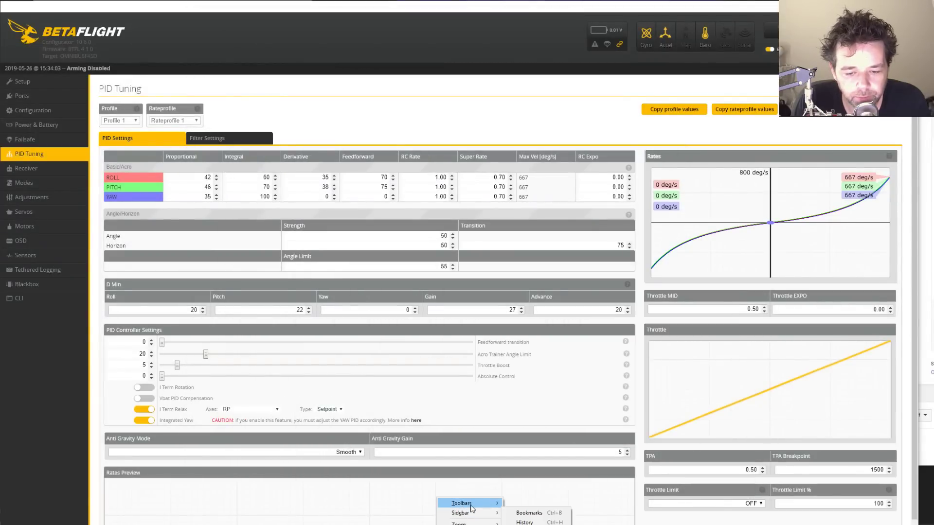
left_click(523, 513)
left_click_drag(608, 520, 618, 63)
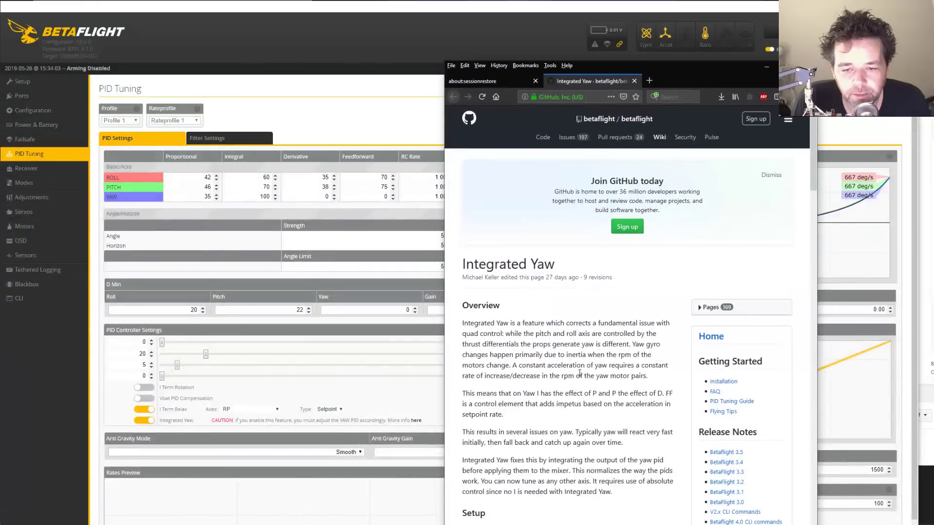
- Copy the block of CLI commands for enabling Integrated Yaw from the wiki page's Setup section
scroll(580, 373, "down", 5)
left_click_drag(513, 361, 469, 309)
right_click(497, 308)
left_click(508, 318)
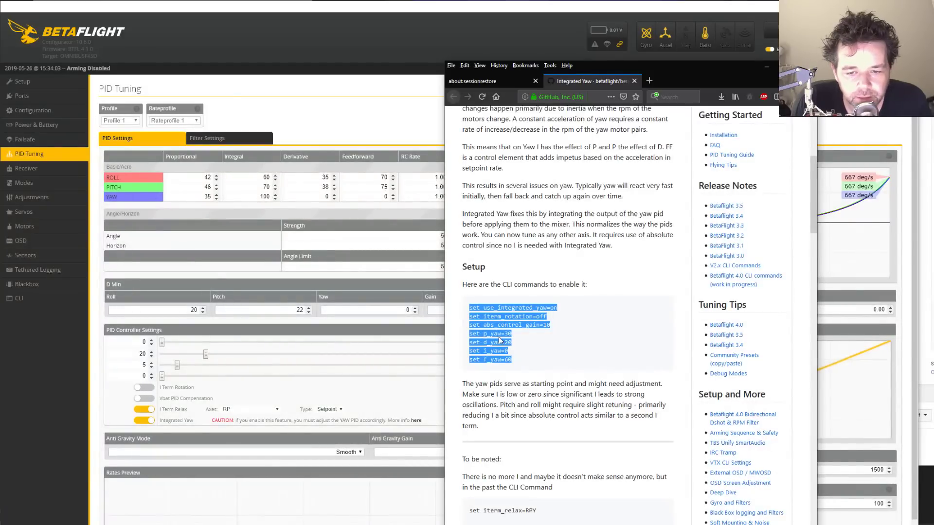
- Return to Betaflight Configurator, set Absolute Control to 12 and enable Vbat PID Compensation
left_click(346, 376)
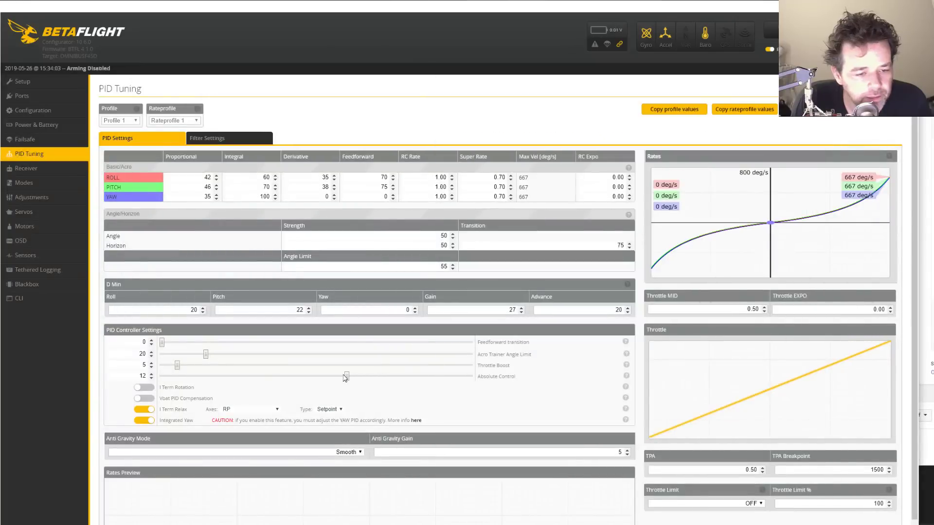
left_click(139, 398)
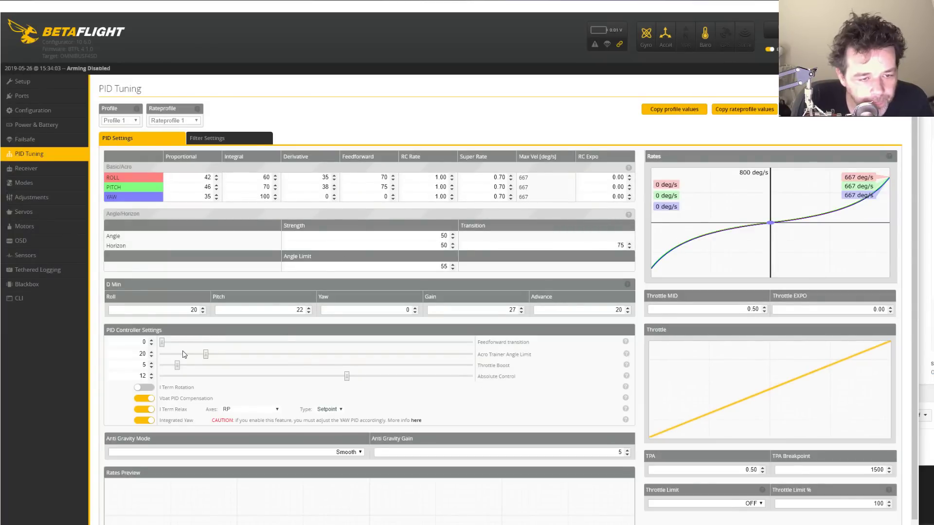
double_click(165, 312)
key("Tab")
key("Tab")
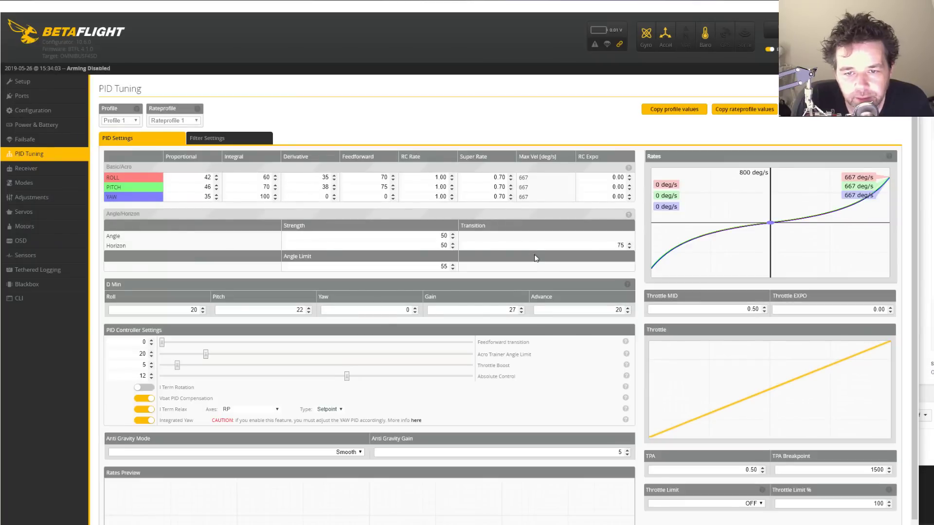
- Set the Super Rate to 0.75 for roll, pitch and yaw
left_click_drag(498, 177, 509, 178)
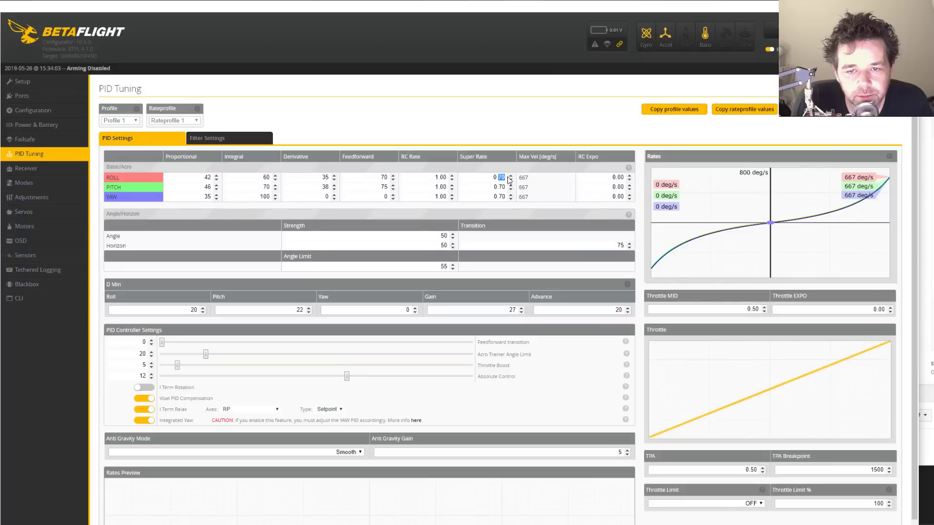
type("75")
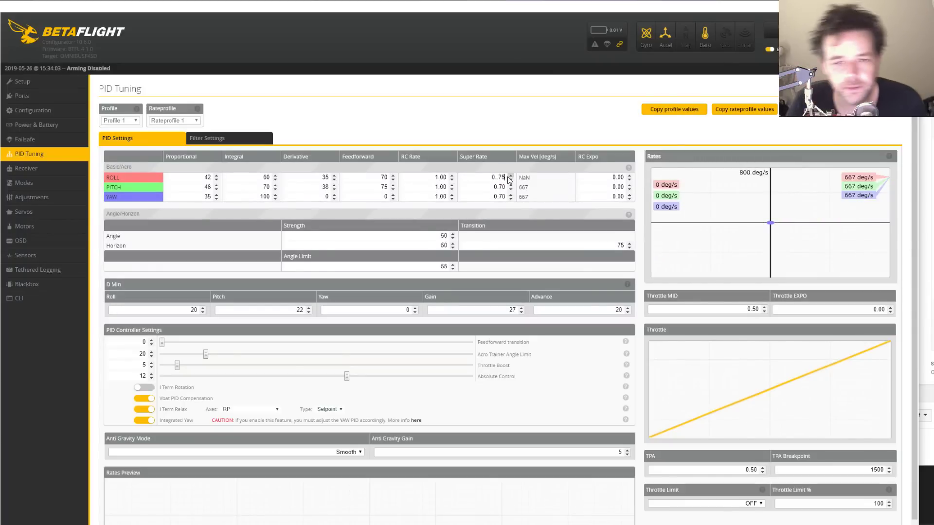
key("Left")
key("Left")
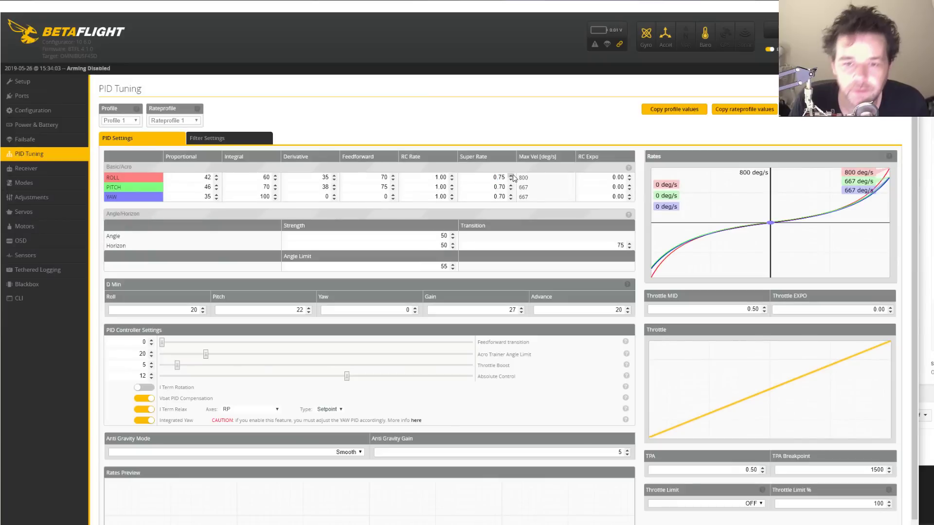
left_click(504, 187)
type("5")
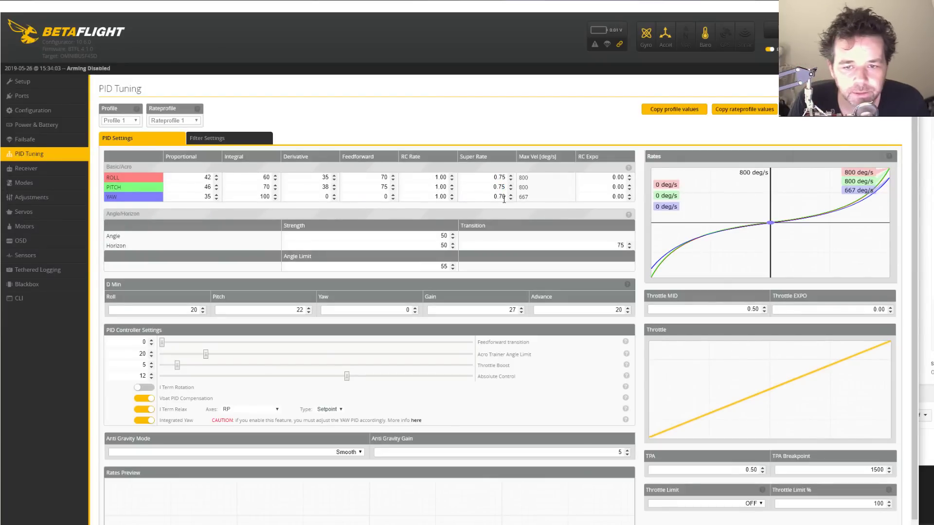
left_click_drag(507, 197, 505, 197)
type("5")
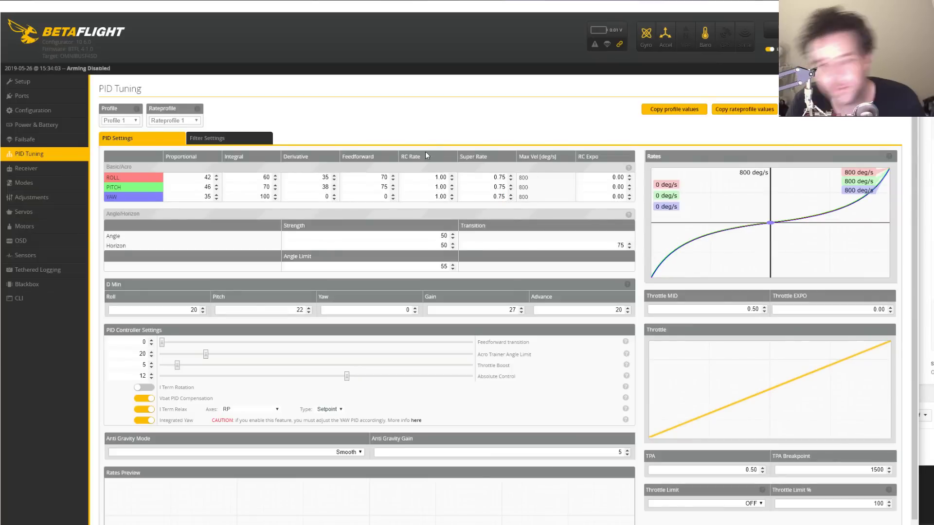
- Set the RC Rate to 1.77 for roll, pitch and yaw
left_click_drag(440, 177, 454, 181)
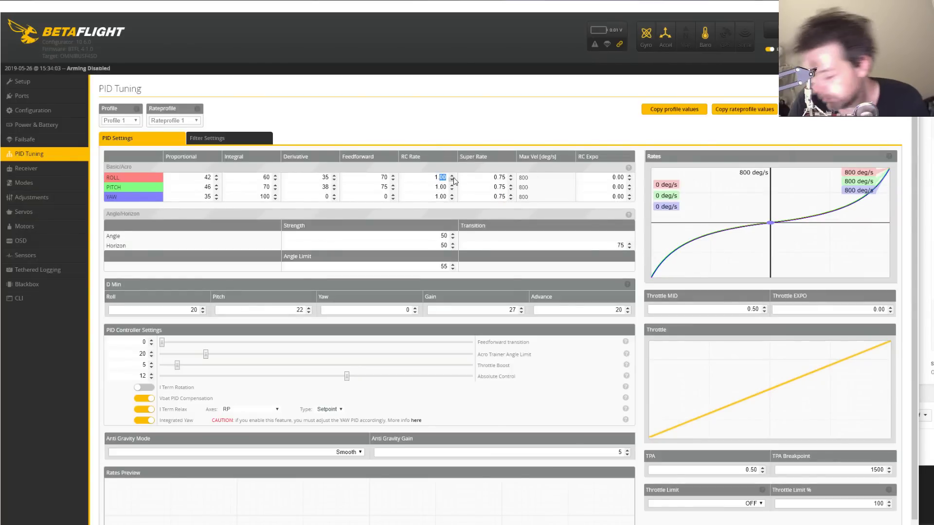
type("77")
left_click_drag(439, 187, 467, 186)
type("77")
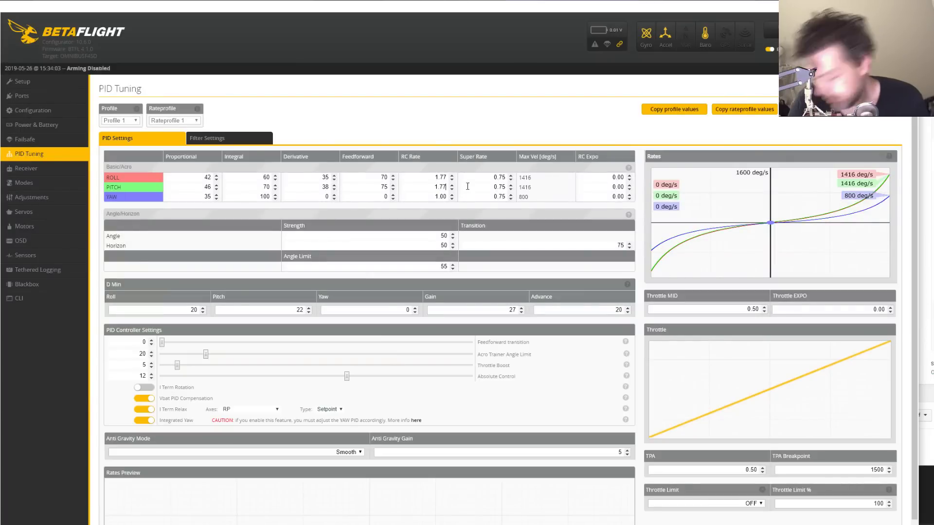
left_click_drag(439, 197, 452, 198)
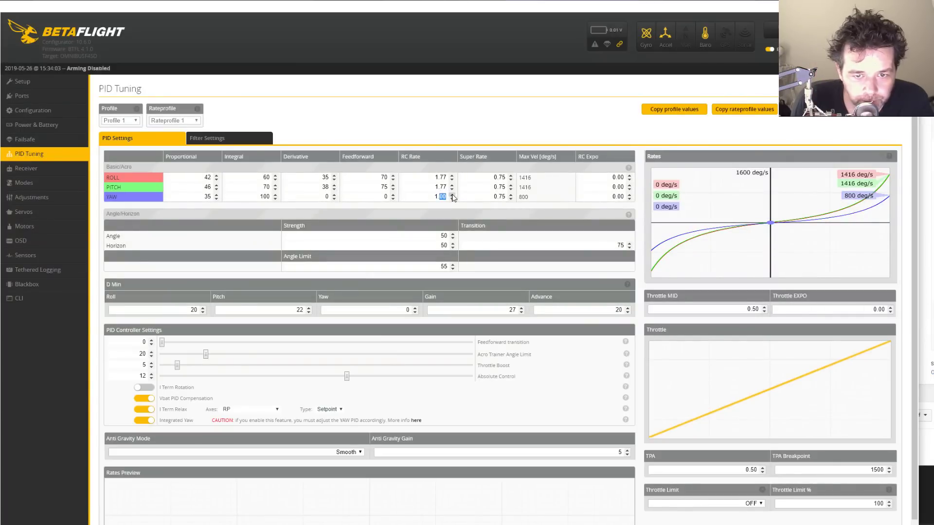
type("77")
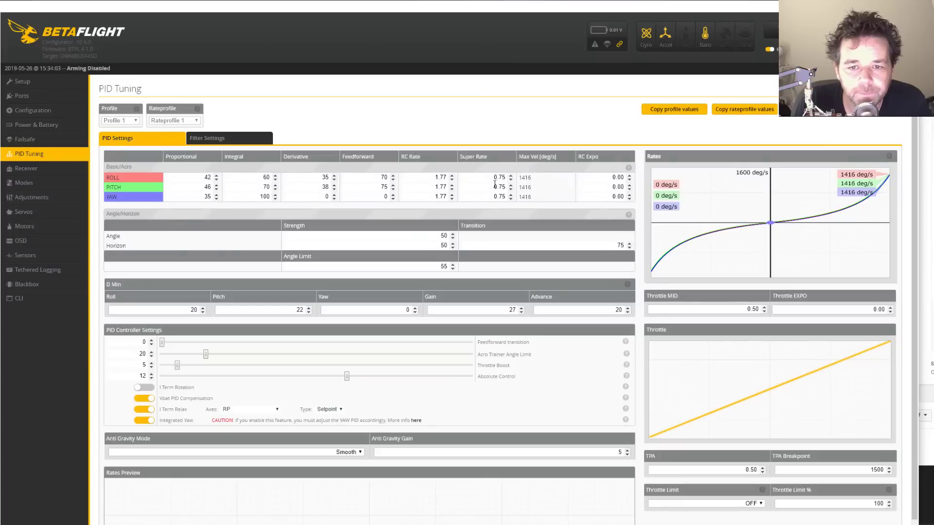
left_click(452, 180)
left_click(452, 175)
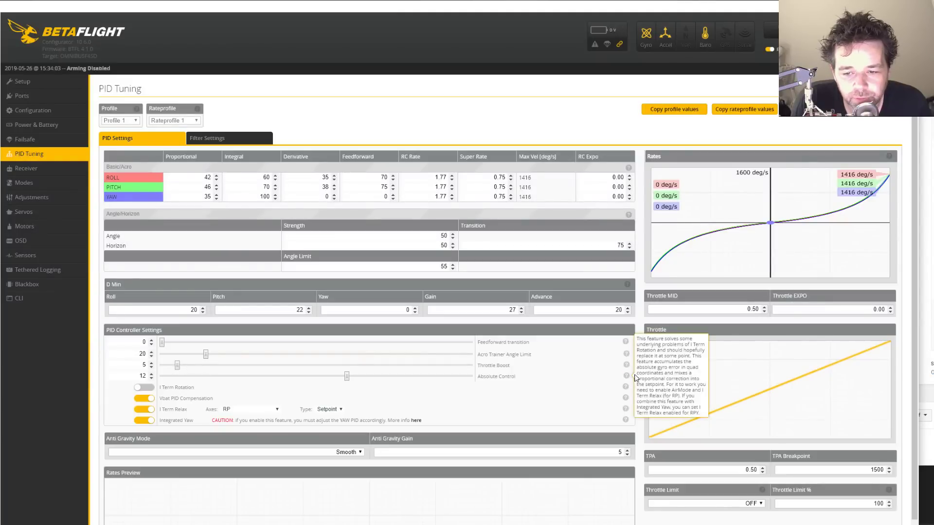
mouse_move(627, 377)
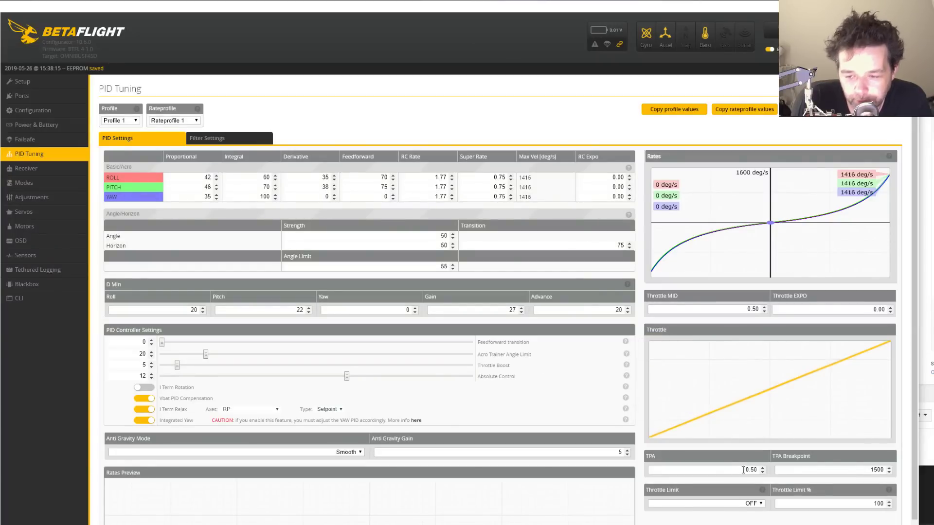
- Set TPA to 0.75 and the TPA Breakpoint to 1850, keeping the Throttle Limit at OFF
double_click(744, 470)
type("75")
key("Home")
type(".")
left_click_drag(874, 471, 882, 466)
type("850")
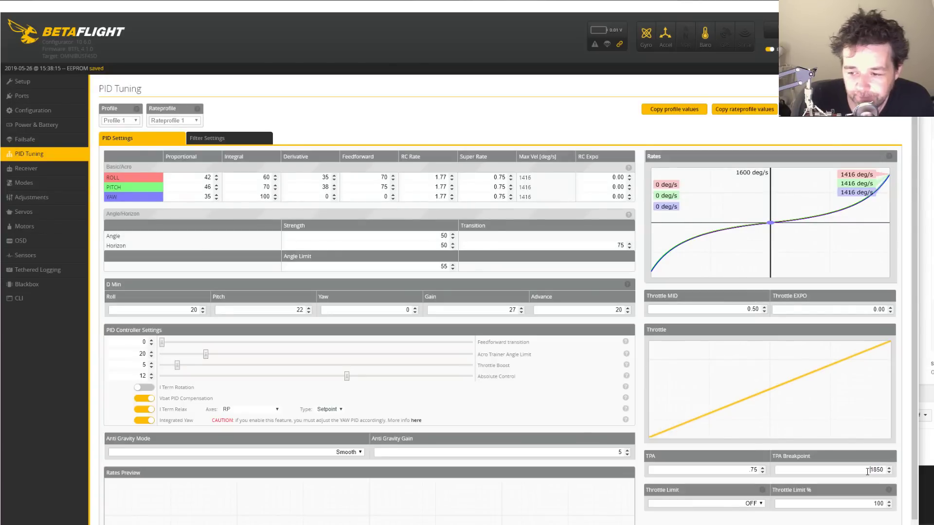
left_click(760, 504)
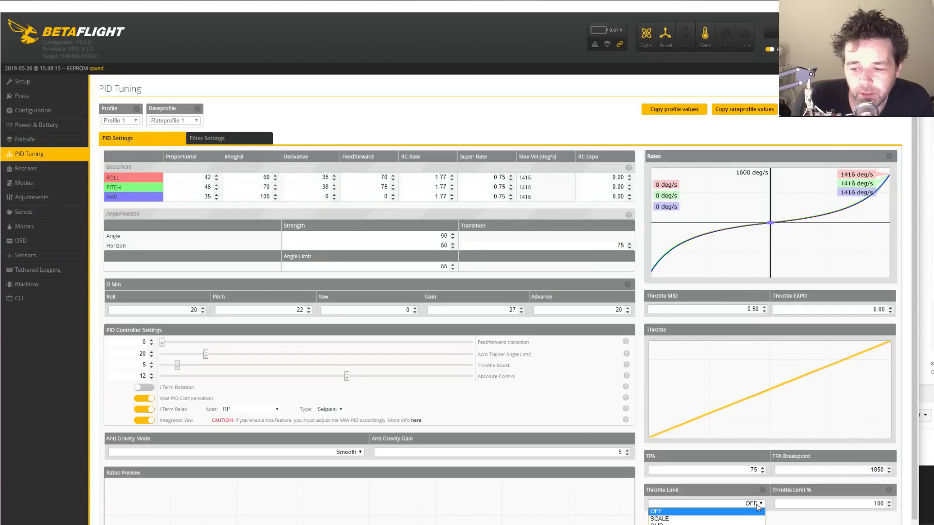
left_click(732, 511)
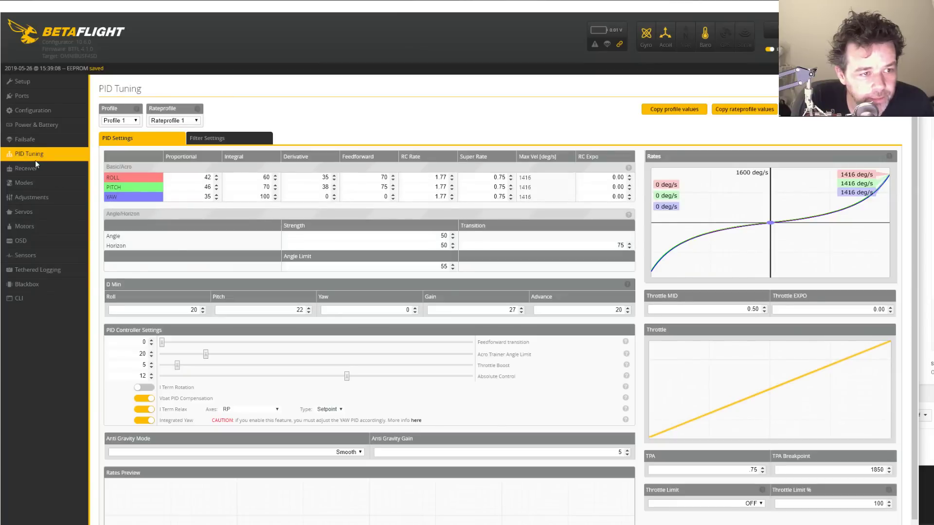
- In the Receiver settings, set the Stick Low Threshold to 1010 and the Stick High Threshold to 1990
left_click(81, 168)
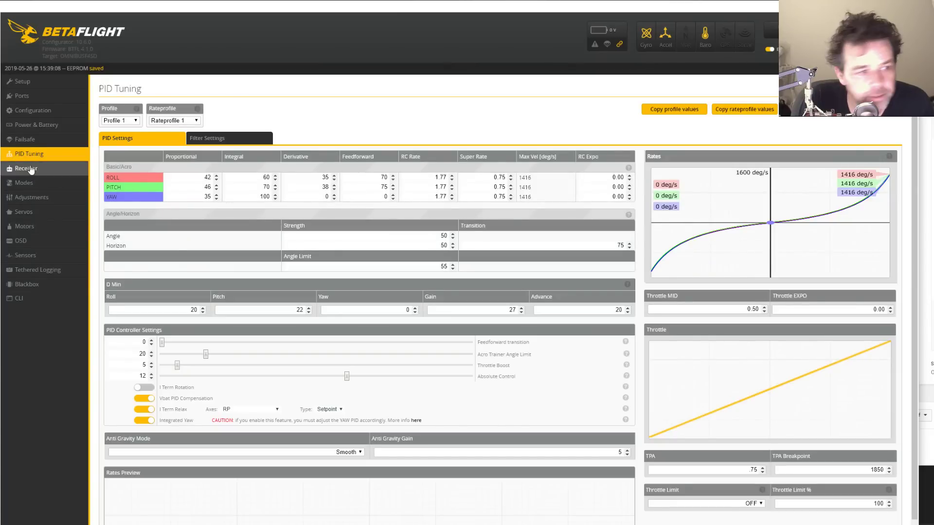
double_click(605, 187)
type("1010")
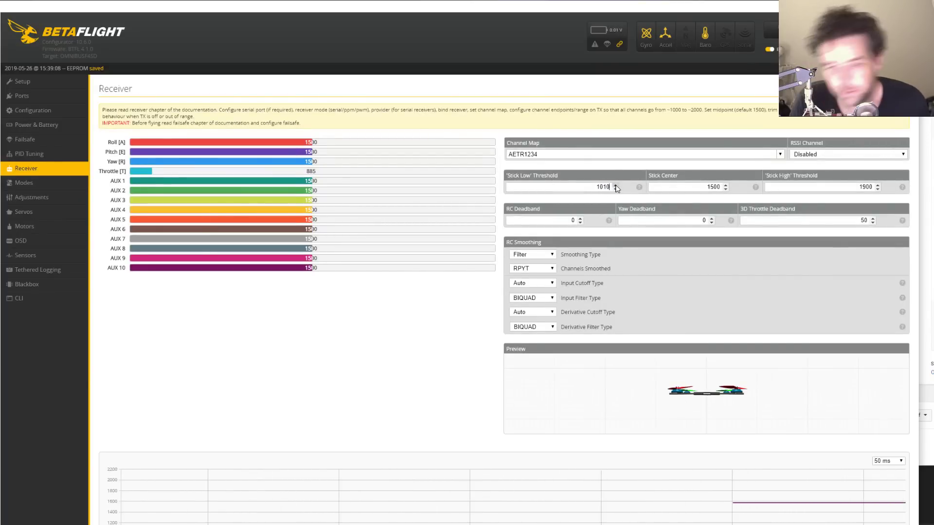
double_click(867, 187)
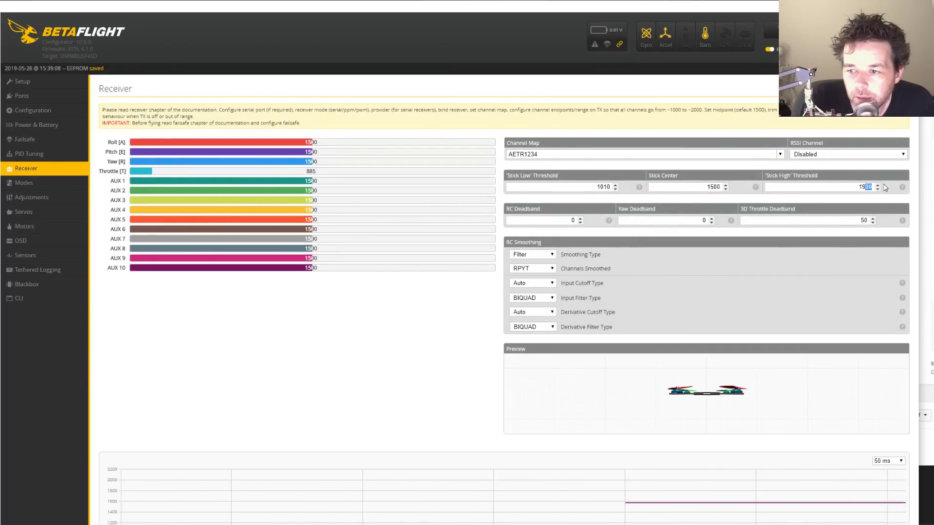
type("1910")
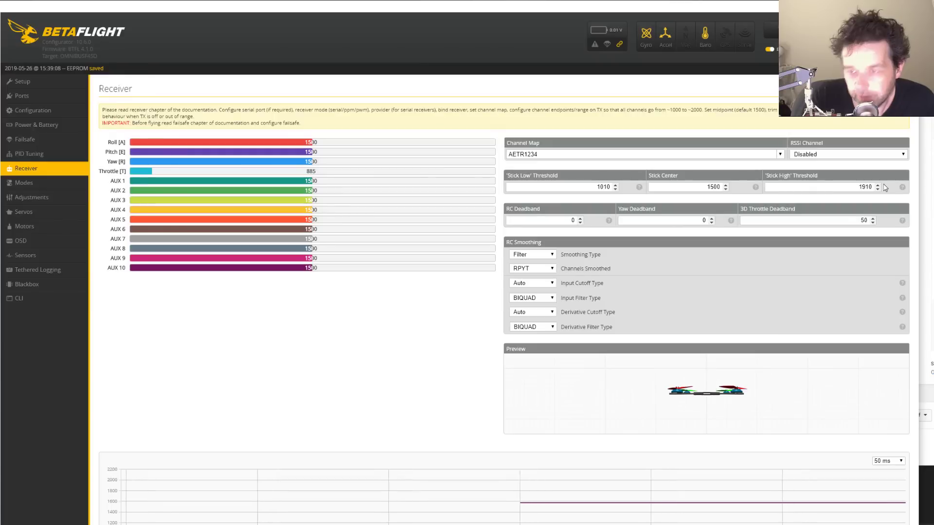
key("BackSpace")
key("BackSpace")
type("990")
key("BackSpace")
key("BackSpace")
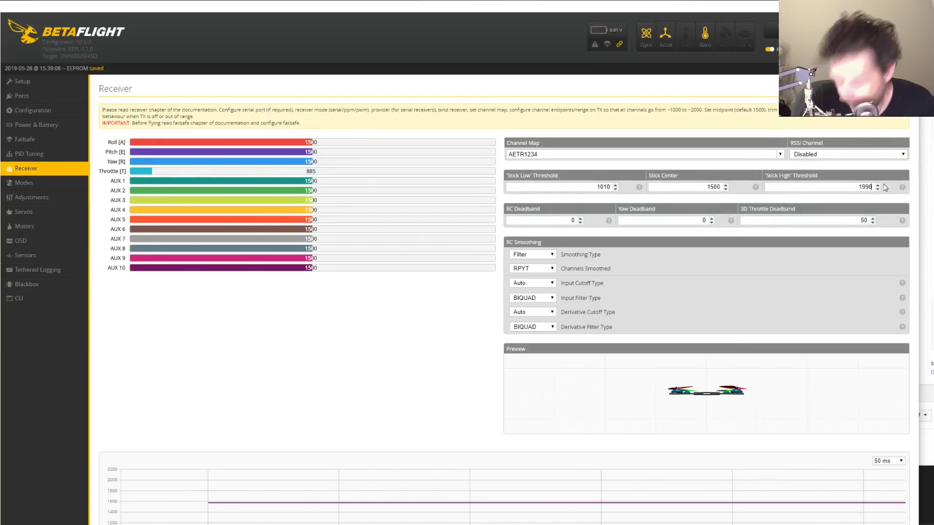
type("0")
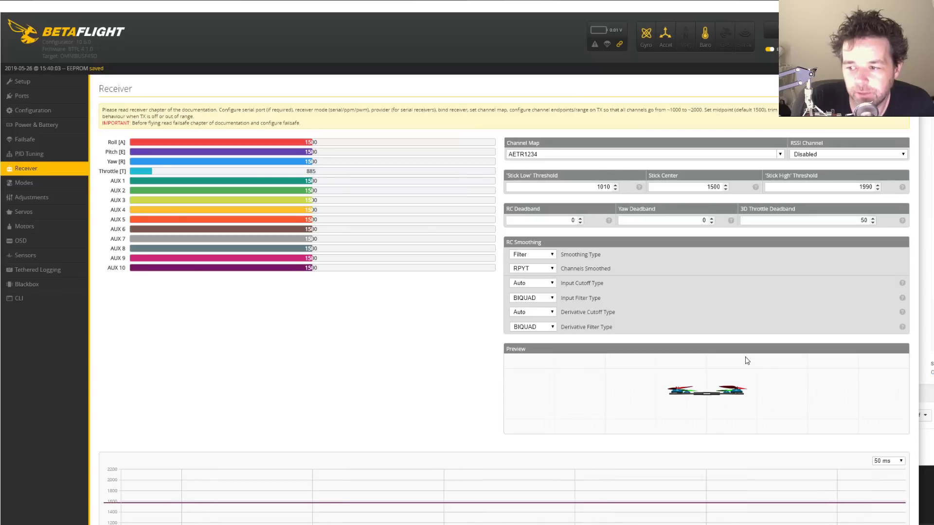
- Open the PID Tuning filter settings and examine the Gyro Lowpass 1 dynamic maximum and Gyro Lowpass 2 cutoff frequencies
left_click(28, 154)
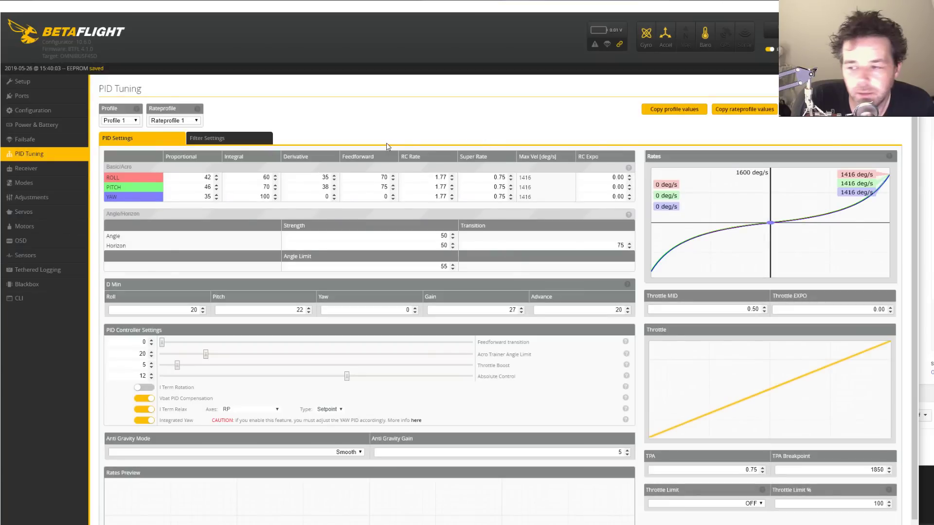
left_click(231, 137)
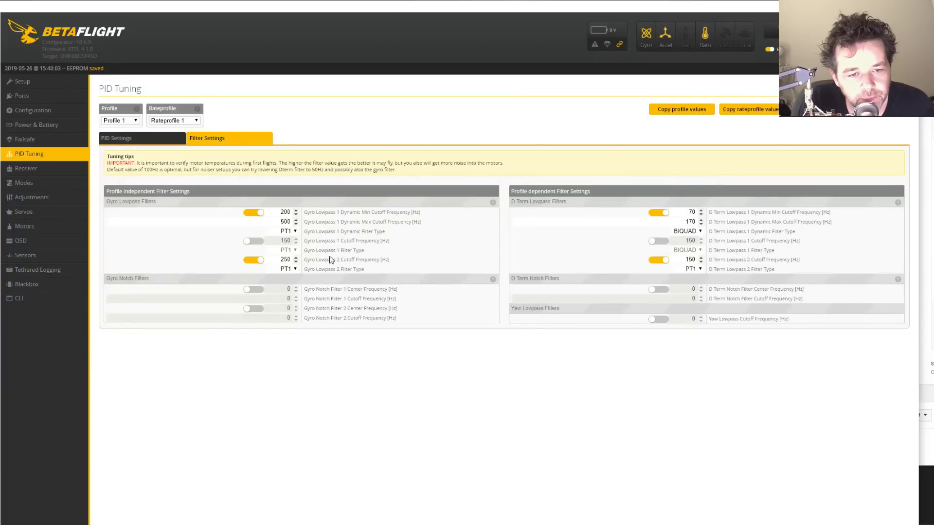
left_click_drag(279, 223, 292, 223)
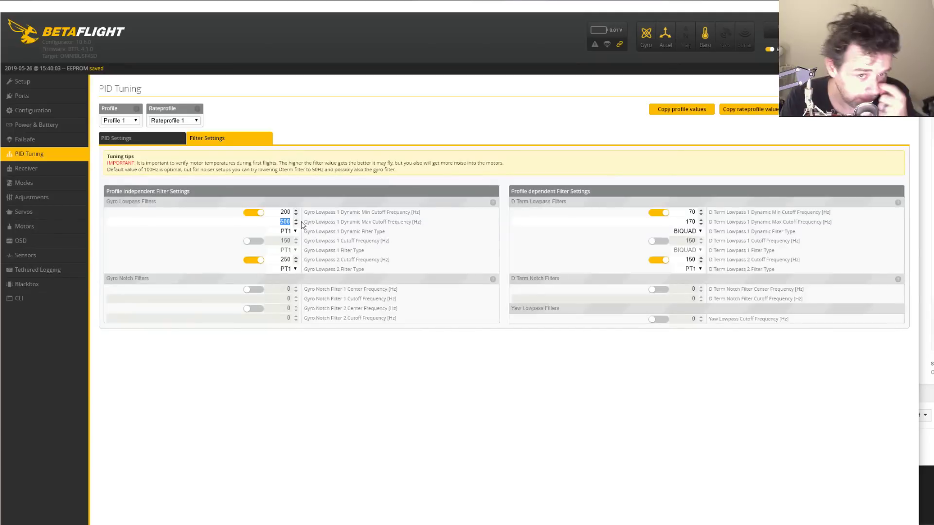
left_click_drag(281, 259, 296, 262)
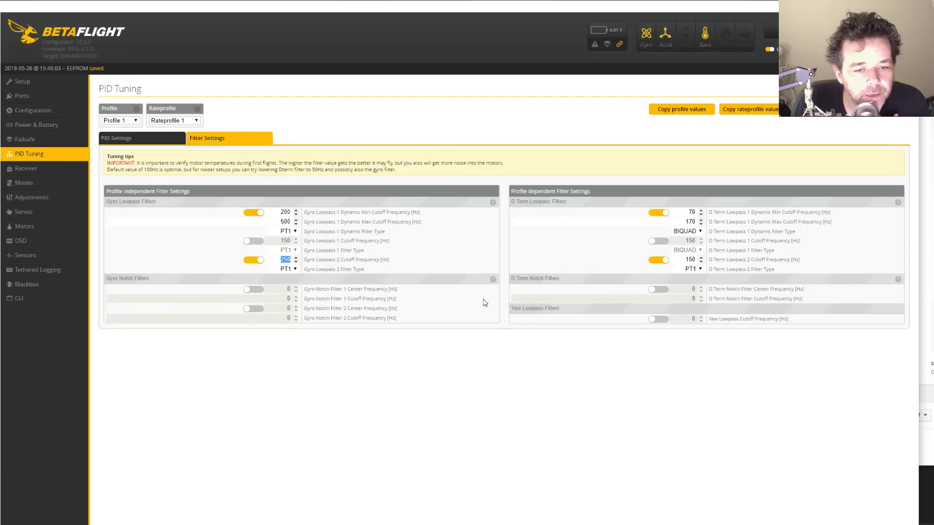
left_click(282, 260)
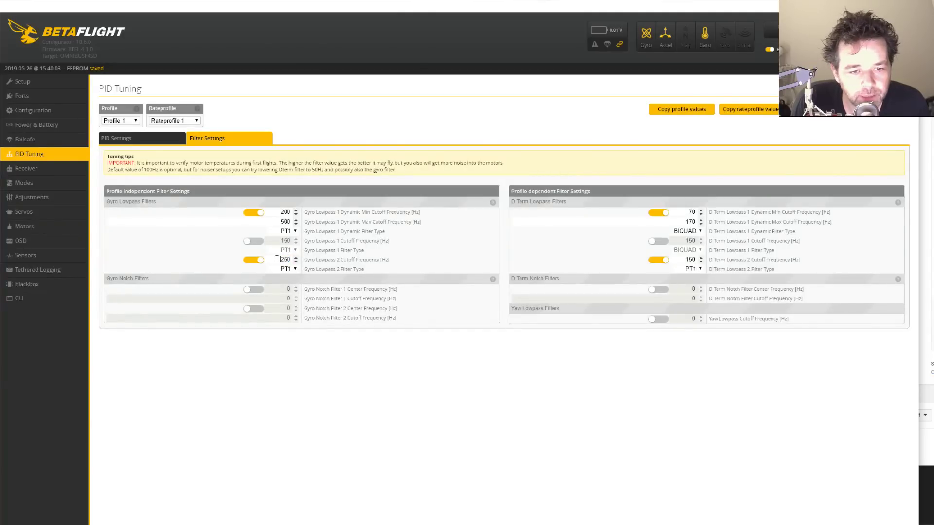
left_click_drag(267, 263, 299, 264)
left_click(384, 262)
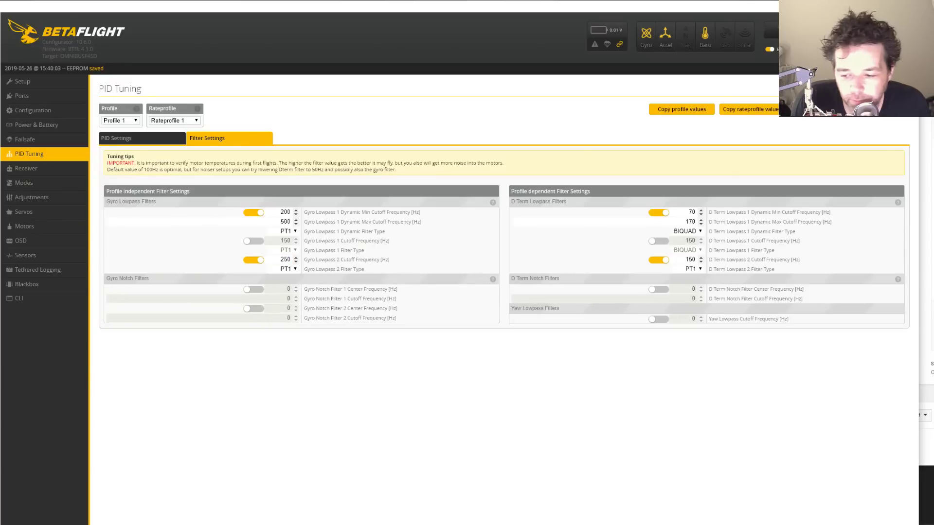
- In the Receiver settings, choose the FrSky / Futaba / Hitec channel map AETR1234 and keep the RSSI Channel disabled
left_click(33, 170)
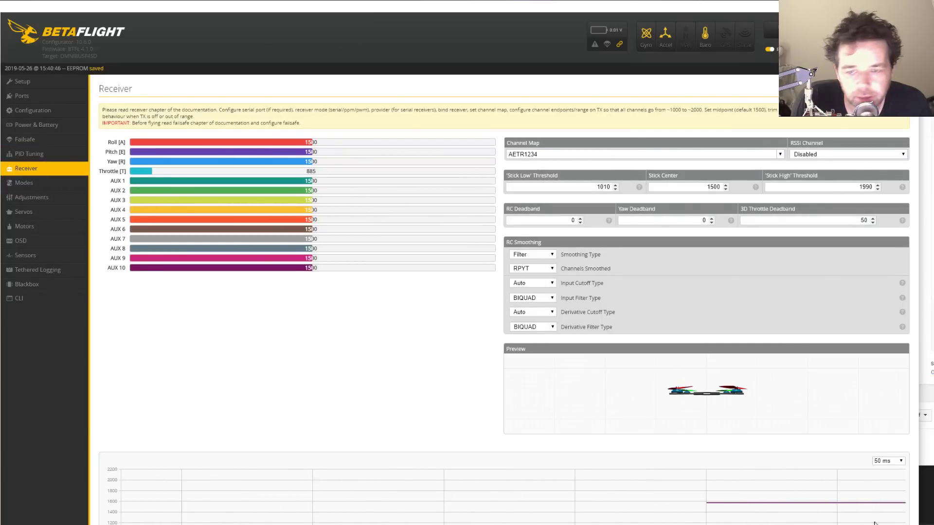
left_click(780, 155)
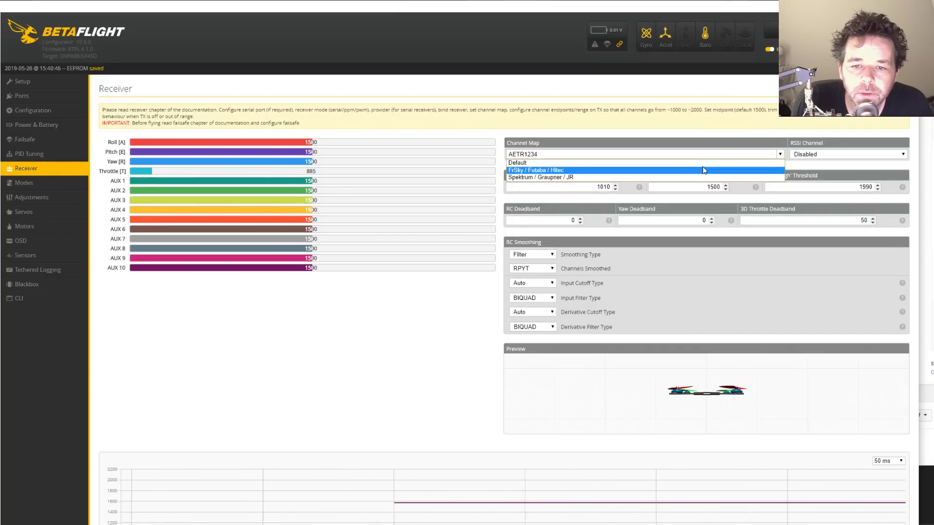
left_click(701, 171)
left_click(780, 154)
left_click(748, 167)
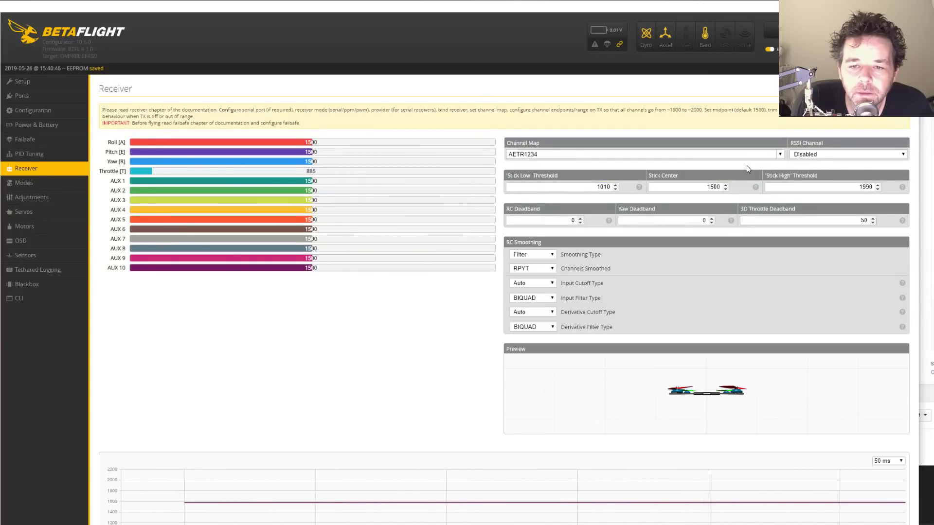
left_click(780, 154)
left_click(758, 165)
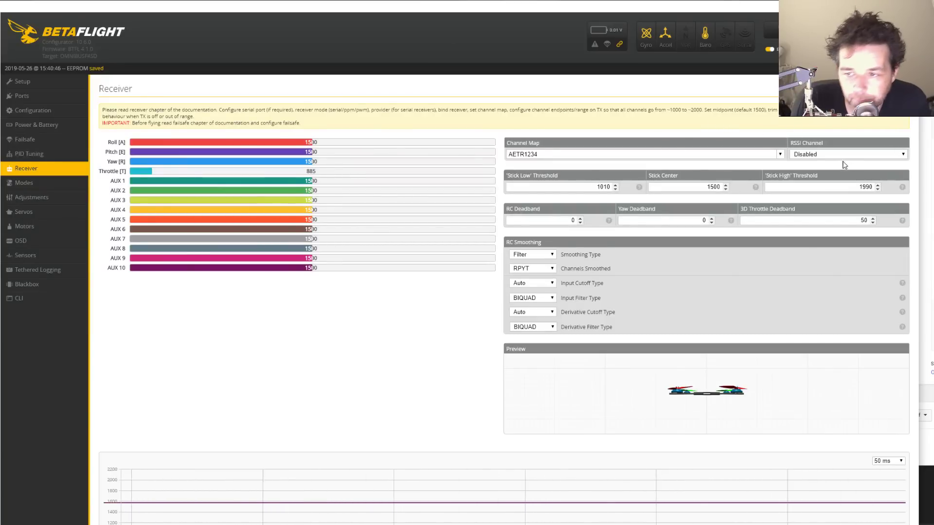
left_click(875, 156)
left_click(875, 156)
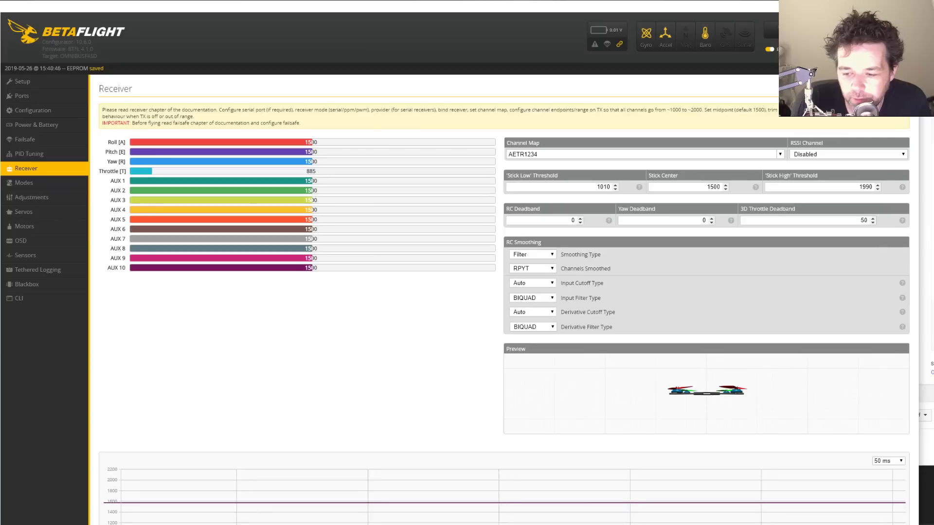
- In the Modes settings, add an ARM range of 1700 to 2100 on AUX 1
left_click(27, 183)
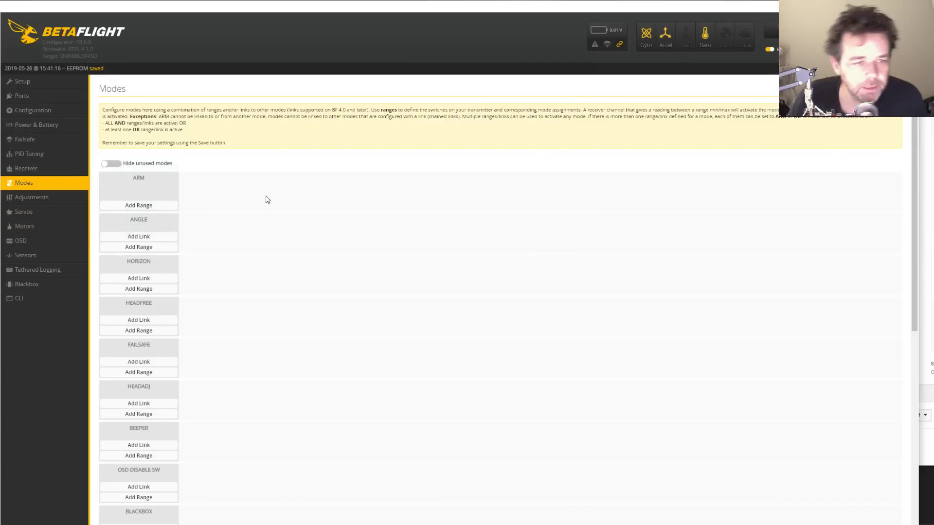
left_click(155, 210)
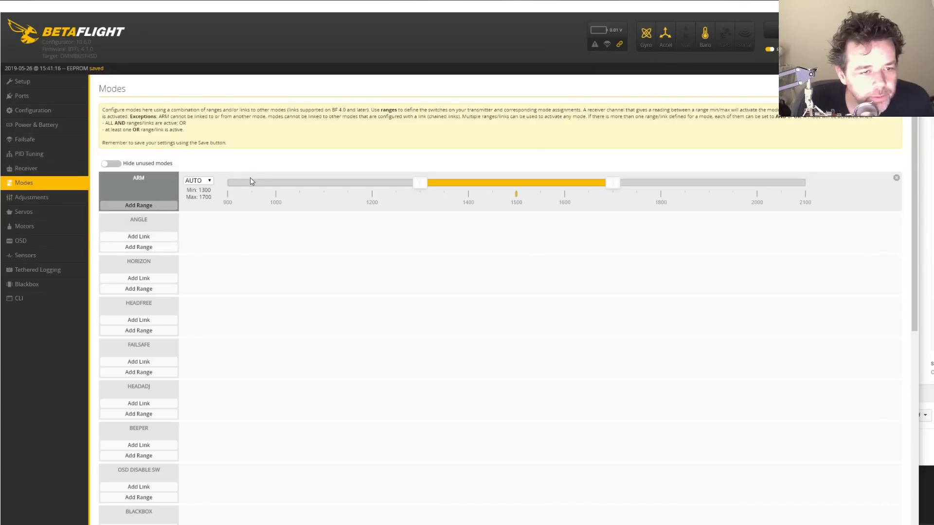
left_click_drag(451, 181, 644, 181)
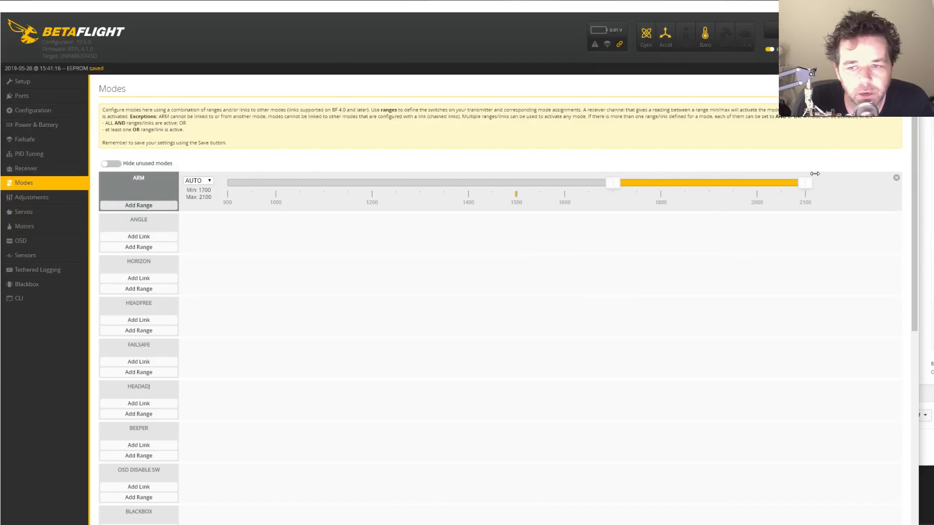
left_click(199, 181)
left_click(194, 195)
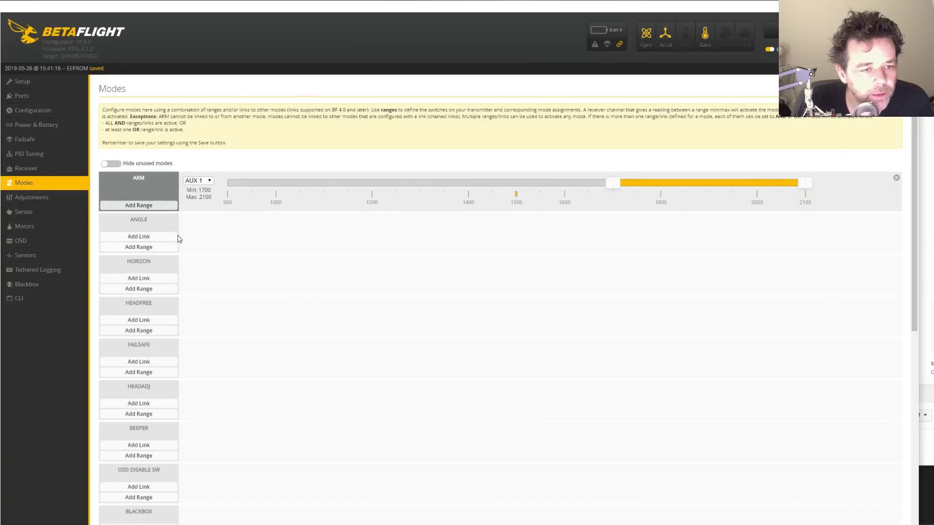
- Add a range rather than a link for ANGLE mode and look through the remaining modes for Air Mode
left_click(148, 236)
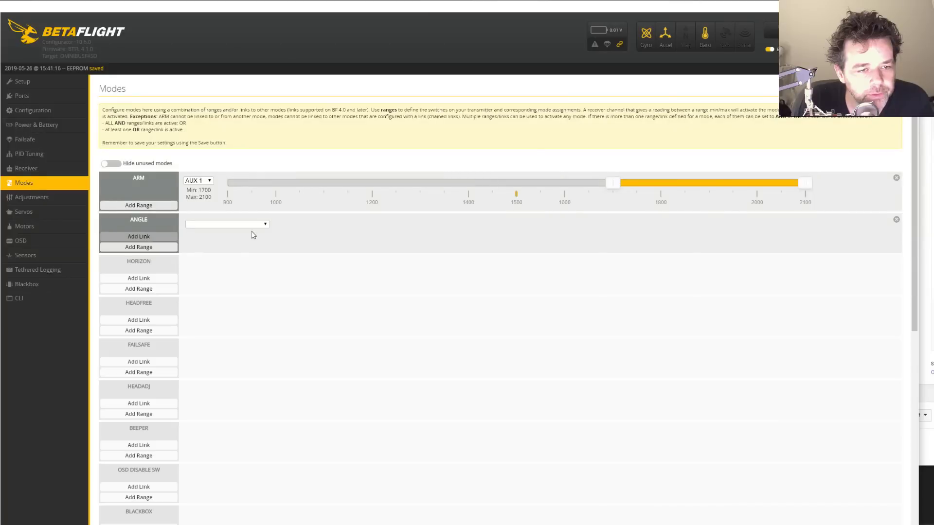
left_click(896, 220)
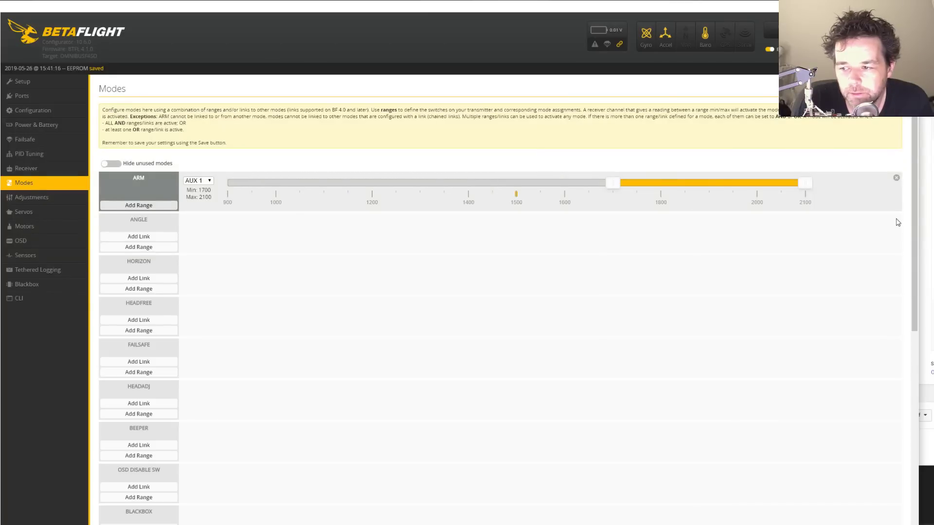
left_click(155, 247)
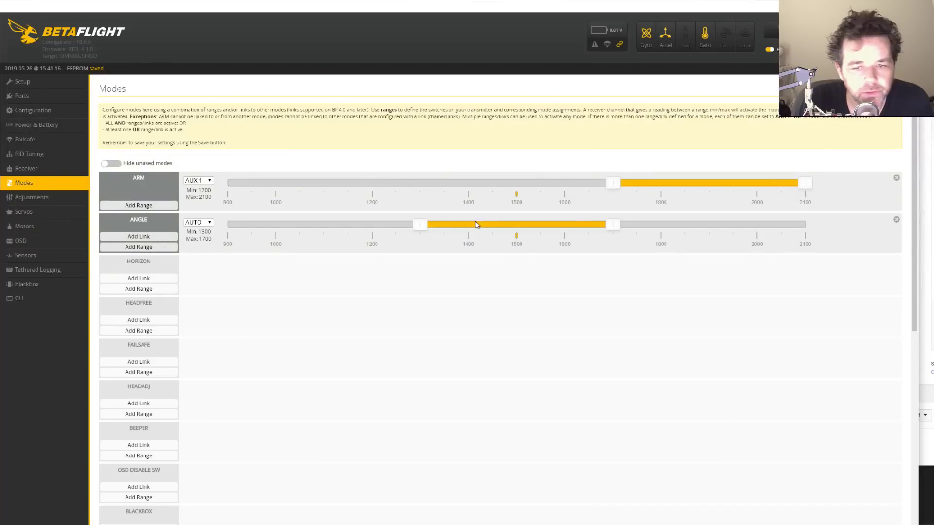
middle_click(498, 278)
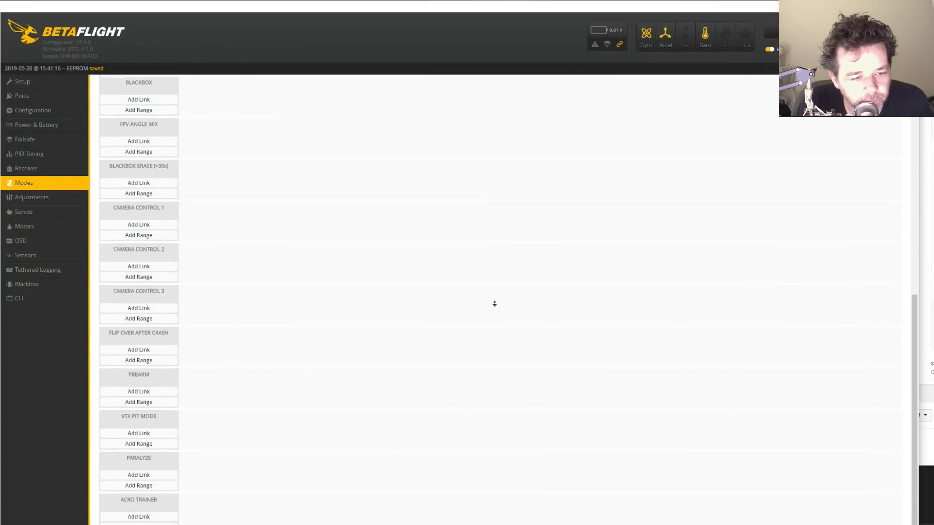
left_click(470, 315)
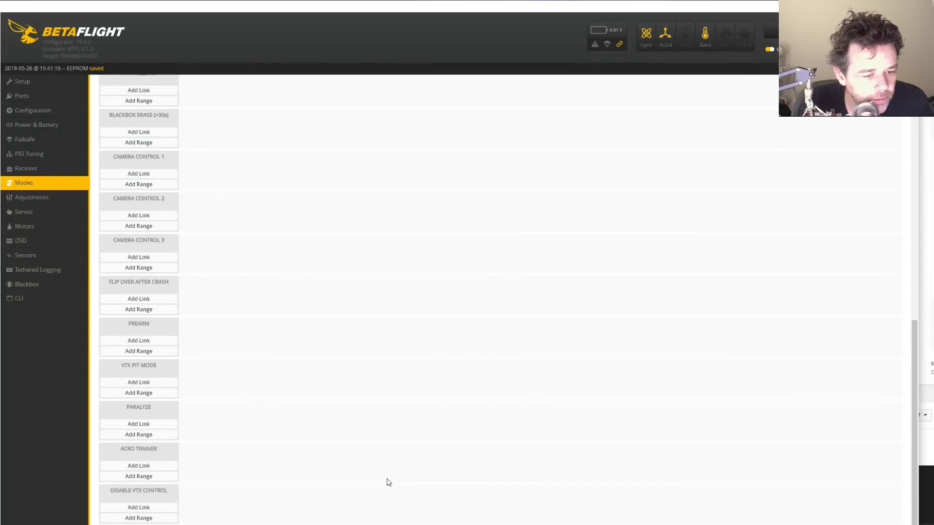
middle_click(448, 447)
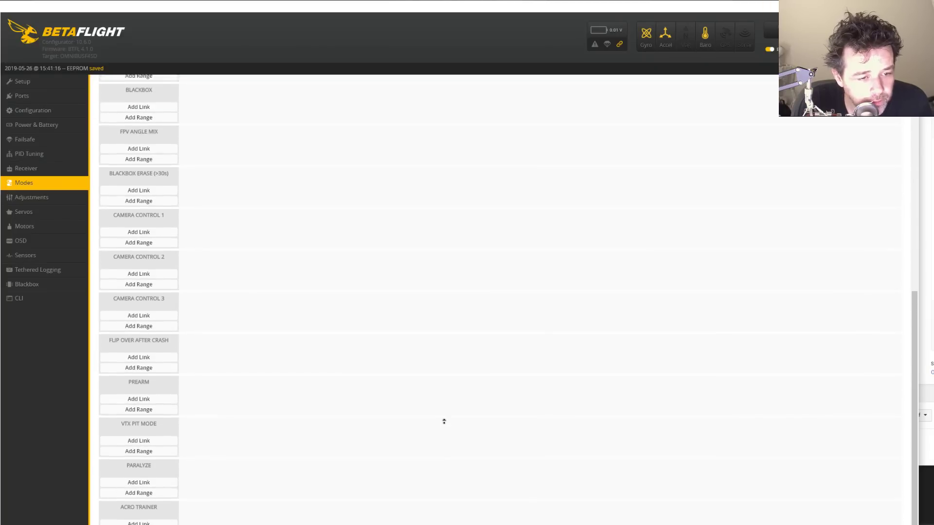
middle_click(521, 344)
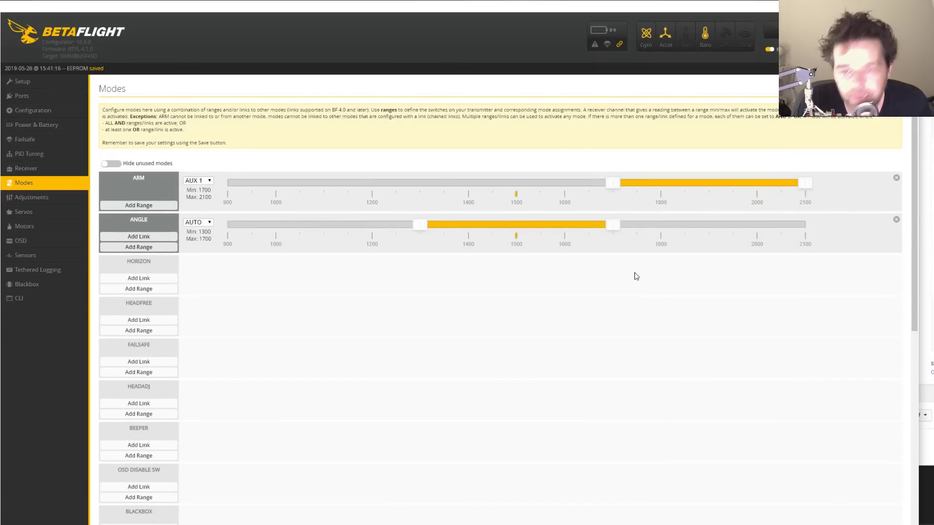
- In the Configuration features, turn off the permanent AIRMODE feature and keep ANTI_GRAVITY enabled
left_click(35, 111)
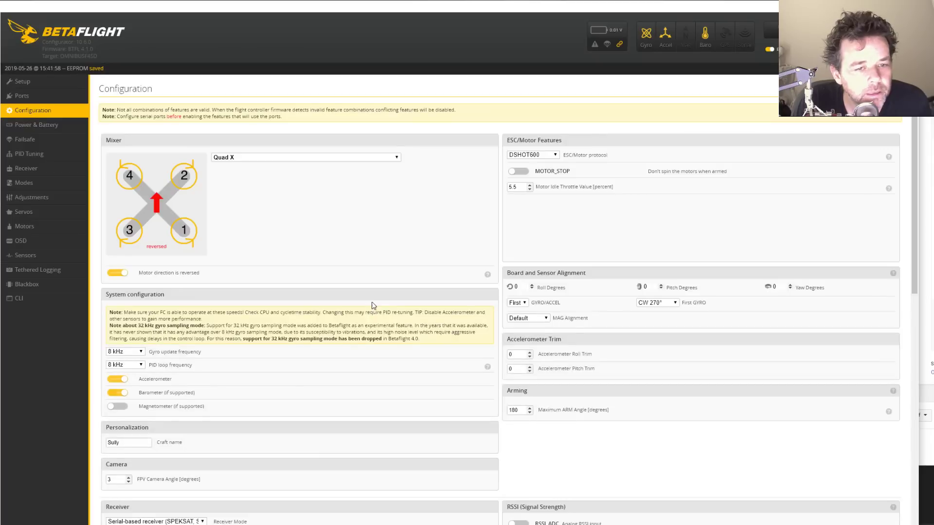
scroll(292, 384, "down", 7)
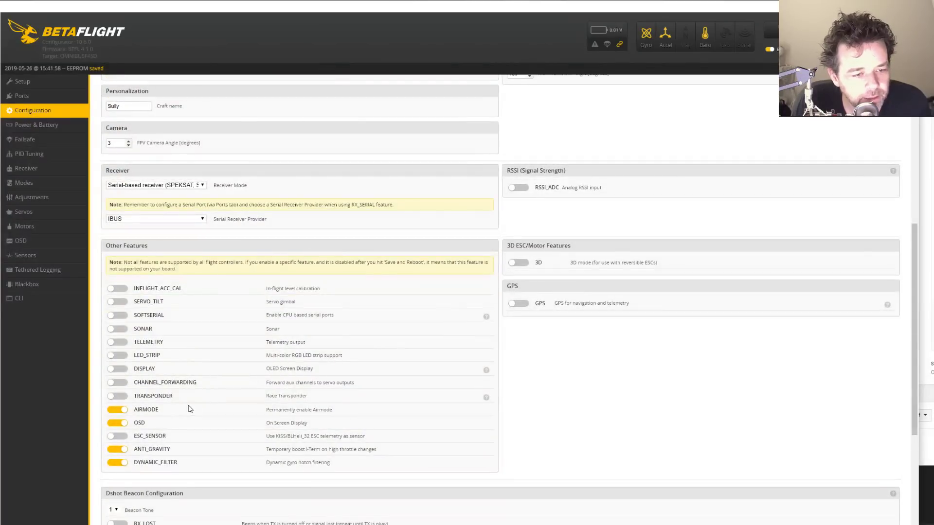
left_click(118, 450)
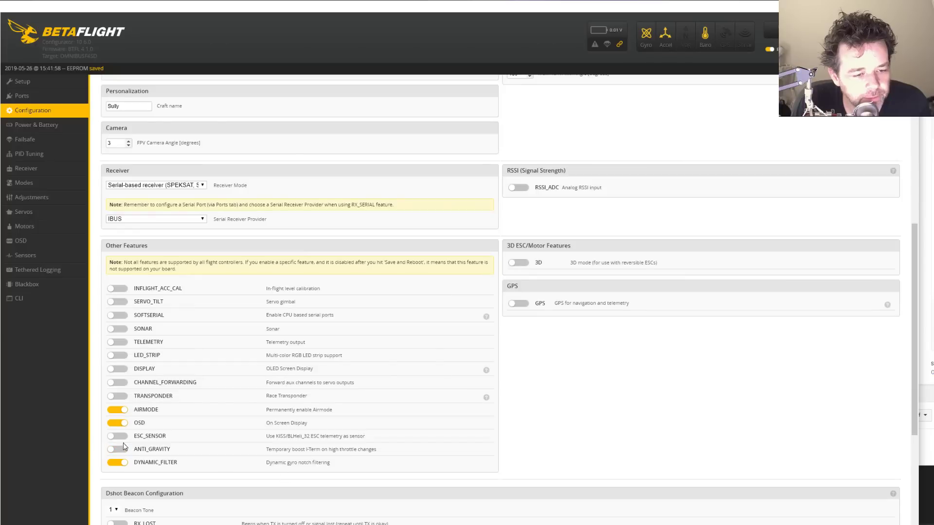
left_click(117, 410)
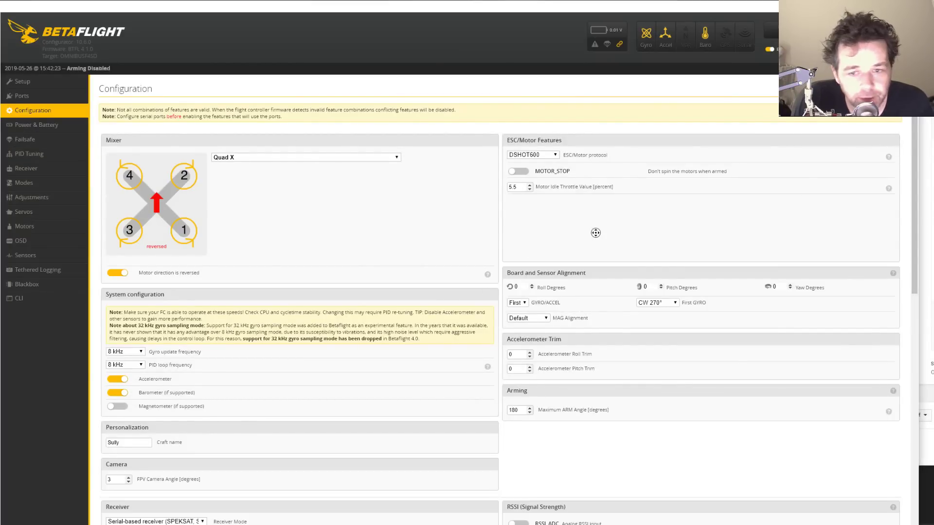
scroll(594, 253, "down", 15)
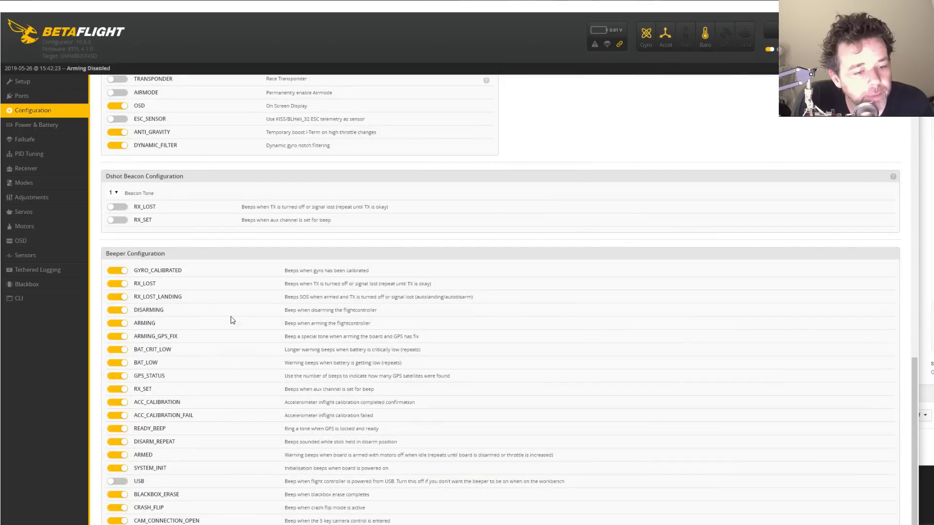
scroll(164, 195, "up", 1)
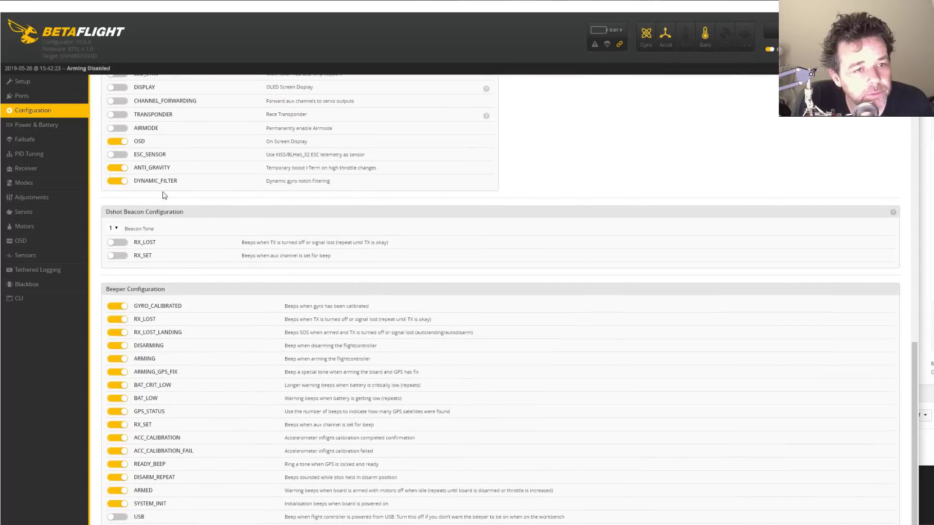
- Return to the Modes settings and add a range for AIR MODE
left_click(35, 184)
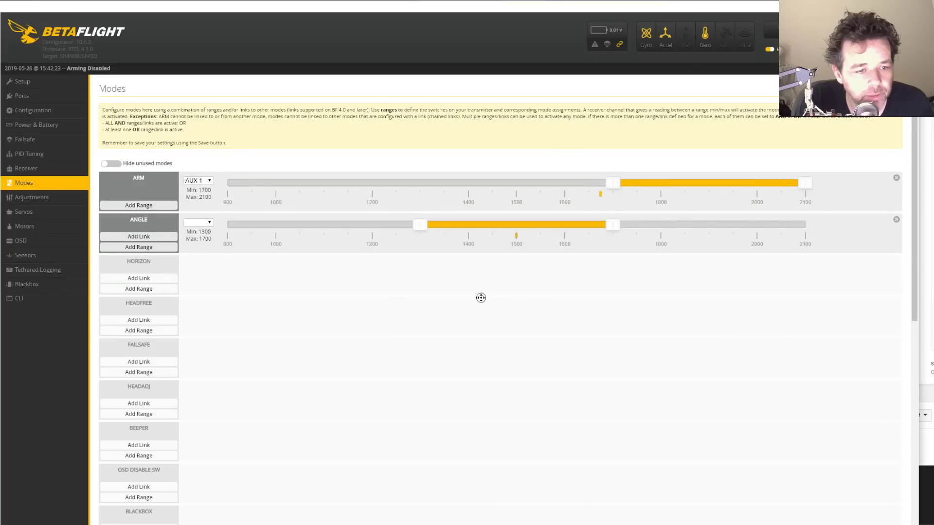
scroll(479, 311, "down", 3)
scroll(330, 315, "down", 3)
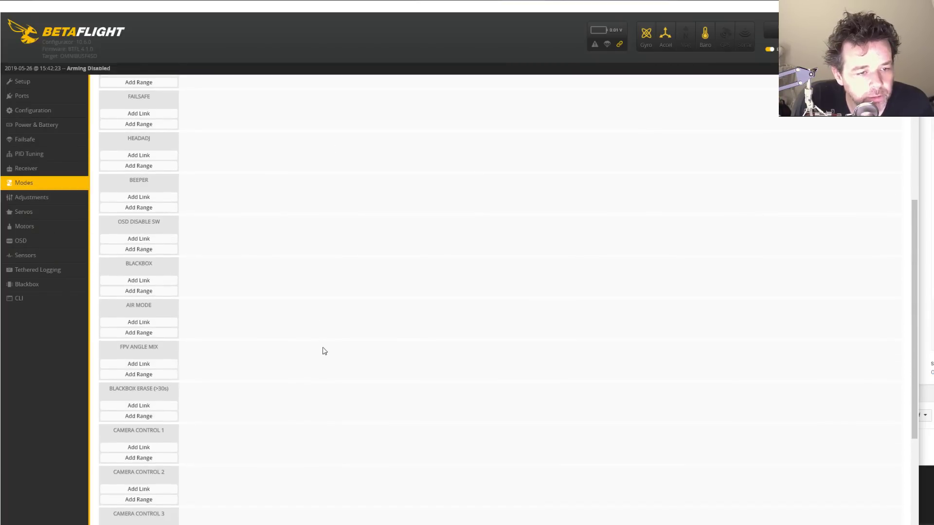
left_click(155, 333)
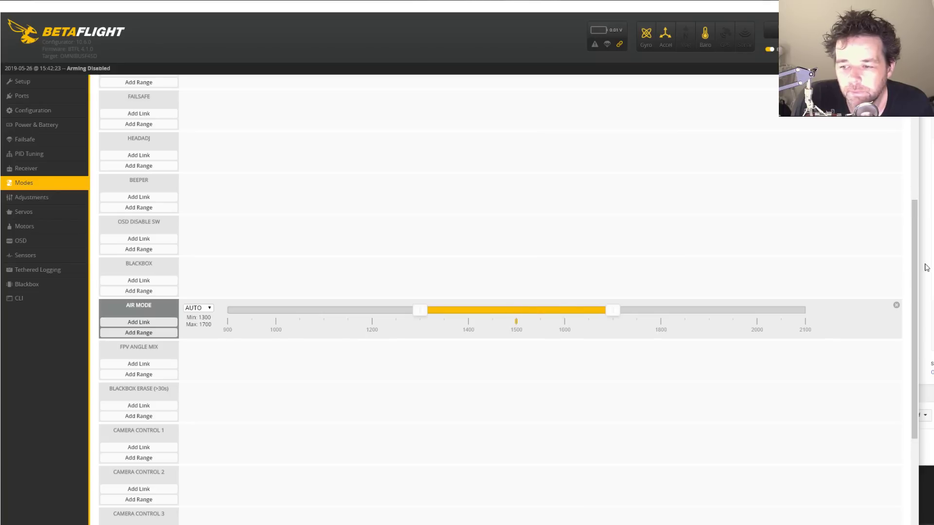
- Set the ANGLE range to 1700–2100 and the AIR MODE range to 900–1300
scroll(907, 155, "up", 3)
scroll(908, 154, "up", 3)
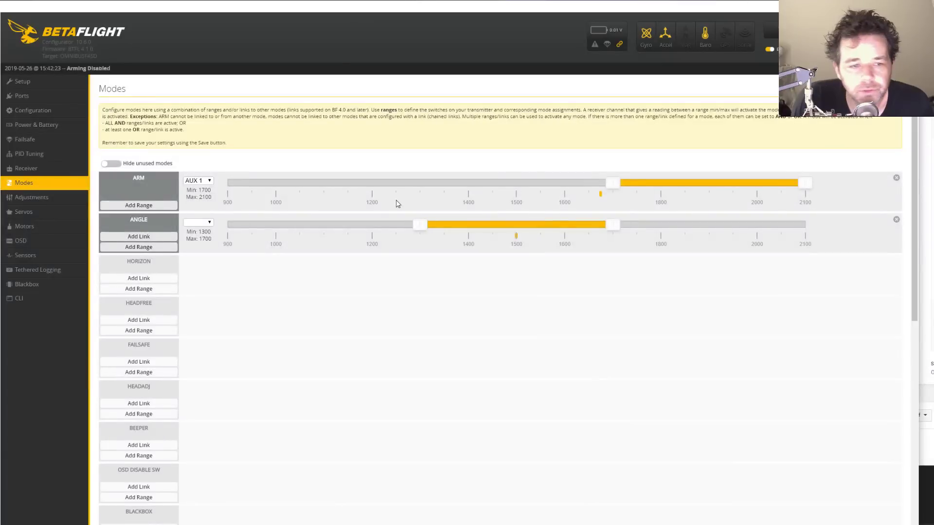
left_click_drag(434, 222, 627, 223)
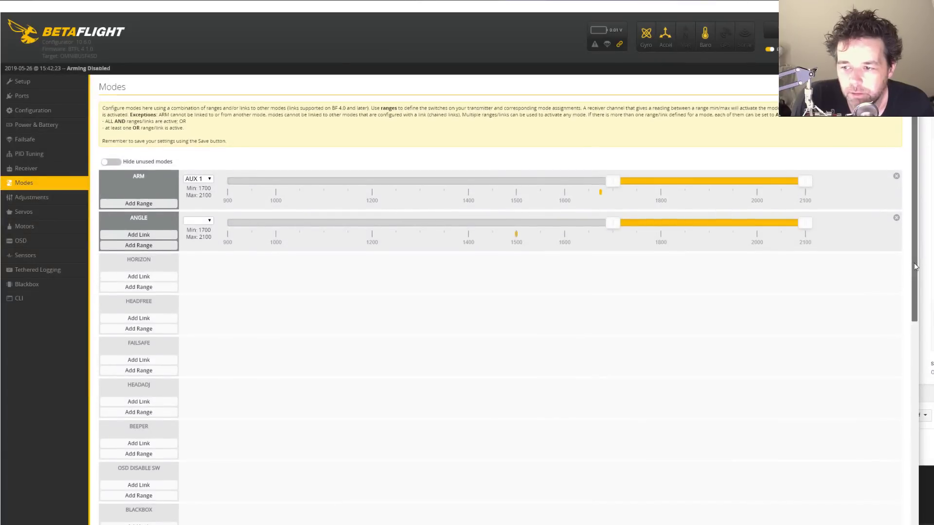
scroll(917, 265, "down", 2)
left_click_drag(452, 462, 226, 474)
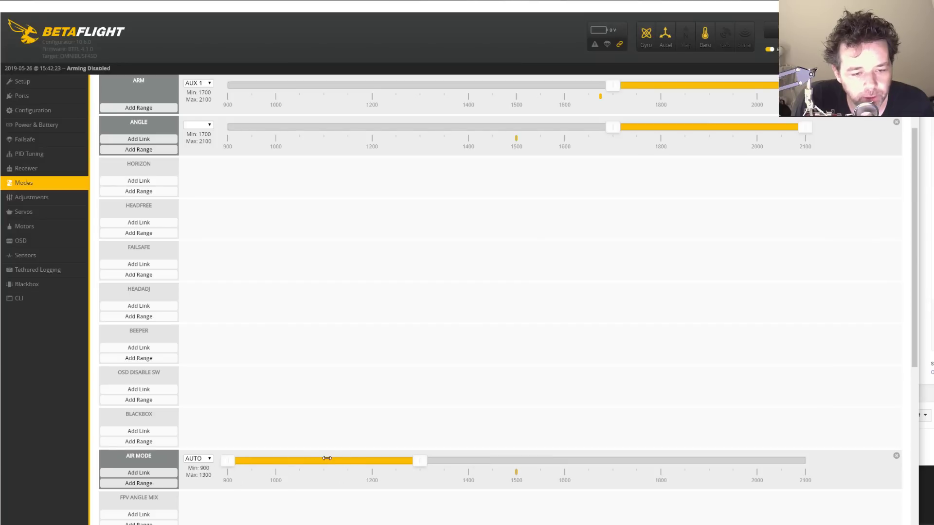
- Assign both the ANGLE and AIR MODE ranges to the AUX 2 channel
scroll(682, 360, "up", 1)
scroll(683, 314, "up", 1)
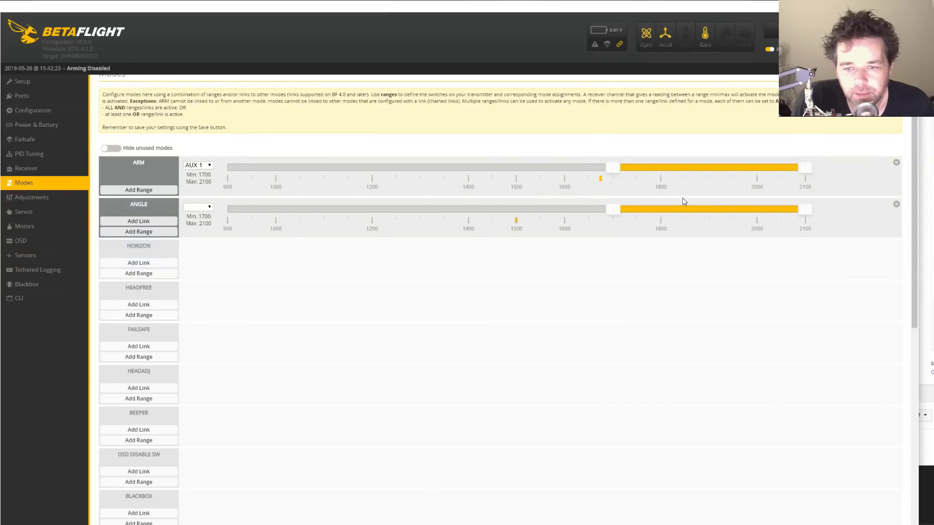
left_click(208, 207)
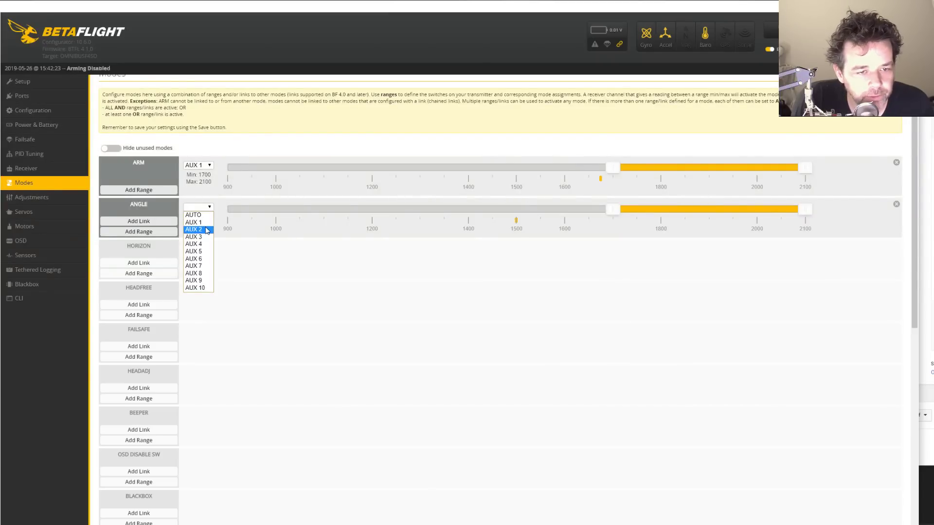
left_click(207, 229)
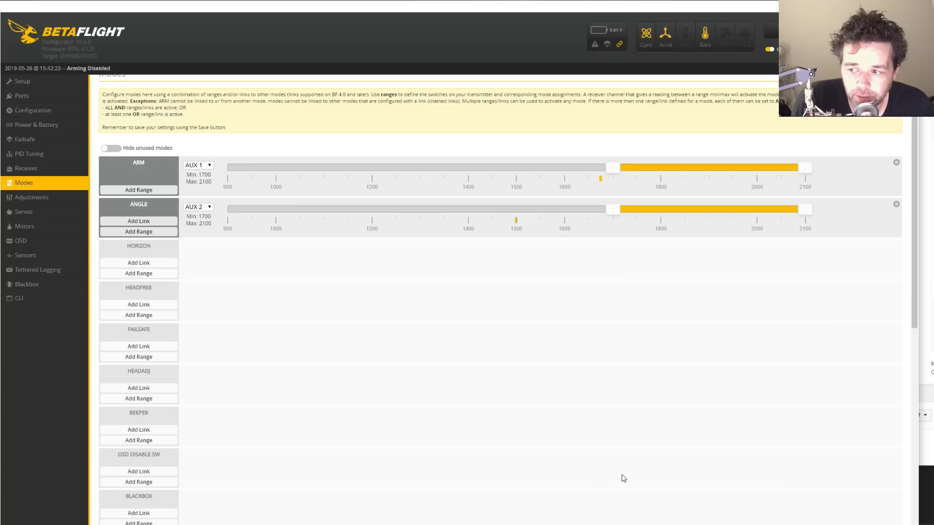
left_click_drag(918, 262, 917, 297)
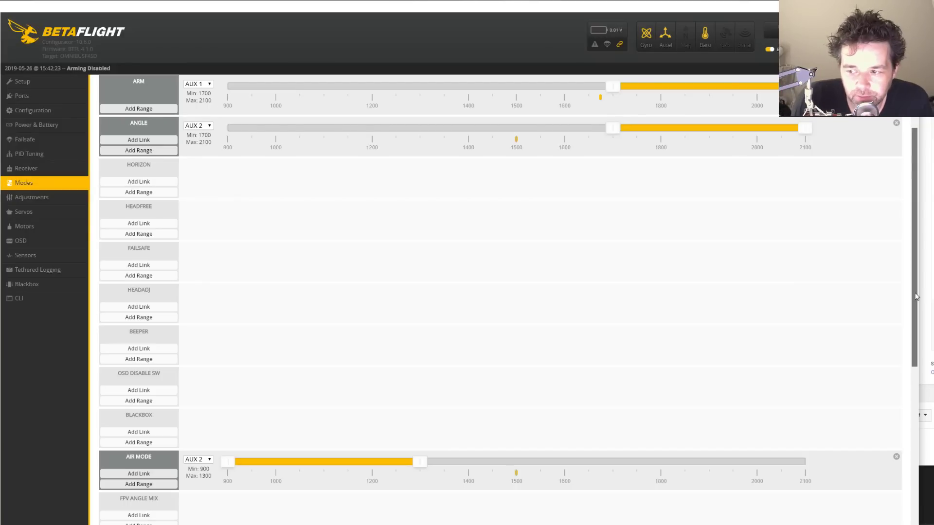
left_click_drag(917, 296, 916, 296)
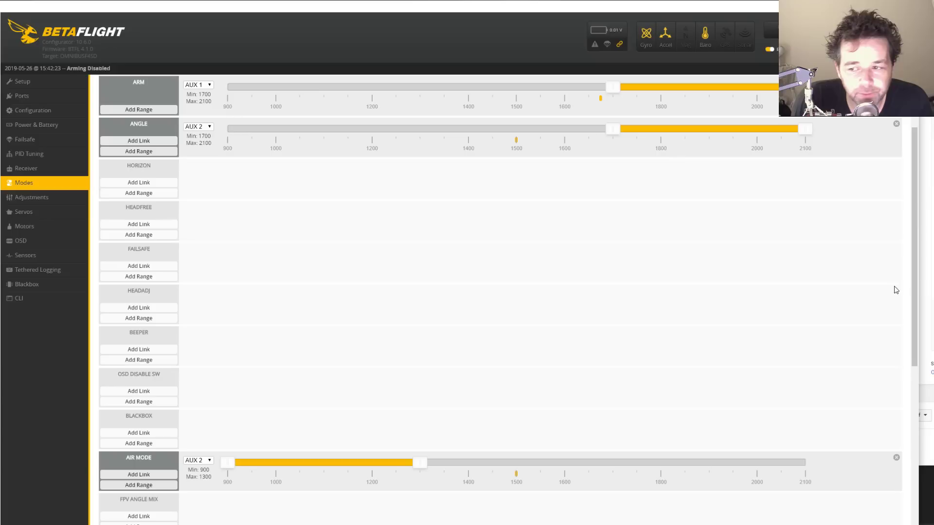
- Try linking AIR MODE to the ANGLE mode with the OR condition, and remove that link
scroll(601, 282, "up", 1)
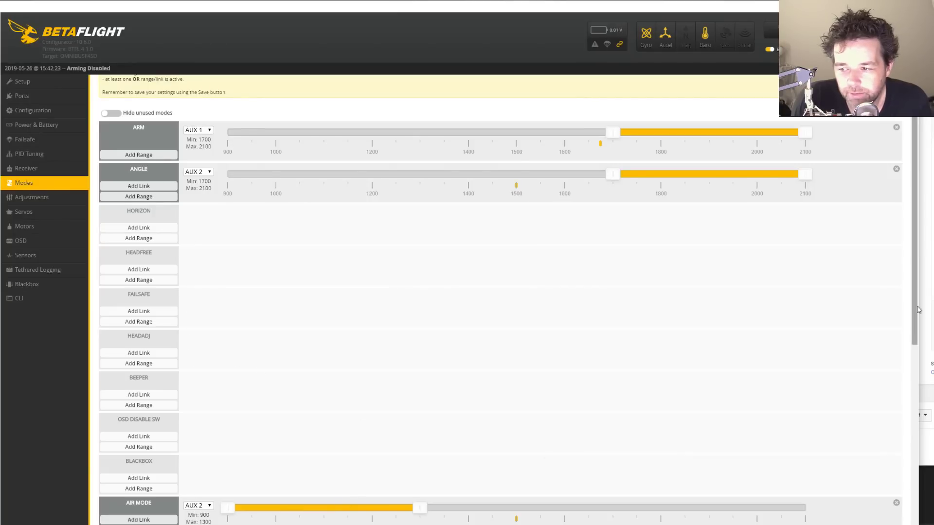
scroll(917, 323, "down", 1)
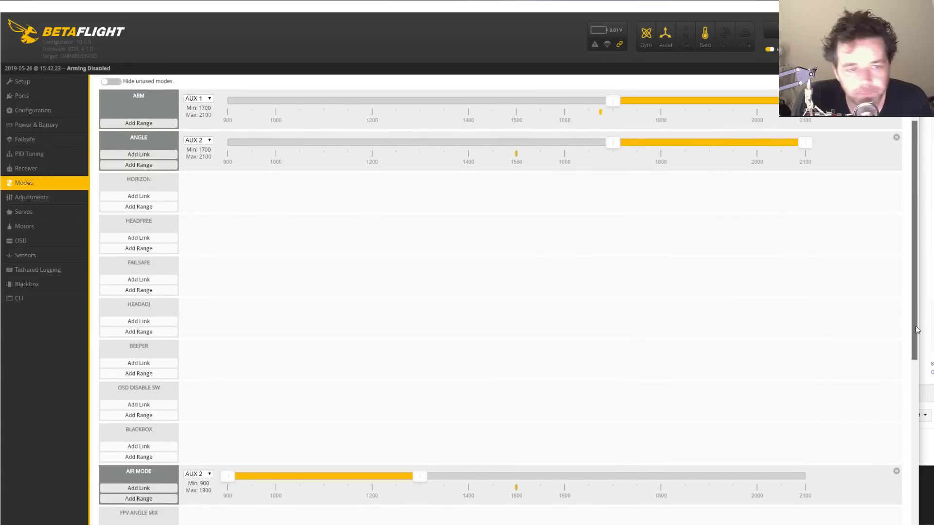
left_click_drag(916, 330, 921, 416)
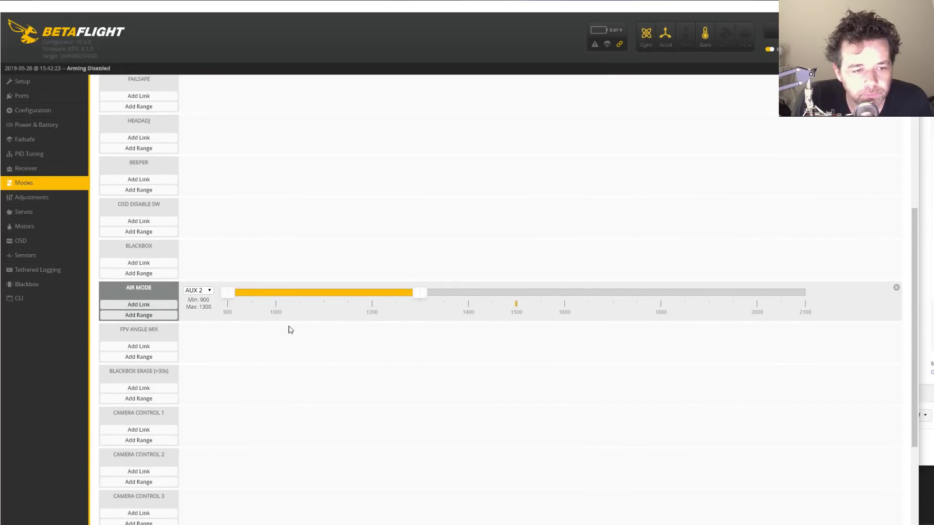
left_click(139, 305)
left_click(278, 333)
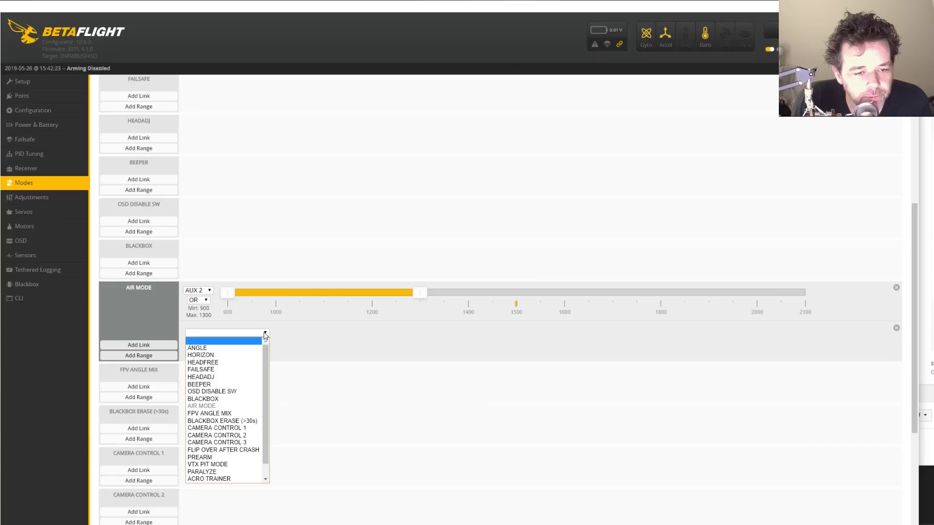
left_click(244, 348)
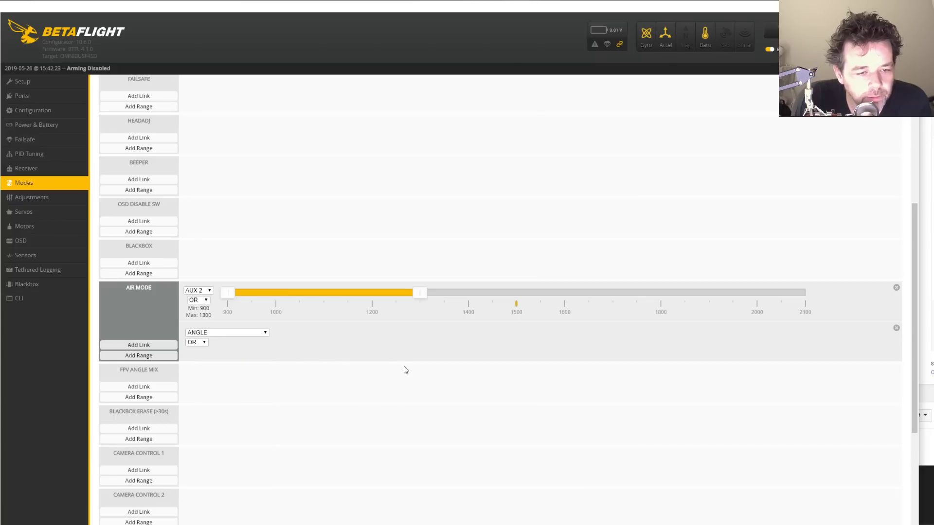
left_click(207, 347)
left_click(207, 347)
left_click(265, 333)
left_click(145, 346)
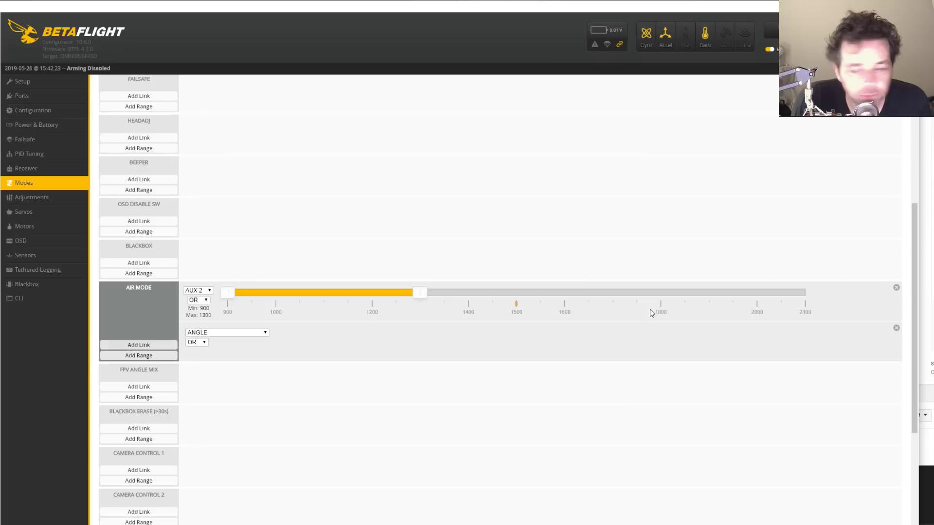
left_click(897, 329)
- Review the ARM, ANGLE and AIR MODE ranges and the unused modes, and save the mode settings
left_click_drag(914, 303, 916, 222)
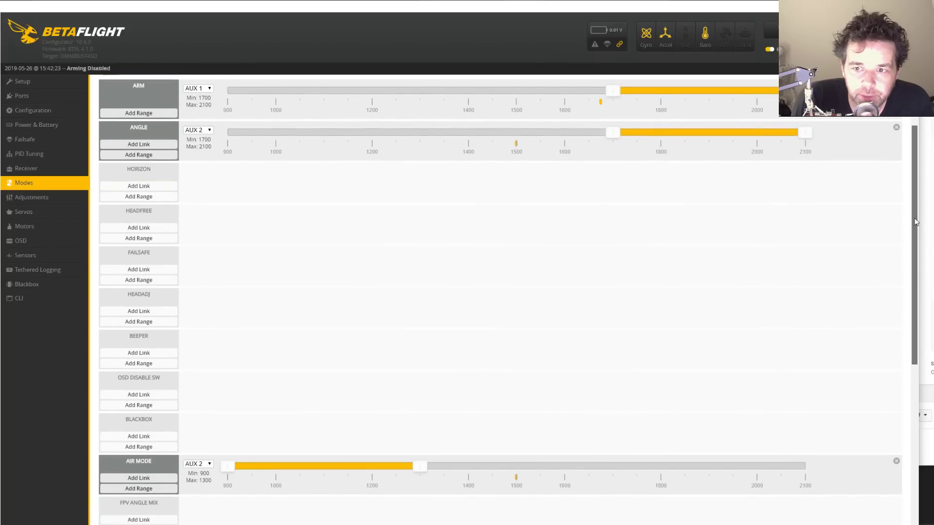
left_click_drag(915, 222, 911, 312)
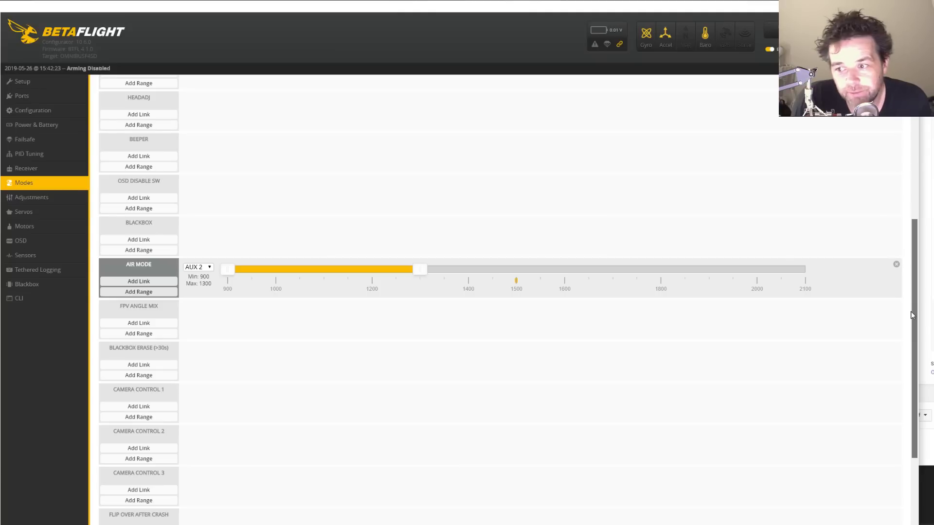
left_click_drag(911, 311, 897, 221)
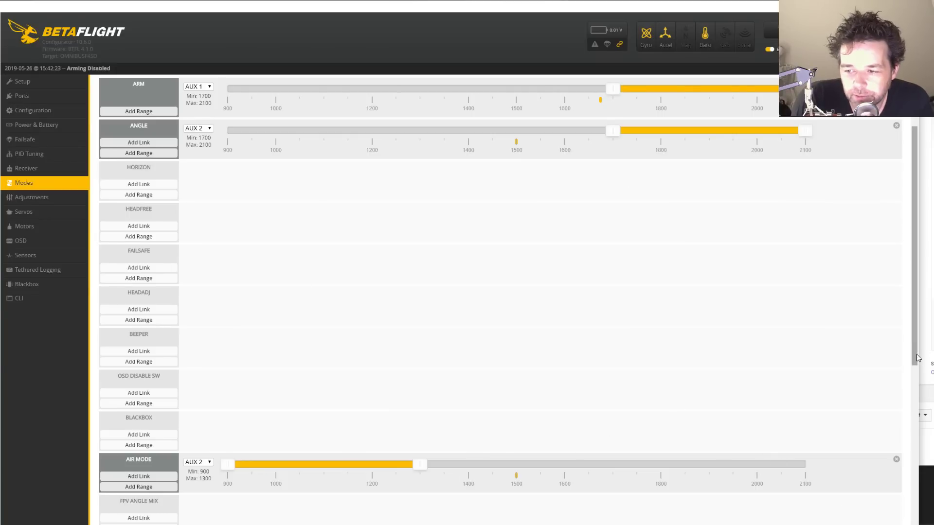
left_click_drag(917, 354, 918, 524)
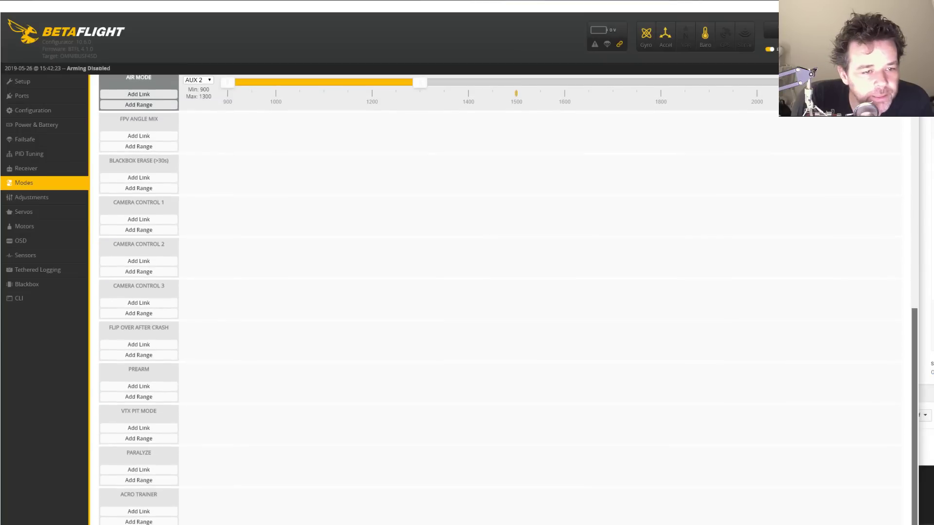
scroll(508, 300, "down", 1)
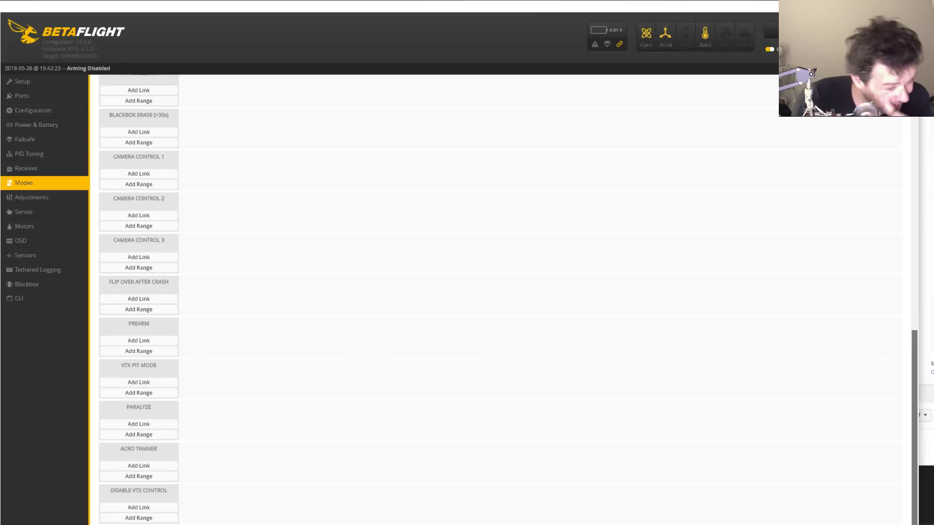
scroll(909, 514, "up", 3)
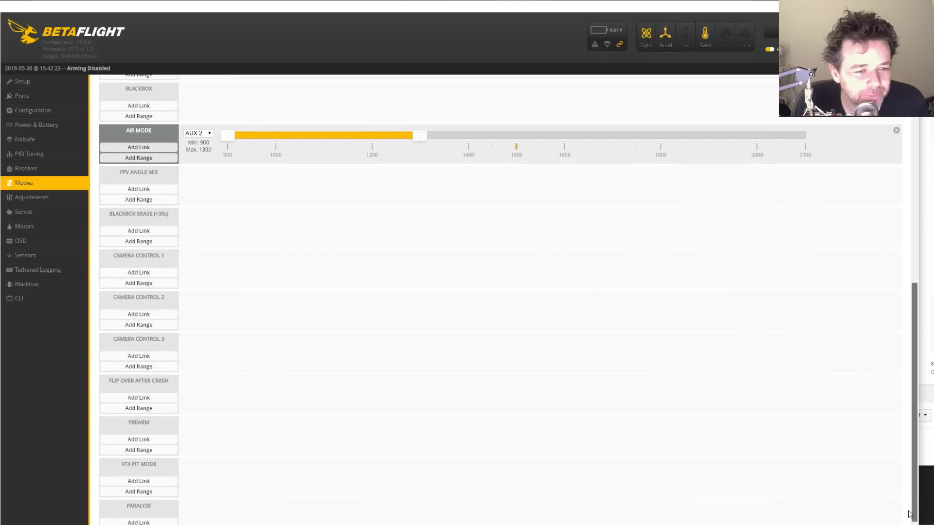
left_click_drag(909, 514, 900, 298)
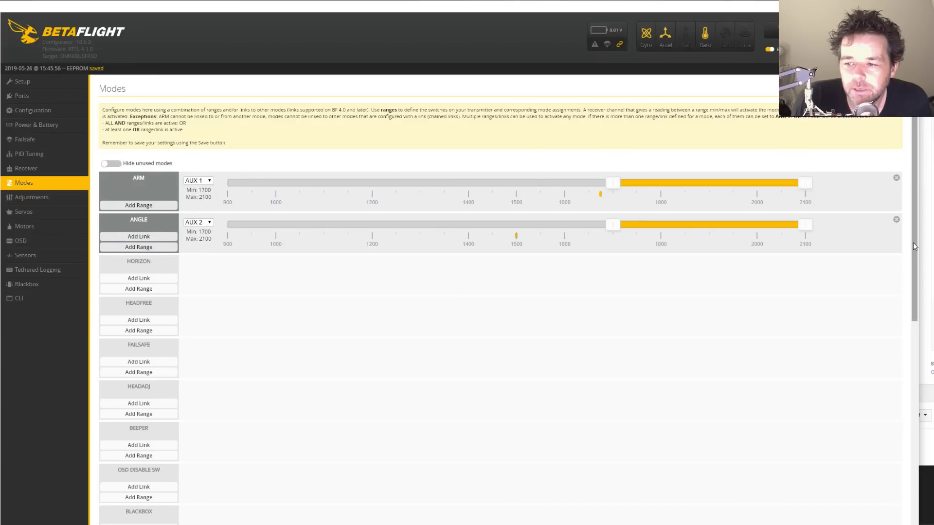
scroll(912, 271, "down", 1)
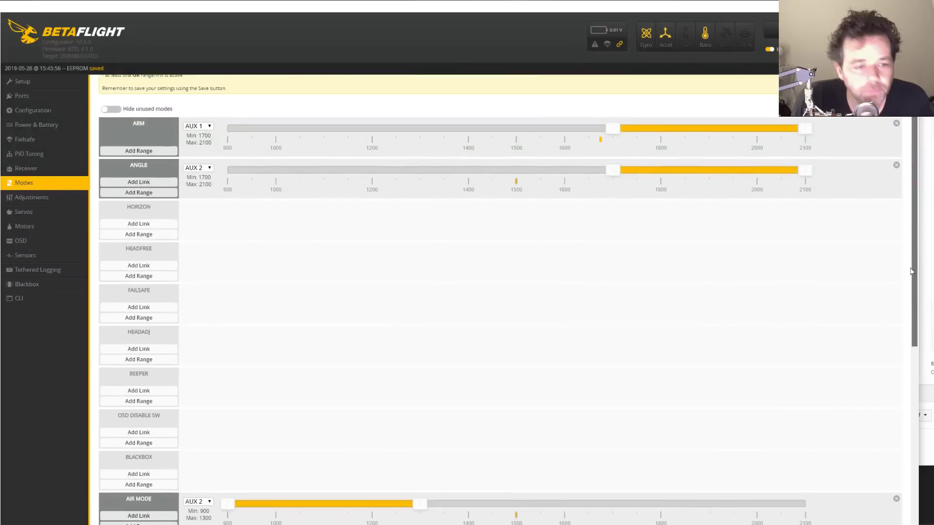
scroll(912, 271, "down", 1)
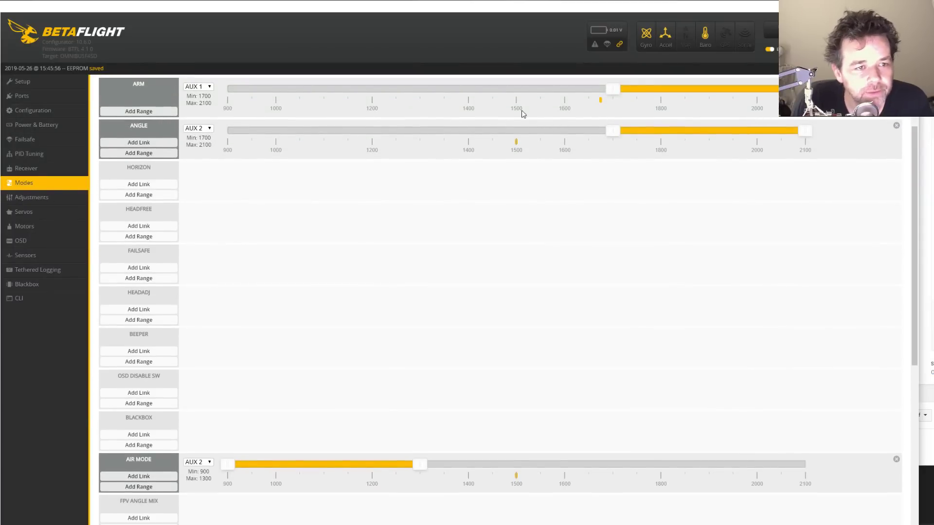
- In the Adjustments settings, enable the first adjustment on channel AUX 6 with a range of 900–2100
left_click(34, 197)
left_click(120, 177)
left_click(164, 167)
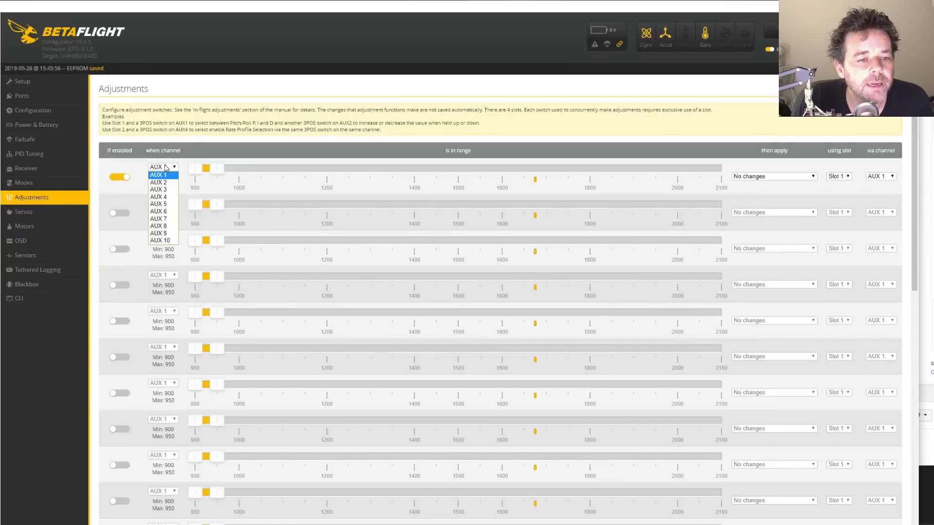
left_click(158, 211)
left_click_drag(217, 167, 722, 168)
- Make the first adjustment apply OSD Profile Selection using Slot 1 via channel AUX 6, and save
left_click(789, 176)
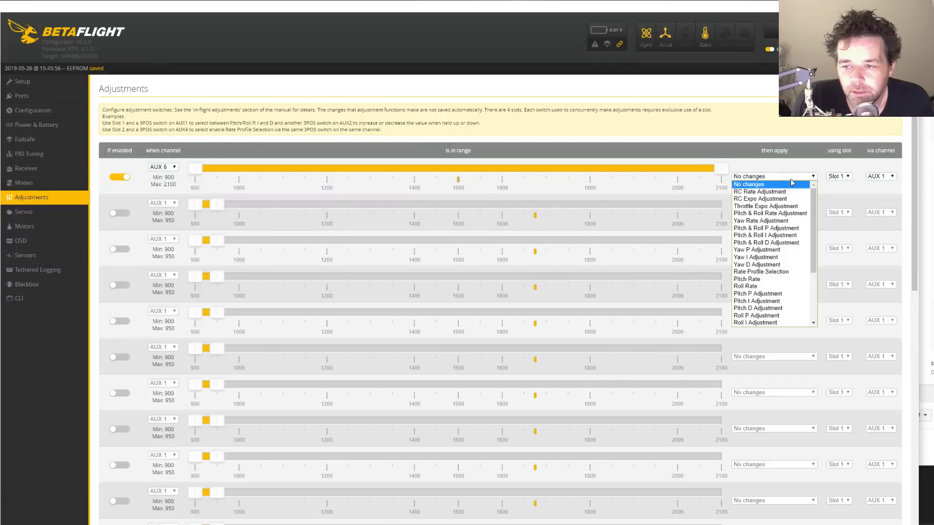
left_click_drag(814, 228, 813, 332)
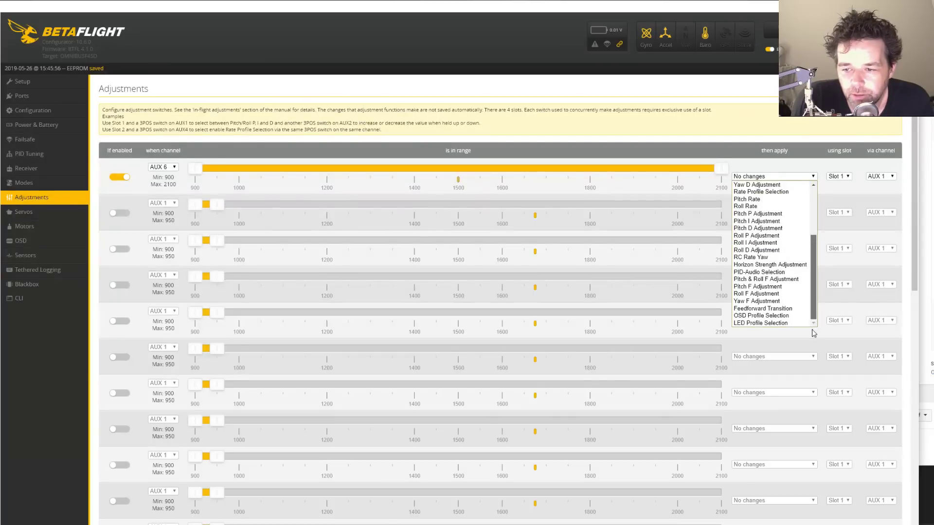
left_click(786, 316)
left_click(848, 177)
left_click(836, 184)
left_click(881, 177)
left_click(891, 221)
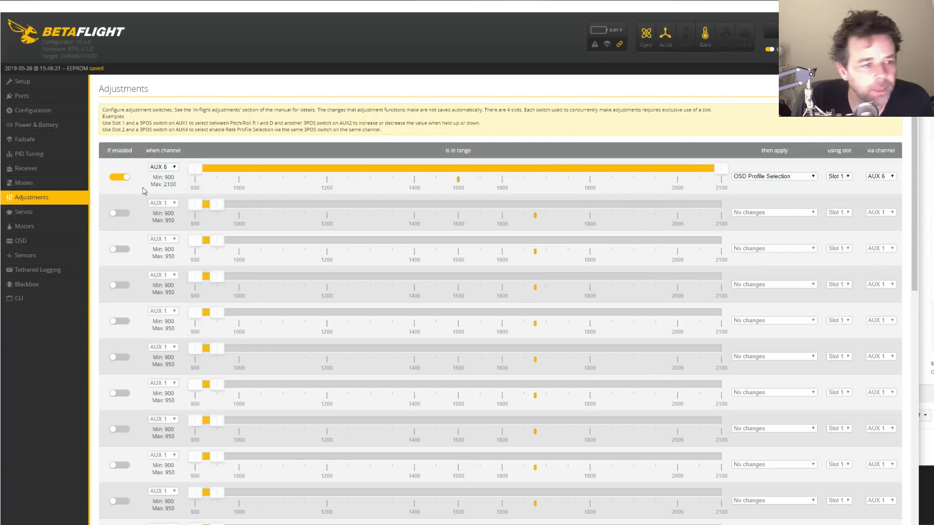
- In the OSD settings, enable the Osd Profile Name element for all three OSD profiles
left_click(29, 213)
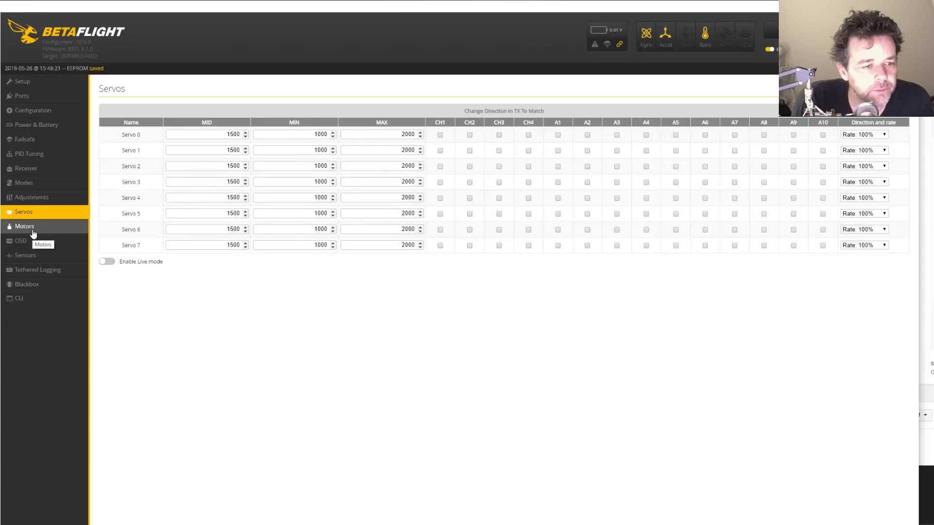
left_click(32, 233)
left_click(34, 244)
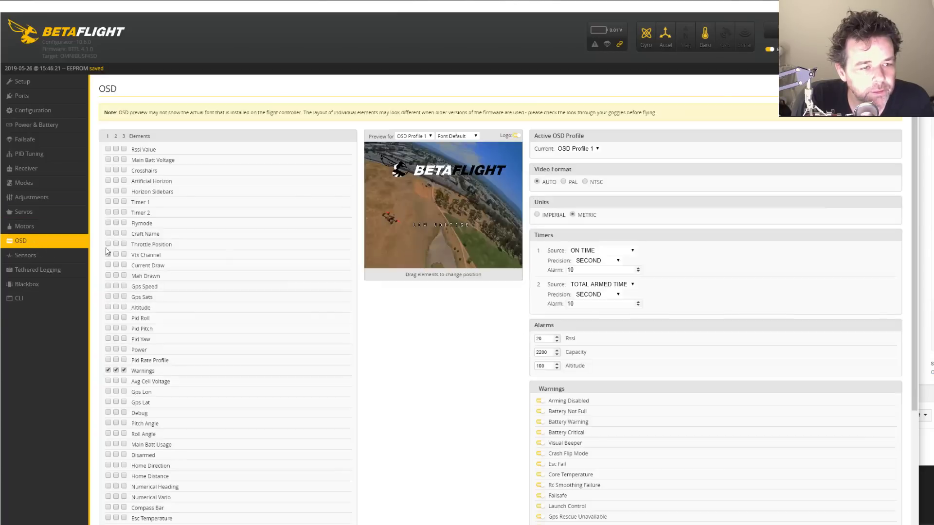
scroll(472, 389, "down", 5)
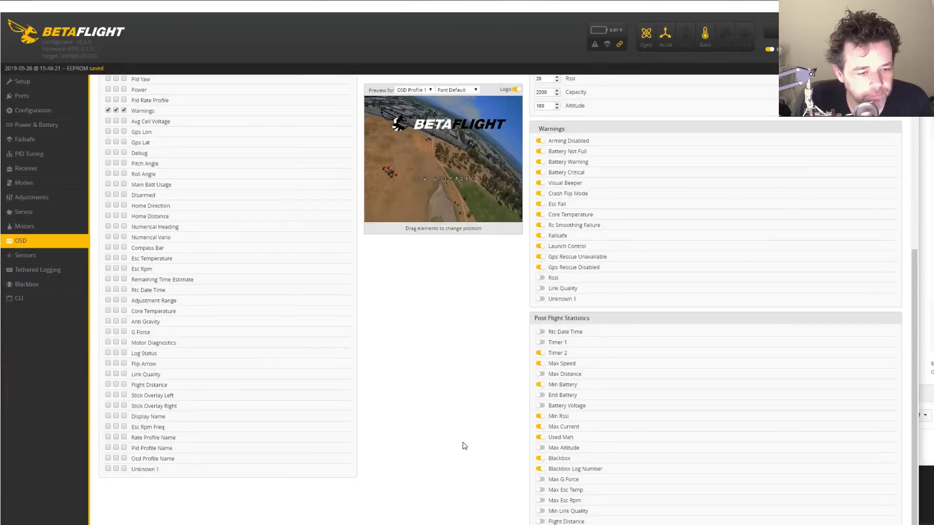
scroll(479, 433, "up", 1)
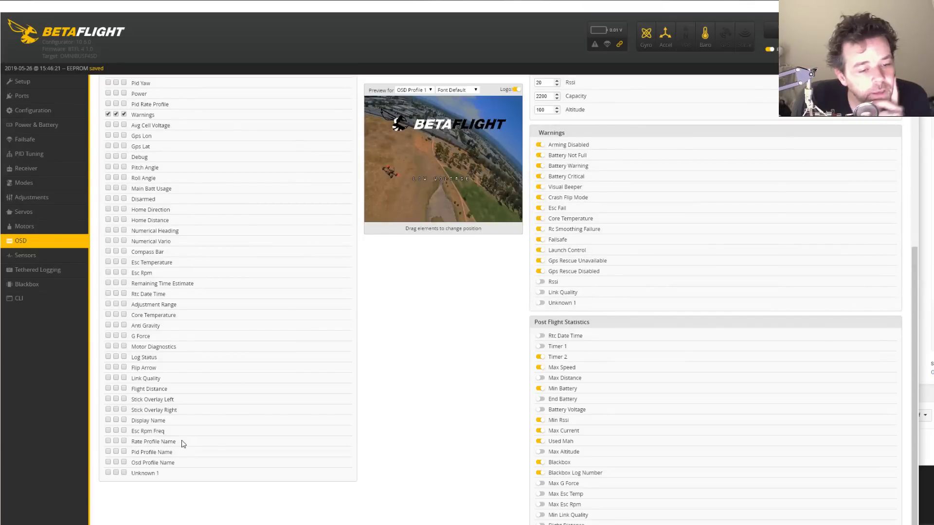
left_click(108, 462)
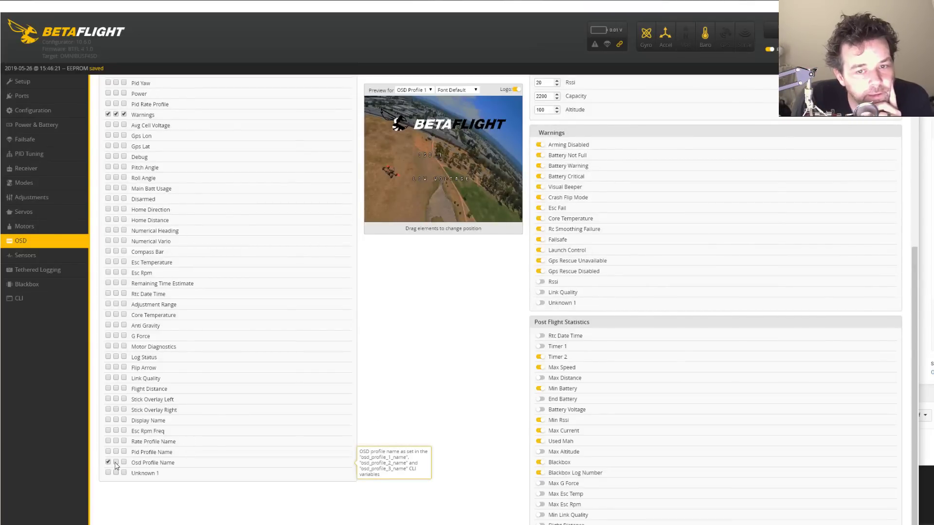
left_click(124, 462)
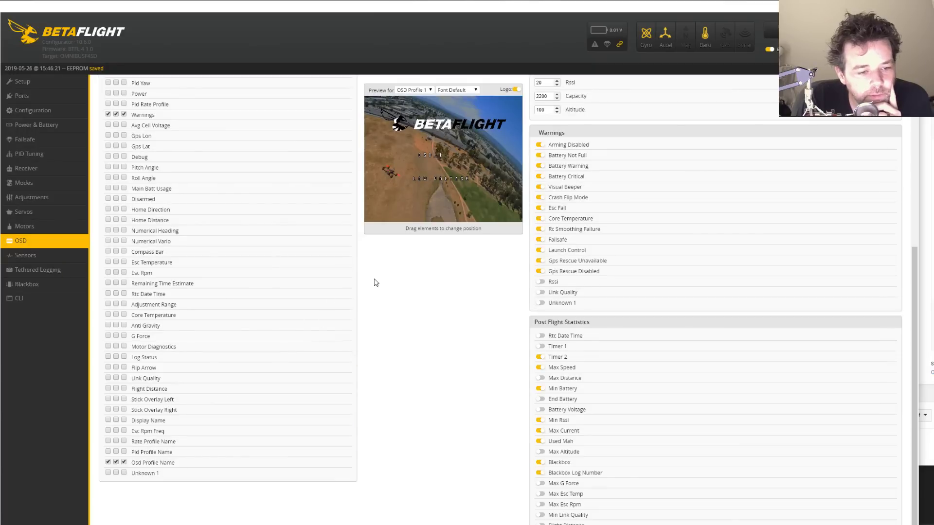
- Move the Osd Profile Name element to the top edge of the OSD preview above the logo, and re-enable it for profile 3
left_click(124, 463)
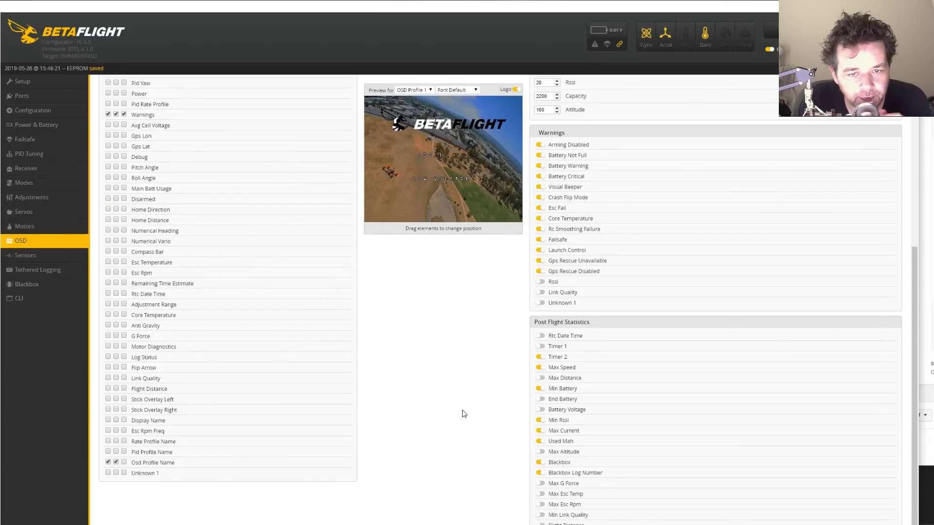
scroll(459, 389, "up", 1)
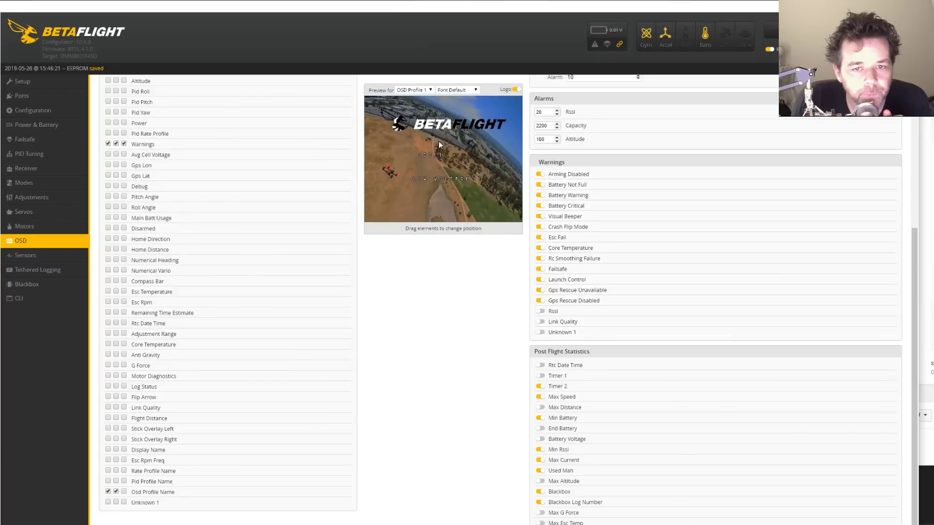
left_click_drag(428, 155, 428, 108)
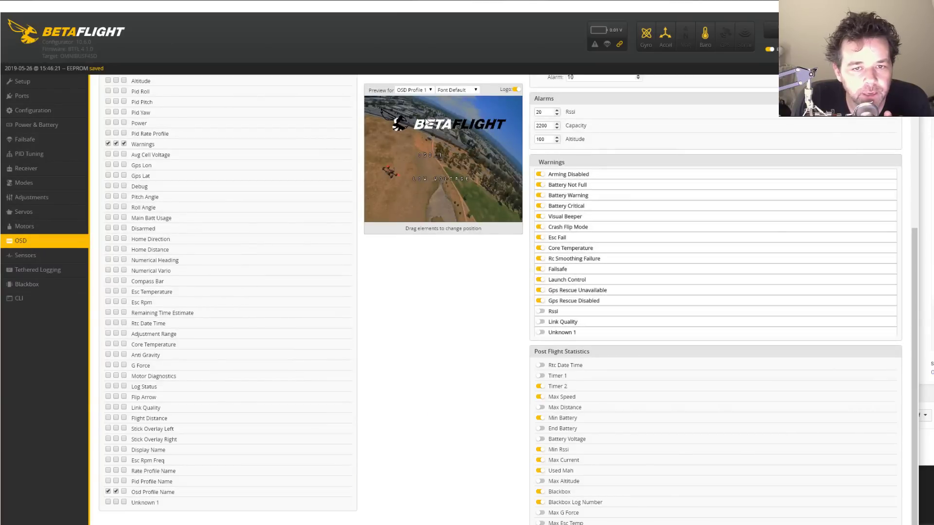
left_click(124, 492)
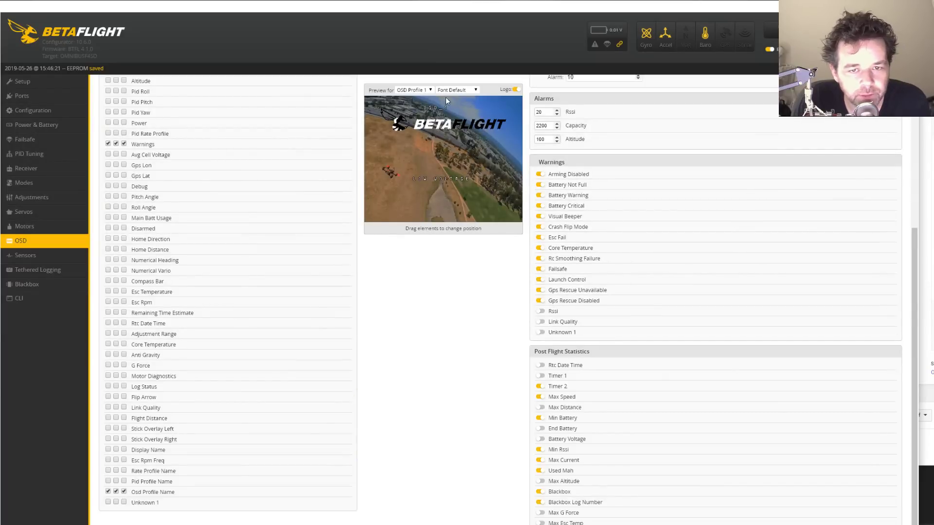
left_click_drag(426, 106, 428, 99)
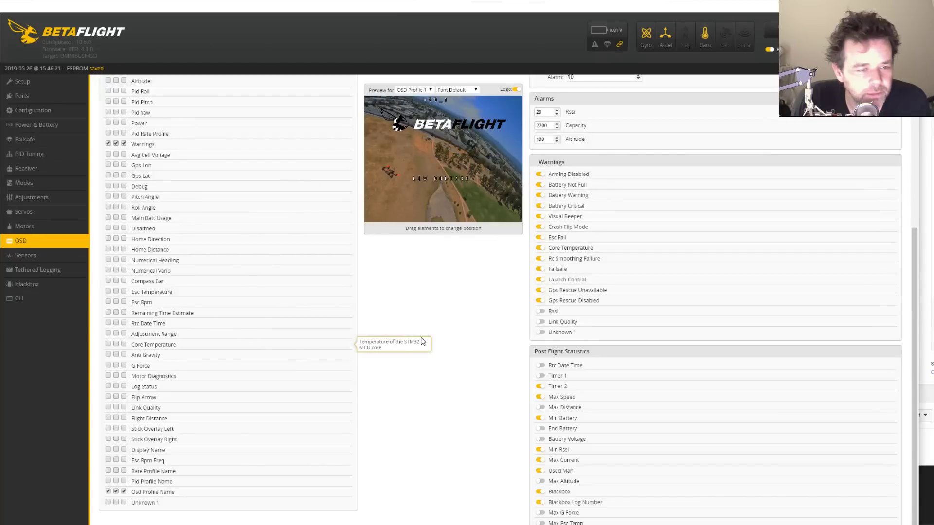
- Enable the Rssi Value element for all three OSD profiles and place it in the preview image's upper-right corner
scroll(421, 336, "up", 5)
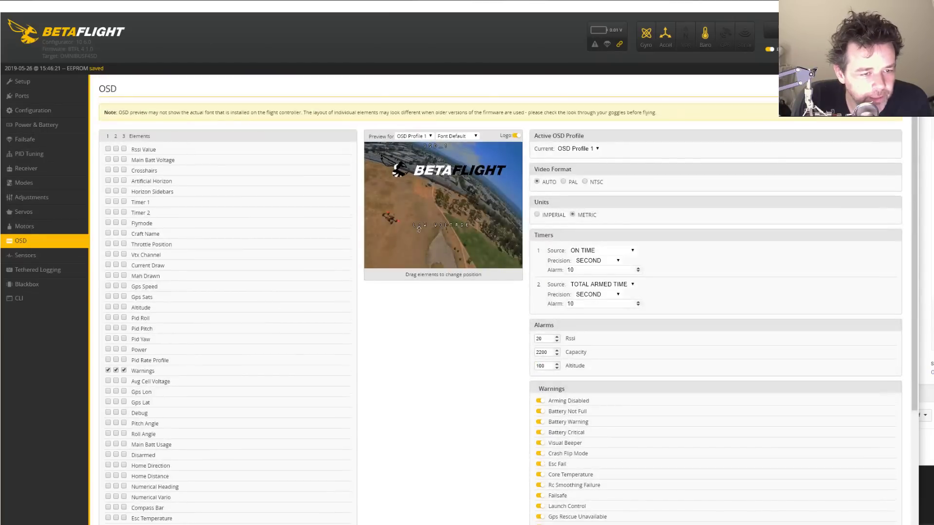
left_click(108, 149)
left_click(116, 149)
left_click(124, 149)
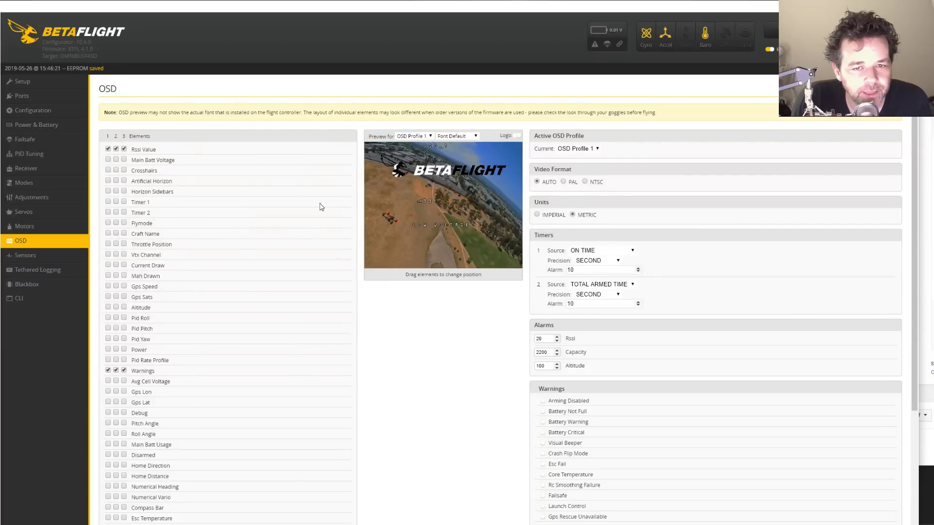
left_click_drag(425, 200, 506, 151)
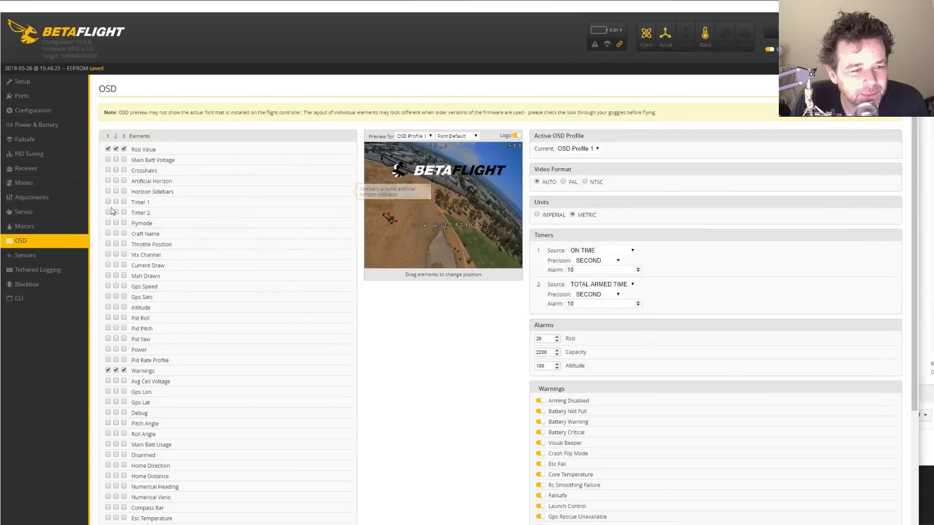
- Enable the Timer 2 element for all three OSD profiles and position it just below the Rssi value in the preview
left_click(108, 213)
left_click(116, 212)
left_click(123, 213)
left_click_drag(504, 149, 496, 160)
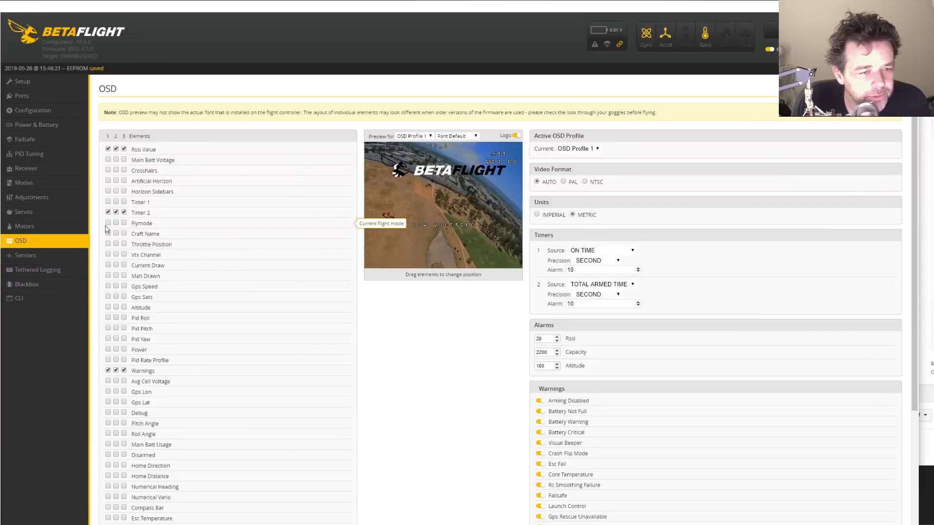
- Enable the Throttle Position element for OSD profiles 1 and 2 only and place it in the preview image's upper-left corner
left_click(109, 244)
left_click(116, 244)
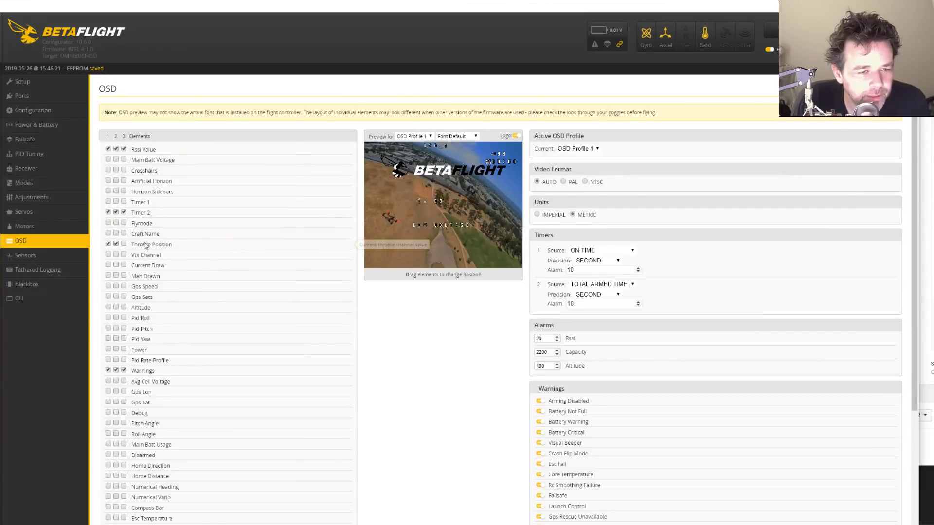
left_click_drag(428, 201, 373, 156)
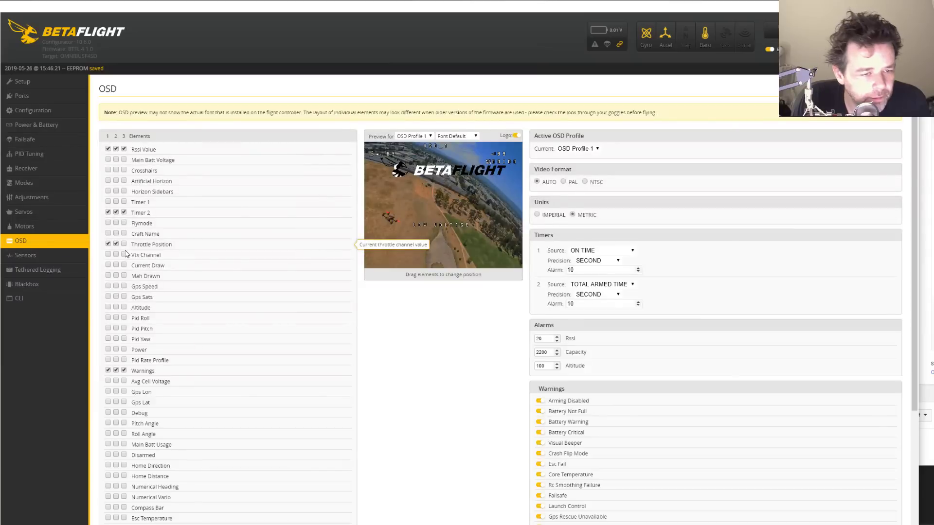
left_click(116, 245)
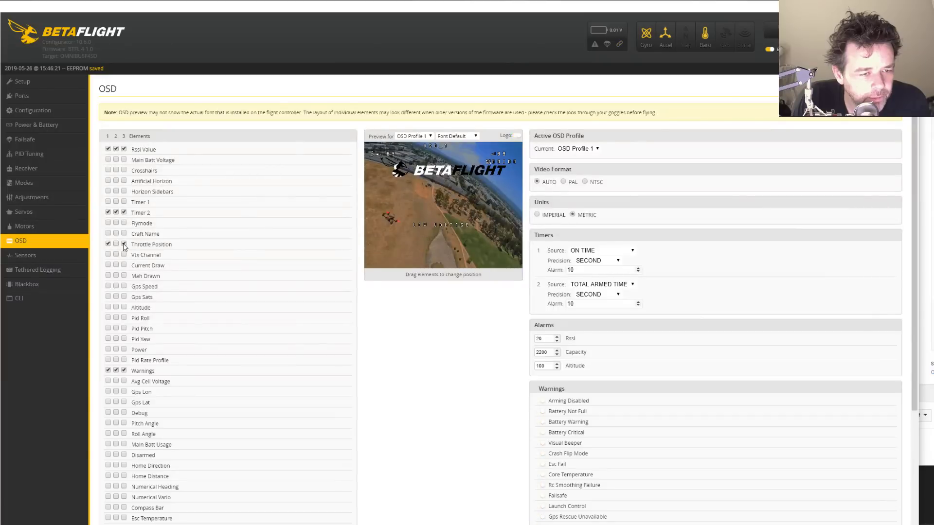
left_click(117, 245)
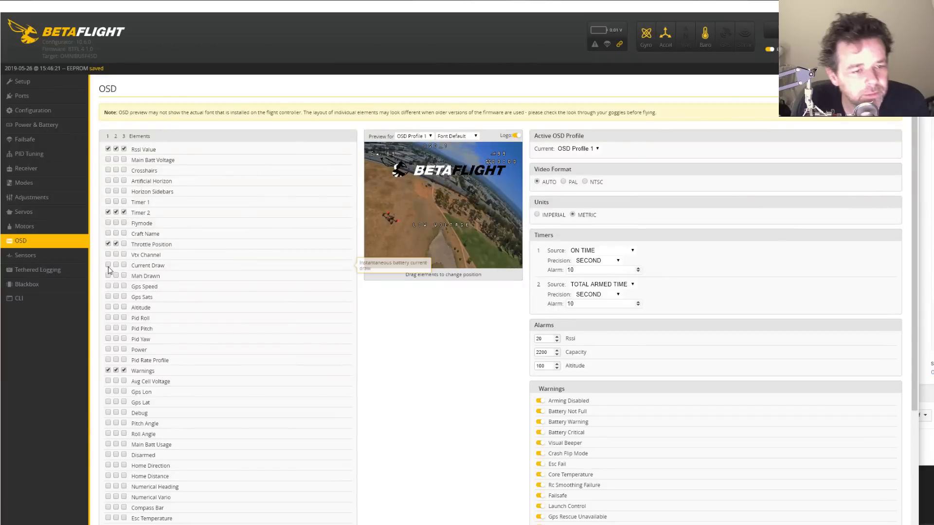
- Enable the Altitude element for OSD profiles 1 and 2 only and place it just below the throttle value in the preview
left_click(108, 307)
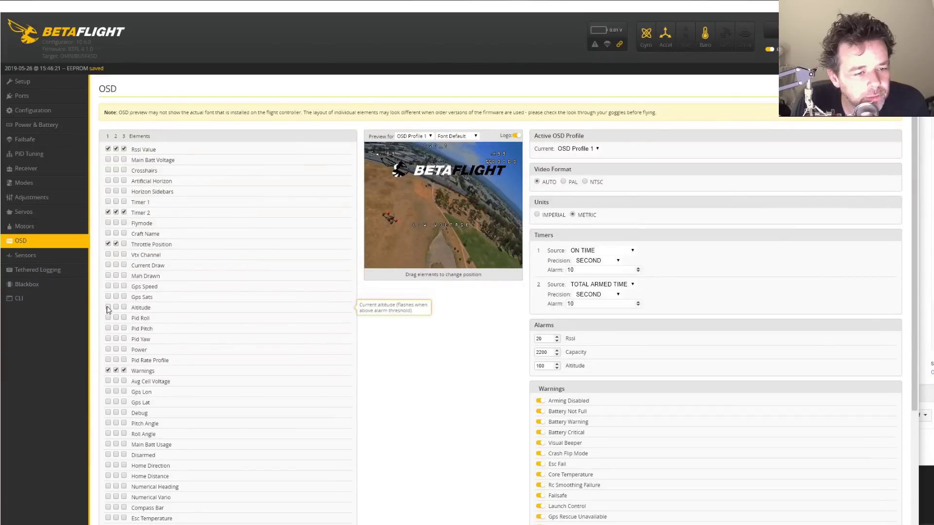
left_click(116, 307)
left_click(123, 307)
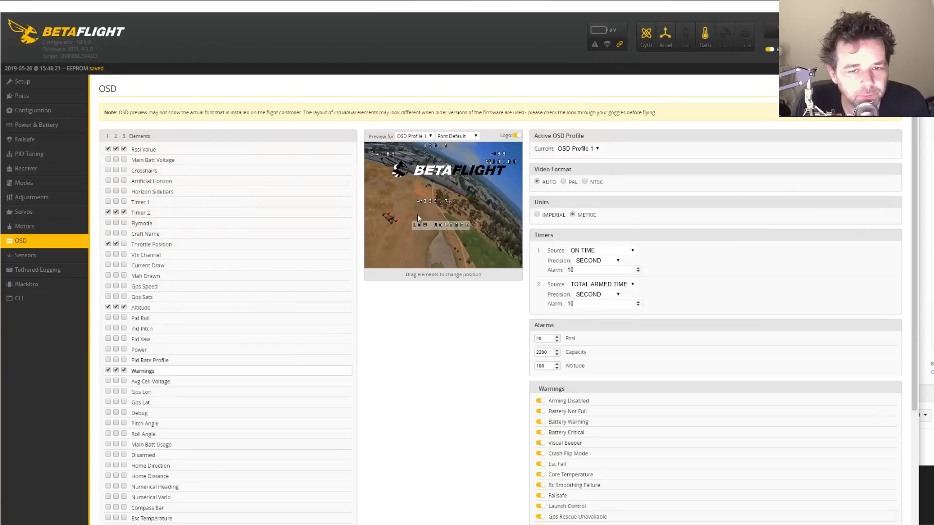
left_click_drag(392, 183, 371, 165)
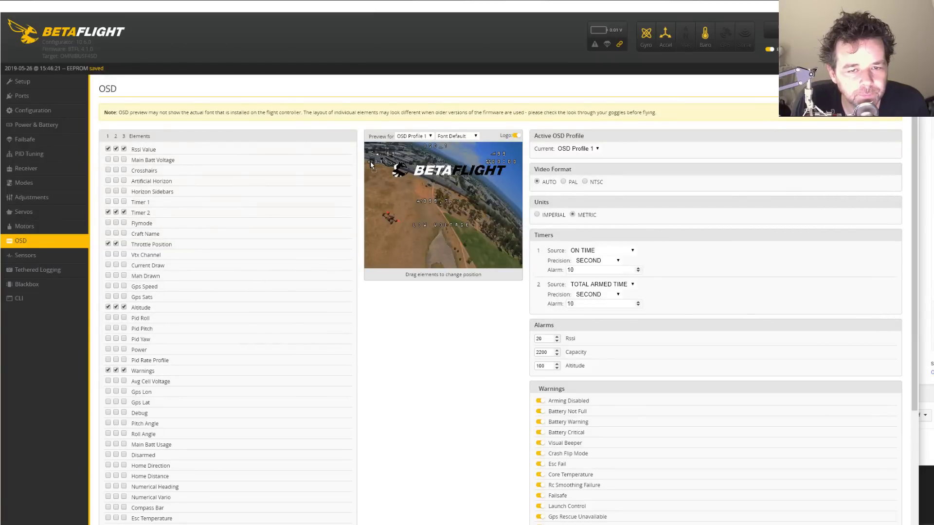
left_click(124, 371)
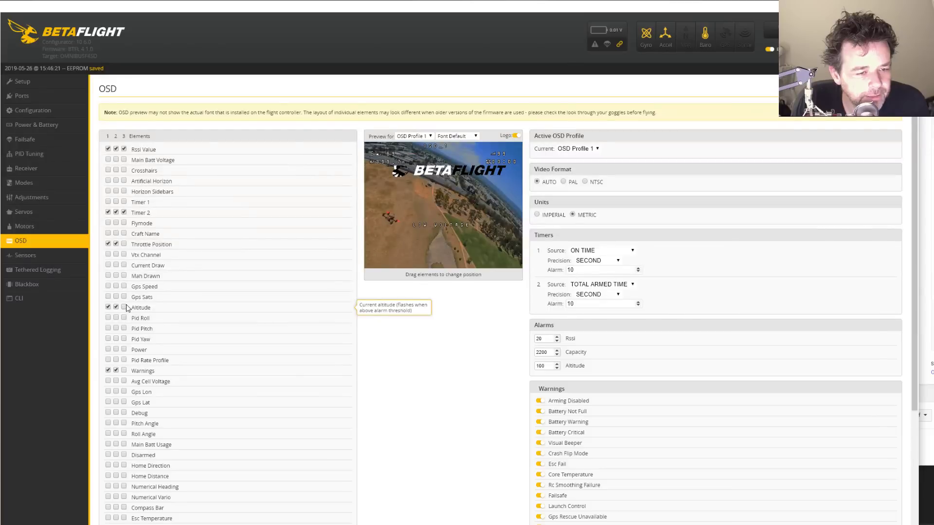
left_click(124, 371)
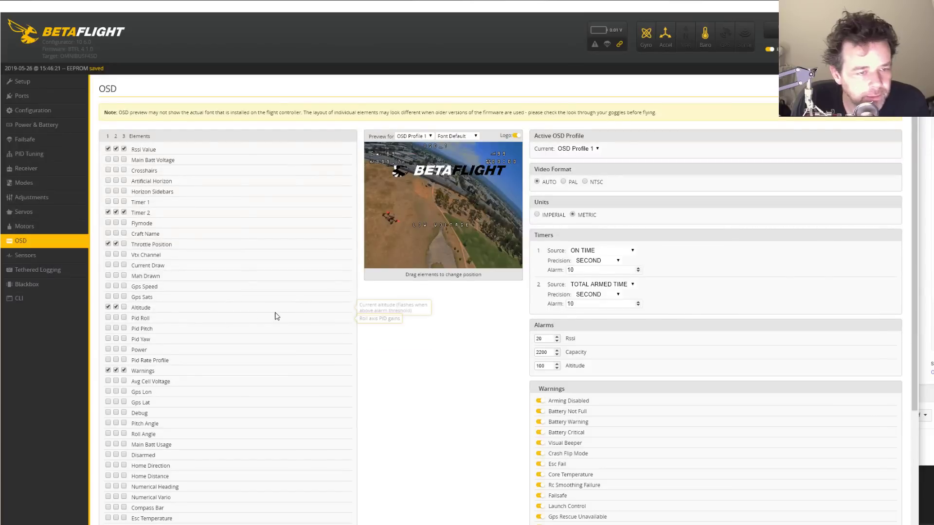
- Enable the Avg Cell Voltage element for all three OSD profiles and place it just below the profile name in the preview
scroll(275, 316, "down", 3)
left_click(108, 270)
left_click(116, 271)
left_click(124, 270)
left_click_drag(437, 103, 425, 112)
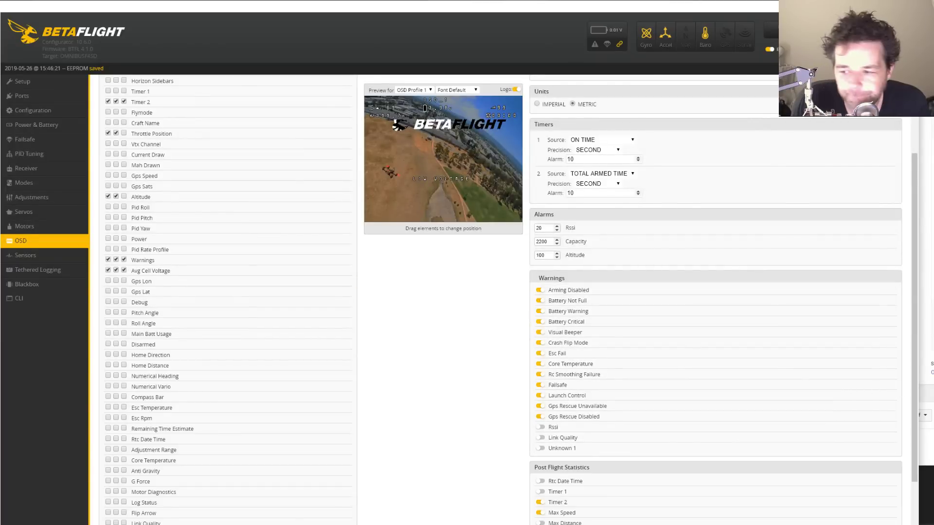
- Check the live stream's status and public view in the YouTube browser window, and return to Betaflight Configurator
key("alt+Tab")
scroll(813, 385, "up", 2)
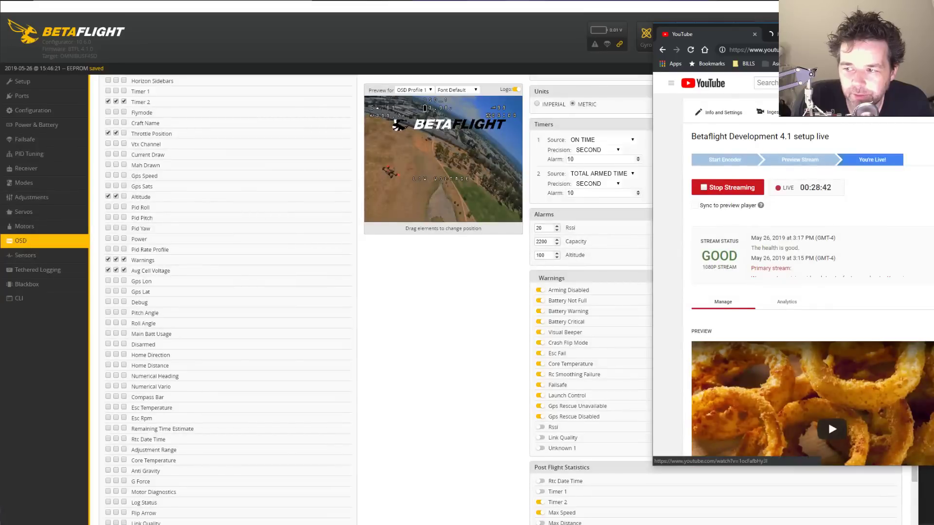
left_click(828, 420)
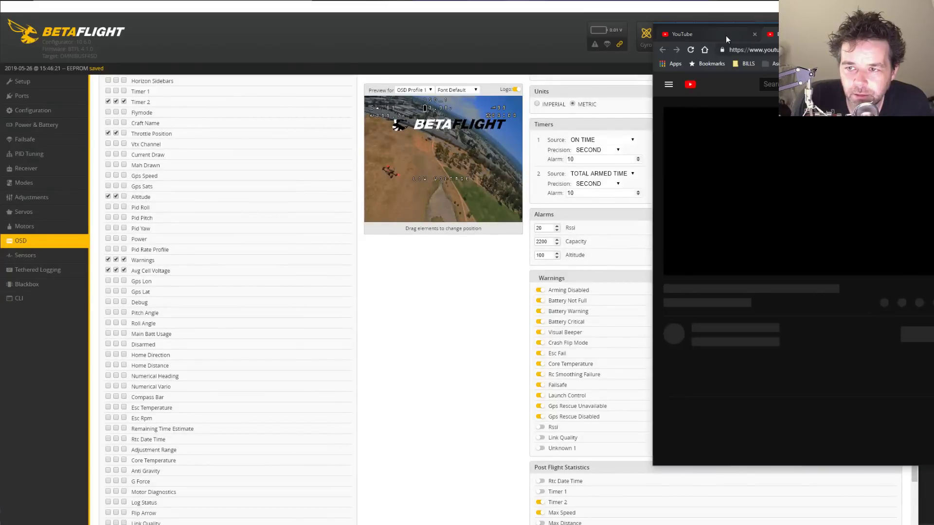
scroll(828, 420, "down", 5)
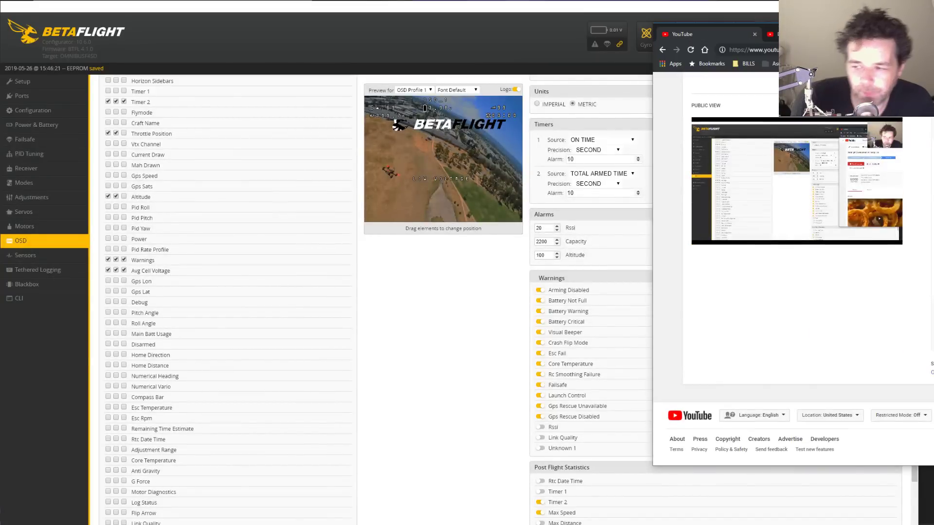
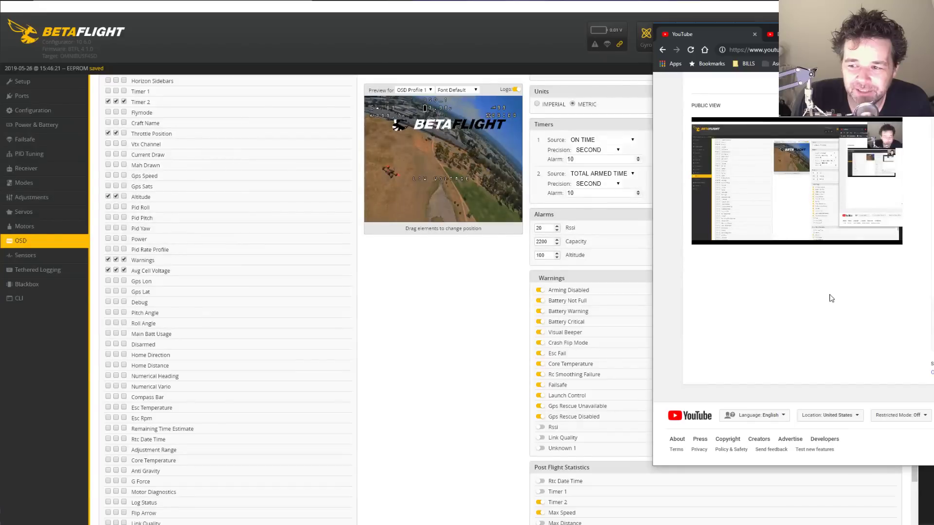
left_click(438, 311)
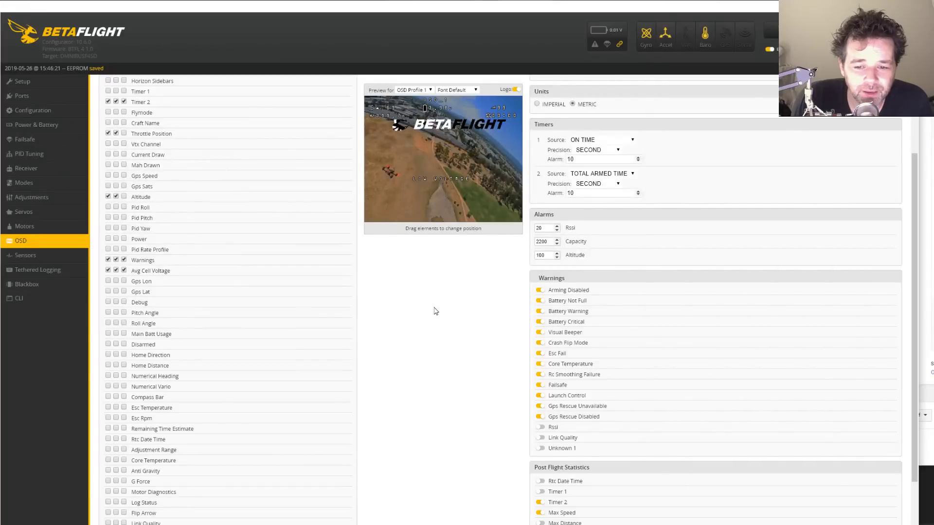
scroll(423, 340, "down", 3)
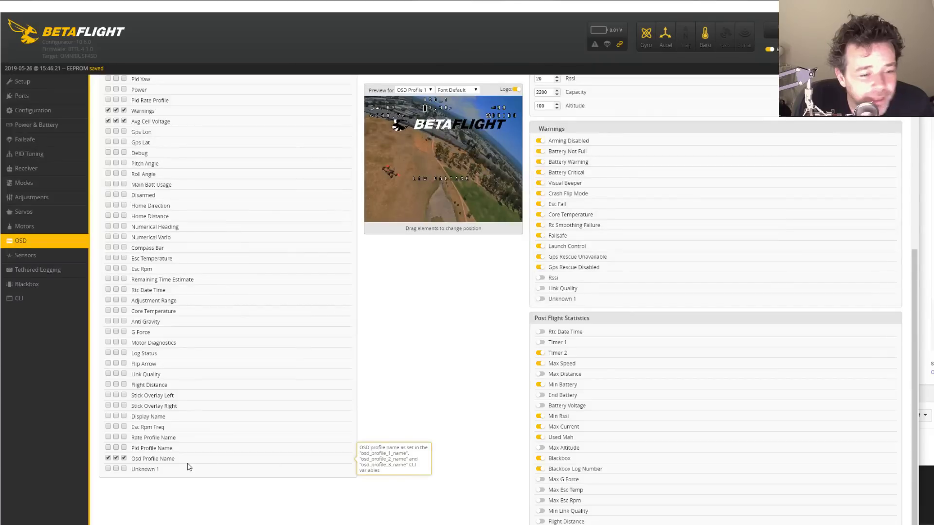
left_click(109, 470)
left_click(116, 470)
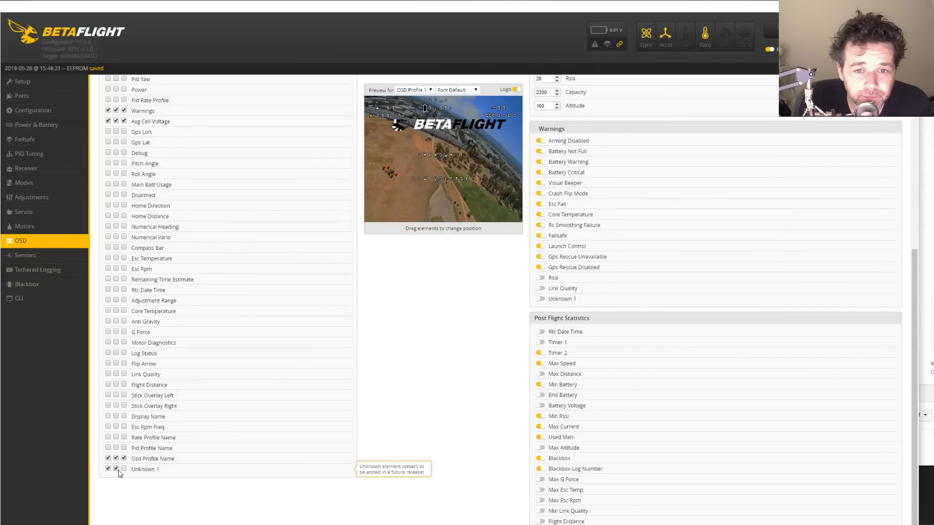
left_click(109, 470)
left_click(116, 470)
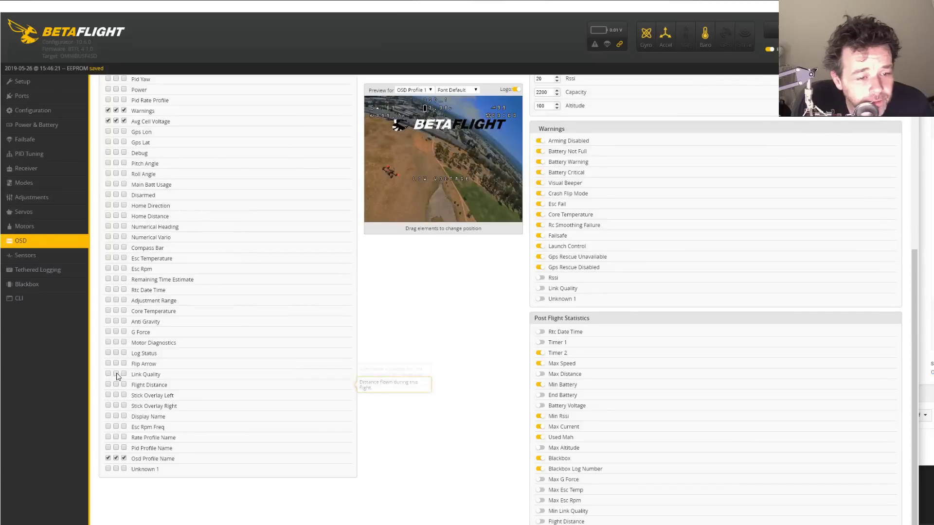
- Enable the G Force element for OSD profile 1 only and place it below the altitude value in the preview's upper-left area
left_click(108, 332)
left_click(116, 332)
left_click(124, 332)
left_click(124, 332)
left_click(116, 332)
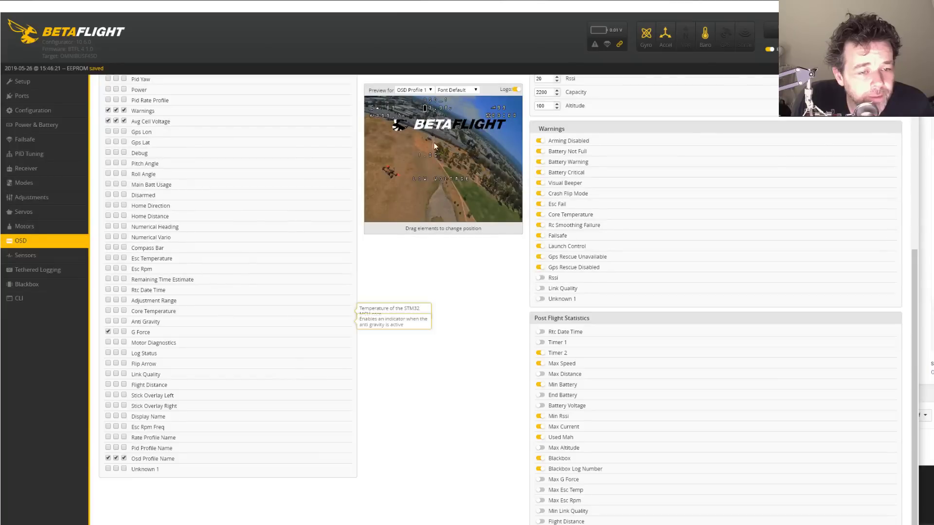
left_click_drag(424, 153, 373, 124)
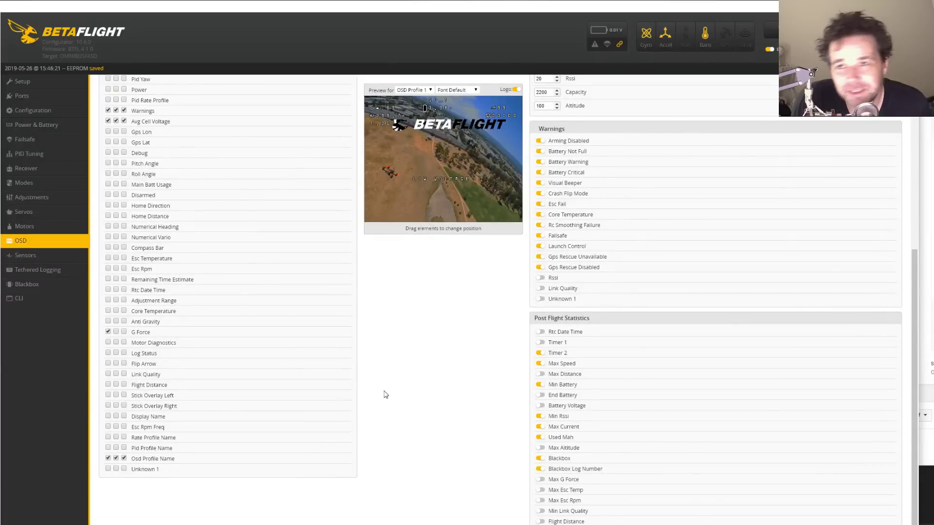
- Enable the Stick Overlay Left and Stick Overlay Right elements for OSD profile 2 only
scroll(392, 392, "up", 1)
scroll(393, 376, "up", 1)
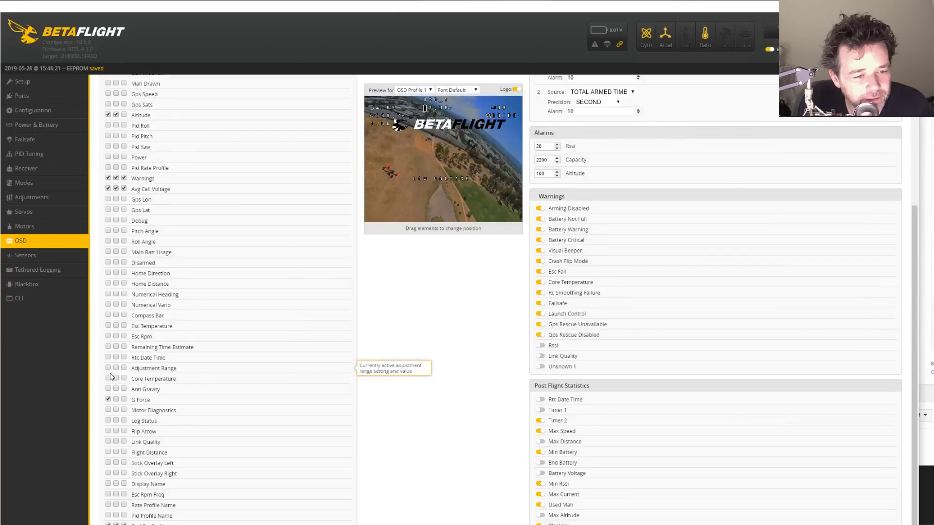
scroll(424, 316, "up", 8)
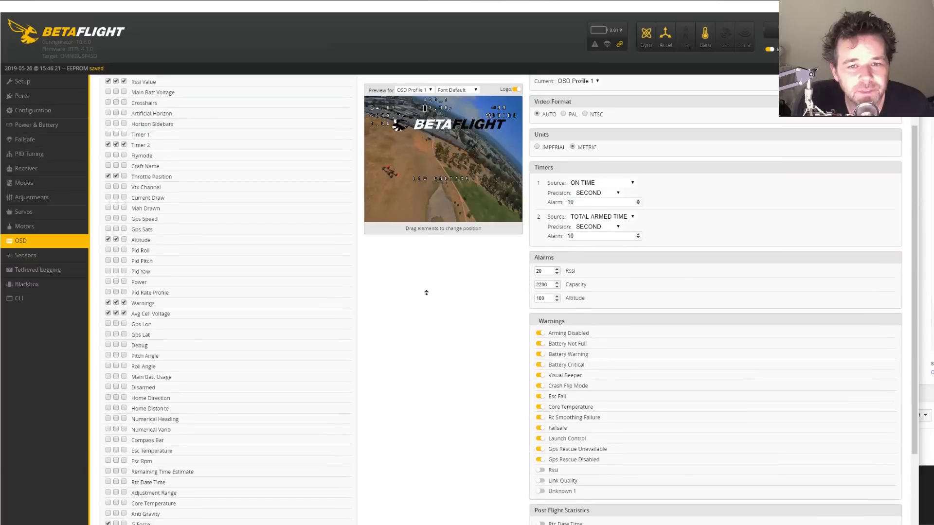
scroll(469, 377, "down", 10)
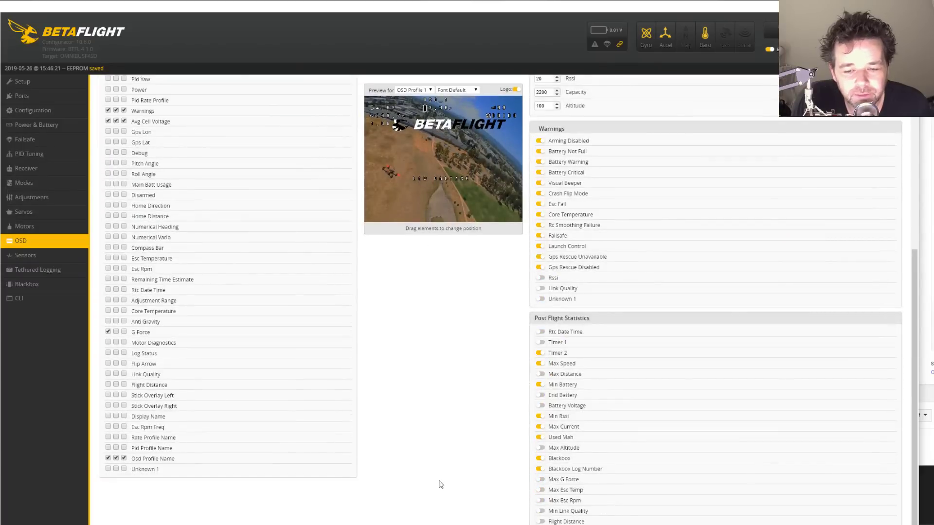
left_click(109, 395)
left_click(110, 395)
left_click(115, 395)
left_click(116, 406)
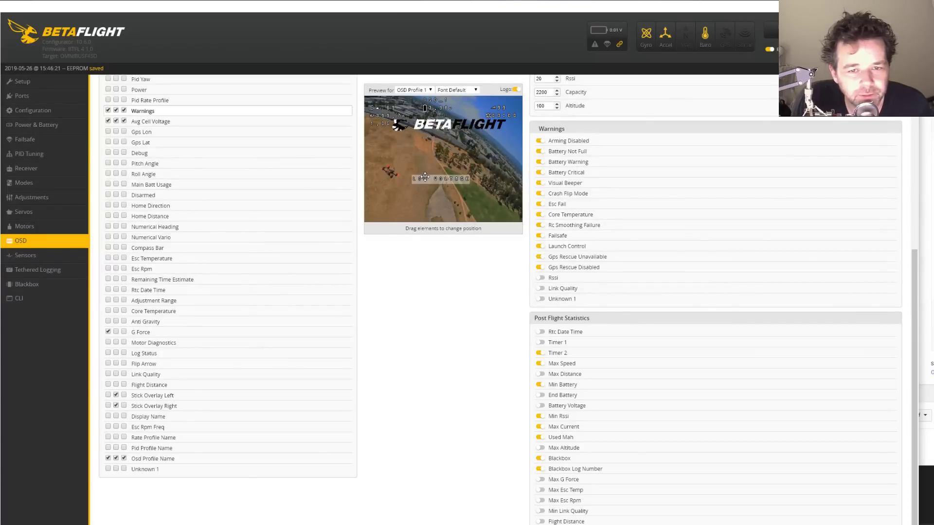
- Switch the preview to OSD Profile 2 and move one of the stick overlays to the lower-left part of the image
scroll(485, 222, "up", 3)
scroll(485, 222, "up", 2)
left_click(414, 136)
left_click(411, 150)
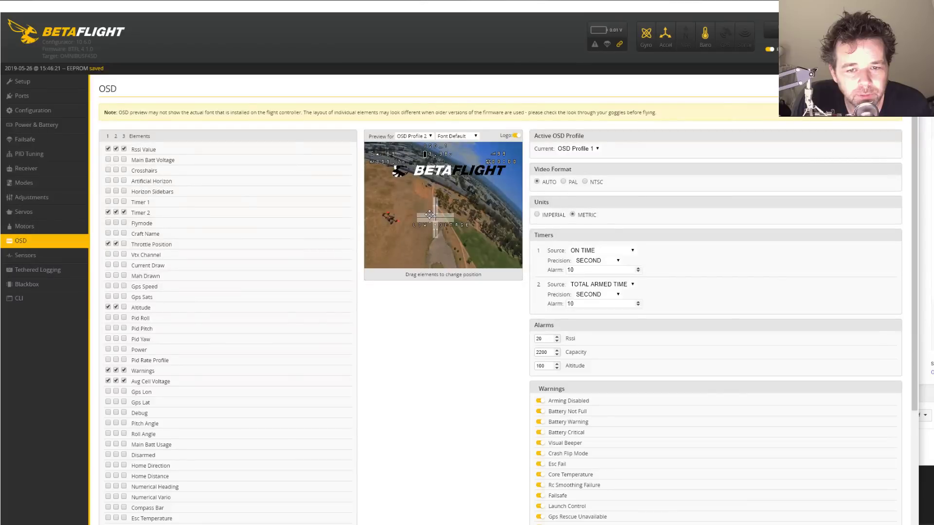
left_click_drag(397, 236, 398, 233)
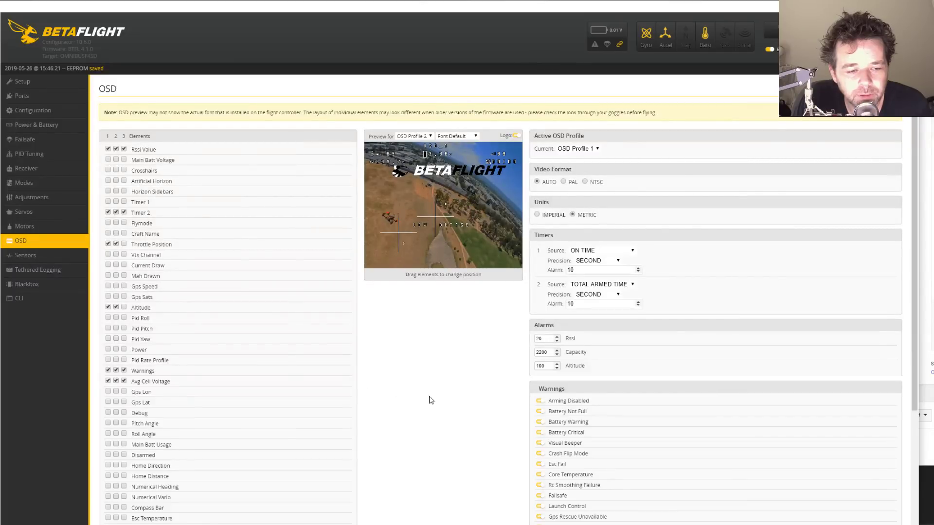
- Arrange the two stick overlays in the preview image's lower-left and lower-right corners, with the Warnings text between them near the bottom edge
scroll(429, 399, "down", 5)
left_click(116, 406)
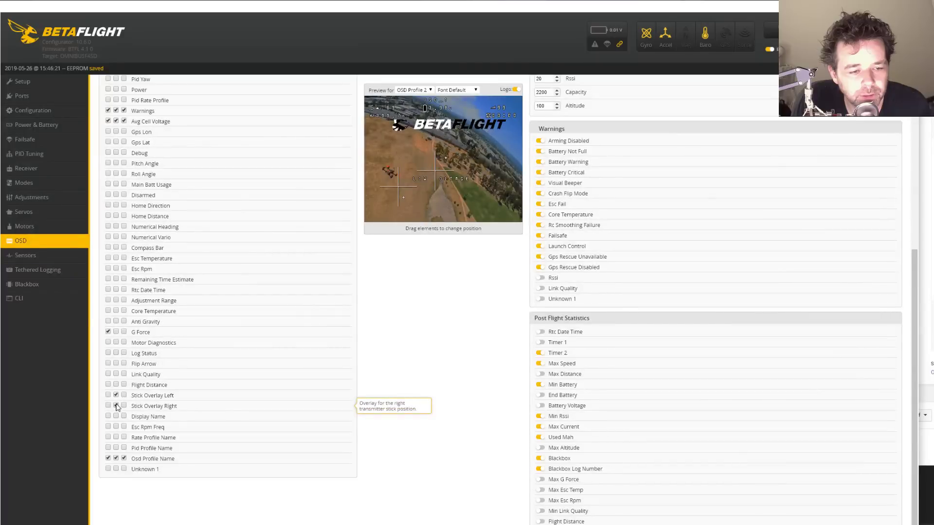
left_click(116, 405)
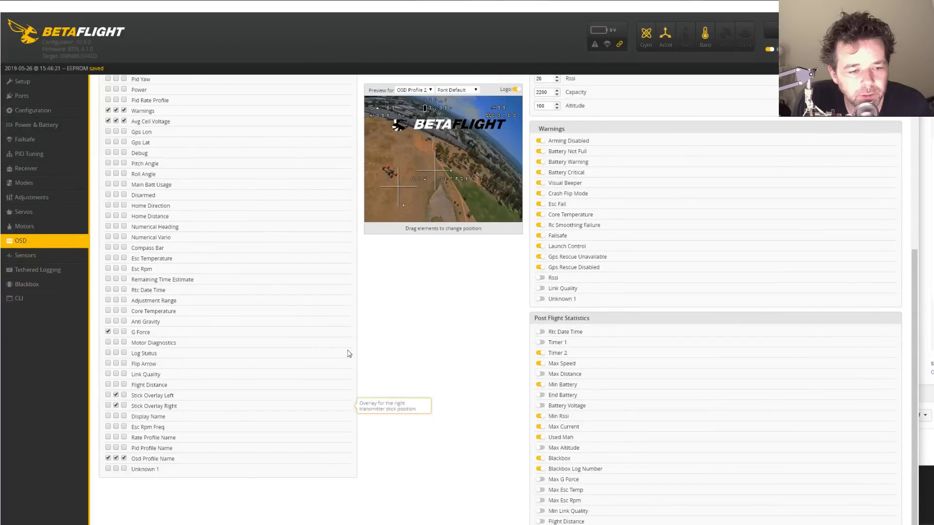
left_click_drag(400, 189, 492, 194)
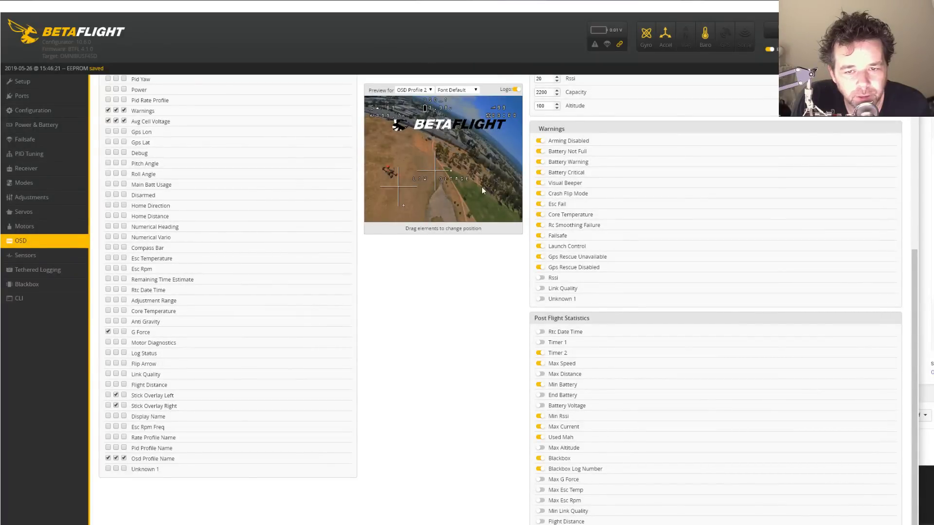
left_click_drag(434, 172, 393, 201)
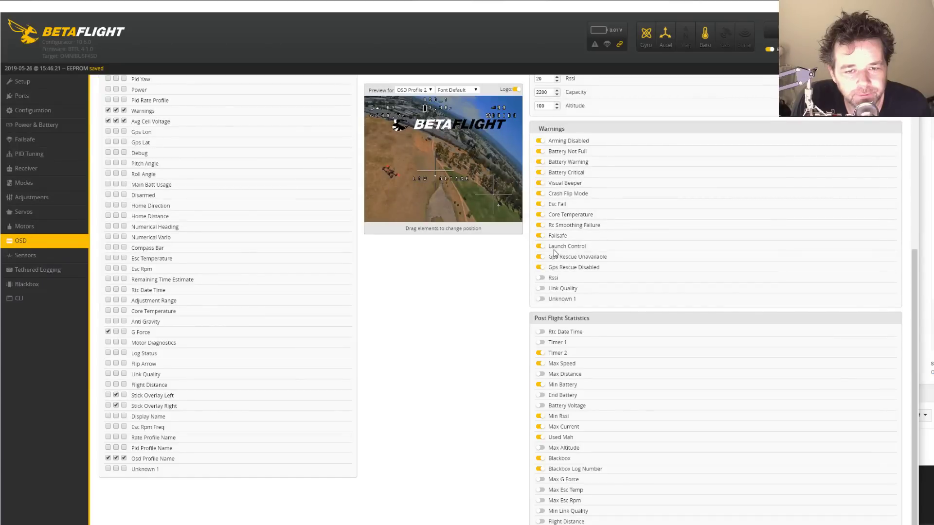
left_click_drag(444, 179, 416, 214)
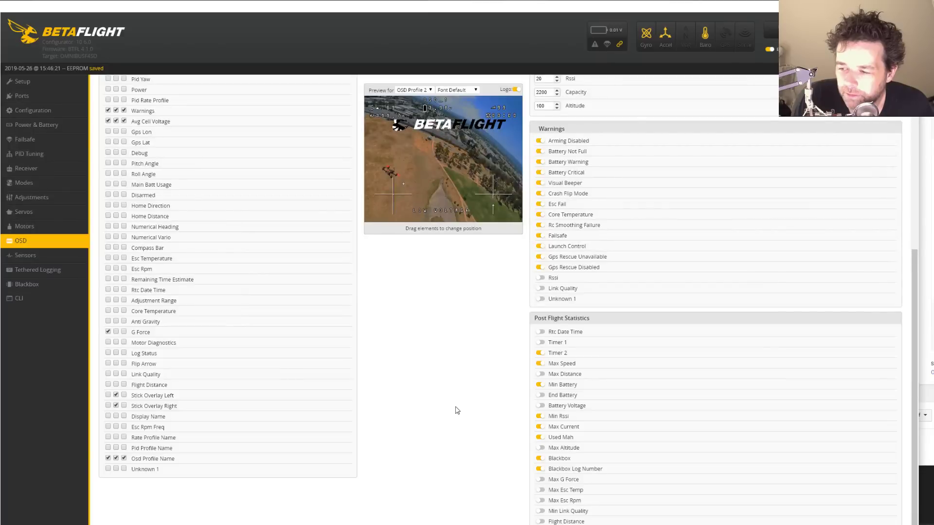
- In the post flight statistics, enable End Battery, Battery Voltage and Max G Force, and disable Max Speed
scroll(446, 365, "up", 1)
scroll(444, 350, "up", 5)
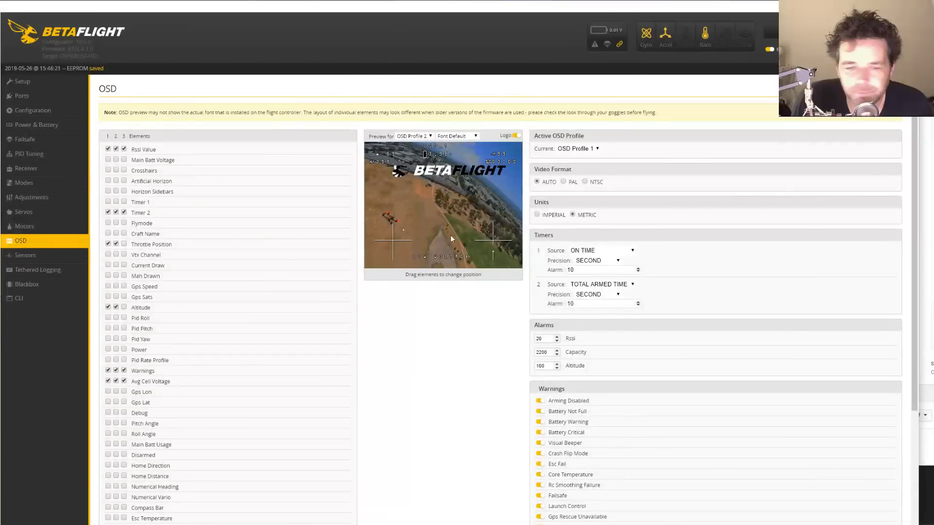
scroll(466, 359, "down", 5)
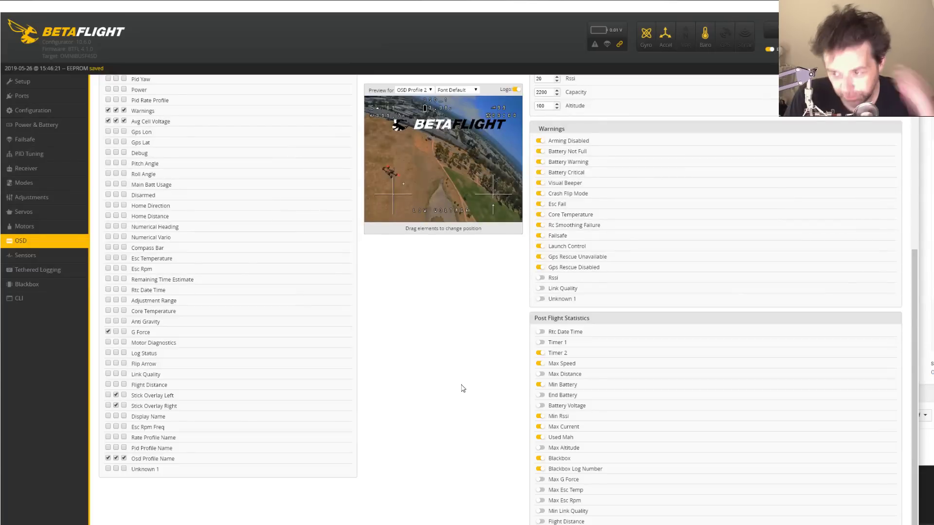
left_click(542, 407)
left_click(542, 365)
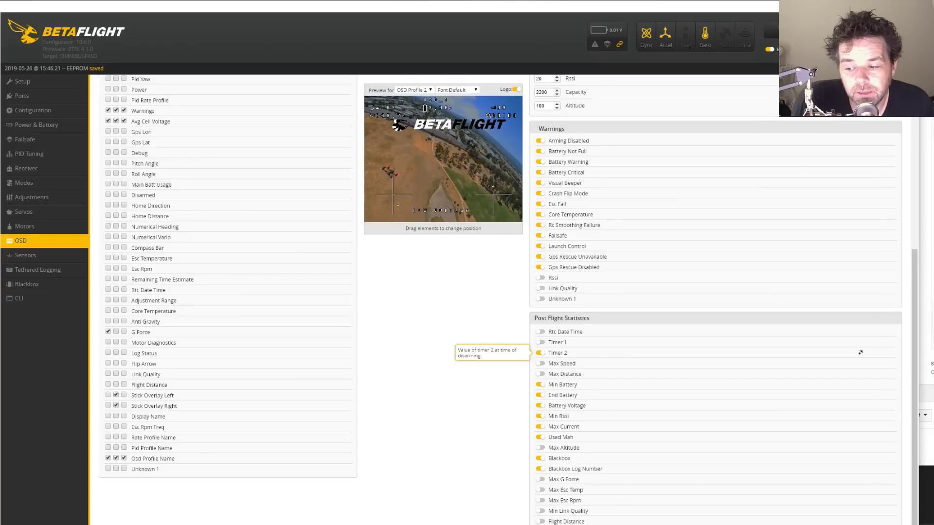
left_click(541, 480)
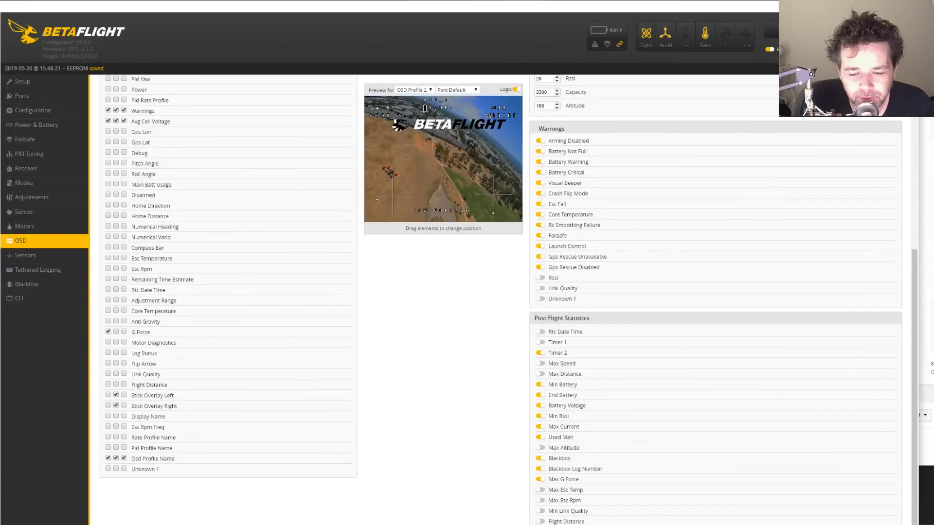
- Look over the OSD elements, warnings and post flight statistics, and save the OSD settings
scroll(469, 501, "up", 5)
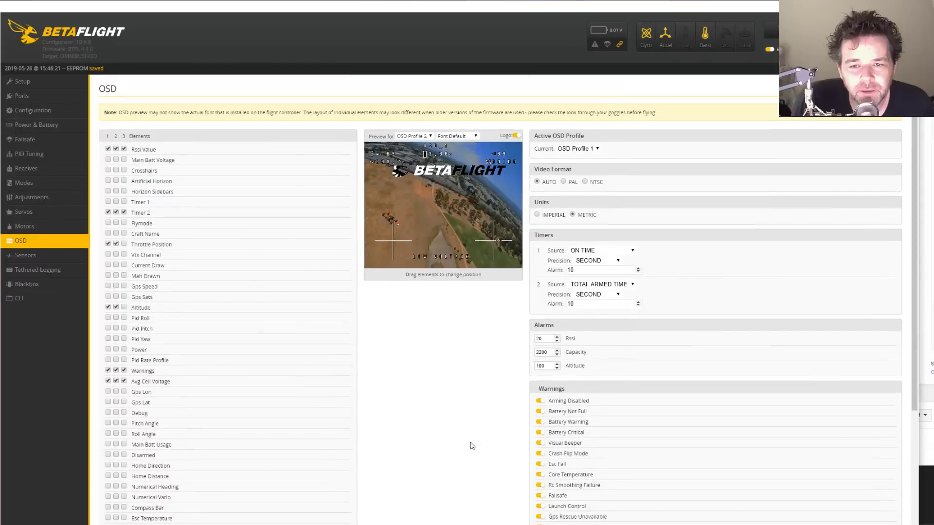
scroll(471, 445, "down", 5)
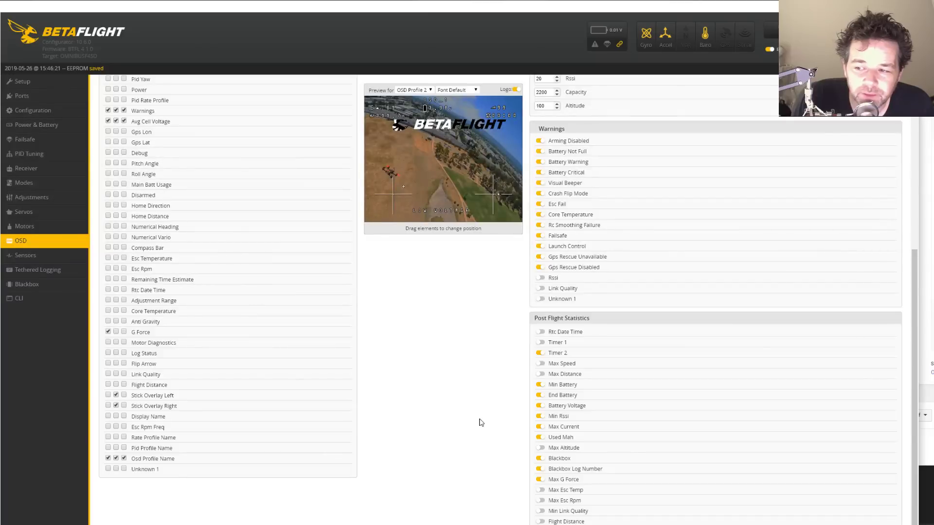
scroll(474, 384, "up", 5)
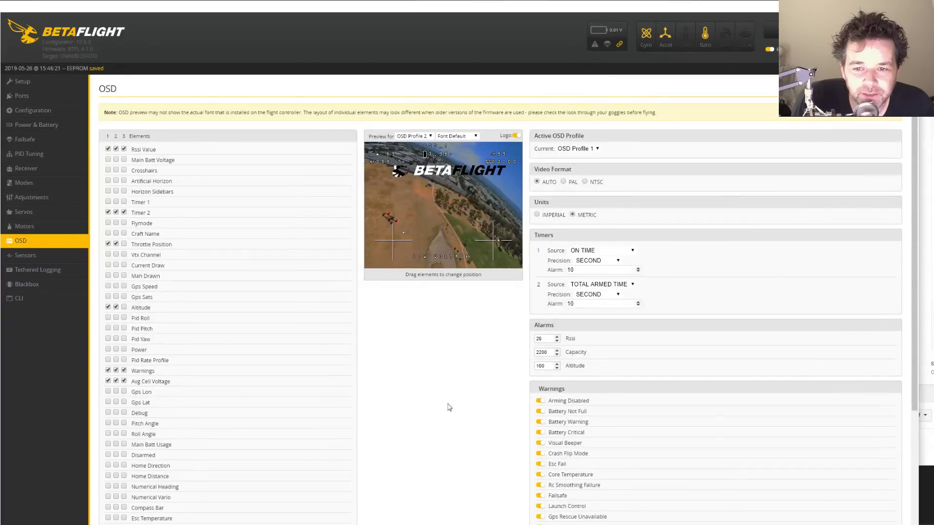
scroll(441, 422, "down", 1)
scroll(441, 422, "down", 1)
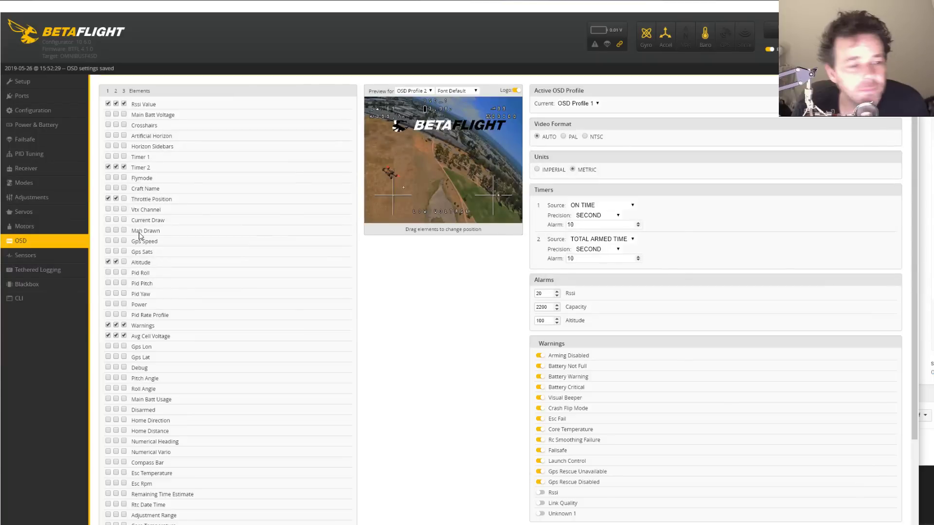
- Look through the Sensors, Tethered Logging and Blackbox pages, and enter the CLI
left_click(25, 261)
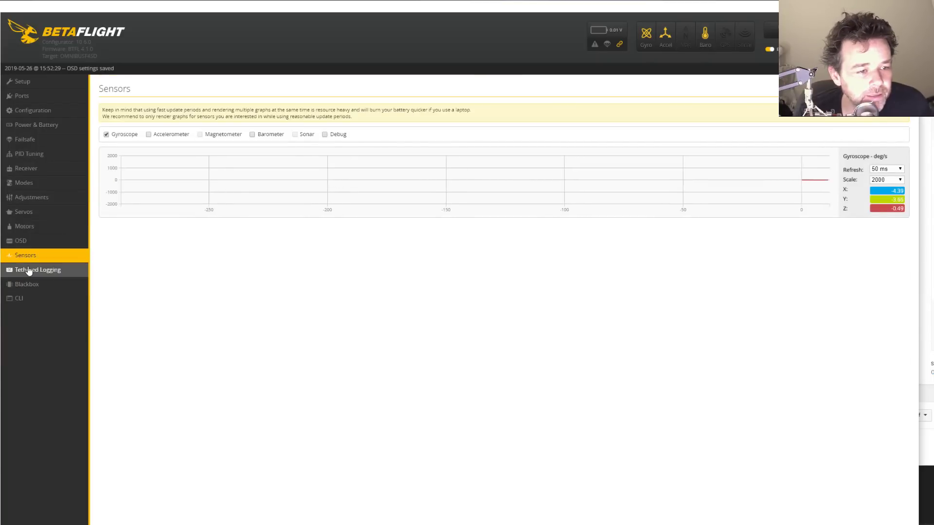
left_click(28, 270)
left_click(28, 285)
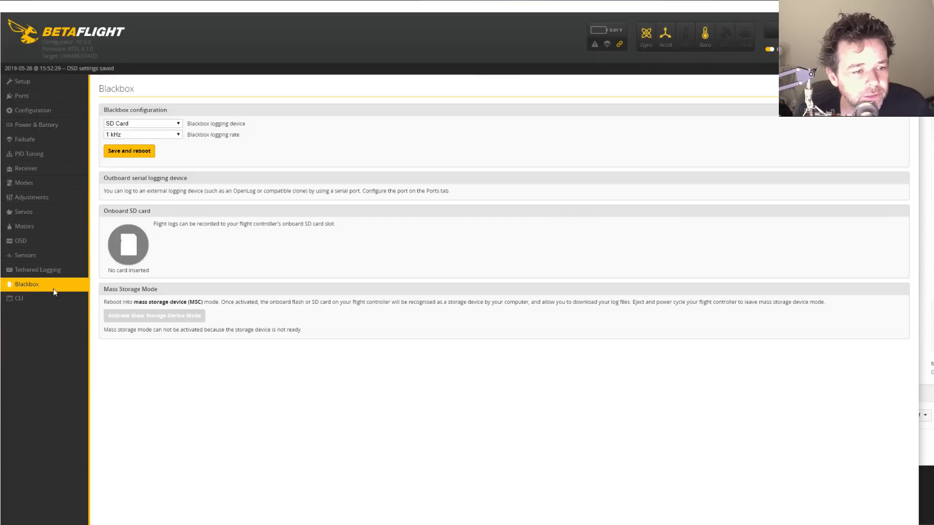
left_click(37, 299)
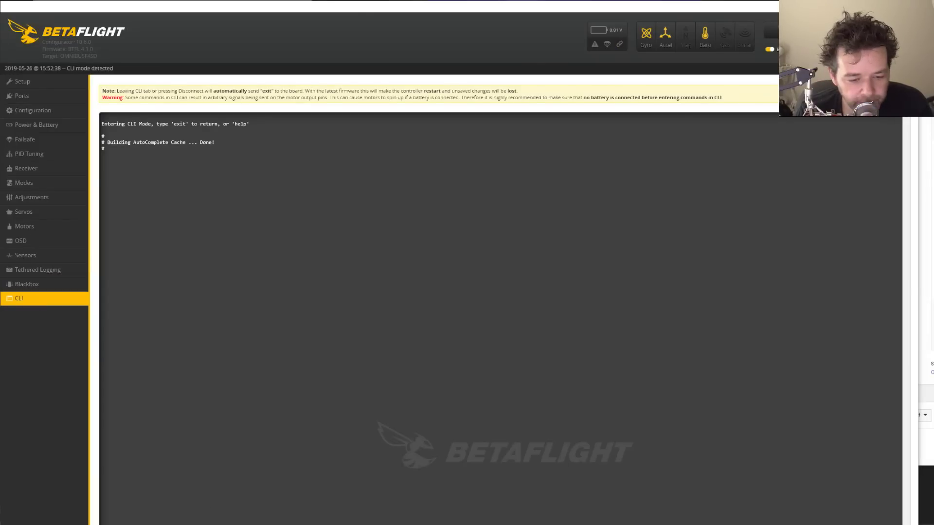
- Run the Integrated Yaw wiki commands in the CLI: use_integrated_yaw=on, iterm_rotation=off, abs_control_gain=10, p_yaw=30, d_yaw=20, i_yaw=0, f_yaw=60
key("alt+Tab")
right_click(508, 329)
left_click(524, 339)
scroll(548, 183, "up", 5)
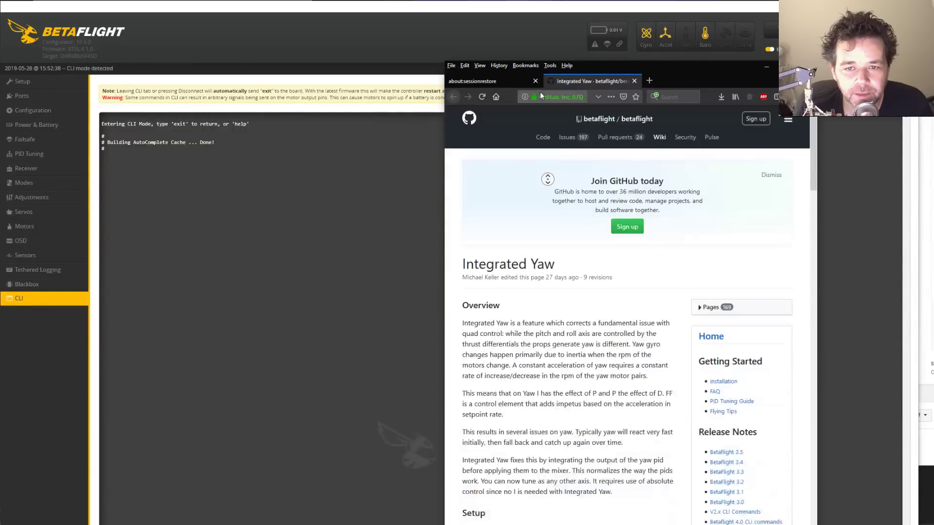
key("alt+Tab")
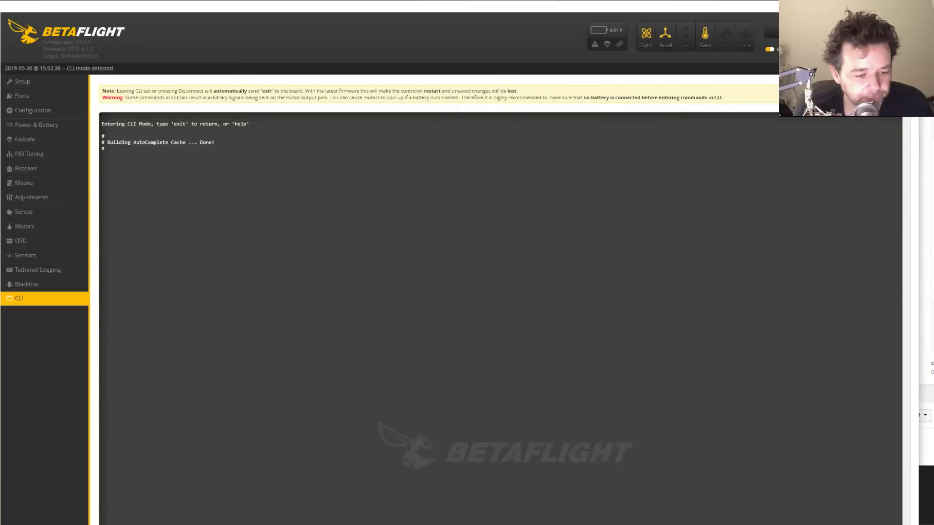
key("ctrl+v")
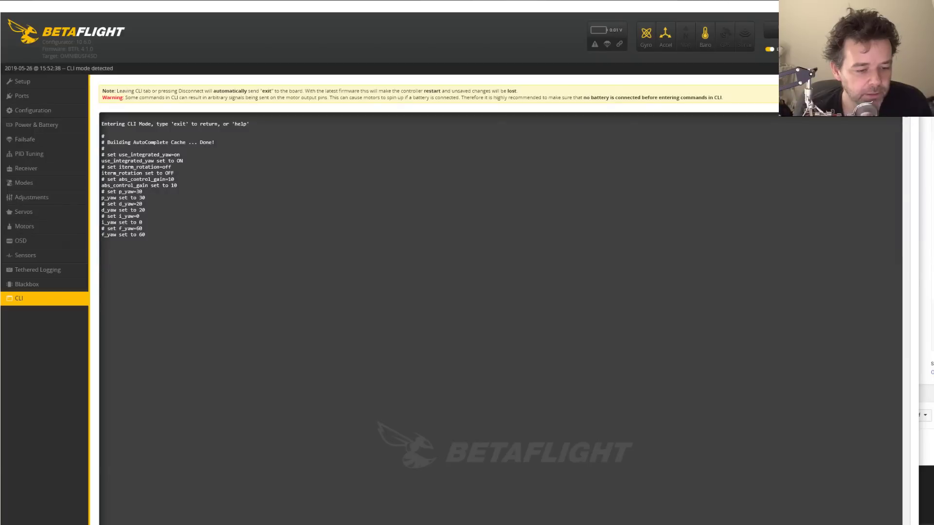
- List all CLI settings with their allowed values and examine the yaw_spin_recovery and dyn_notch_range entries
key("Return")
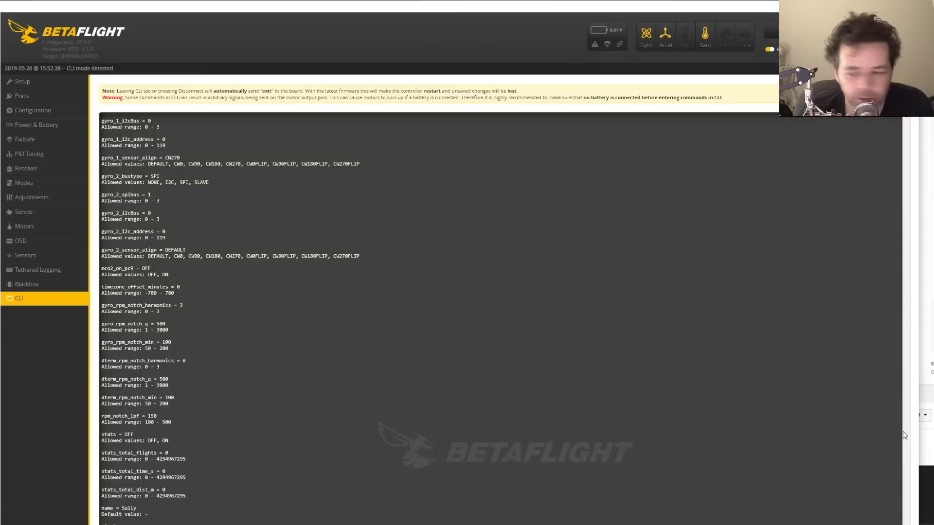
scroll(883, 420, "up", 7)
scroll(906, 515, "up", 8)
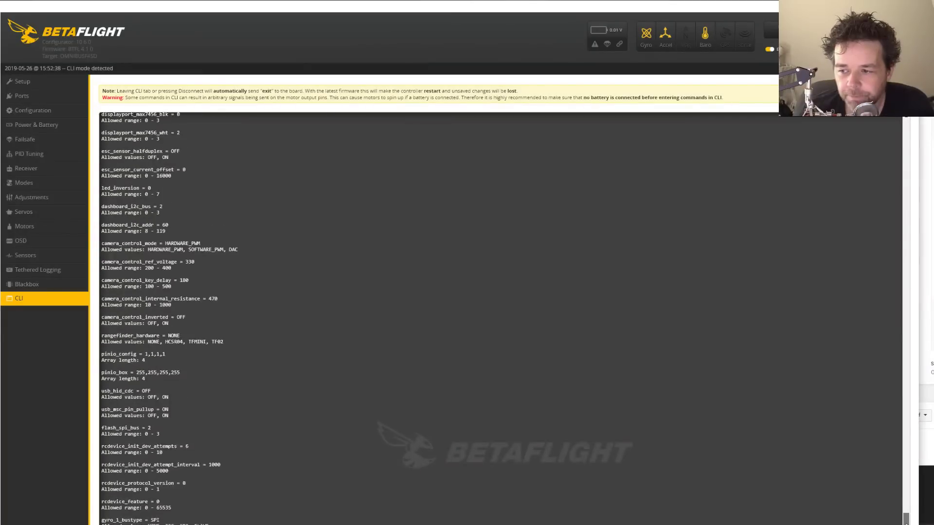
left_click_drag(905, 515, 868, 145)
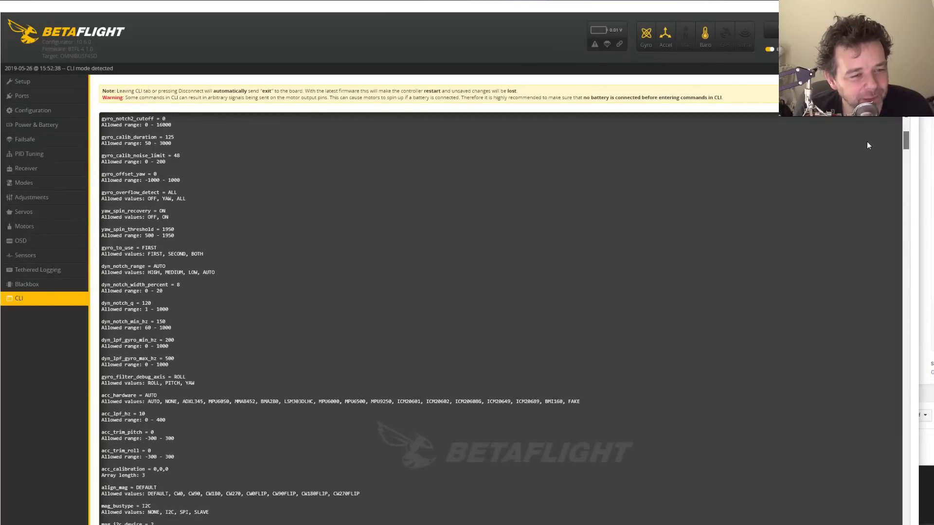
left_click_drag(191, 212, 103, 217)
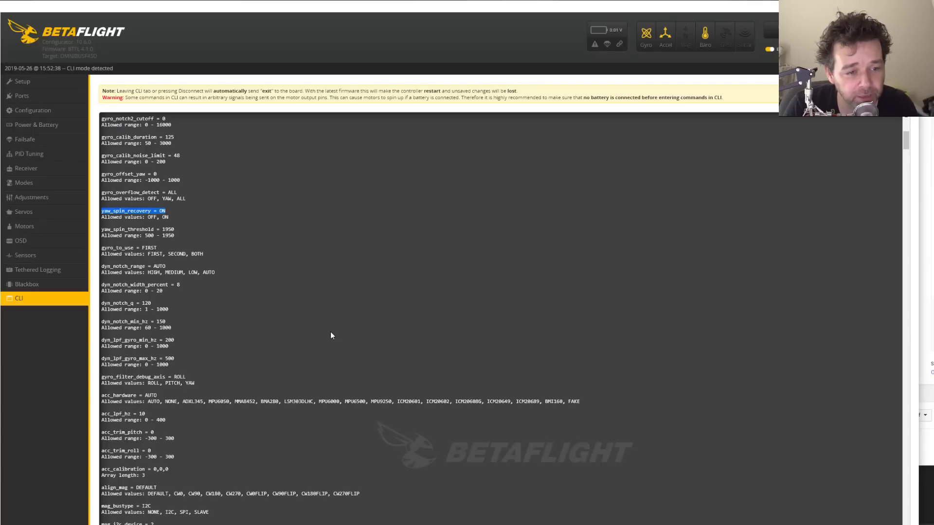
left_click(146, 268)
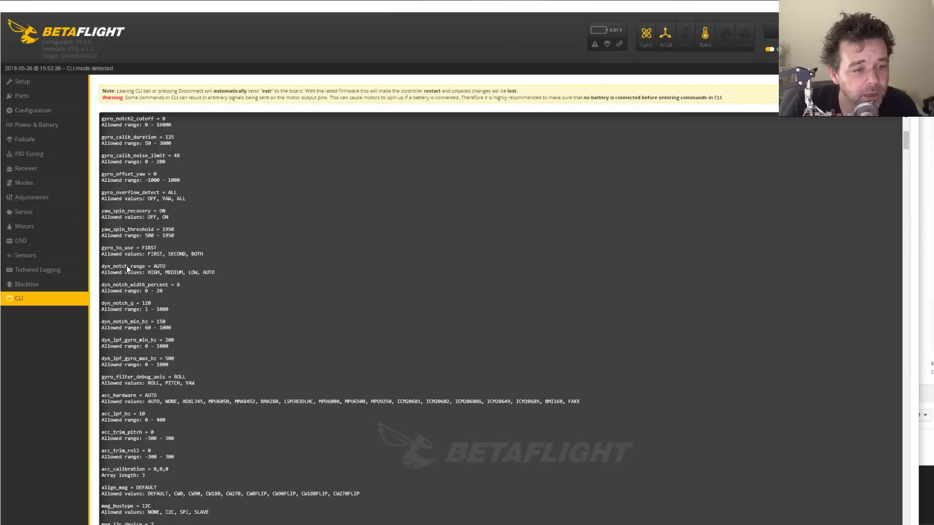
left_click_drag(103, 269, 168, 270)
right_click(156, 272)
left_click(168, 277)
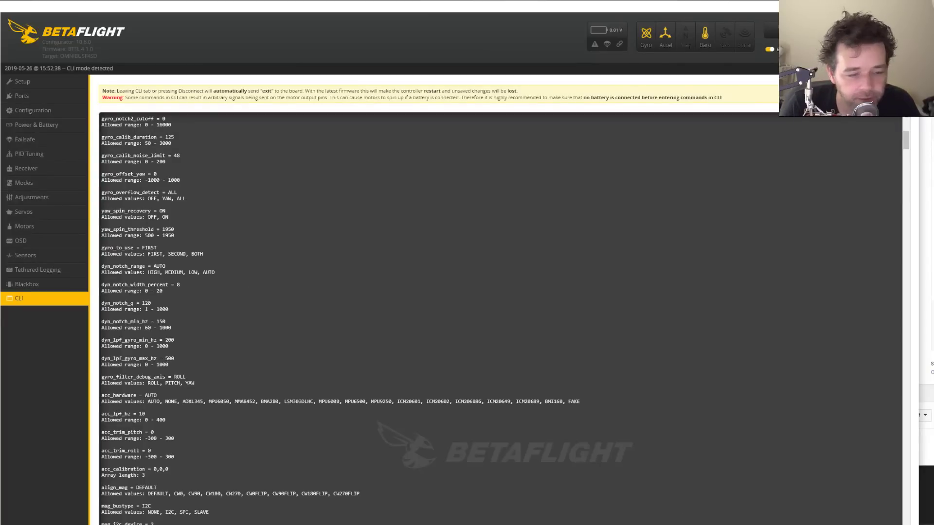
- Examine the listed settings from the dynamic notch and sensor hardware entries down to rc_smoothing_type
scroll(709, 507, "down", 1)
scroll(907, 151, "down", 3)
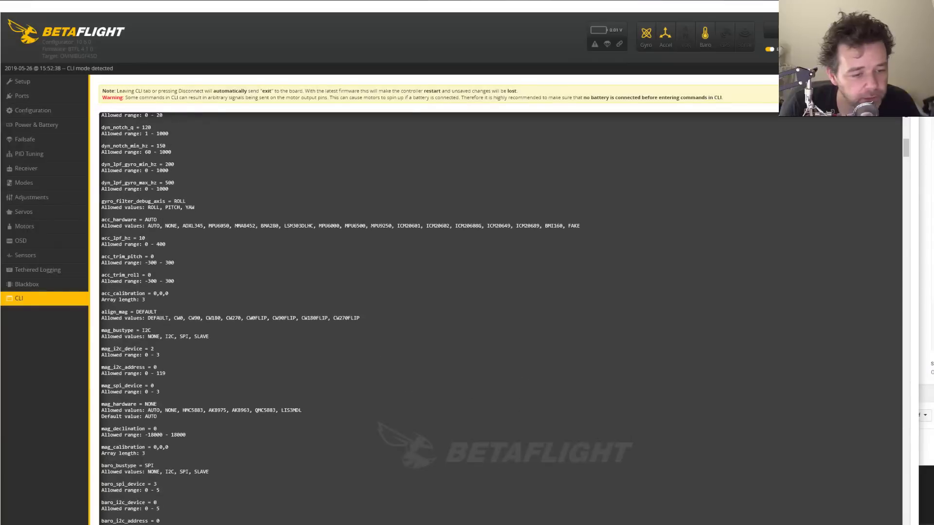
scroll(906, 146, "up", 2)
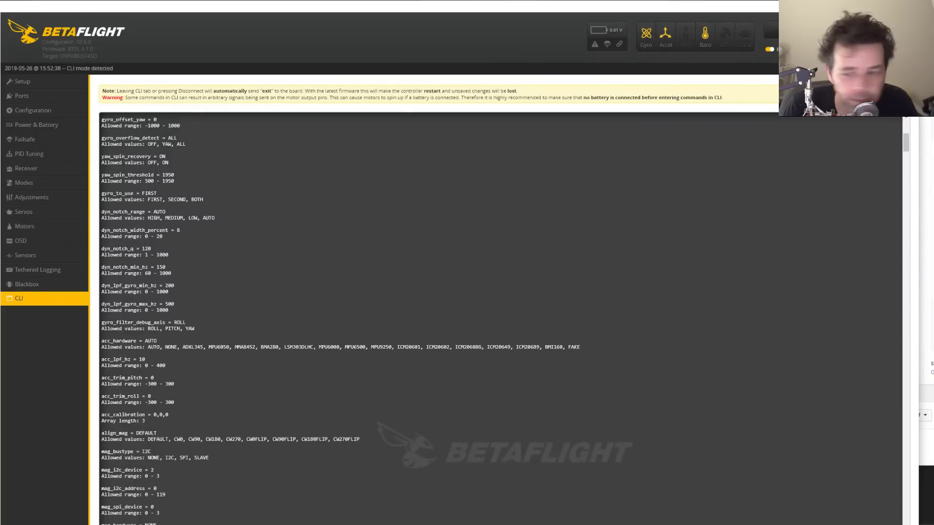
scroll(501, 317, "down", 3)
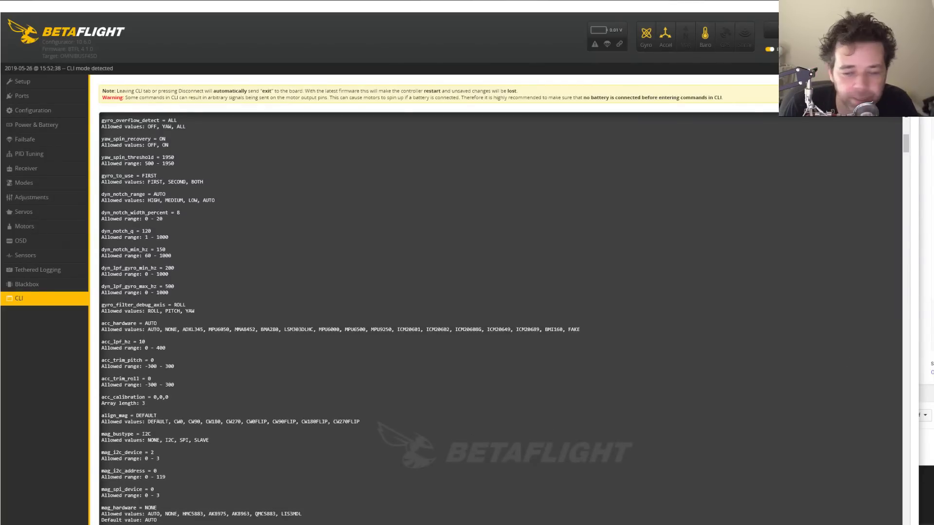
scroll(501, 316, "down", 3)
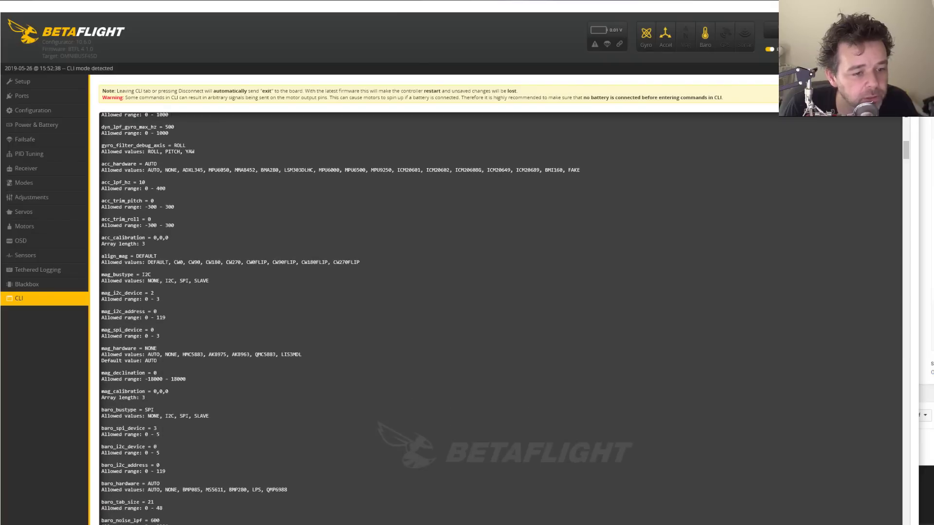
scroll(501, 316, "down", 3)
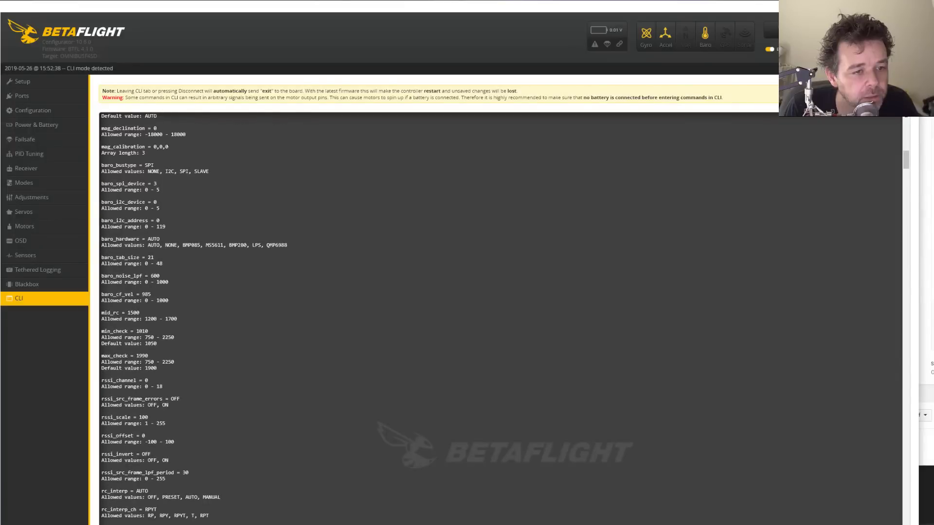
scroll(501, 316, "down", 2)
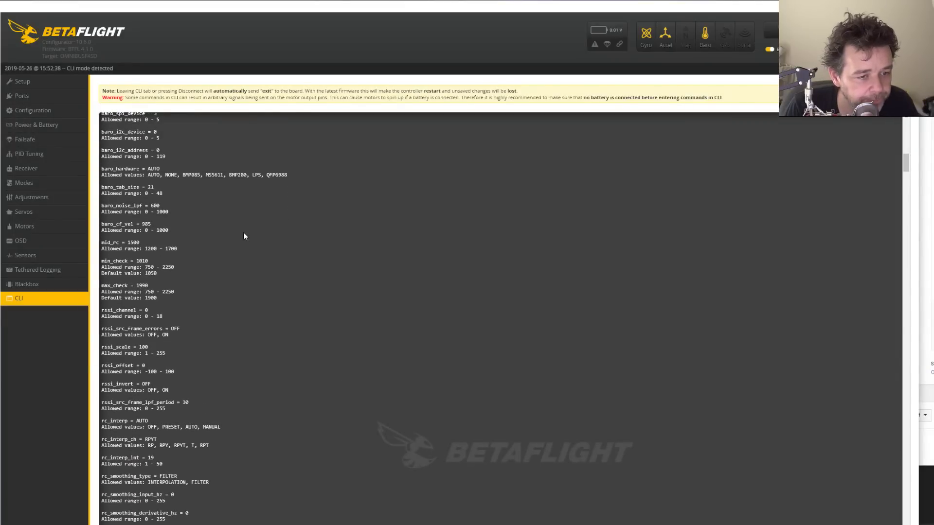
left_click_drag(103, 495, 165, 495)
left_click(173, 475)
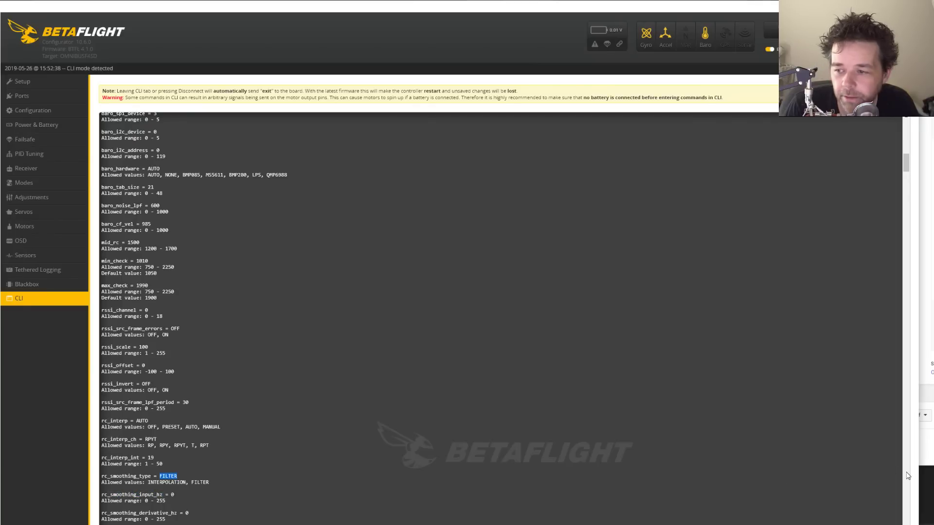
- Examine the listed receiver, blackbox, motor, failsafe and battery settings down to rates_type and its allowed values
scroll(908, 476, "down", 8)
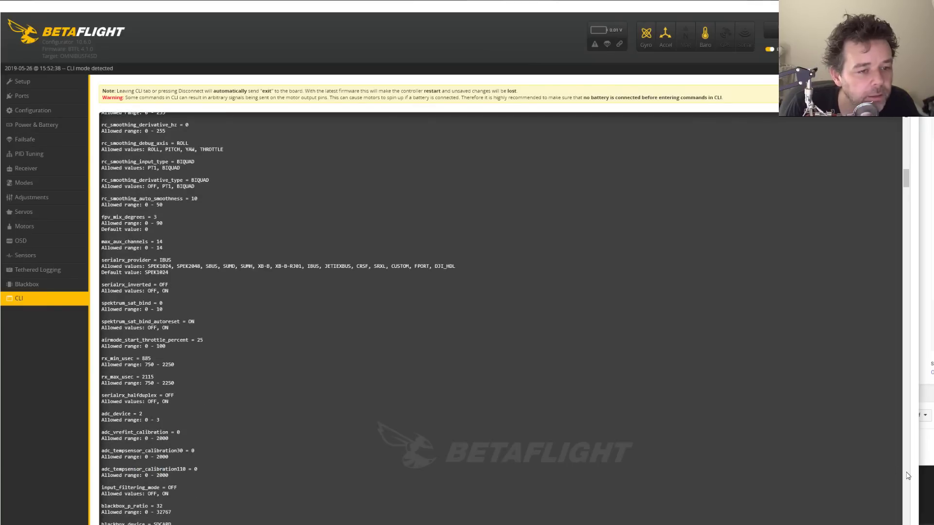
scroll(907, 476, "down", 8)
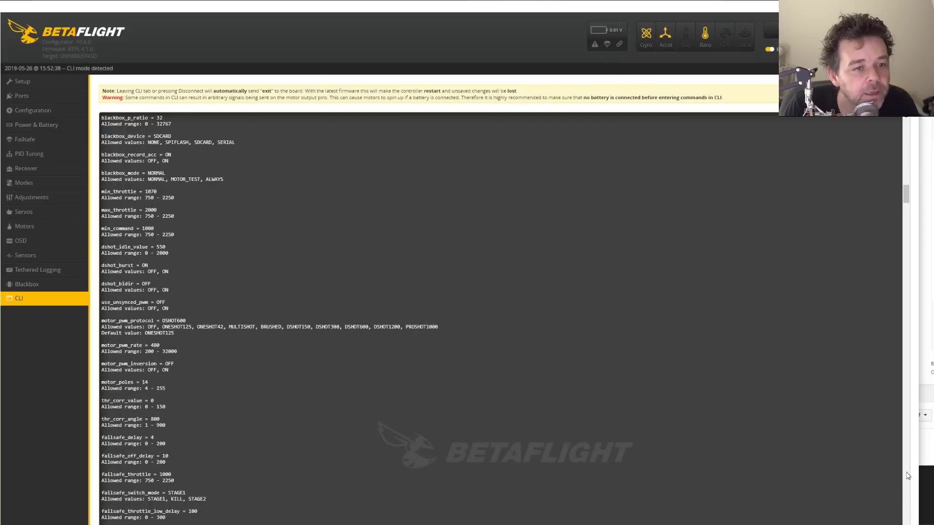
scroll(908, 476, "down", 8)
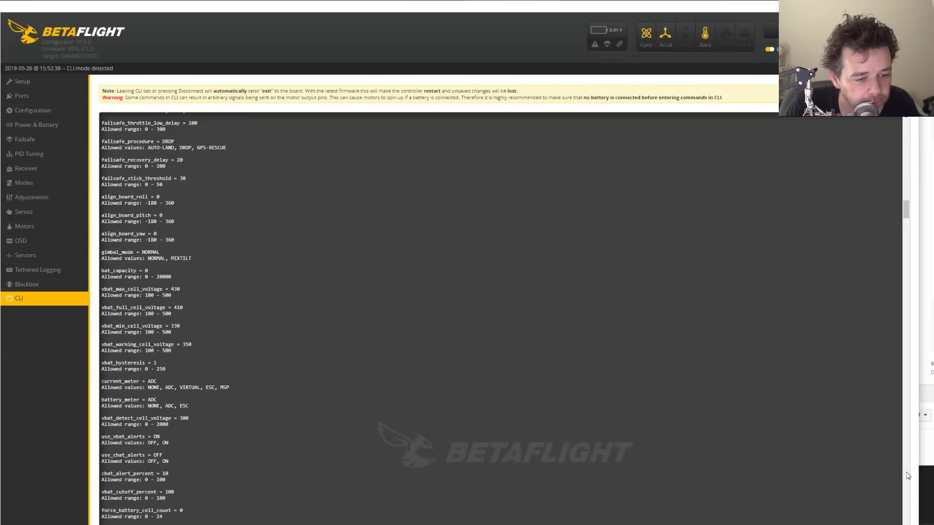
scroll(908, 475, "down", 8)
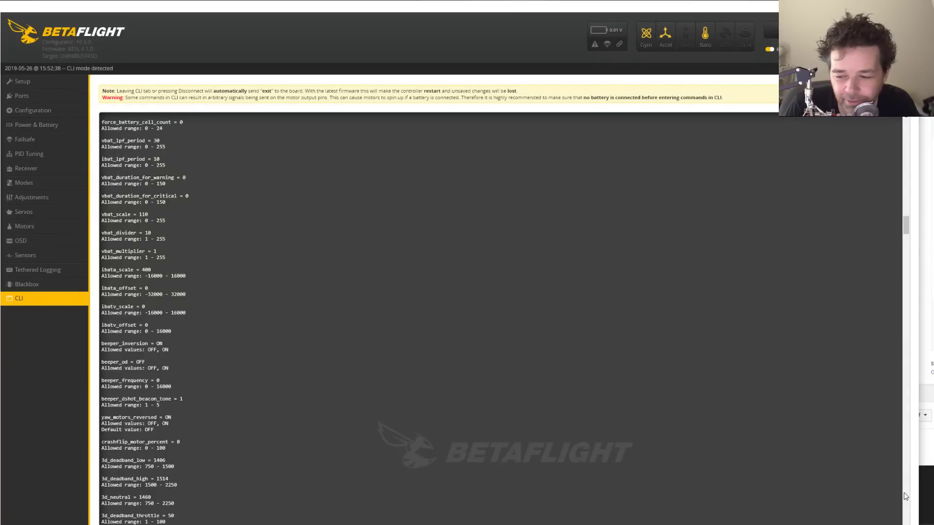
scroll(906, 497, "down", 8)
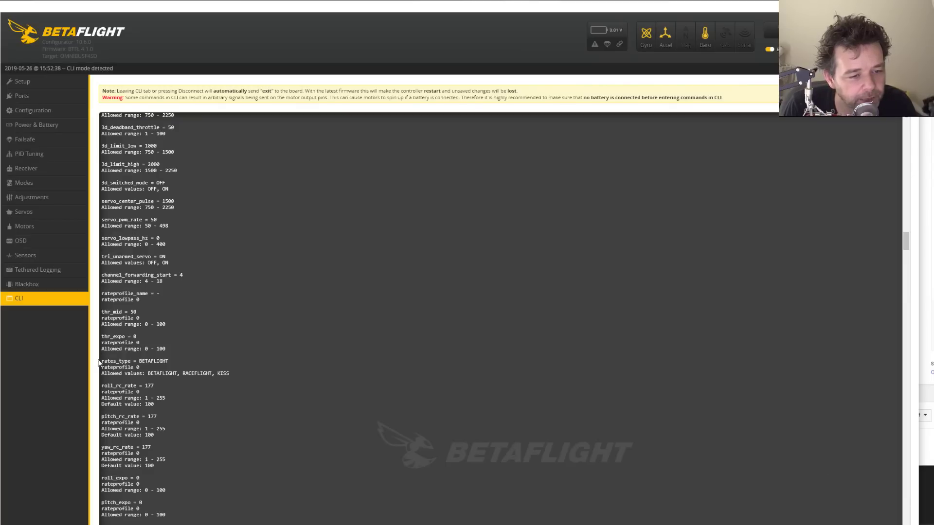
left_click_drag(103, 363, 157, 375)
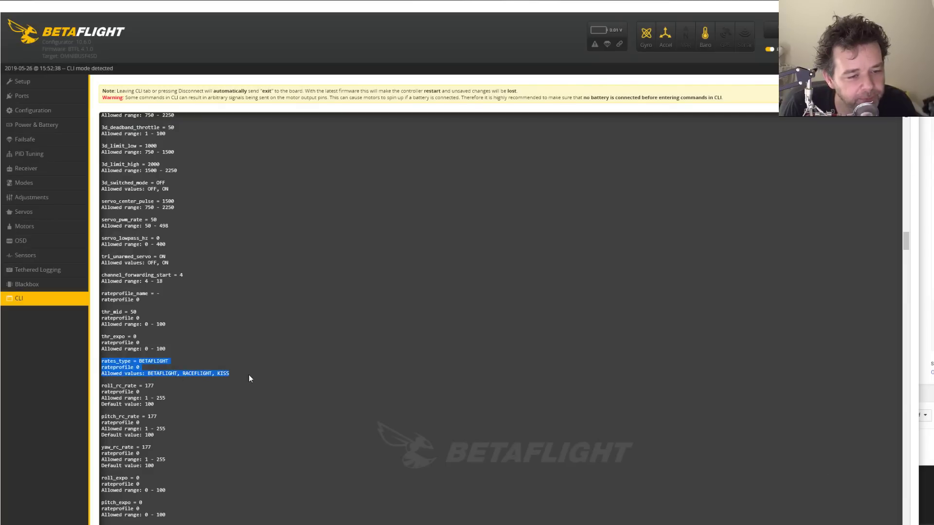
left_click_drag(252, 375, 105, 374)
left_click(353, 383)
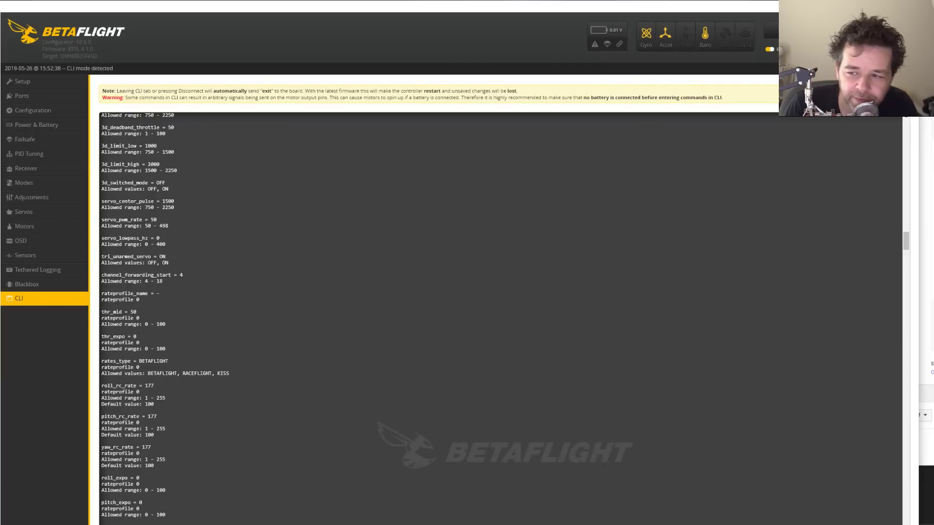
- Examine the listed rate limit, TPA and GPS rescue settings down to the yaw_control_reversed entry
scroll(502, 316, "down", 8)
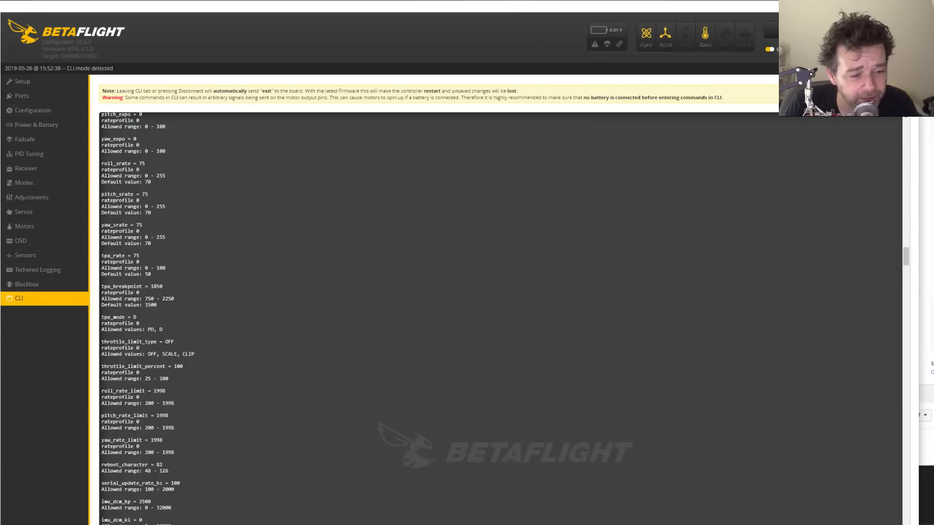
scroll(501, 316, "down", 8)
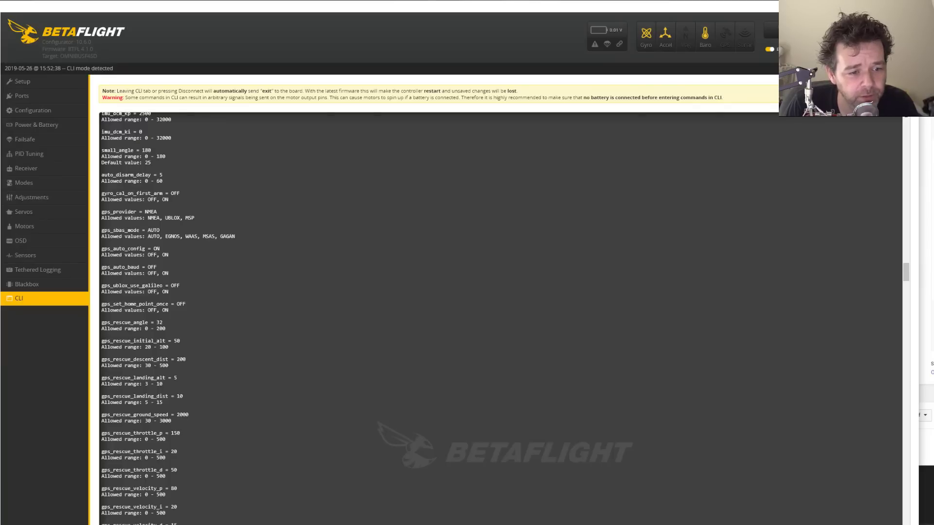
scroll(501, 317, "down", 8)
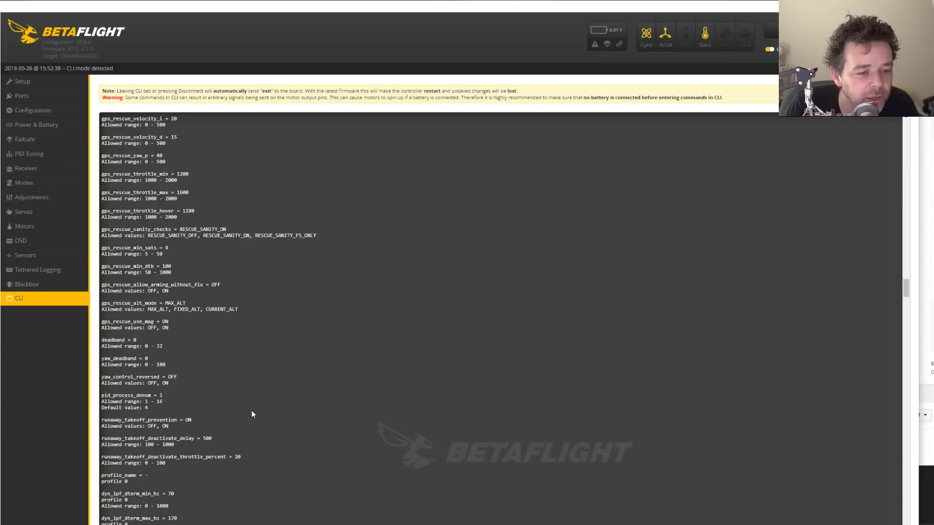
mouse_move(104, 376)
left_mouse_down()
mouse_move(194, 375)
mouse_move(101, 378)
left_mouse_up()
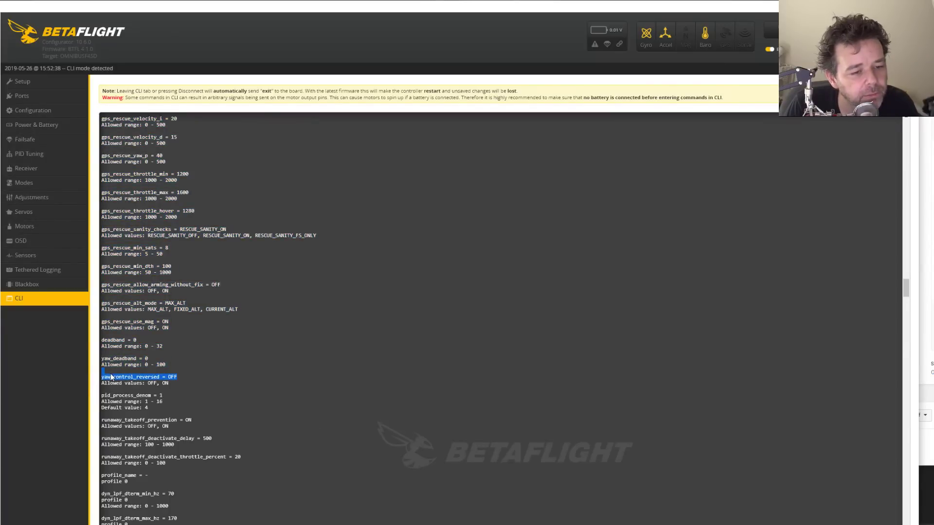
left_click(211, 389)
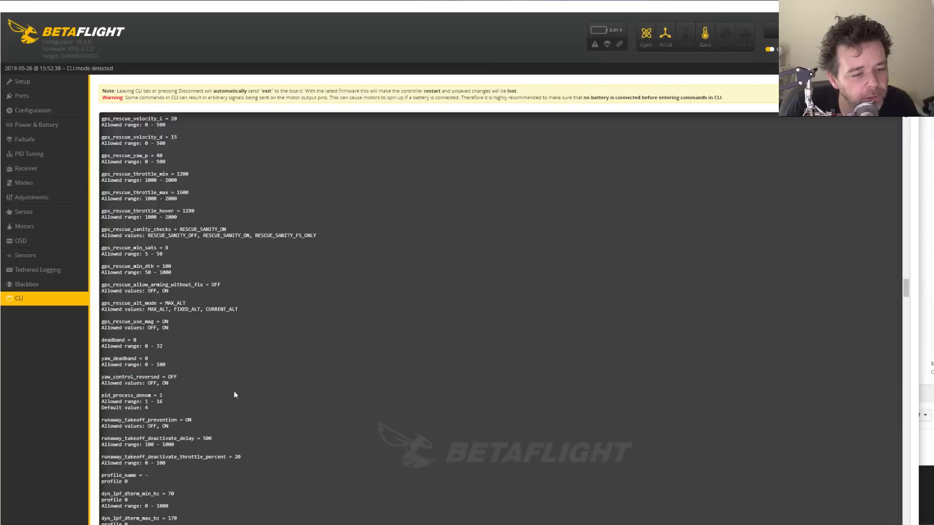
- Examine the listed yaw_control_reversed and runaway_takeoff_prevention entries with their allowed values
triple_click(181, 375)
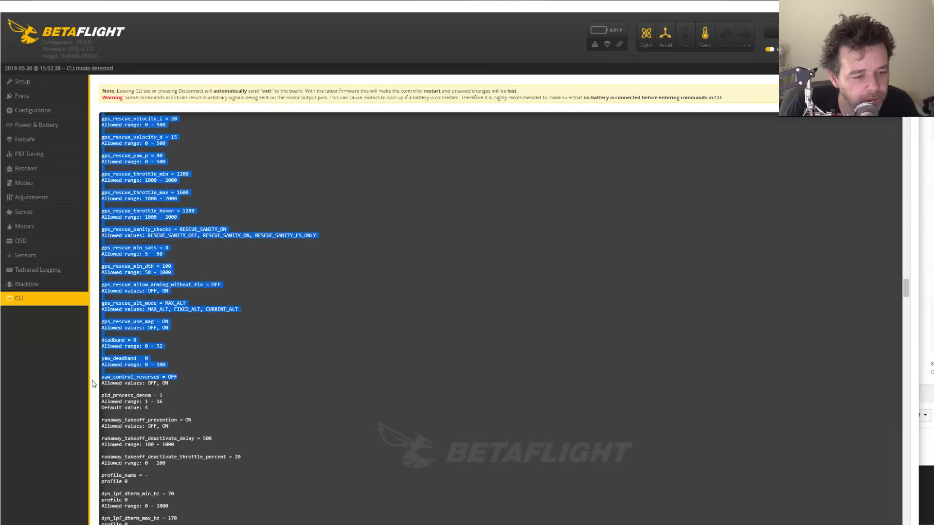
left_click(191, 376)
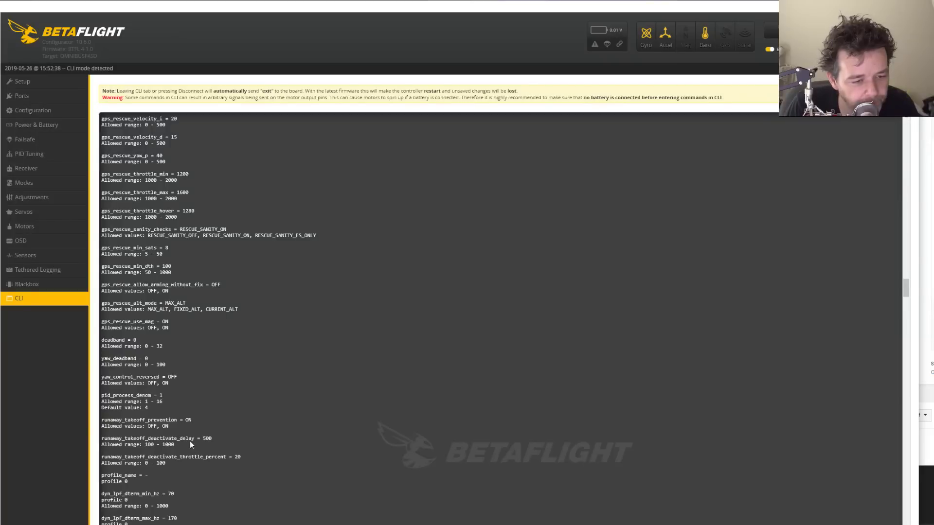
mouse_move(194, 427)
left_mouse_down()
mouse_move(108, 421)
mouse_move(192, 421)
left_mouse_up()
triple_click(108, 427)
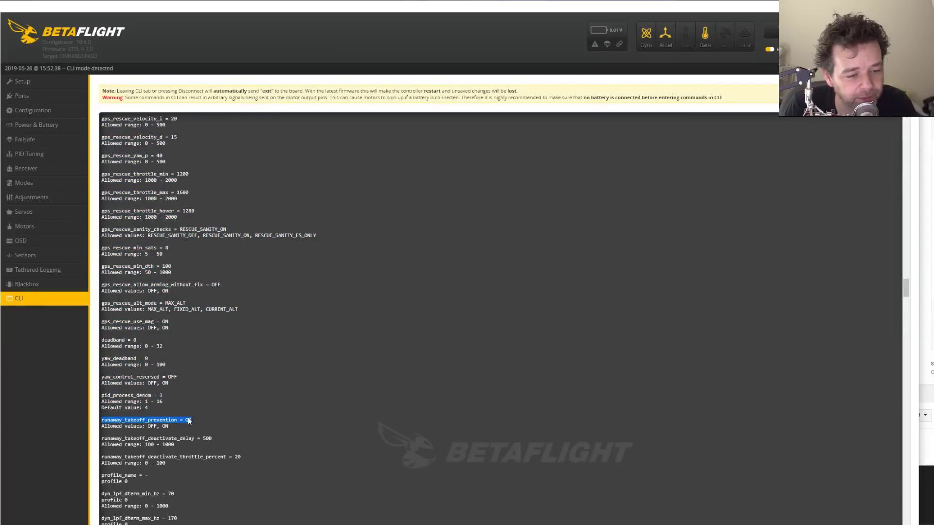
left_click(202, 445)
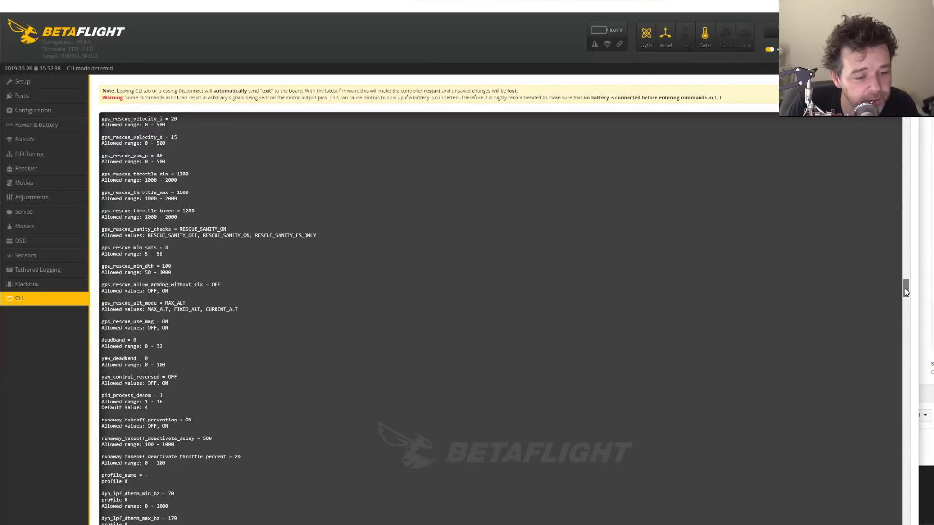
- Examine the listed crash recovery and iterm settings and continue to the gyro and rpm notch entries near the list's end
scroll(907, 292, "down", 1)
left_click_drag(906, 292, 904, 323)
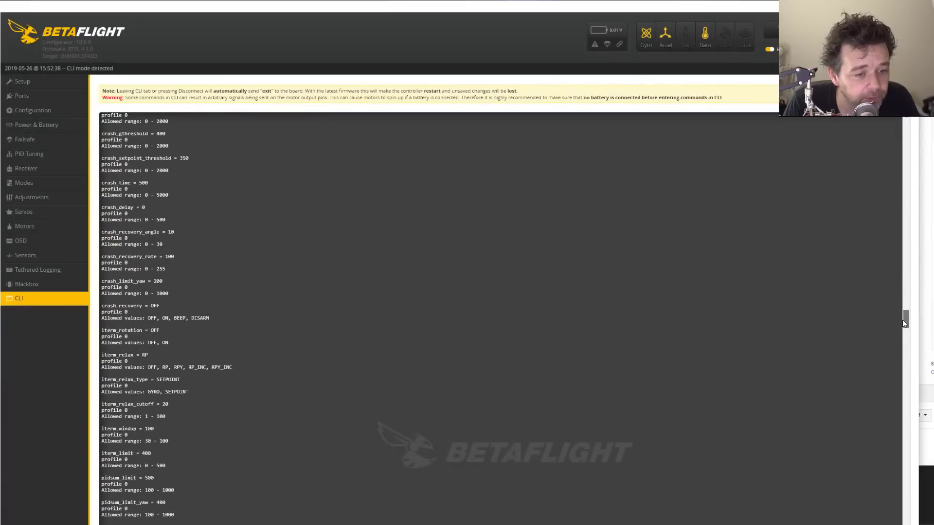
left_click_drag(903, 319, 897, 523)
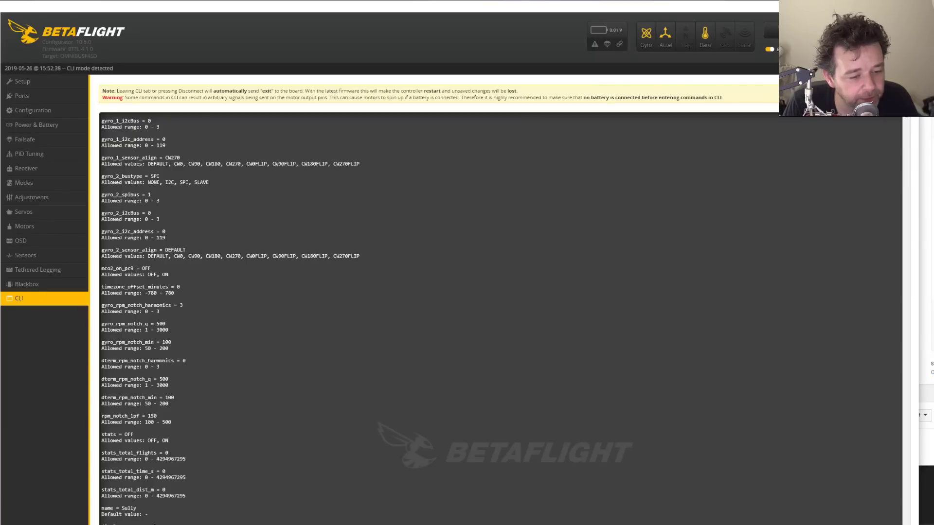
- Examine the last listed entries around name and display_name, and enter display in the CLI for completion
left_click_drag(105, 524, 100, 524)
left_click(158, 522)
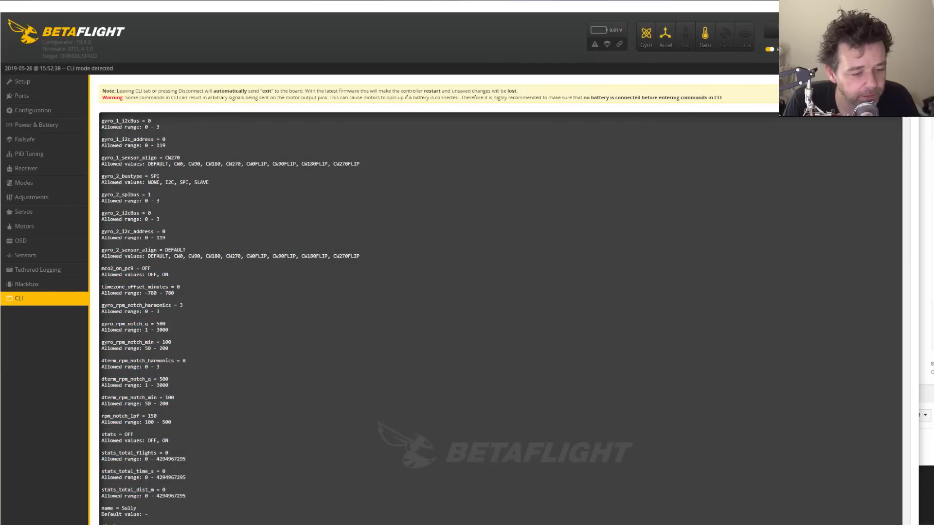
scroll(231, 315, "down", 1)
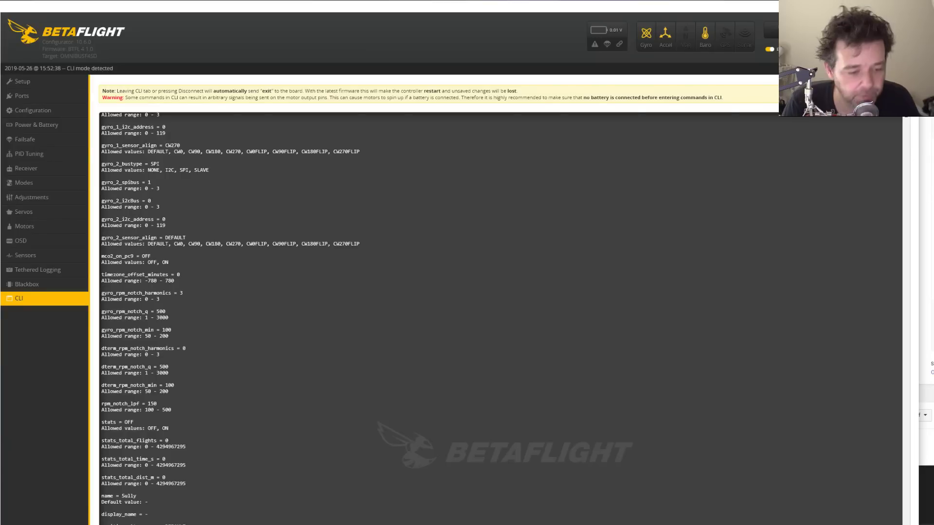
scroll(231, 319, "down", 1)
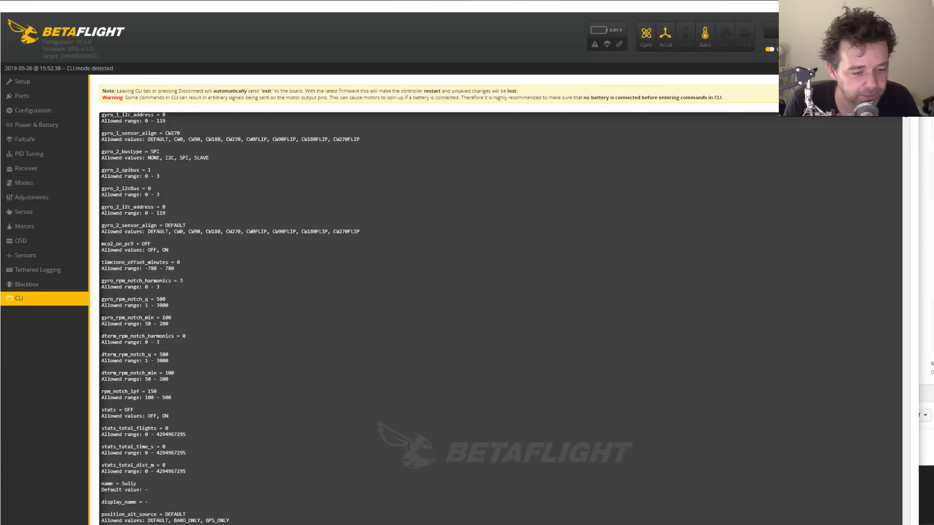
type("display")
key("Tab")
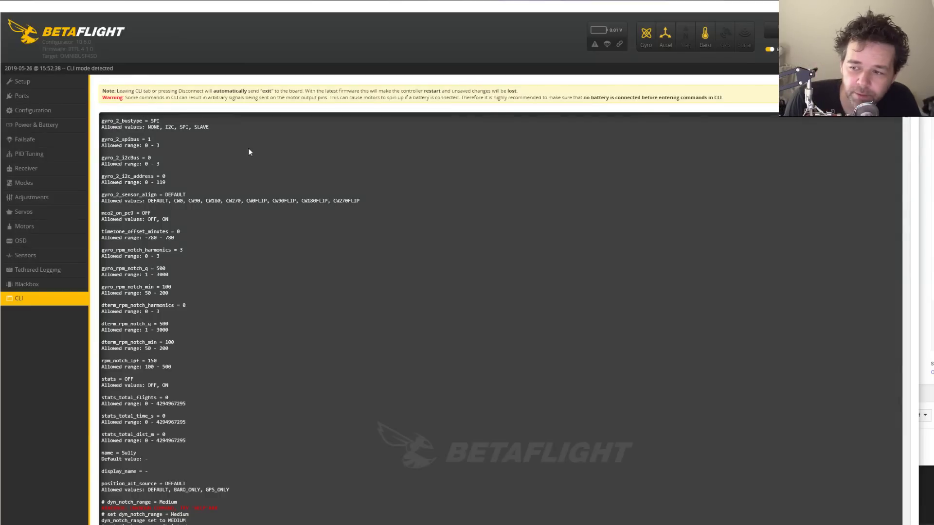
- Leave the CLI, check the Modes and Configuration settings, and look through the OSD element list
left_click(34, 183)
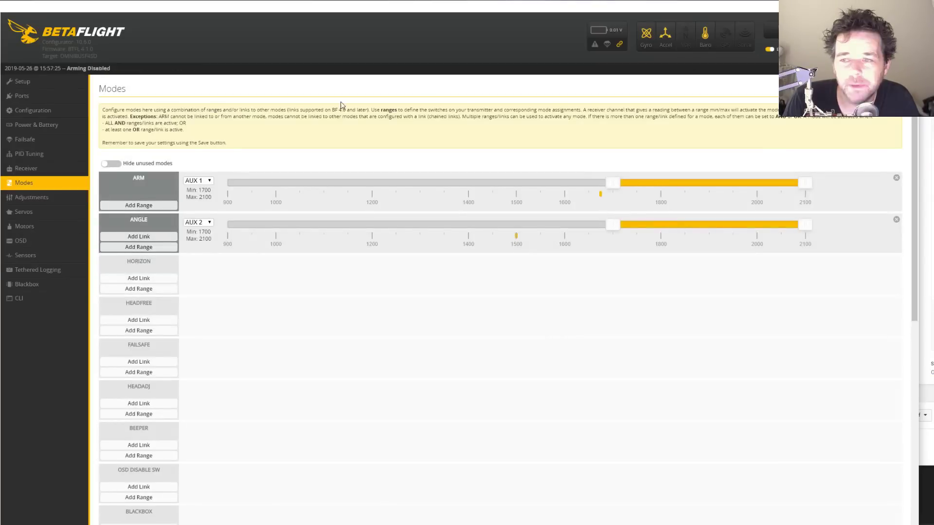
left_click(36, 114)
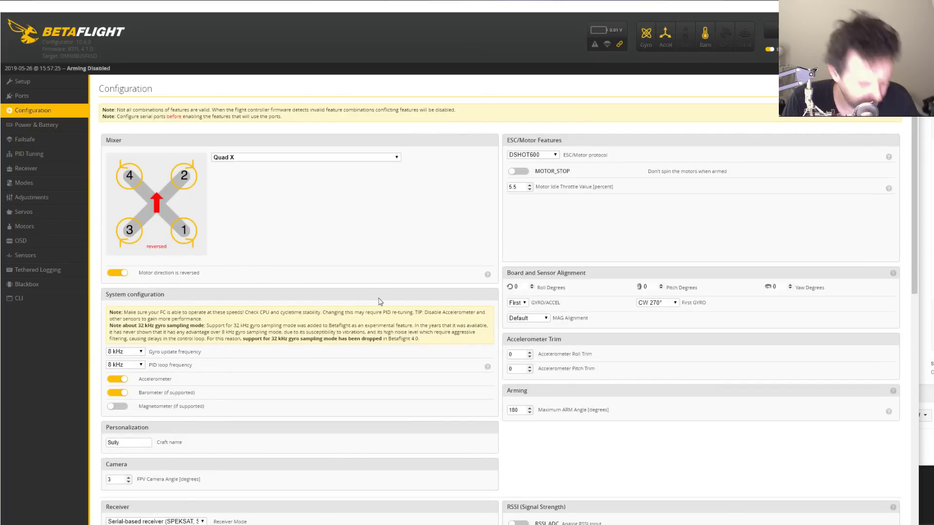
left_click(54, 241)
scroll(465, 411, "down", 5)
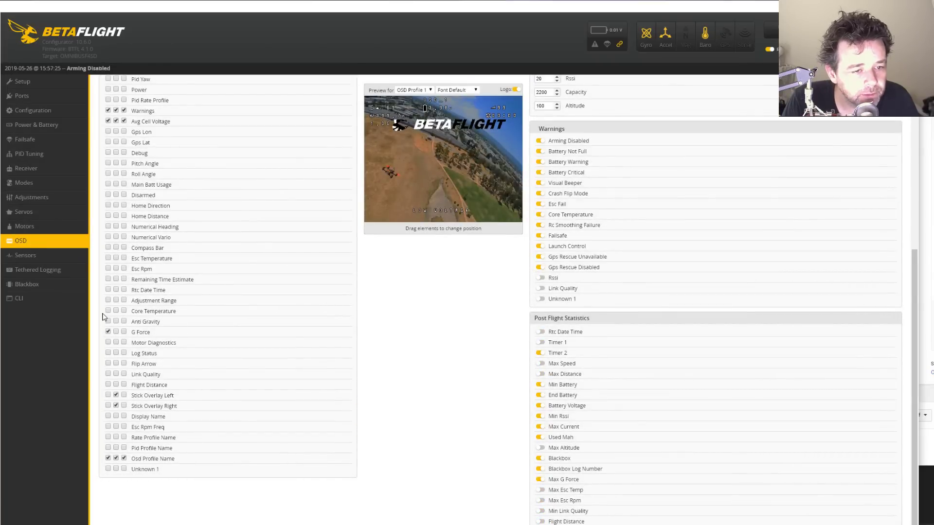
middle_click(496, 360)
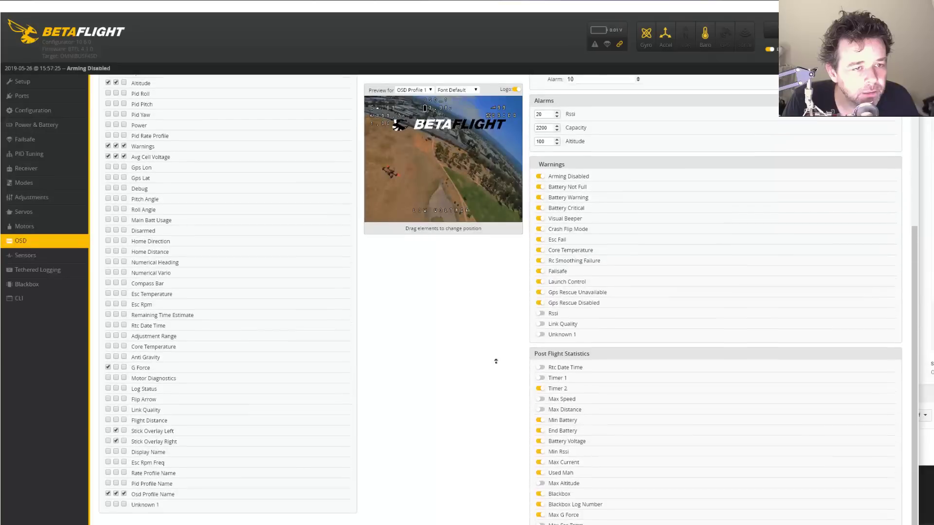
left_click(425, 312)
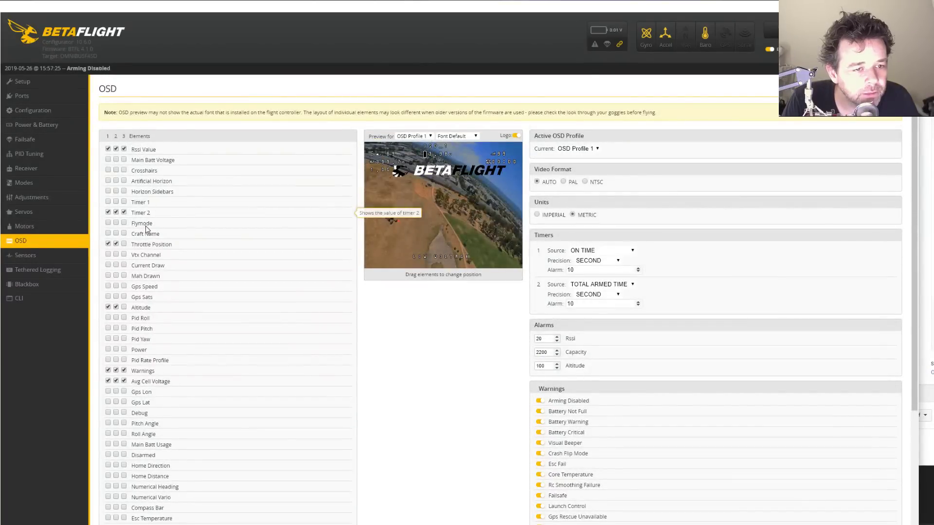
left_click(116, 234)
left_click(108, 234)
left_click(116, 234)
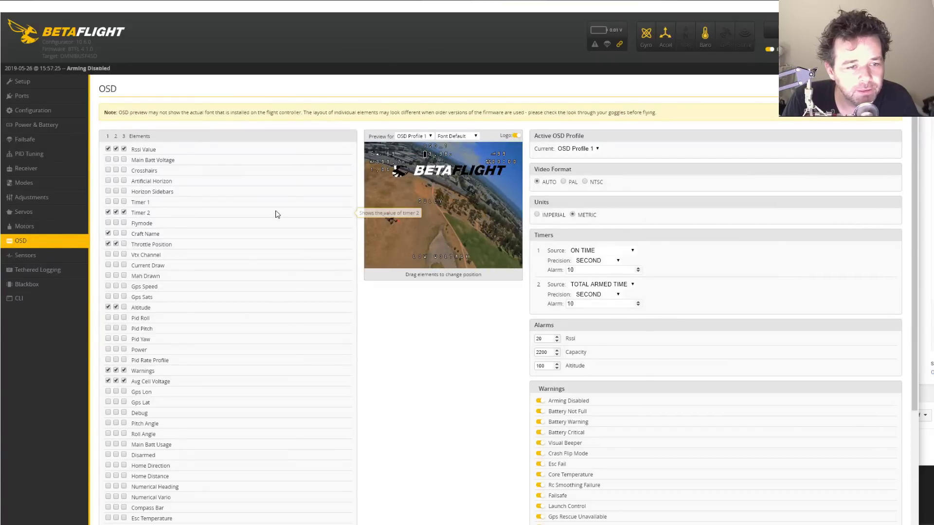
left_click(108, 234)
- Enable the Display Name OSD element for profile 2 only and place it low in the preview, just above the warning text
middle_click(411, 324)
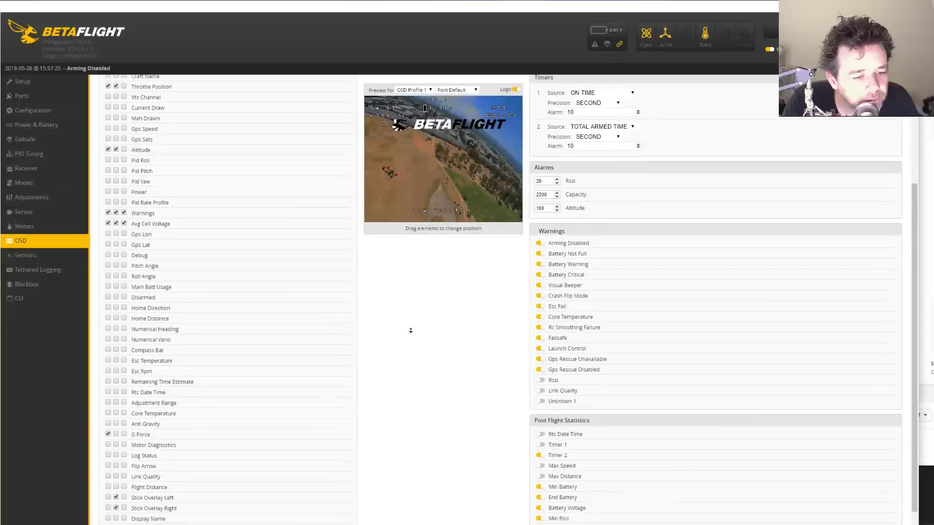
middle_click(411, 331)
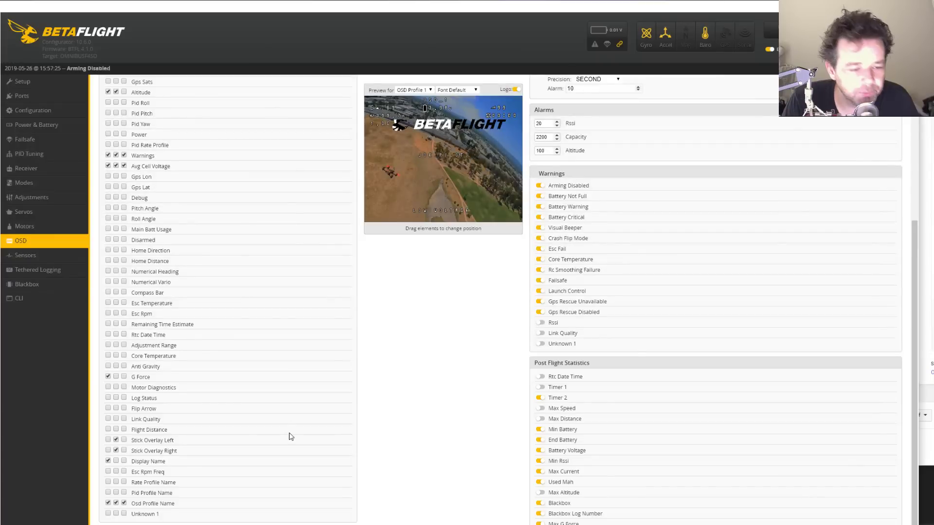
left_click_drag(434, 153, 417, 203)
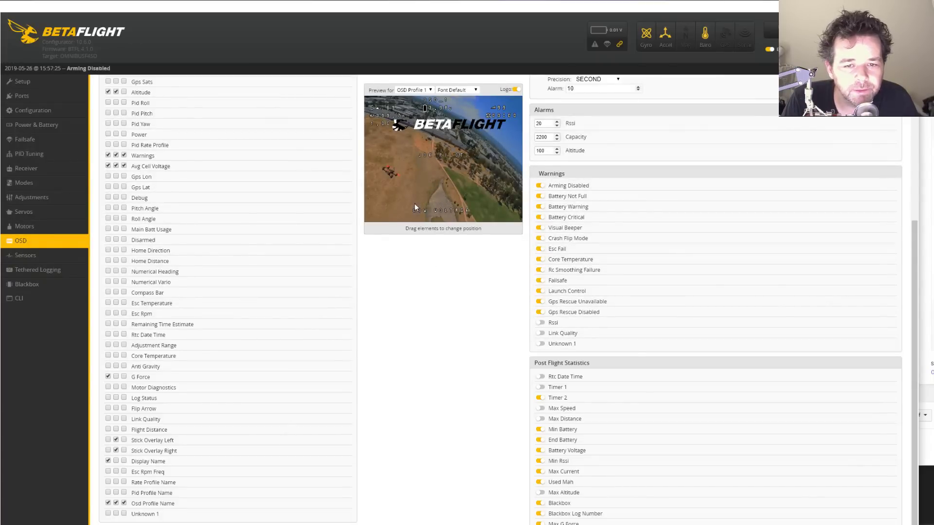
left_click(115, 461)
left_click(108, 460)
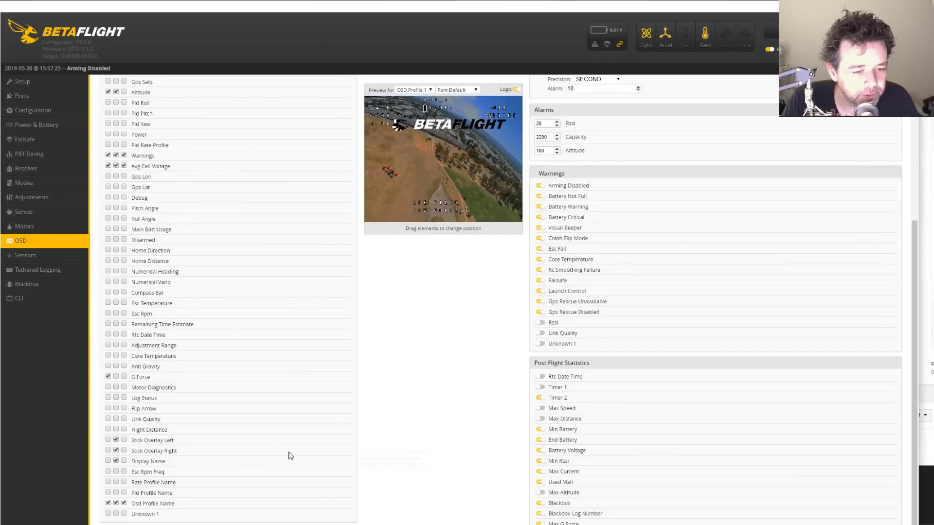
- Preview the layout of OSD Profile 2
scroll(457, 301, "up", 3)
left_click(427, 90)
left_click(426, 104)
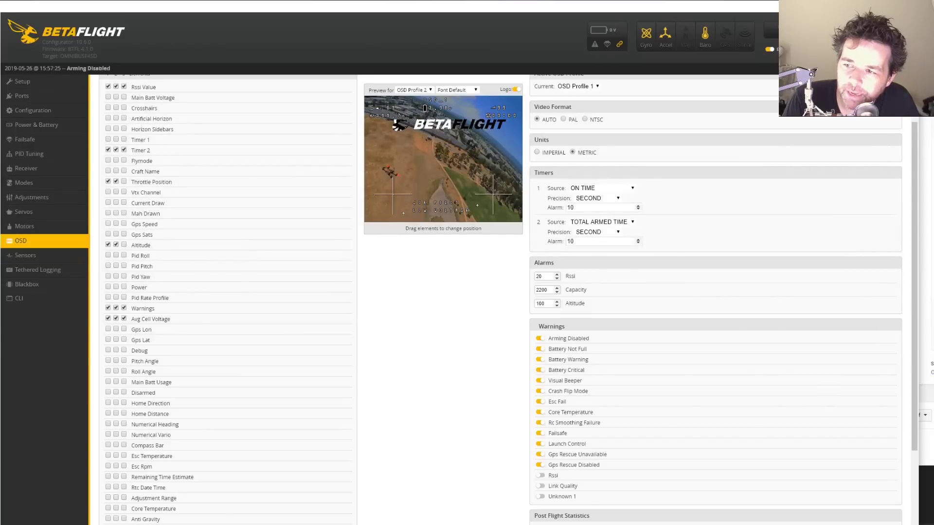
- Switch to the browser to check the YouTube live stream, and return to the OSD element list in Betaflight Configurator
key("alt+Tab")
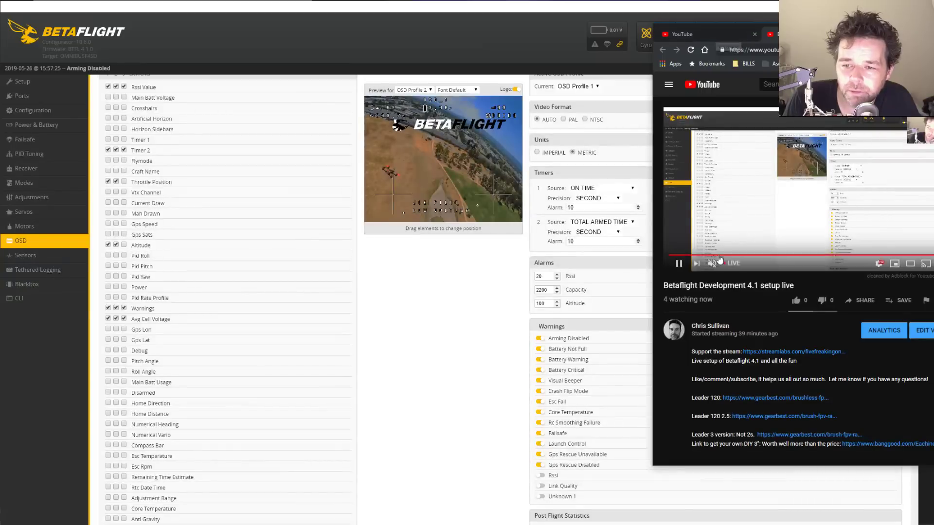
mouse_move(728, 267)
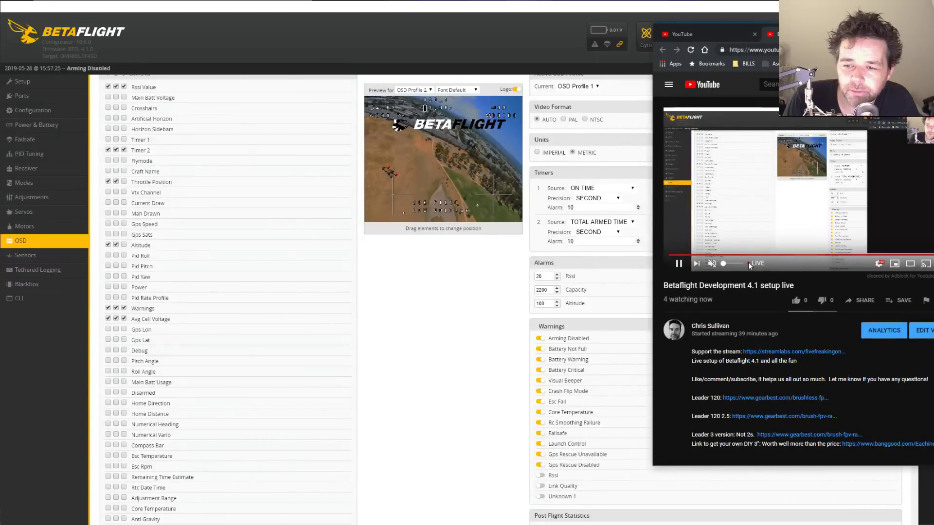
left_click(697, 37)
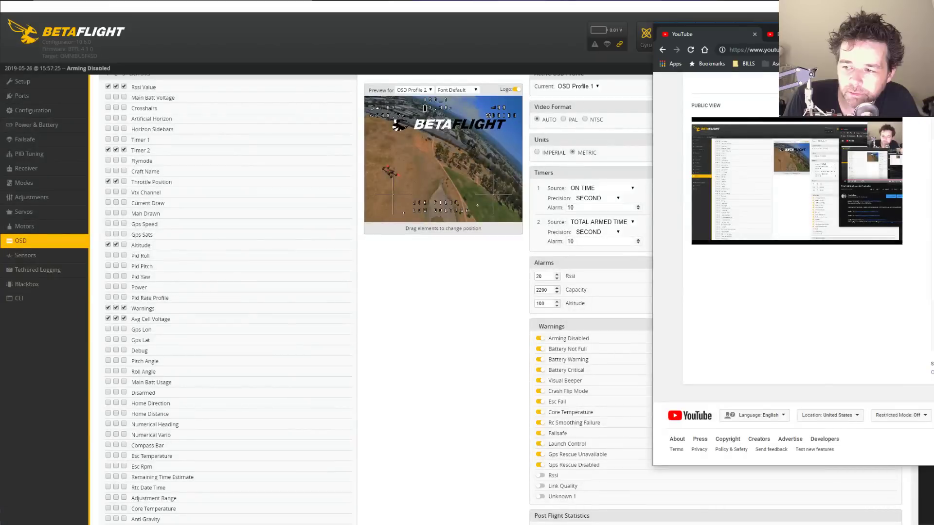
left_click(460, 347)
scroll(455, 389, "down", 4)
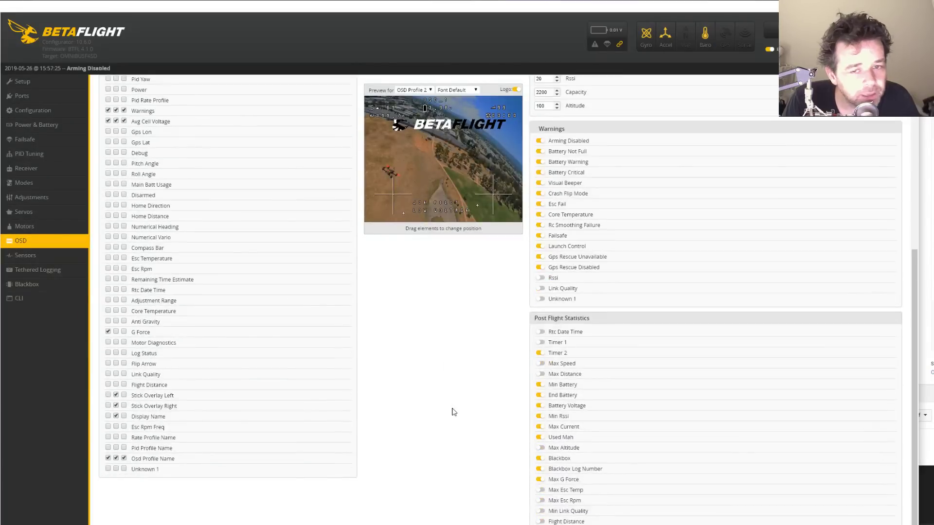
- Open the CLI and list all yaw settings with get yaw
left_click(53, 271)
left_click(29, 255)
left_click(52, 274)
left_click(42, 285)
left_click(39, 296)
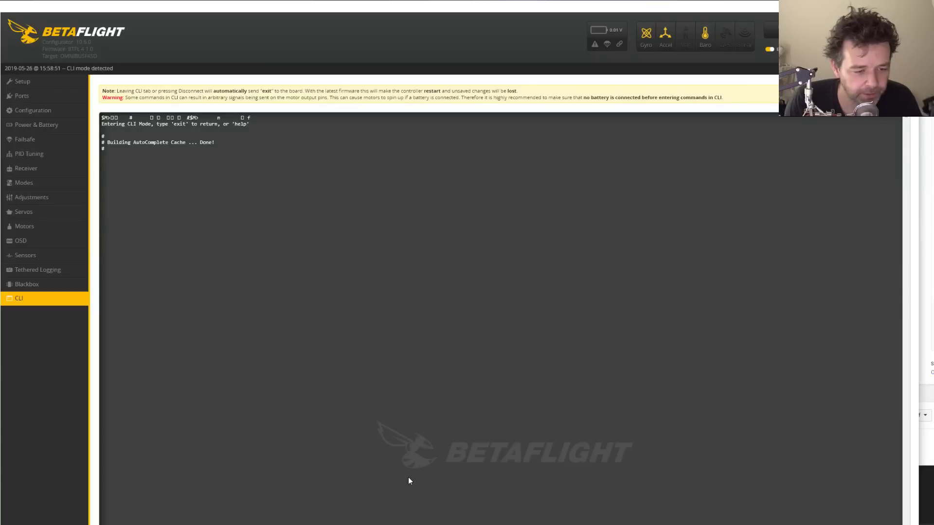
key("Return")
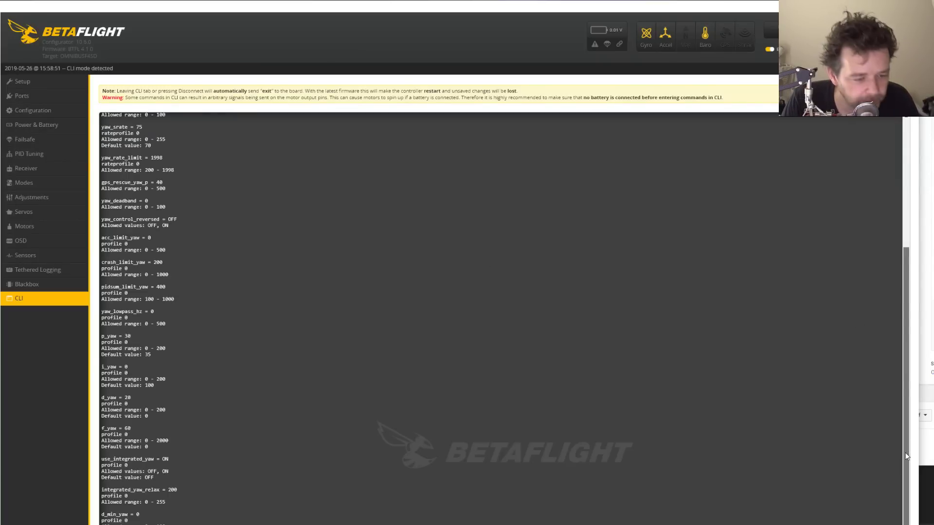
- Examine the yaw_spin_recovery and yaw_motors_reversed entries in the listed yaw settings
left_click_drag(906, 454, 897, 287)
left_click_drag(173, 179, 105, 180)
left_click(258, 266)
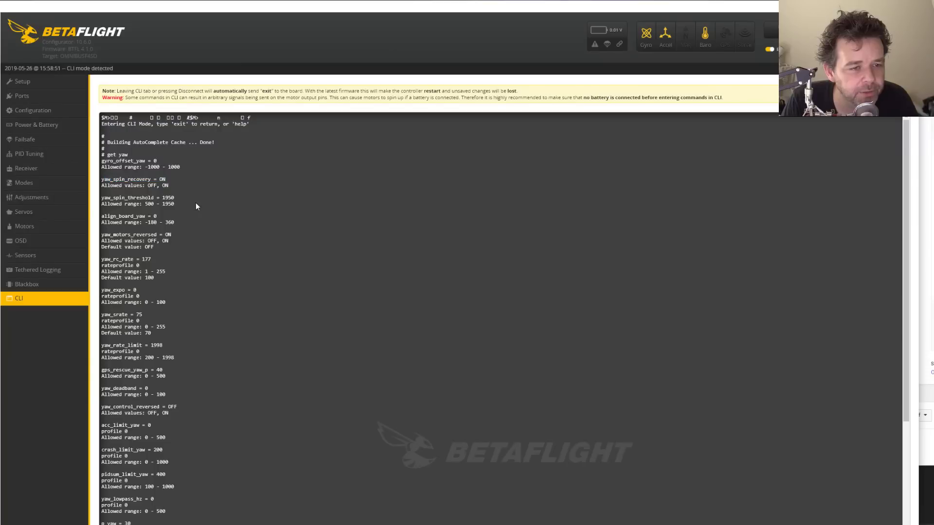
left_click_drag(171, 235, 102, 235)
left_click(179, 238)
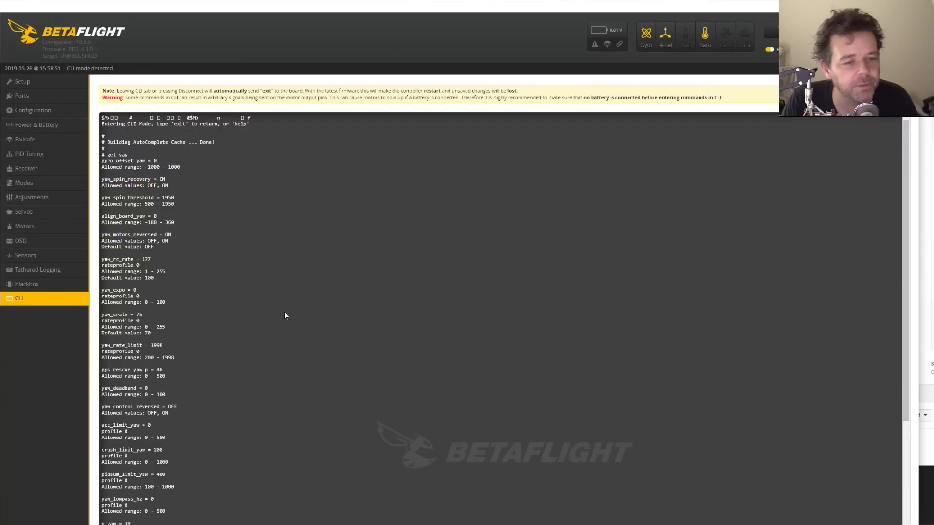
left_click_drag(101, 235, 177, 235)
left_click(262, 259)
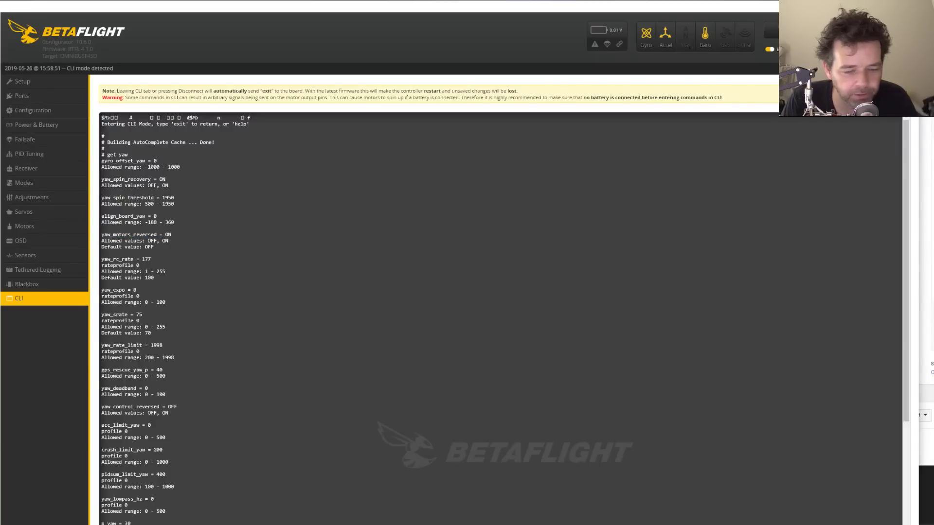
- Leave the CLI for the Configuration page, checking the YouTube live stream in the browser and returning to Betaflight Configurator
left_click(47, 106)
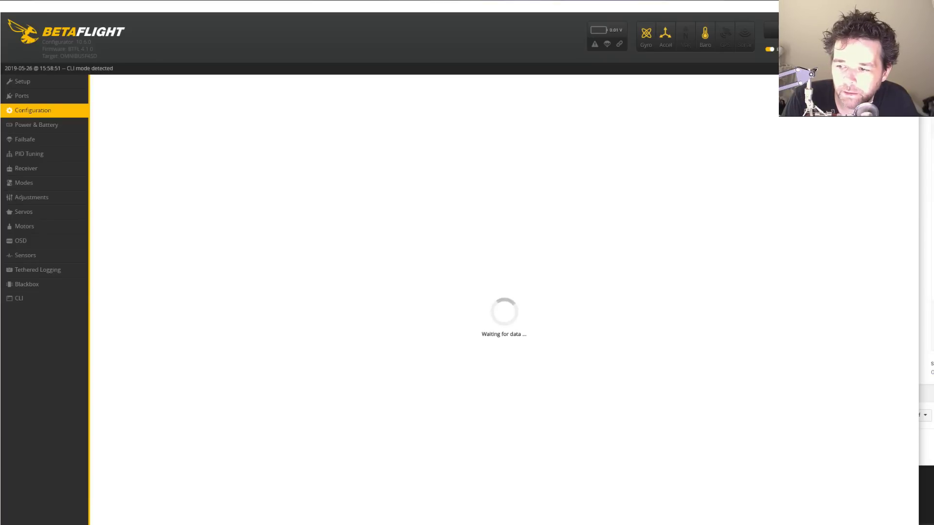
key("alt+Tab")
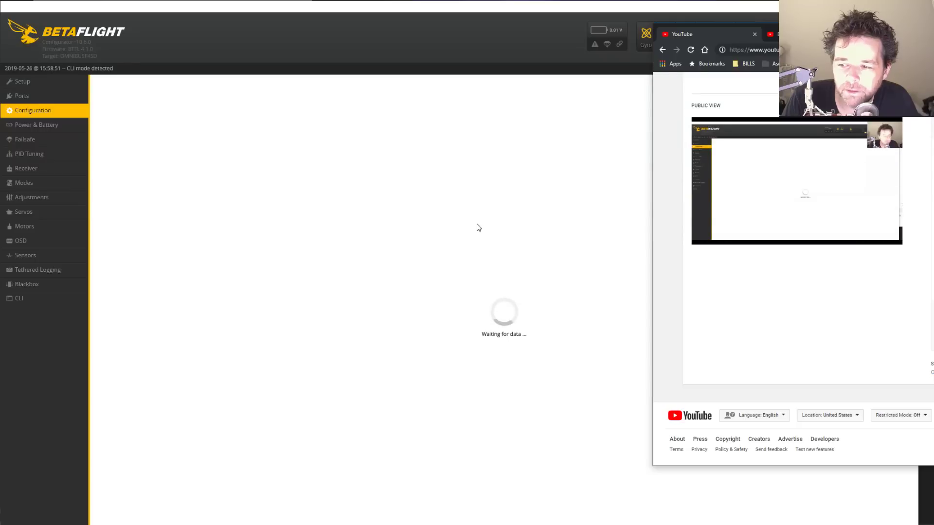
left_click(474, 157)
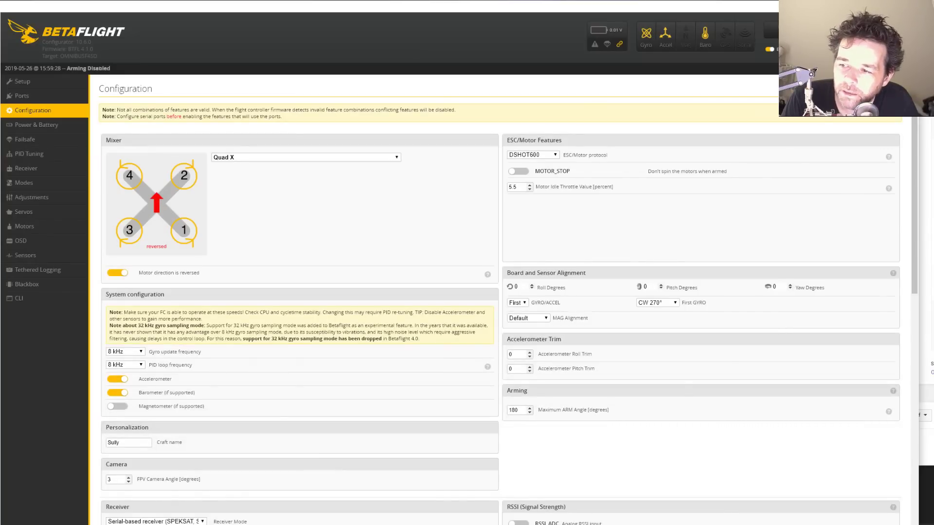
key("alt+Tab")
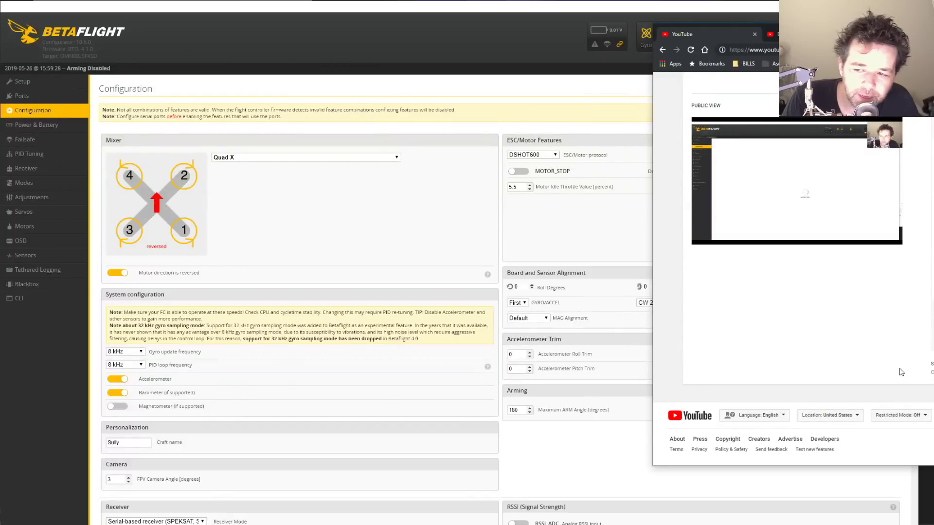
left_click(287, 229)
- Examine the Configuration page from the mixer and ESC/motor features down to the Dshot beacon and beeper settings
scroll(635, 215, "down", 7)
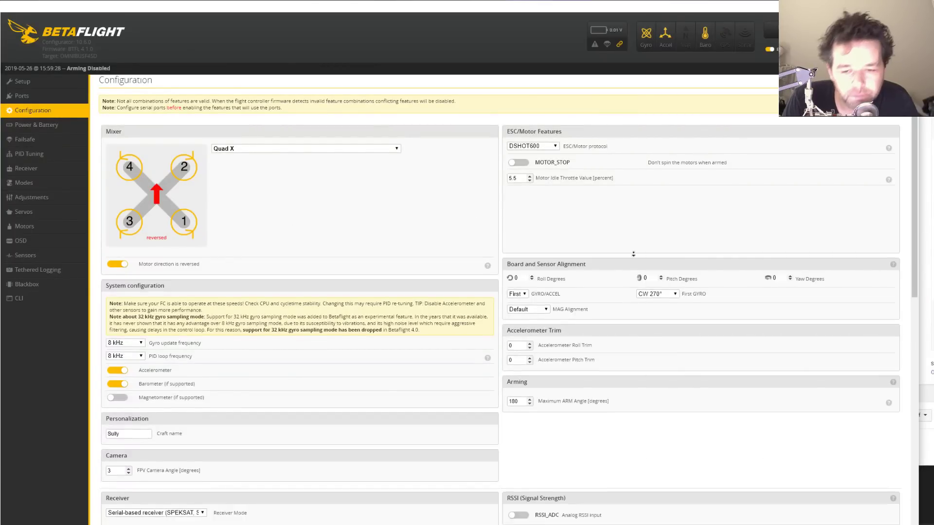
scroll(630, 409, "down", 4)
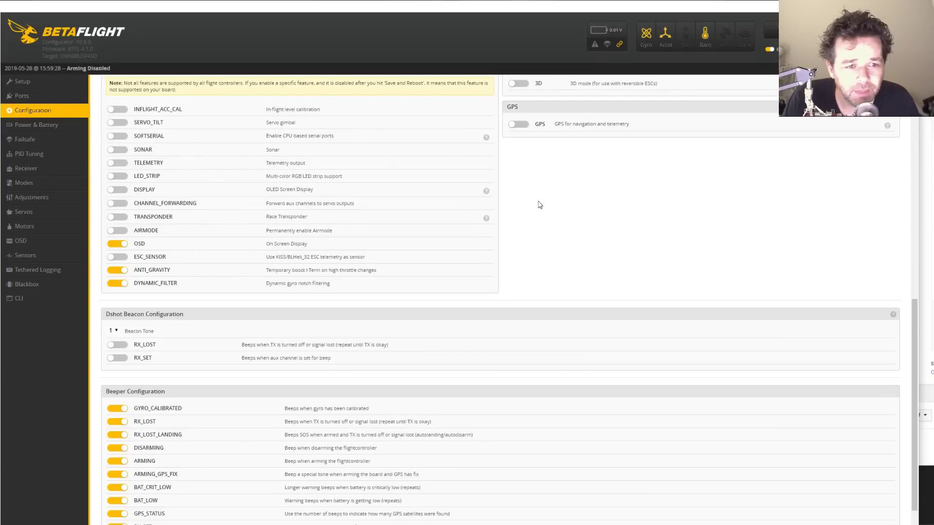
scroll(539, 204, "down", 3)
scroll(589, 279, "up", 6)
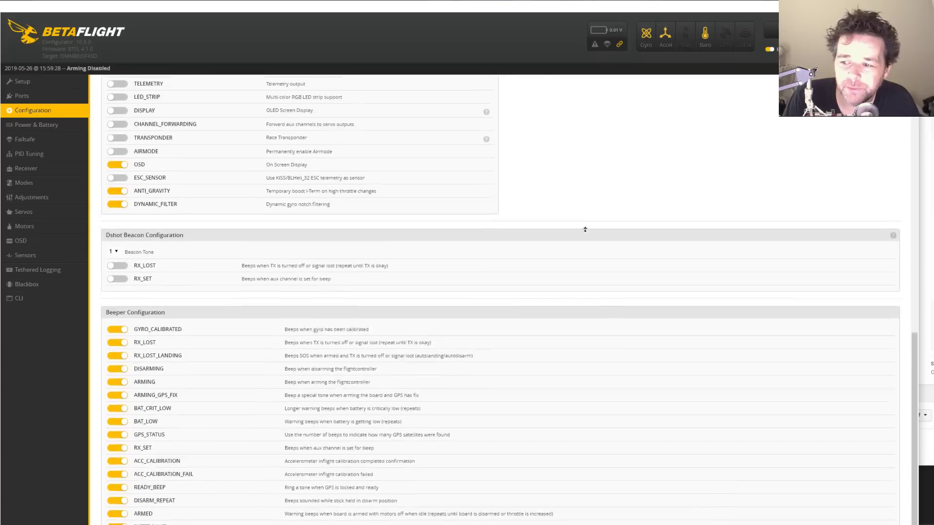
scroll(598, 281, "up", 9)
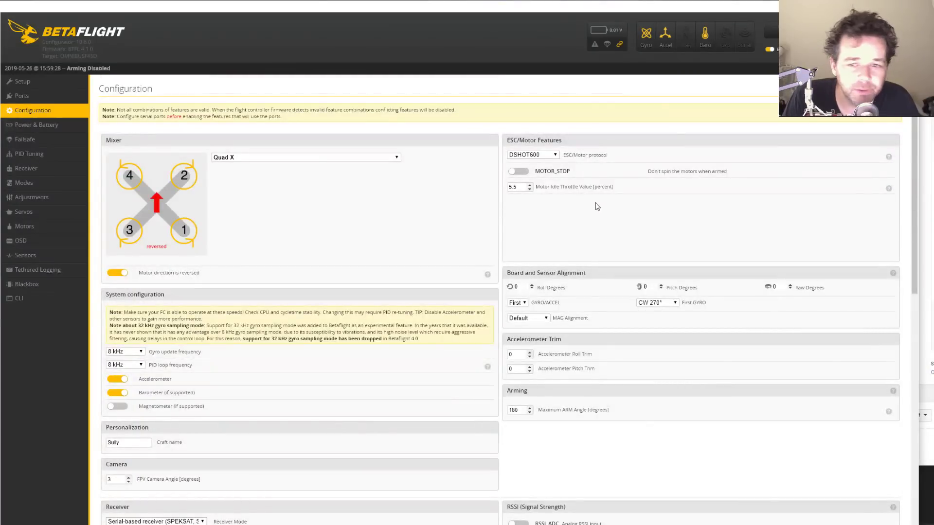
scroll(596, 209, "down", 12)
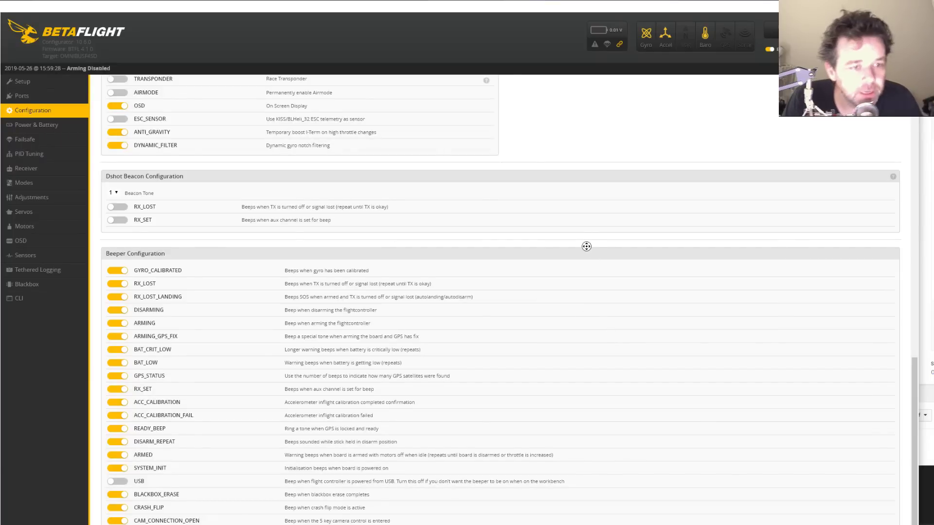
scroll(584, 228, "up", 3)
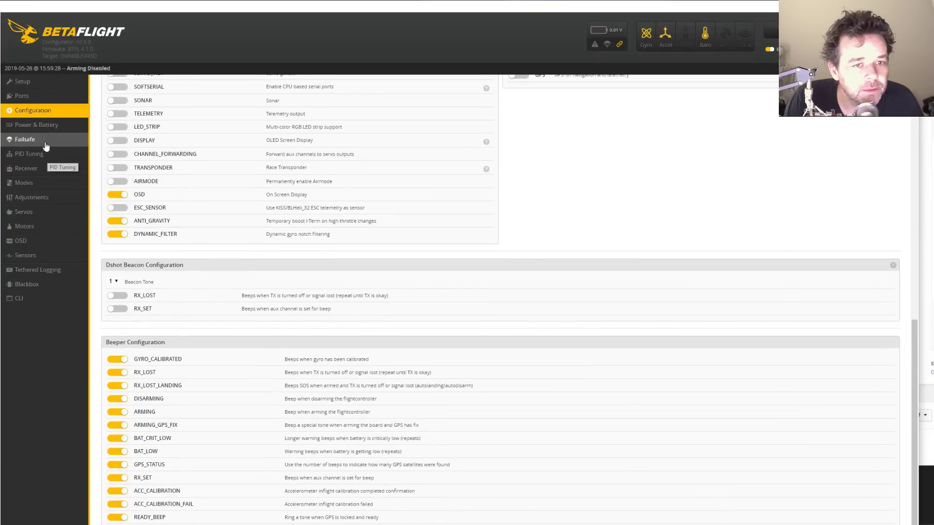
- Look in on the Failsafe and Power & Battery pages, and return to the Dshot beacon and beeper settings in Configuration
left_click(31, 138)
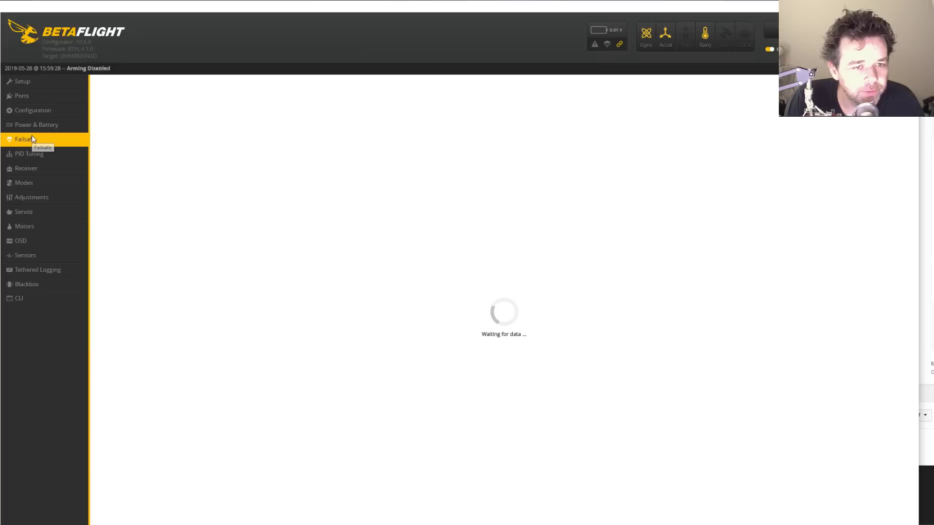
left_click(42, 127)
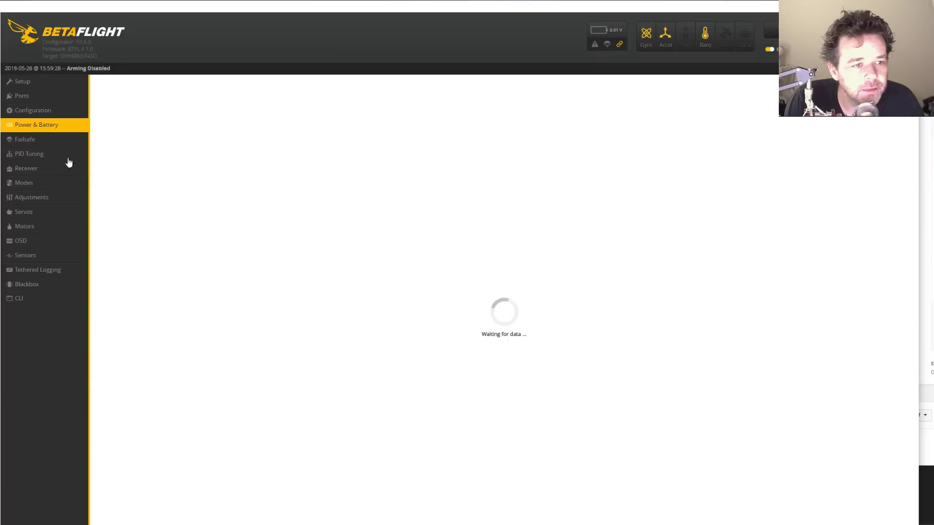
left_click(43, 111)
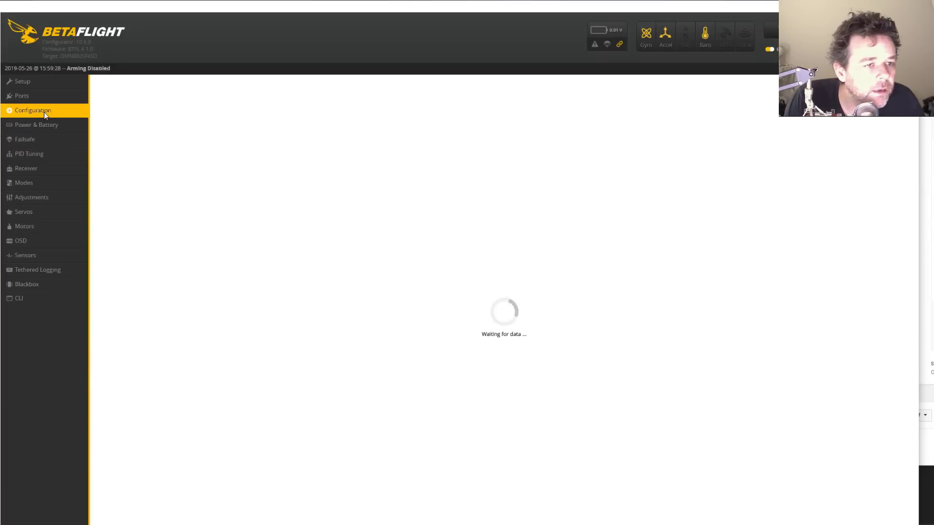
scroll(619, 302, "down", 10)
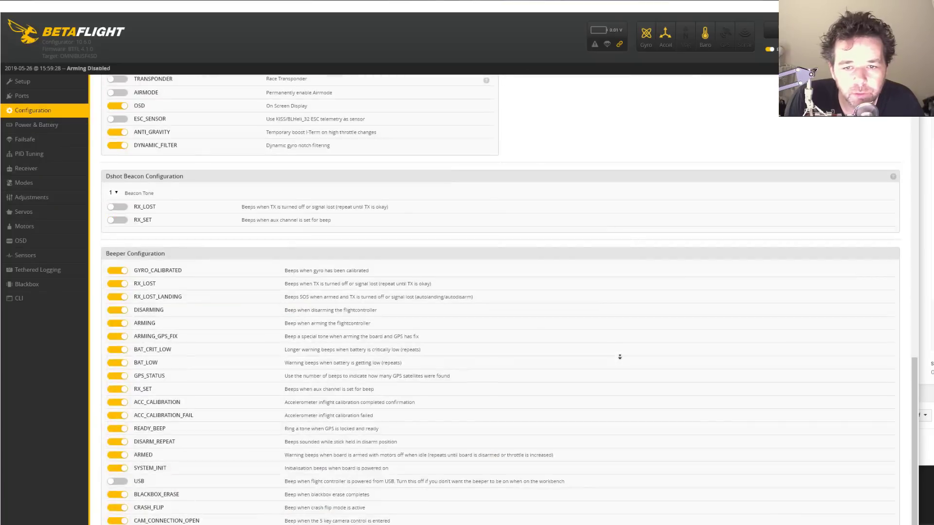
- Look through the other features, the OSD elements and the full list of flight modes
scroll(618, 218, "up", 3)
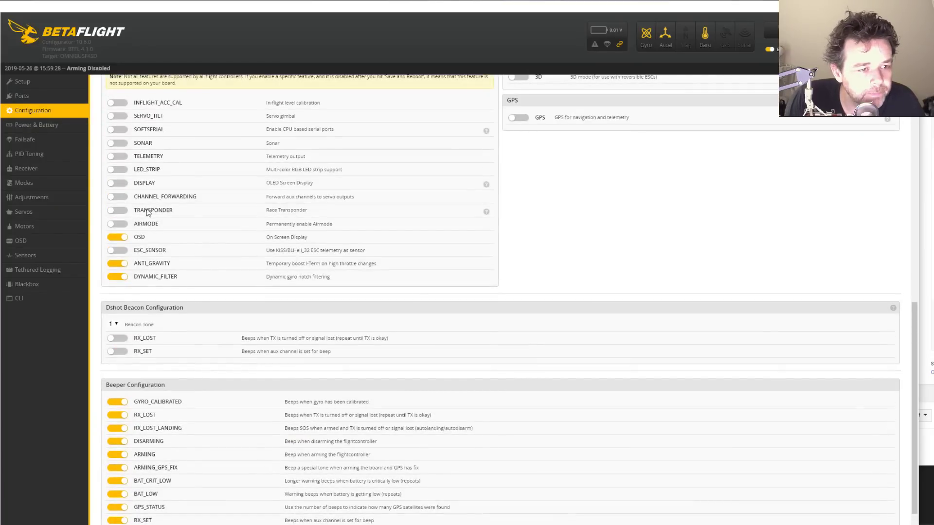
left_click(32, 246)
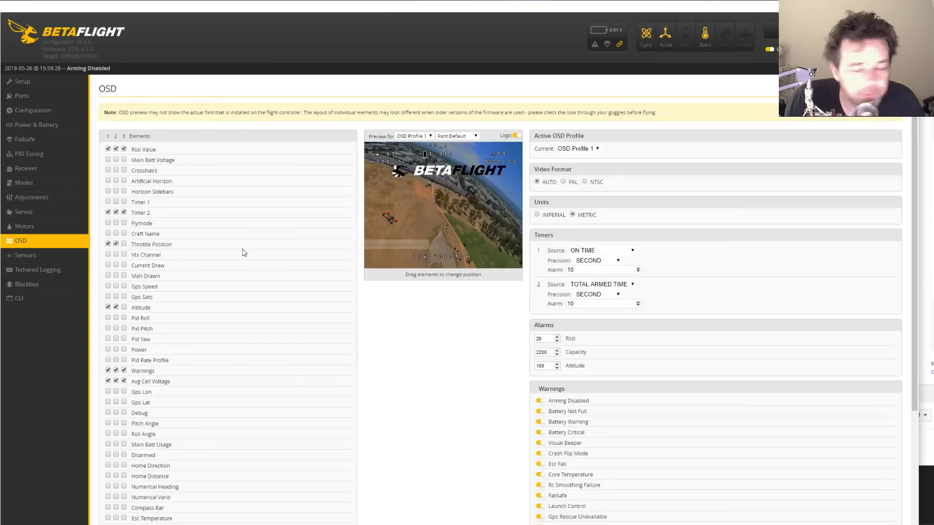
left_click(24, 227)
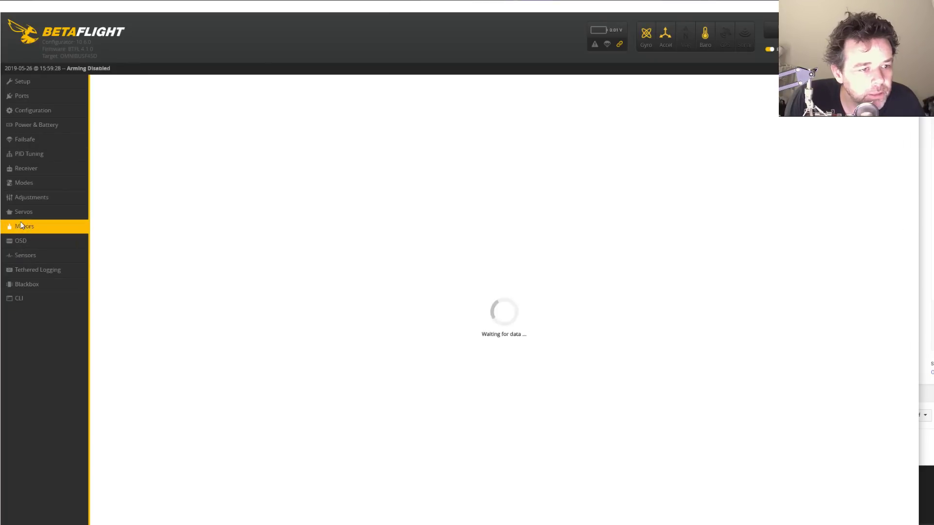
left_click(27, 210)
left_click(28, 200)
left_click(53, 182)
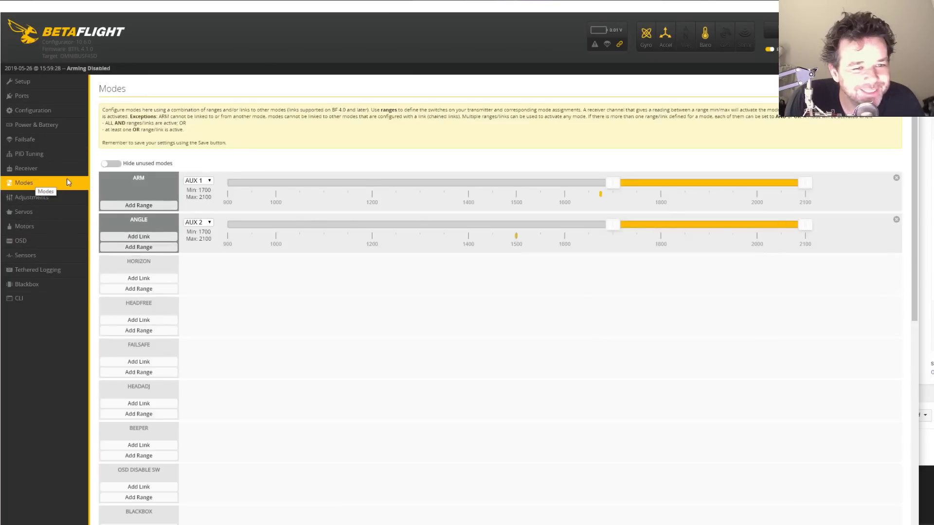
scroll(438, 332, "down", 15)
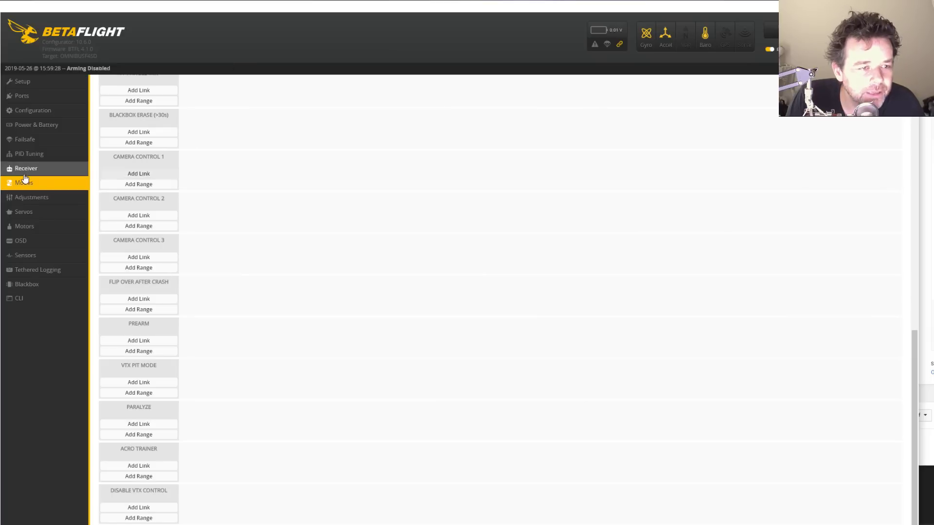
- Review the configuration's beeper, Dshot beacon and other feature options
left_click(34, 125)
left_click(37, 115)
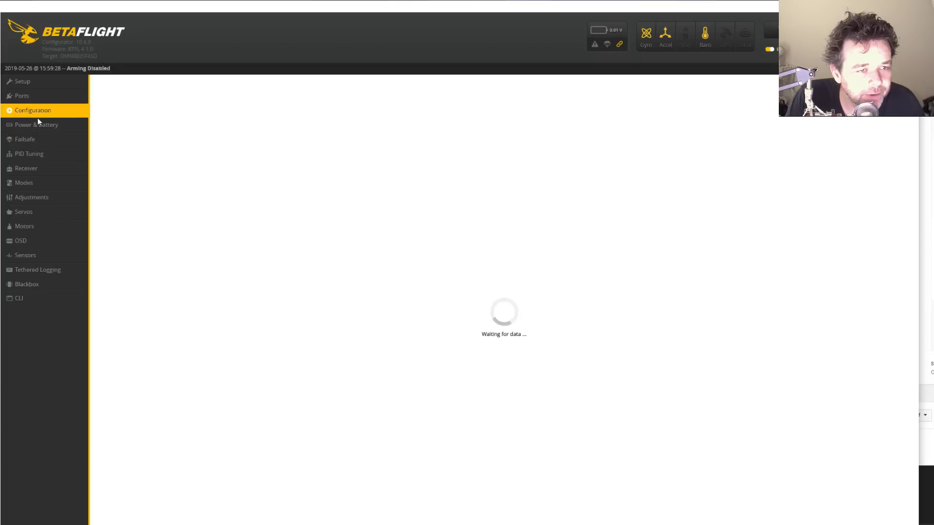
scroll(642, 316, "down", 10)
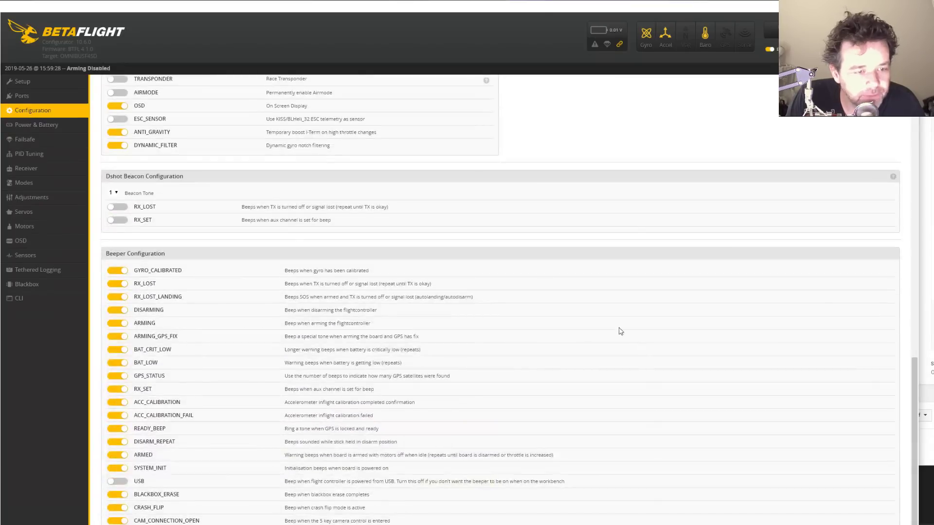
scroll(668, 329, "up", 5)
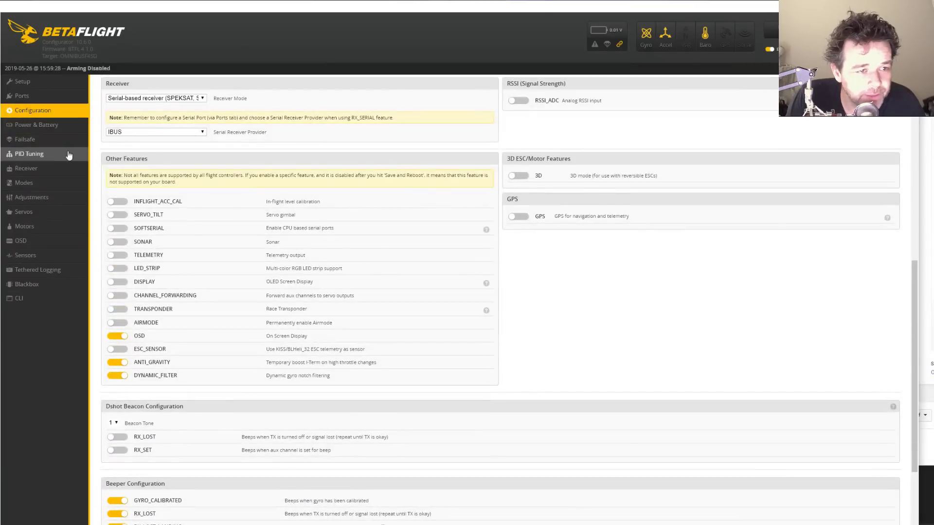
- From the PID tuning settings, open the Integrated Yaw wiki page in the browser and read its overview and setup CLI commands
left_click(35, 154)
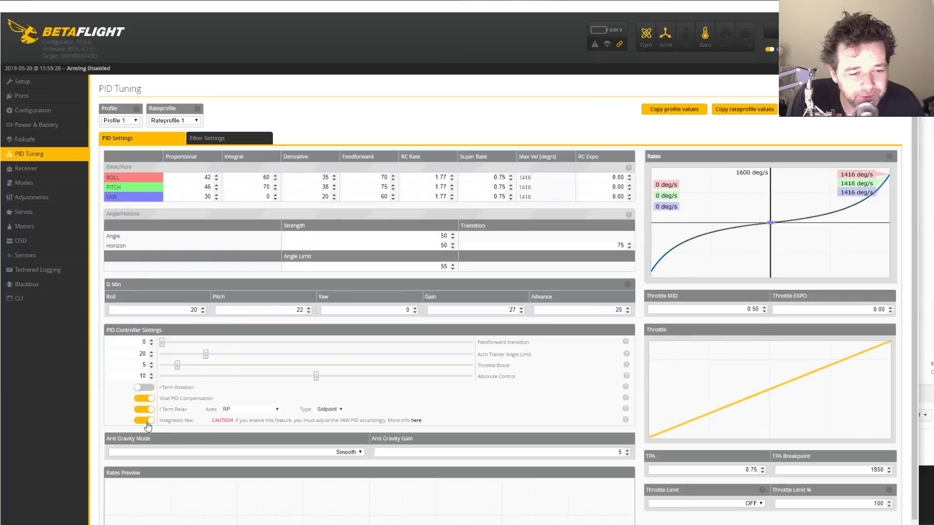
left_click(416, 420)
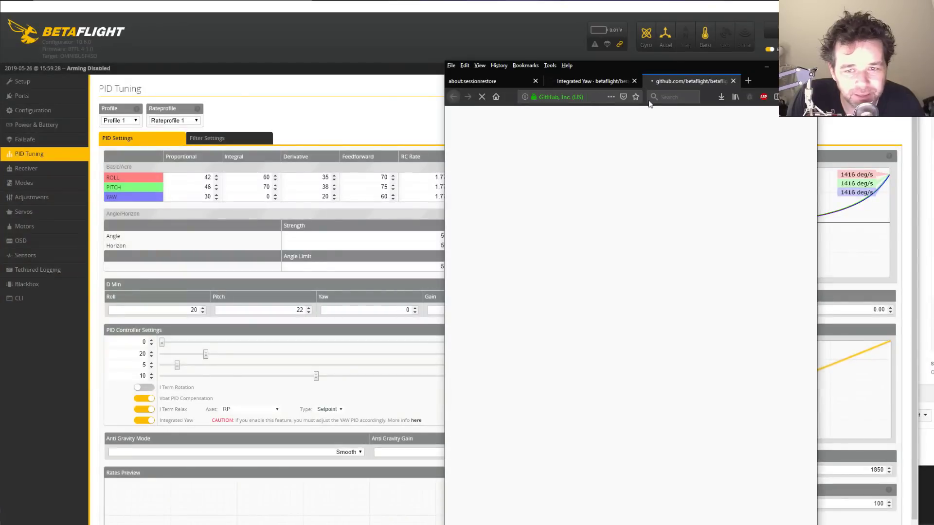
left_click(594, 78)
scroll(539, 323, "down", 3)
triple_click(532, 385)
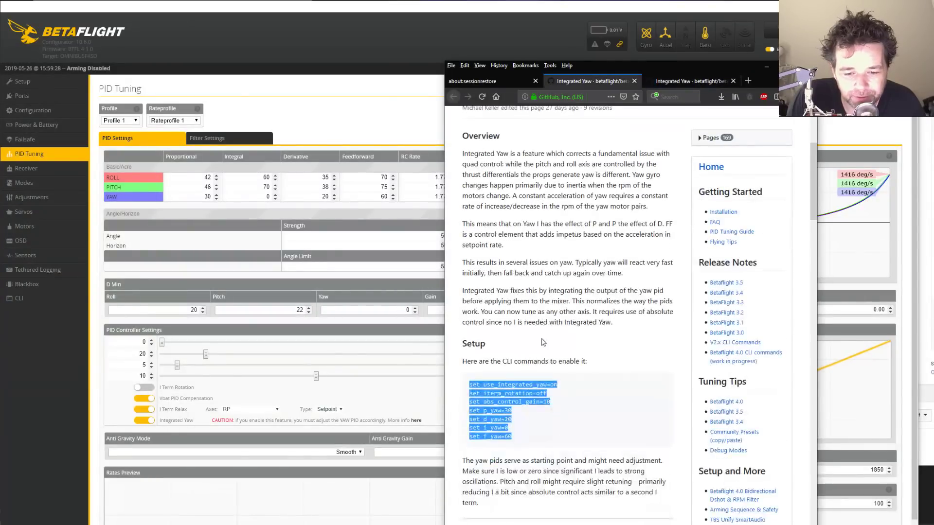
scroll(549, 285, "down", 4)
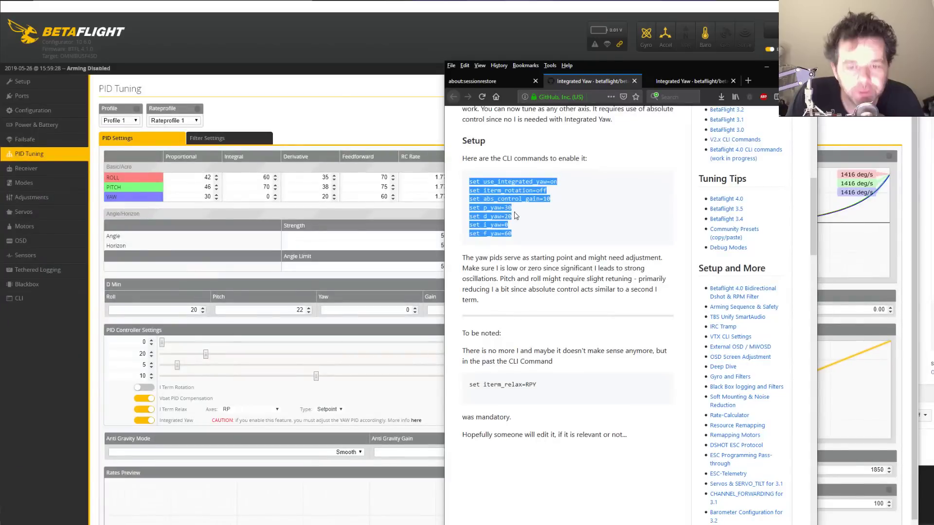
left_click(368, 279)
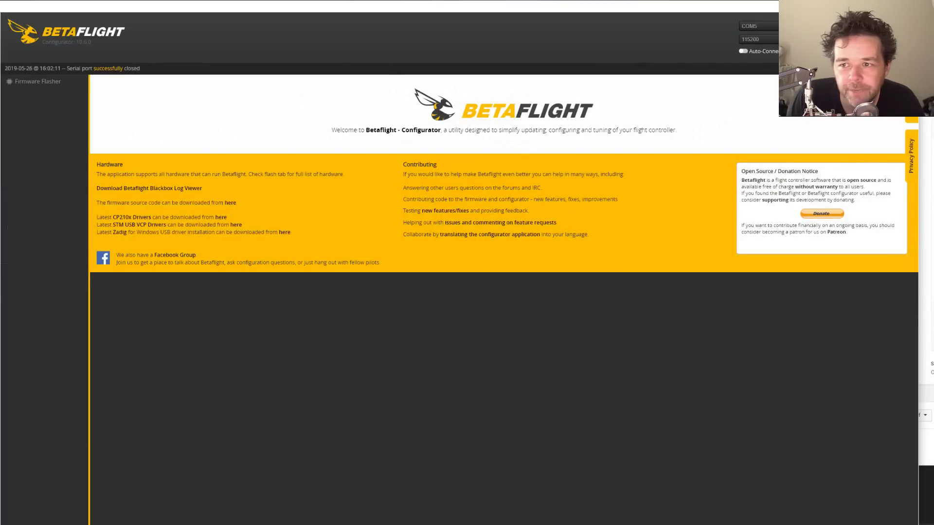
- In the firmware flasher, examine the build types and the Development firmware versions offered for the OMNIBUSF4SD board
left_click(37, 81)
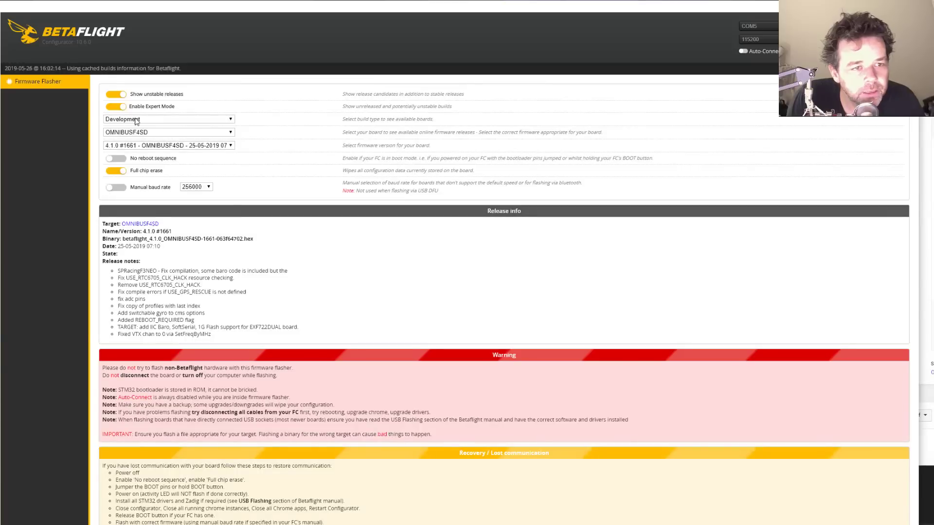
left_click(136, 122)
left_click(172, 158)
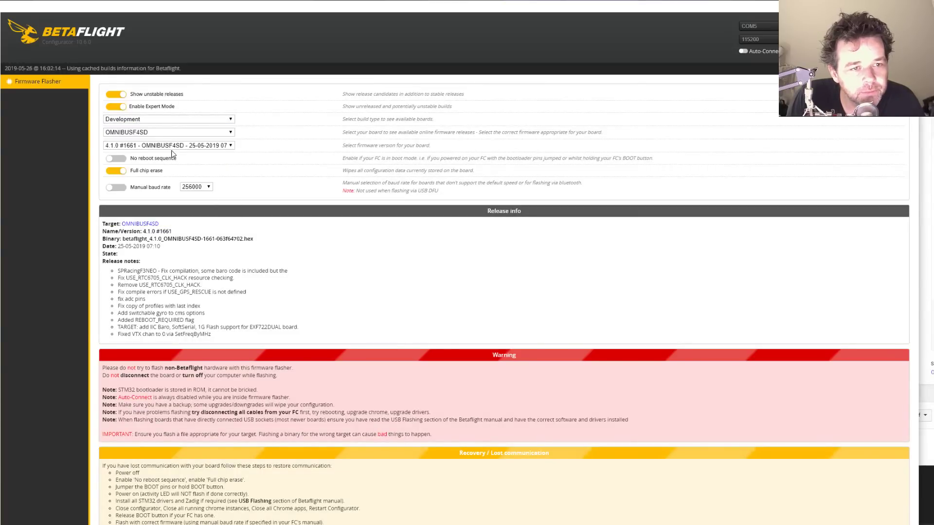
left_click(168, 121)
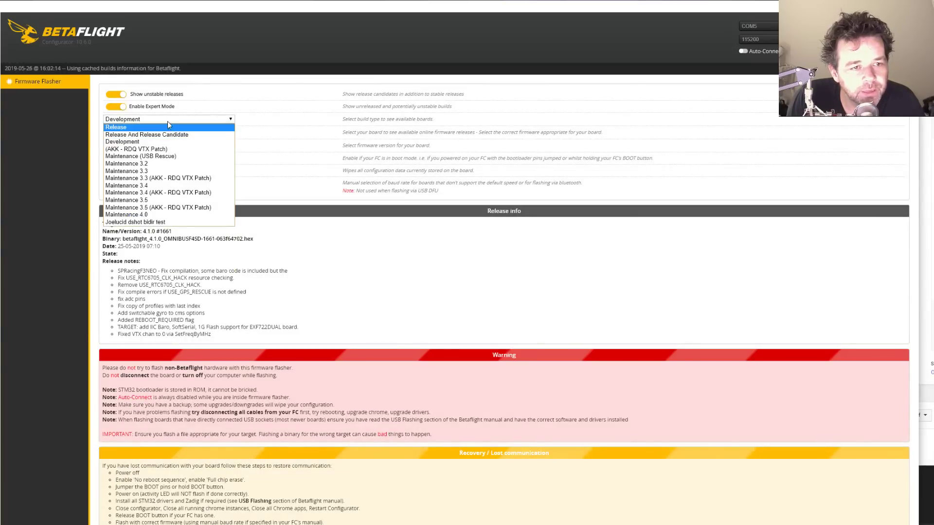
left_click(146, 141)
left_click(171, 145)
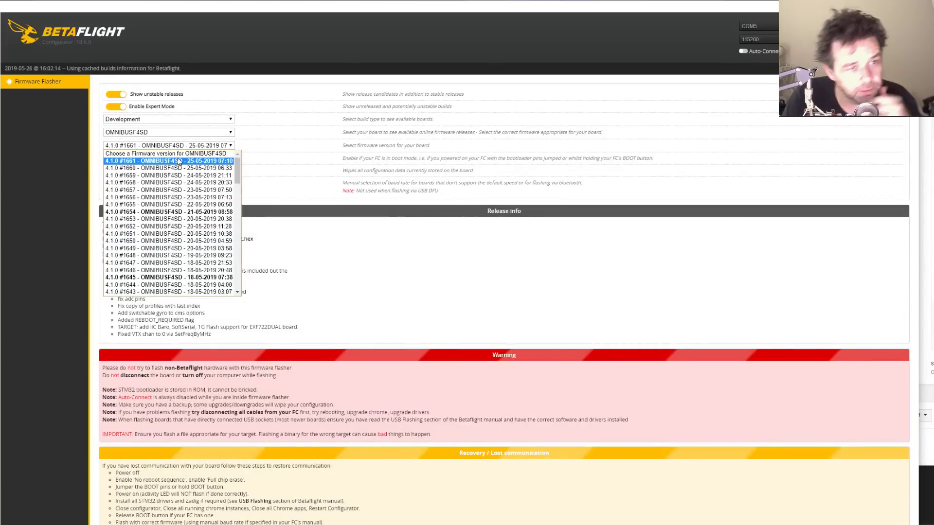
left_click(294, 157)
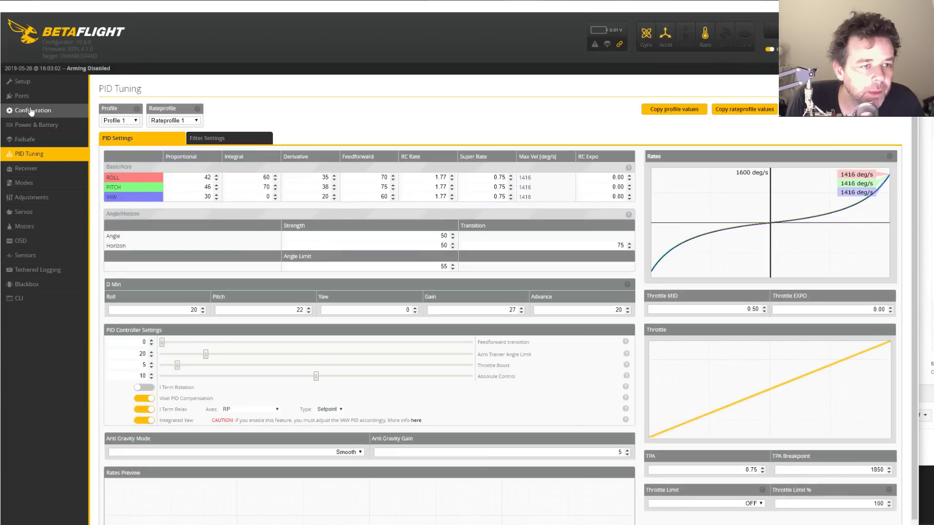
- Review the mixer, system and receiver configuration, and return to the PID tuning values
left_click(43, 111)
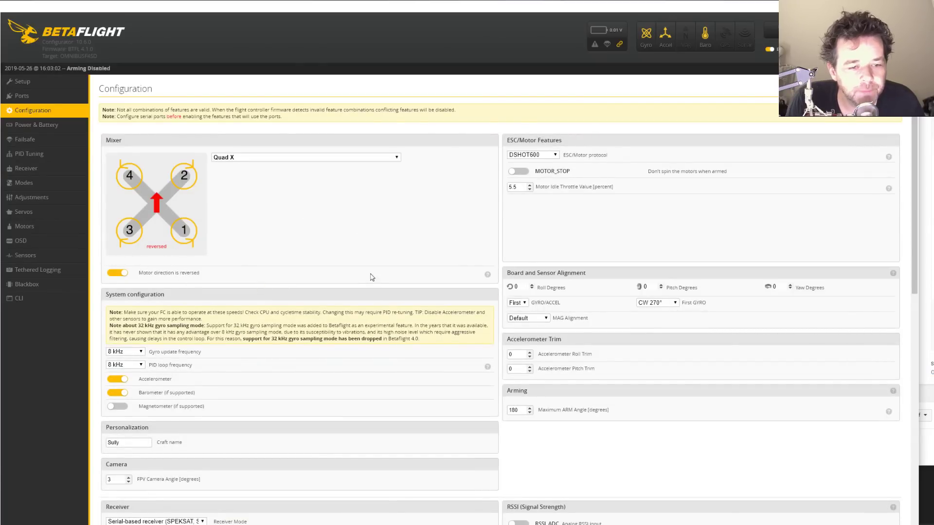
scroll(708, 238, "down", 4)
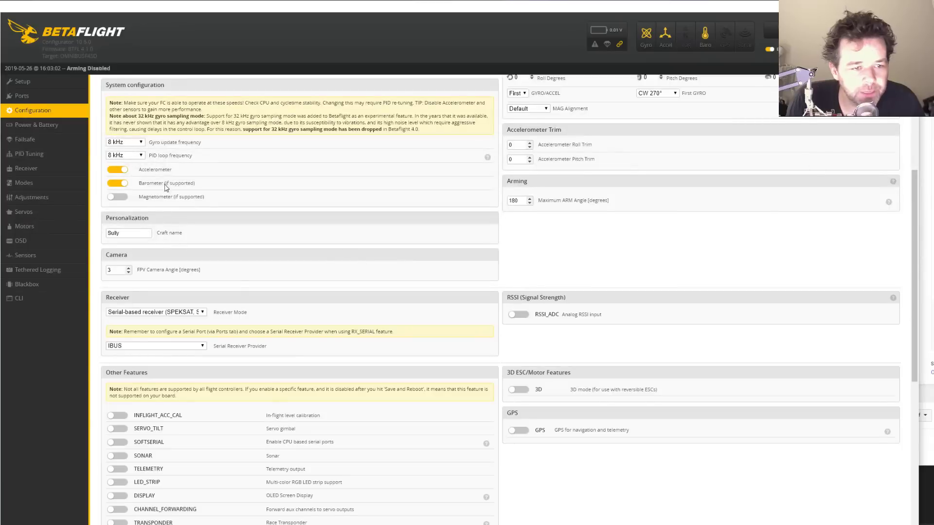
left_click(25, 155)
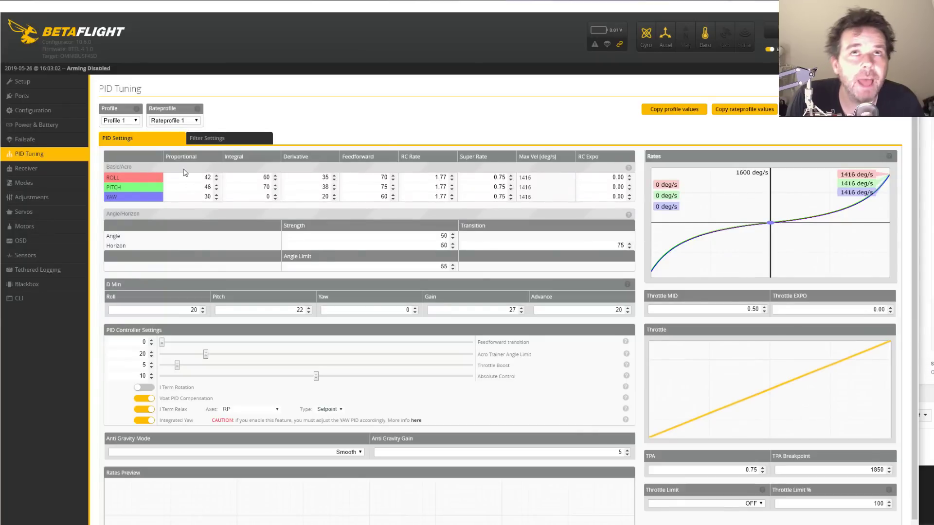
- Examine the gyro and D term Lowpass 2 cutoff frequencies in the filter settings
left_click(204, 141)
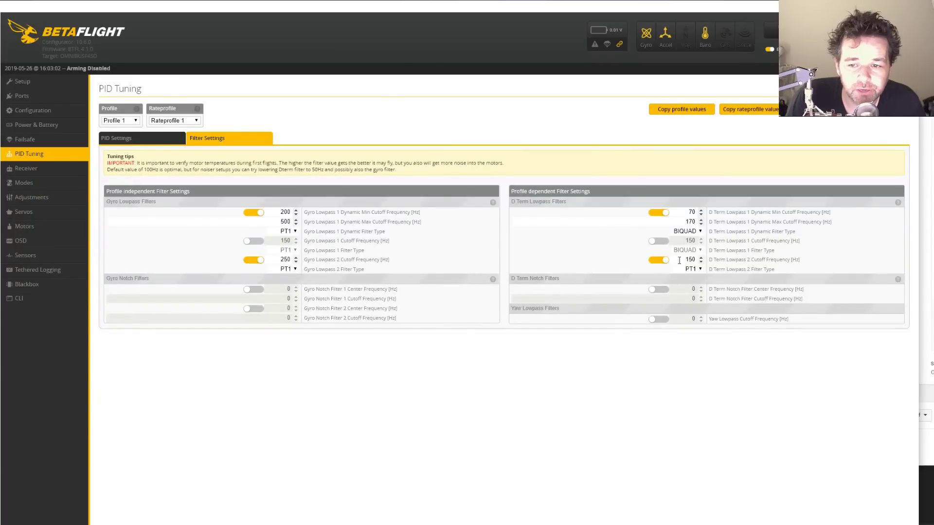
double_click(692, 259)
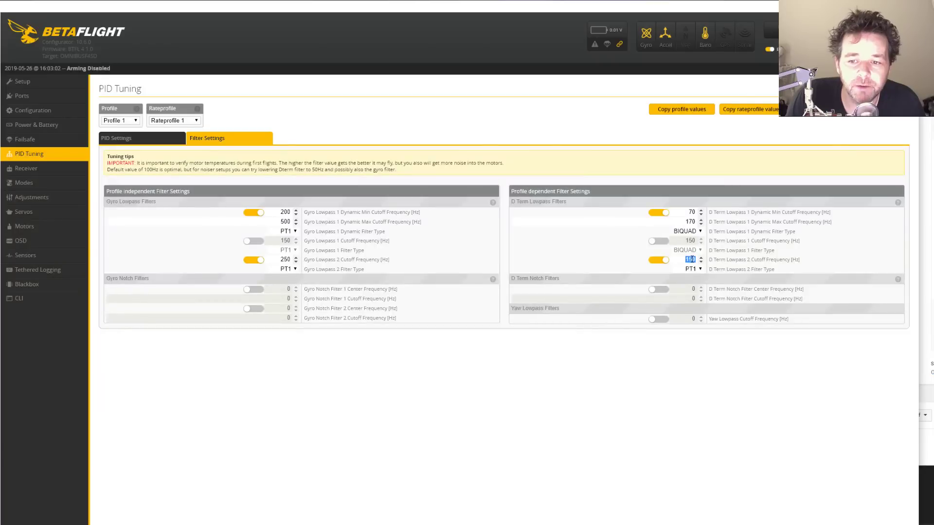
double_click(275, 260)
left_click(684, 258)
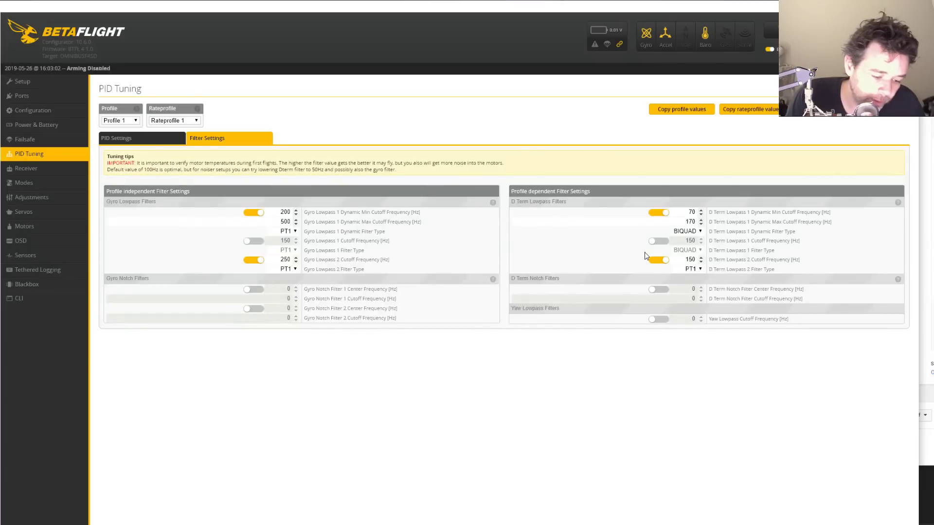
left_click_drag(680, 260, 745, 261)
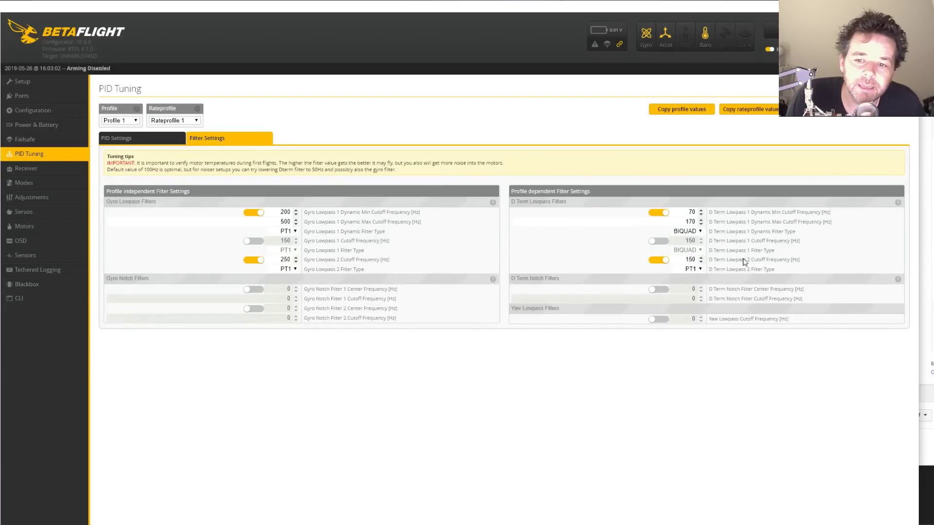
left_click(685, 261)
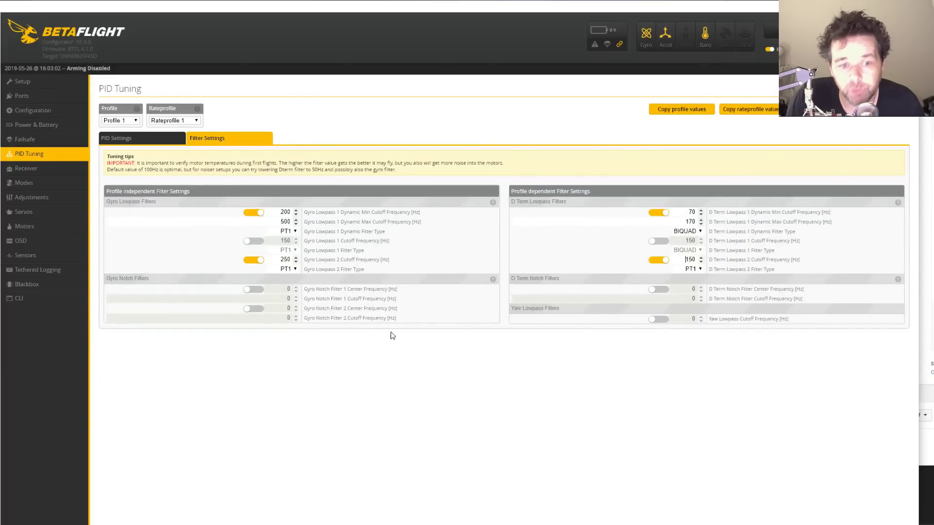
- Return to the PID settings and examine the roll and pitch proportional values
left_click(114, 138)
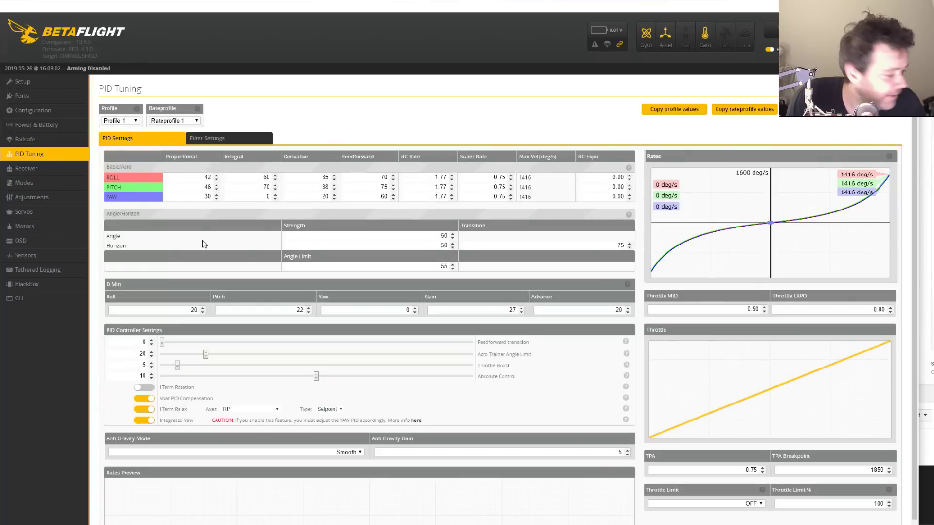
left_click_drag(190, 179, 232, 177)
left_click(192, 186)
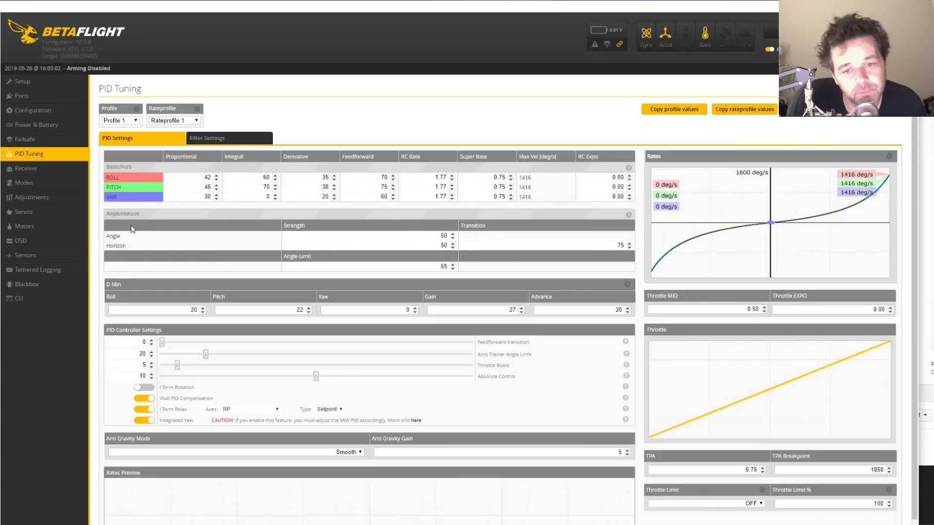
- Review the receiver channels, the adjustments, the OSD elements and warnings, and the power and battery settings
left_click(26, 169)
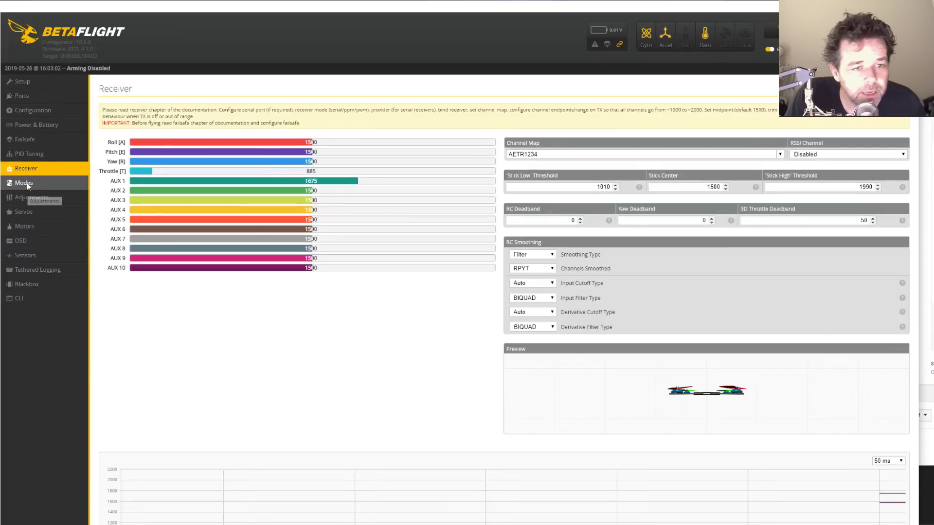
left_click(28, 188)
left_click(30, 197)
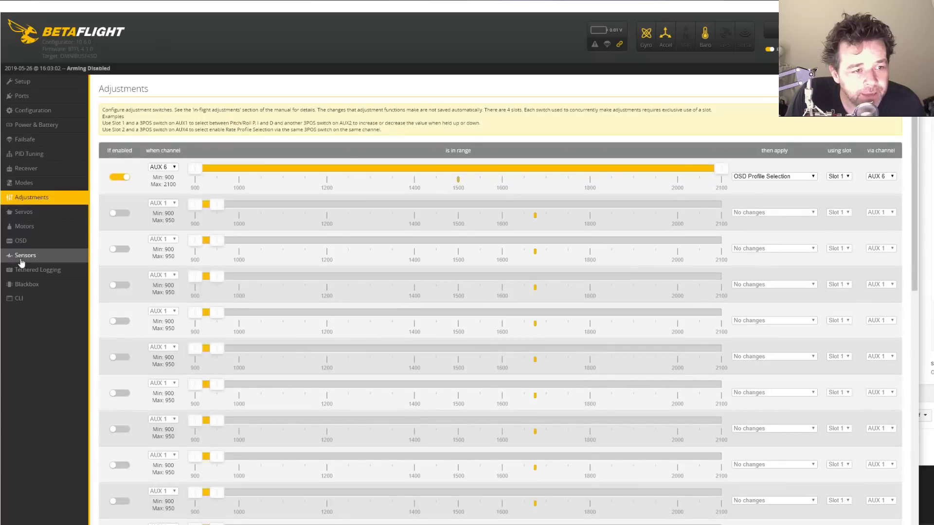
left_click(27, 243)
scroll(458, 380, "down", 5)
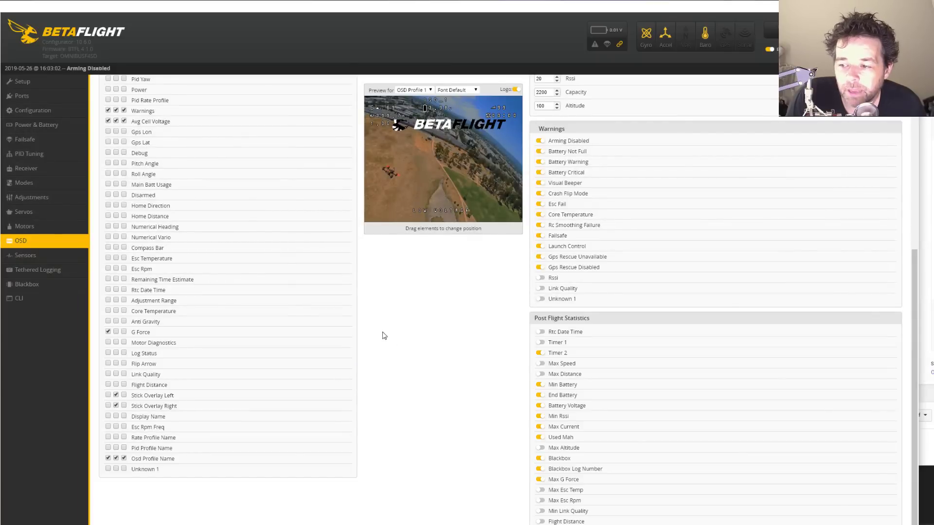
left_click(33, 112)
left_click(35, 125)
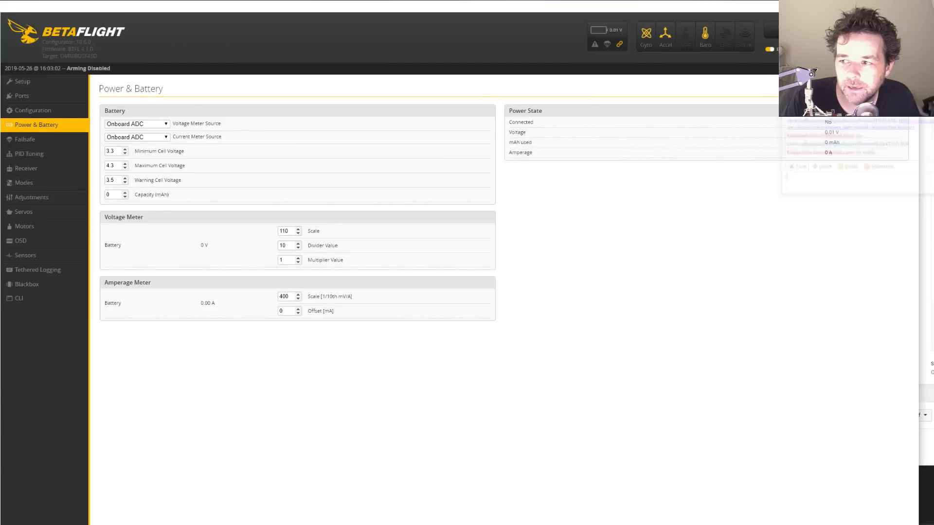
- Check the live stream preview on YouTube, return to Betaflight Configurator and disconnect the flight controller
key("alt+Tab")
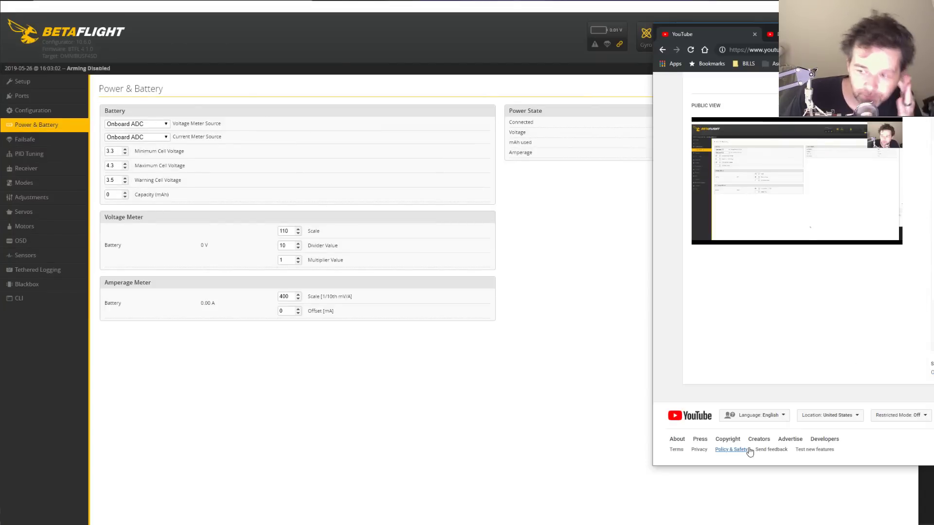
left_click(640, 353)
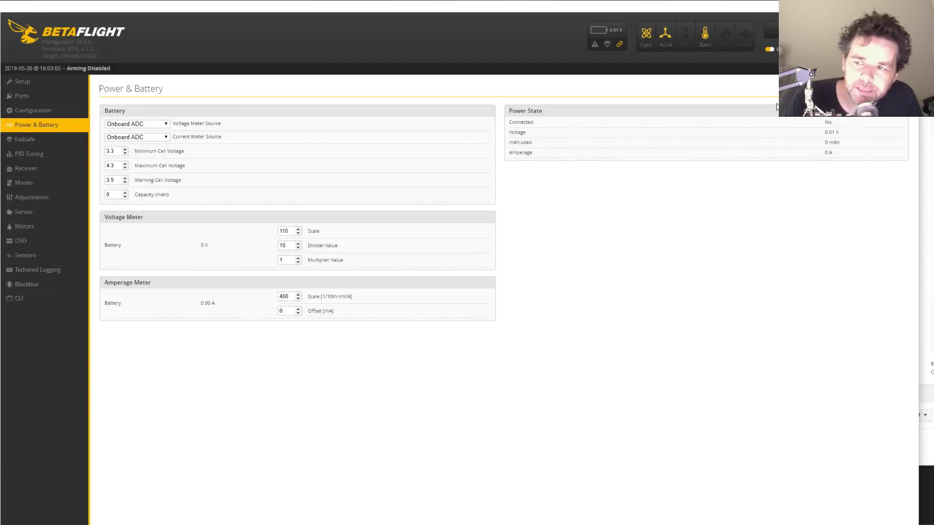
left_click(771, 32)
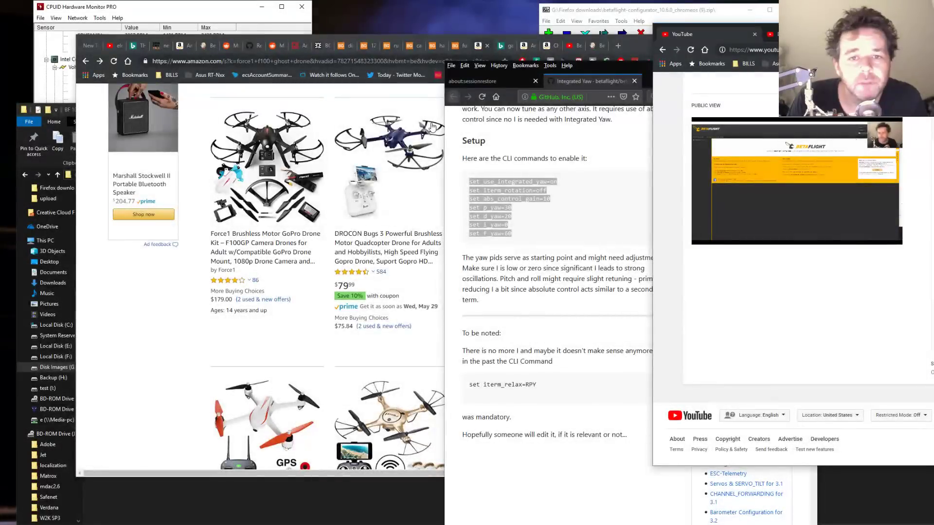
- Switch to Chrome, search the web for "urban terror pc game" and open the official Urban Terror site
left_click(328, 52)
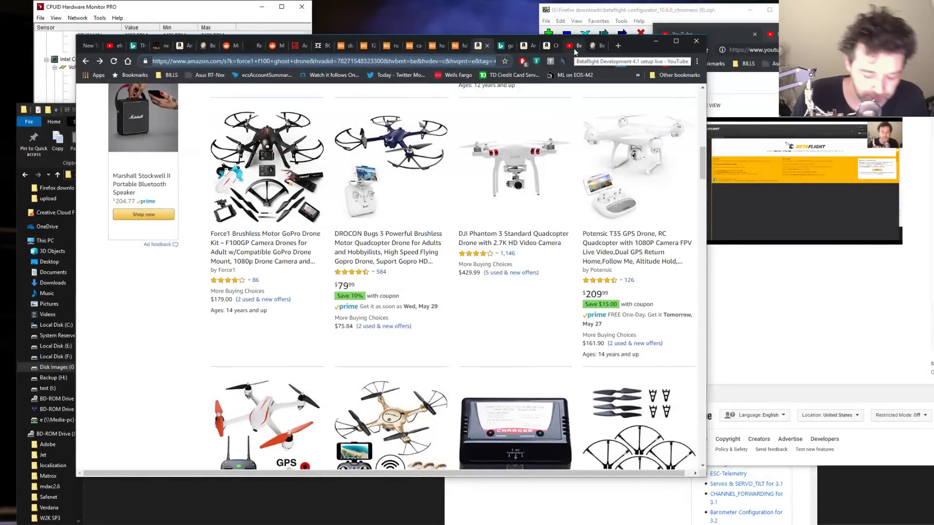
key("ctrl+l")
type("urban terr")
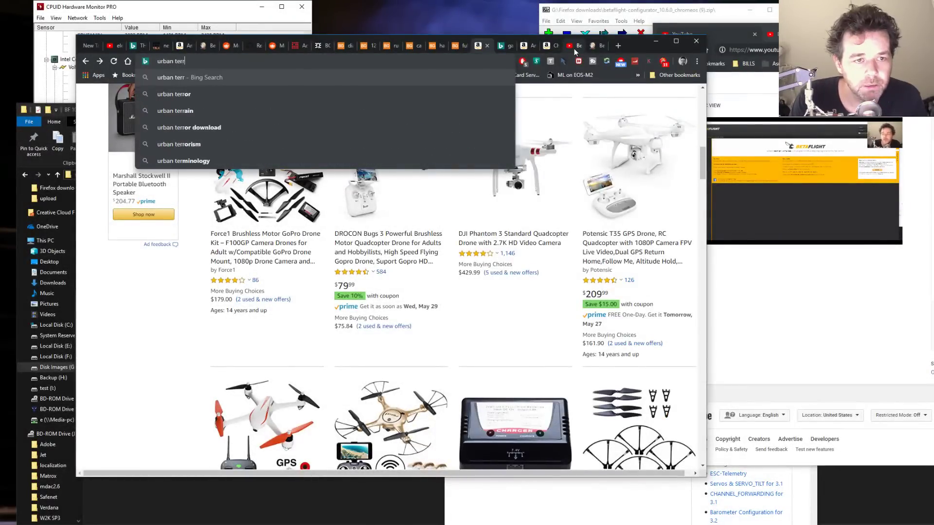
type("or pc")
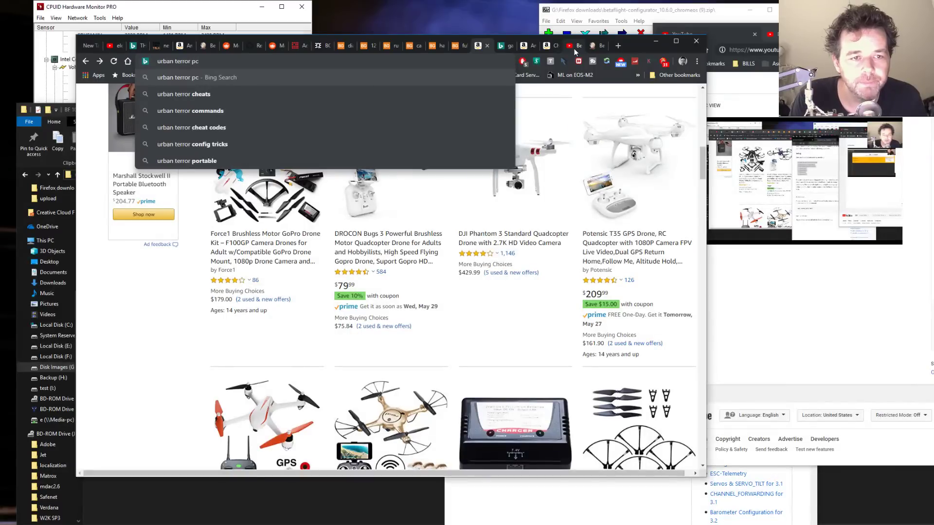
type(" game&PC=U316&FORM=CHROMN")
key("Return")
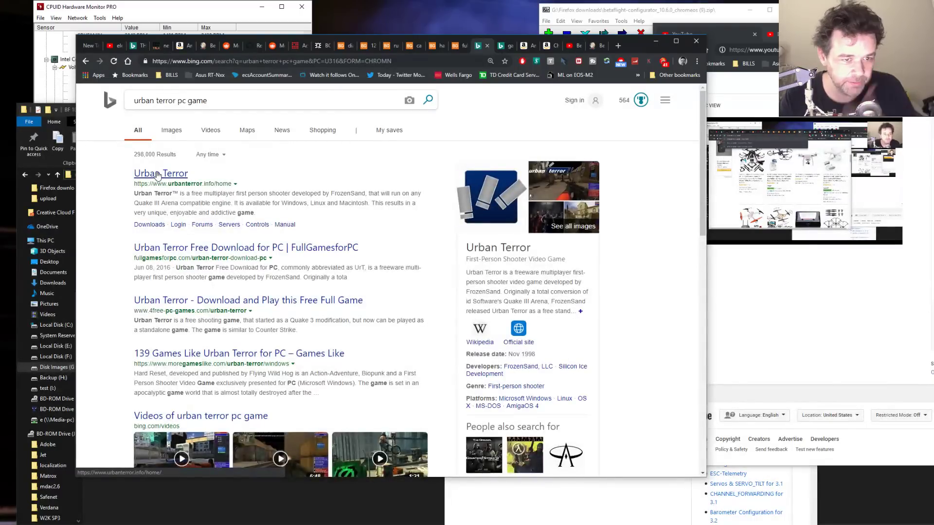
left_click(157, 174)
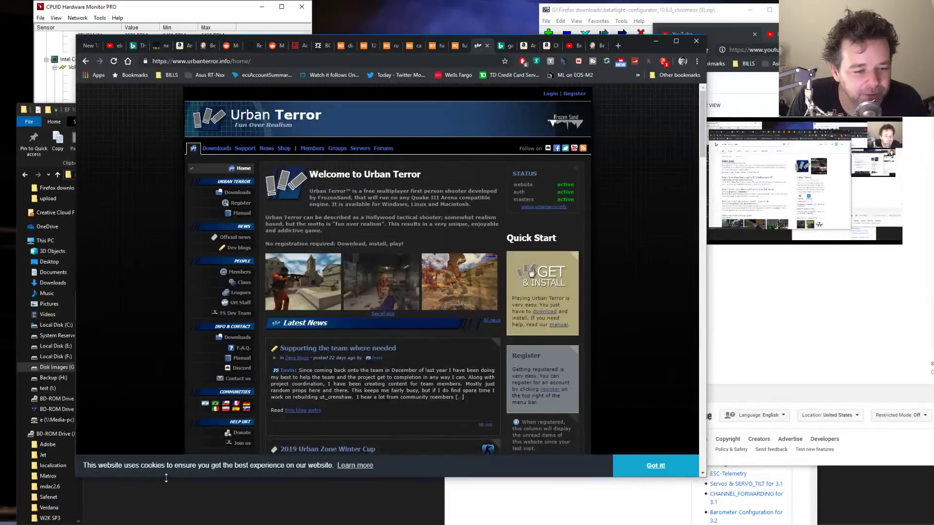
- Make the browser window taller, move it to the upper screen edge and skim the Urban Terror home page
left_click_drag(167, 477, 167, 524)
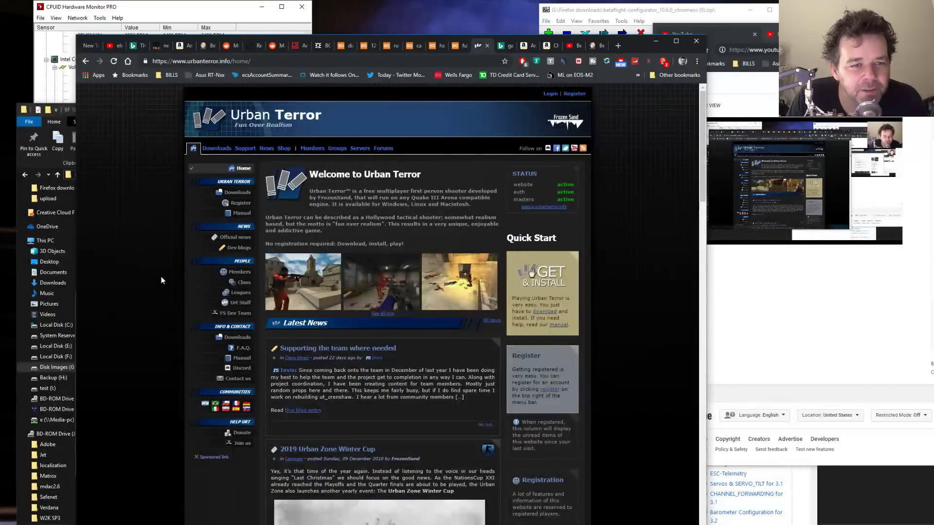
left_click_drag(369, 34, 370, 0)
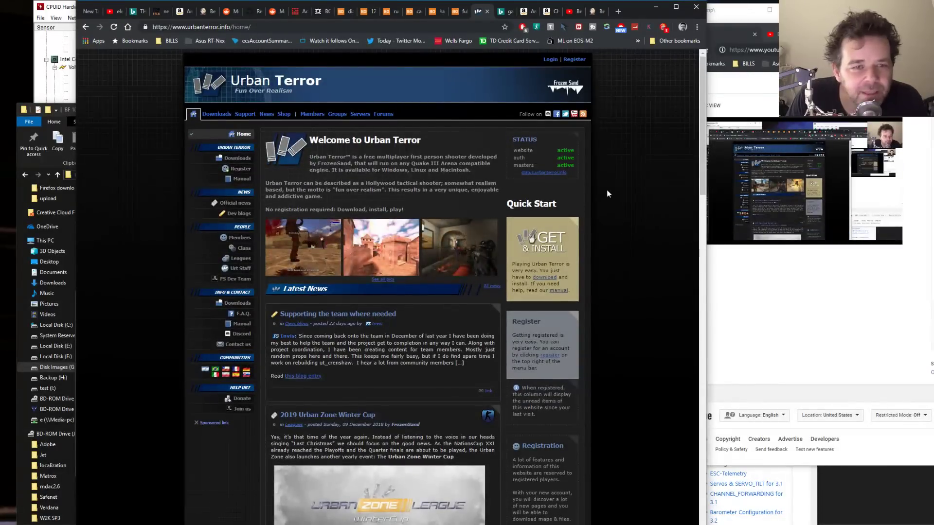
scroll(634, 173, "down", 1)
scroll(634, 174, "down", 12)
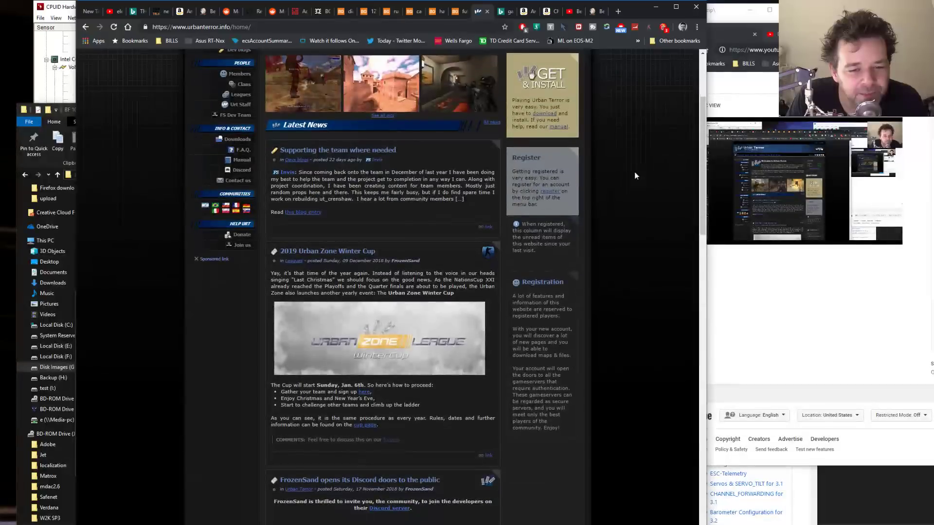
scroll(629, 69, "up", 15)
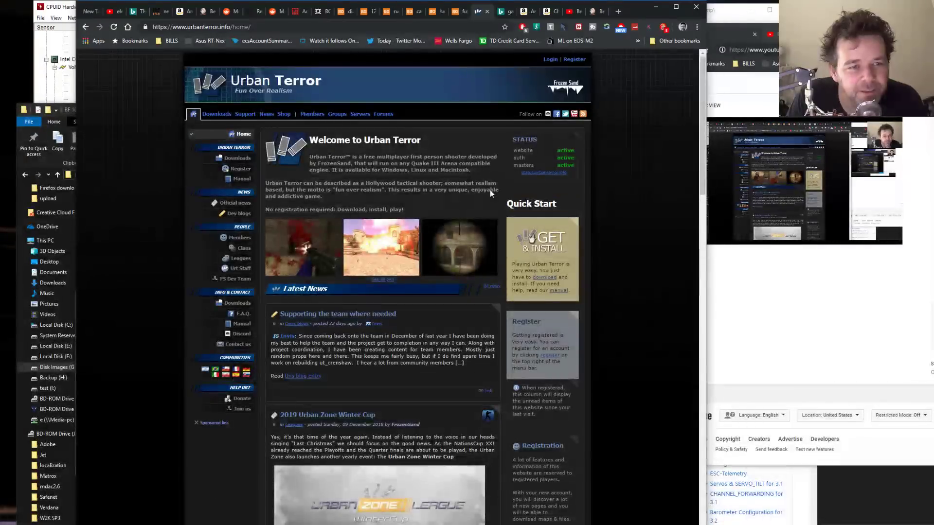
- Open the Urban Terror downloads page and review its installer, full game, update and checksum sections
left_click(239, 159)
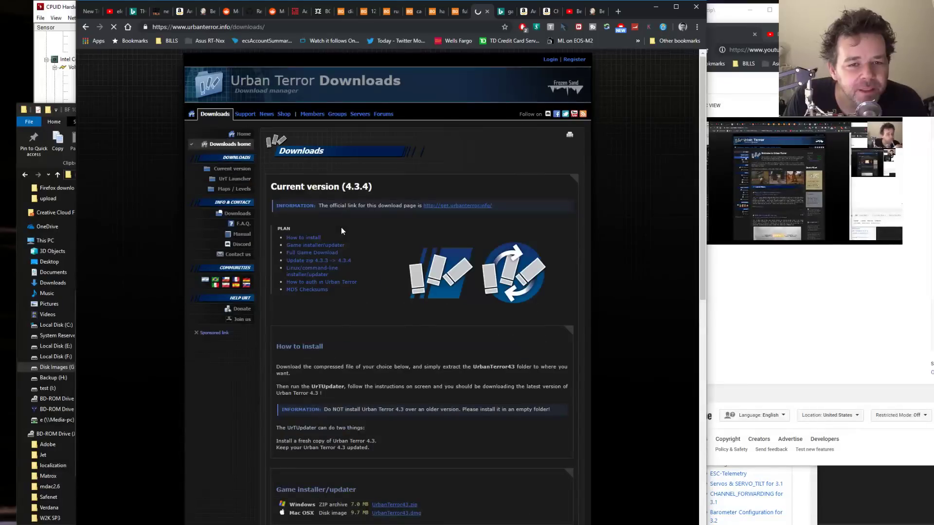
scroll(625, 318, "down", 3)
scroll(628, 302, "down", 6)
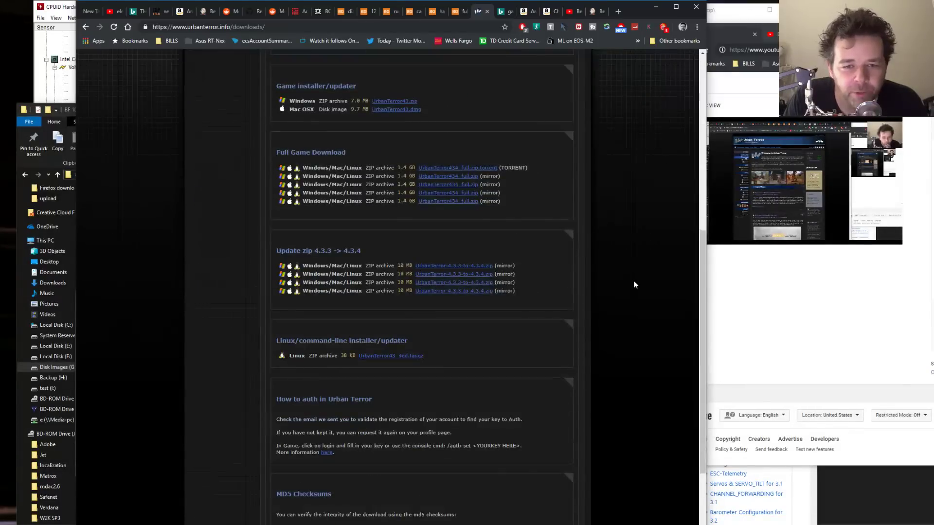
scroll(633, 271, "down", 7)
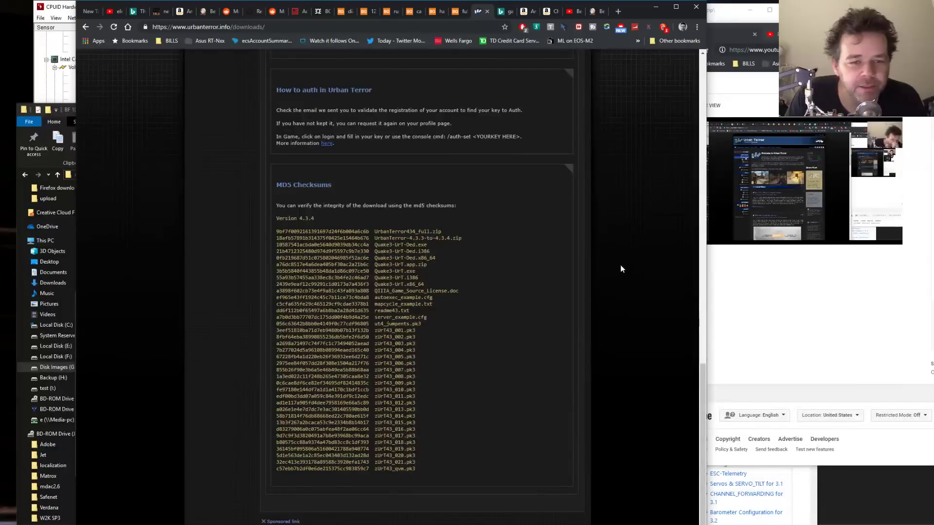
scroll(503, 335, "up", 10)
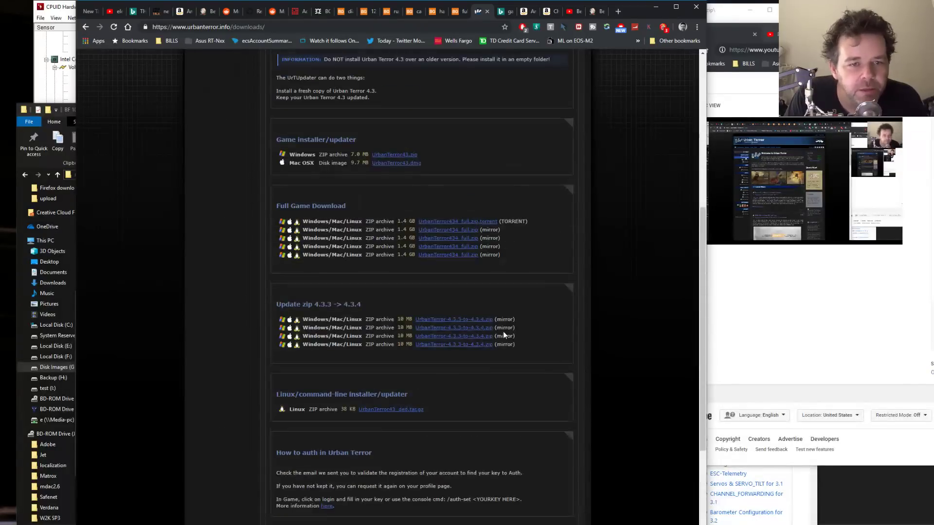
scroll(607, 393, "up", 1)
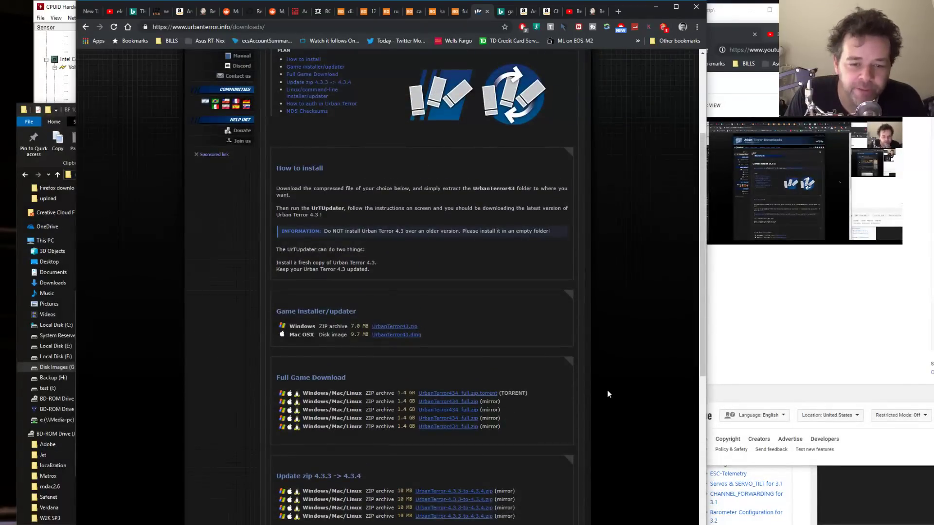
scroll(602, 355, "up", 4)
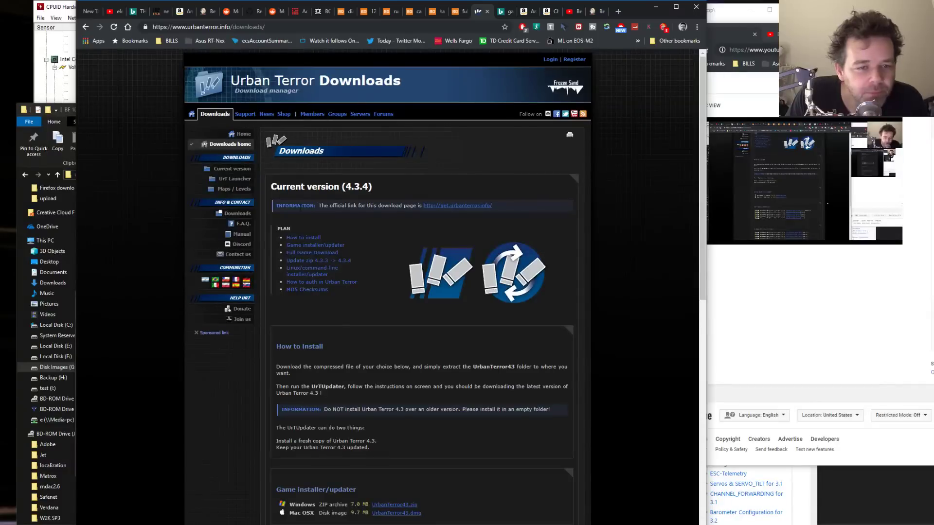
- Open the Install section of the Urban Terror F.A.Q. and read the paragraph on playing without Quake 3 Arena
left_click(237, 213)
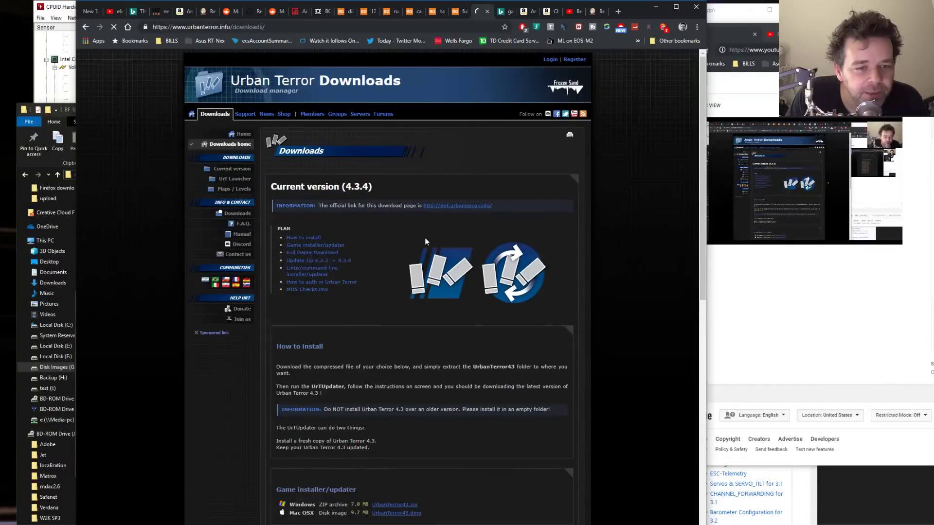
left_click(324, 205)
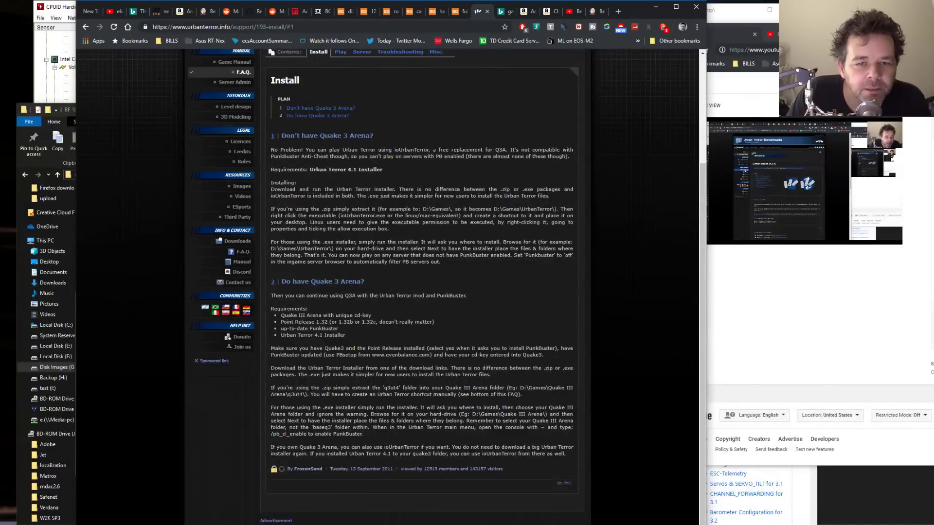
triple_click(412, 150)
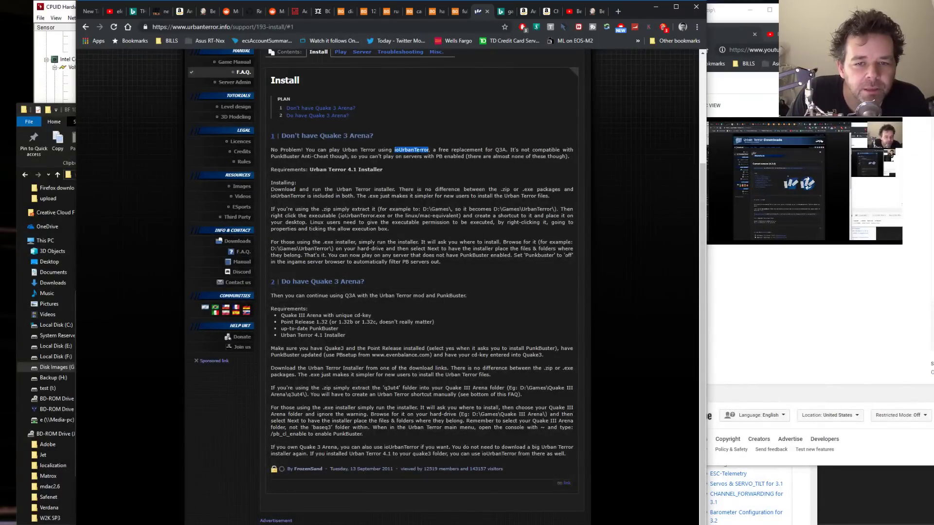
left_click(484, 173)
triple_click(501, 150)
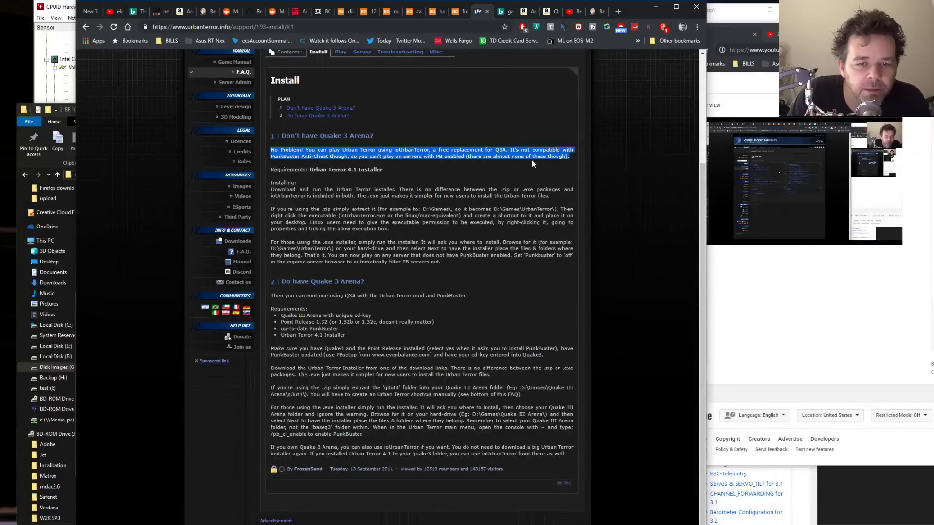
left_click(526, 160)
double_click(502, 156)
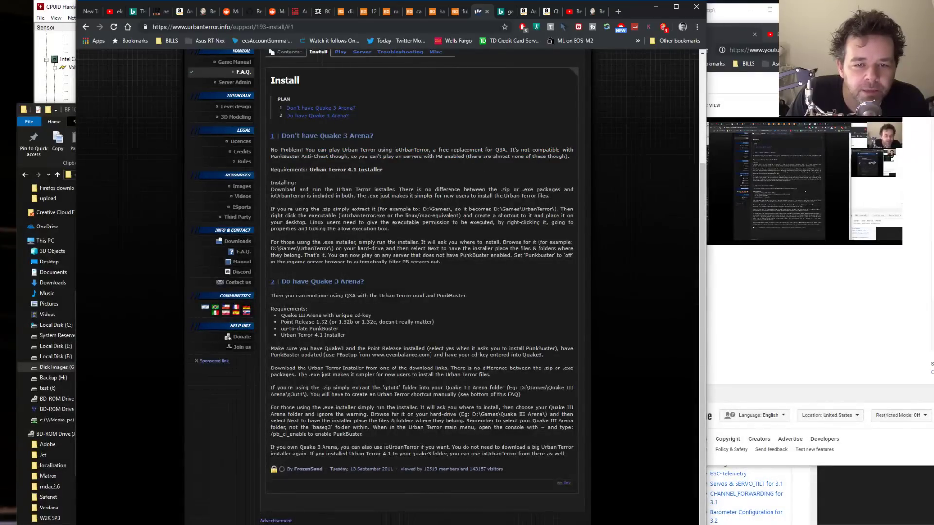
triple_click(562, 147)
left_click_drag(566, 156, 562, 267)
left_click(562, 267)
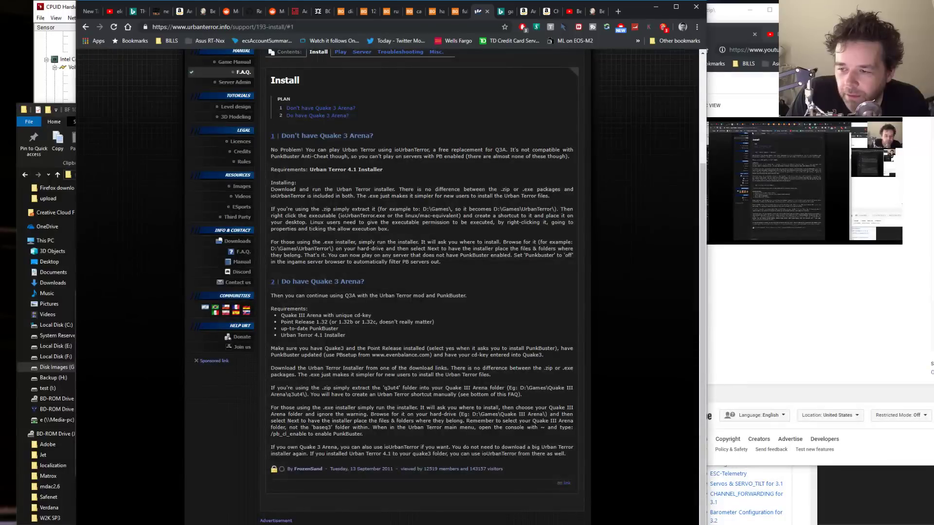
- Search the web for "winmodem 56k" and open the eBay listing for the US Robotics 56K 16 bit internal Winmodem
key("alt+Tab")
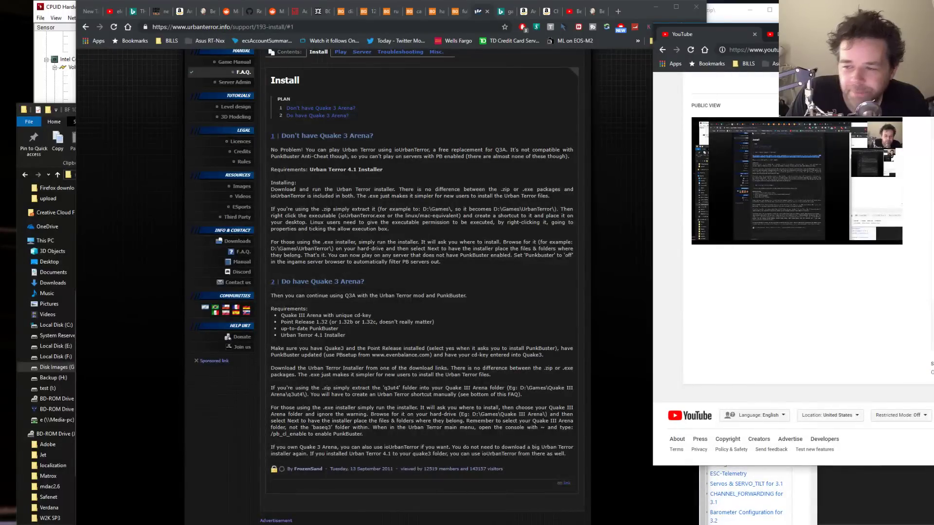
key("alt+Tab")
left_click(383, 26)
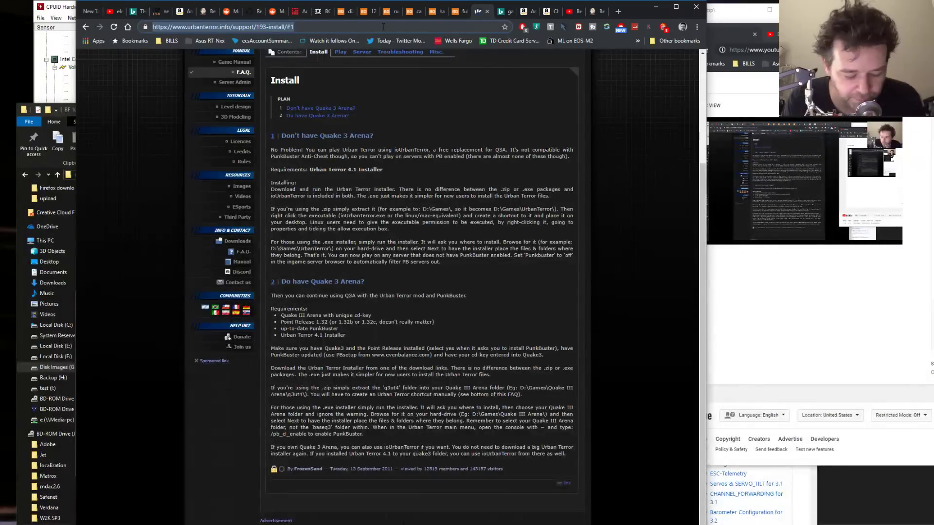
type("winmodem ")
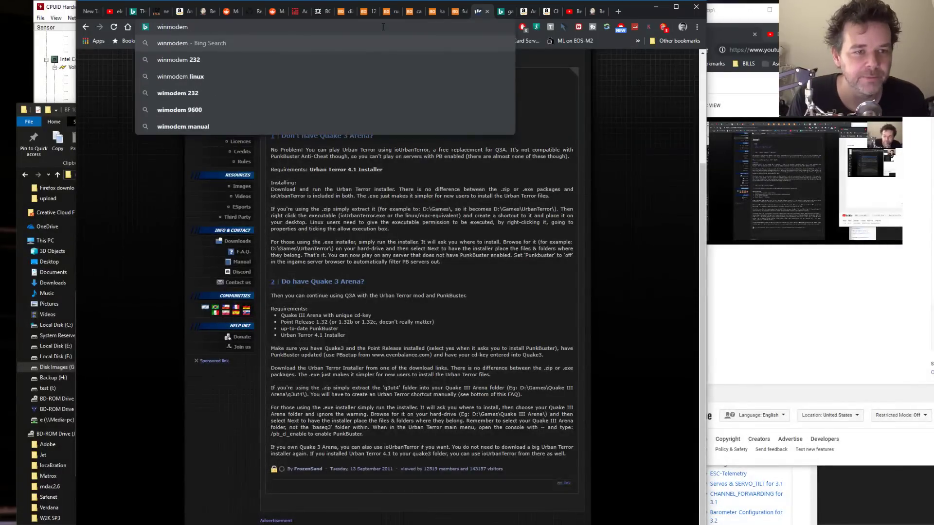
type("56k")
key("Return")
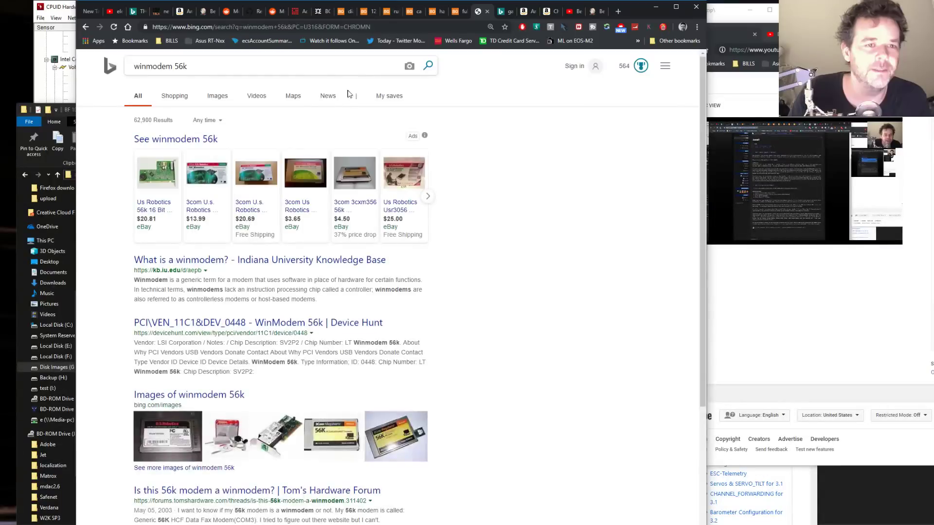
left_click(375, 201)
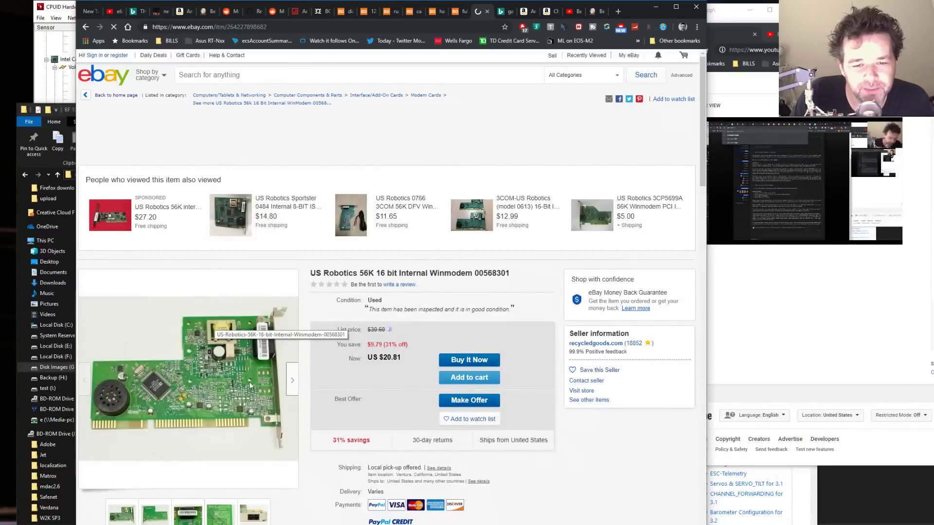
- Examine the Winmodem listing's title, price, description, and shipping and returns terms
left_click_drag(312, 274, 524, 274)
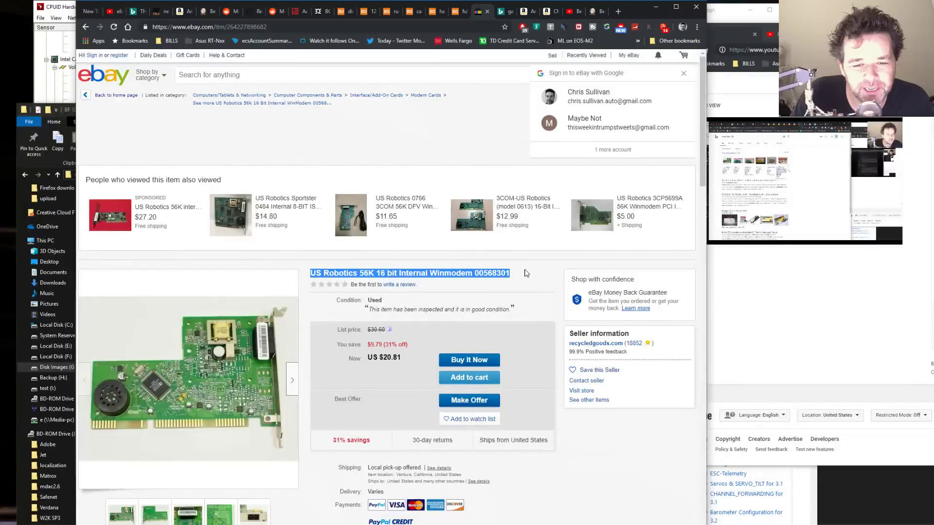
left_click(524, 273)
scroll(525, 284, "down", 1)
scroll(526, 290, "down", 1)
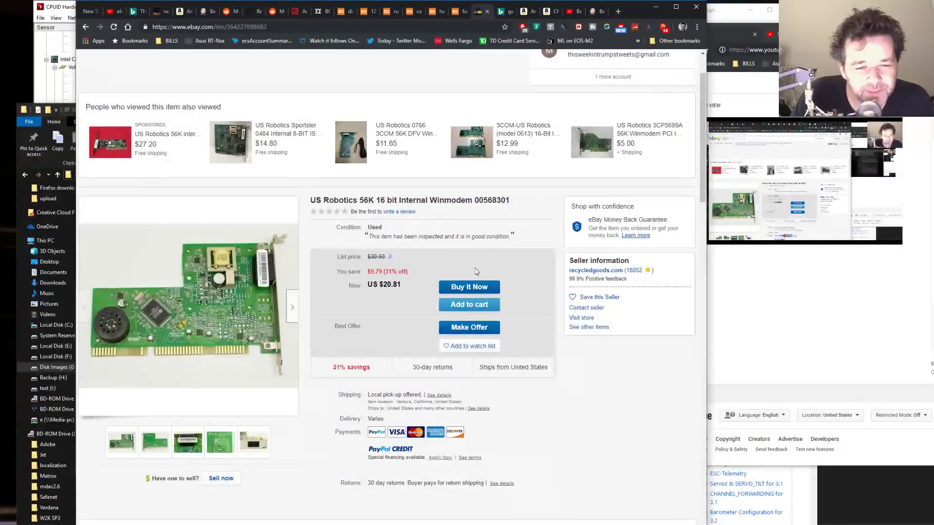
scroll(640, 429, "down", 15)
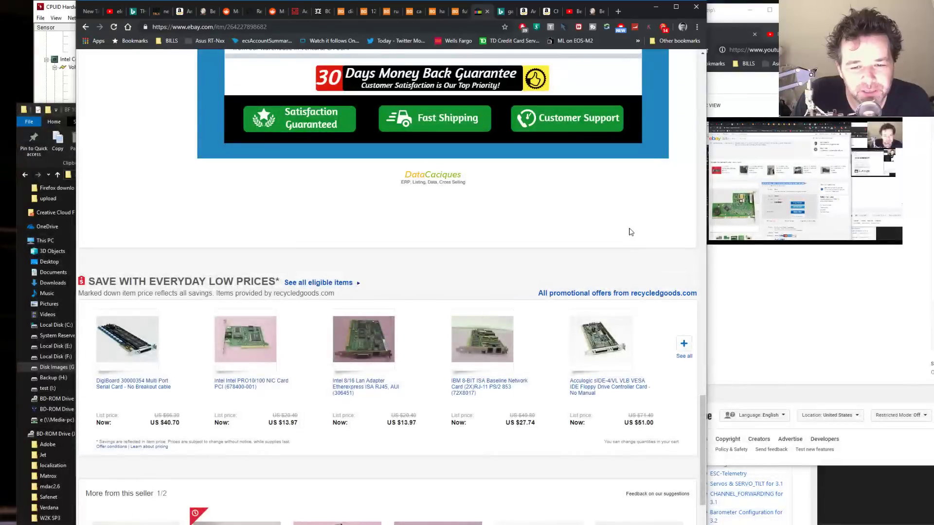
scroll(638, 204, "up", 2)
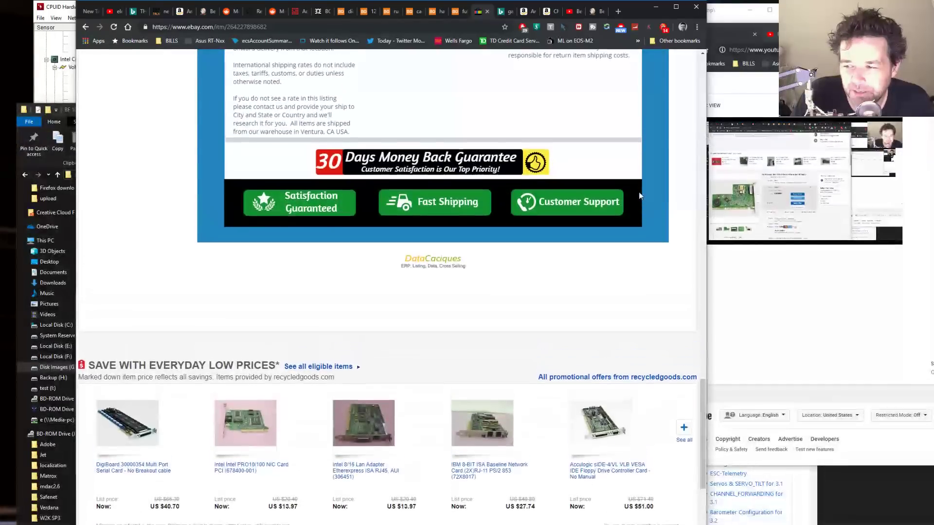
scroll(638, 185, "up", 3)
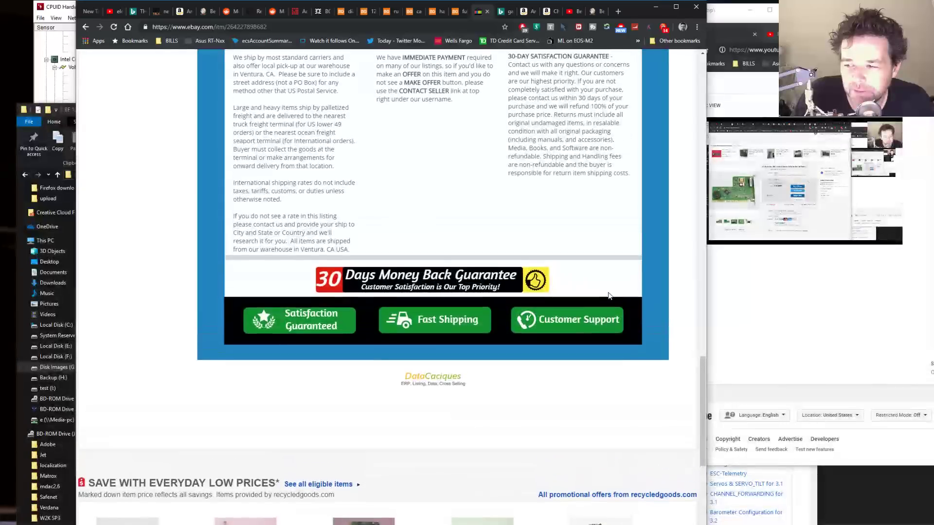
scroll(599, 321, "up", 3)
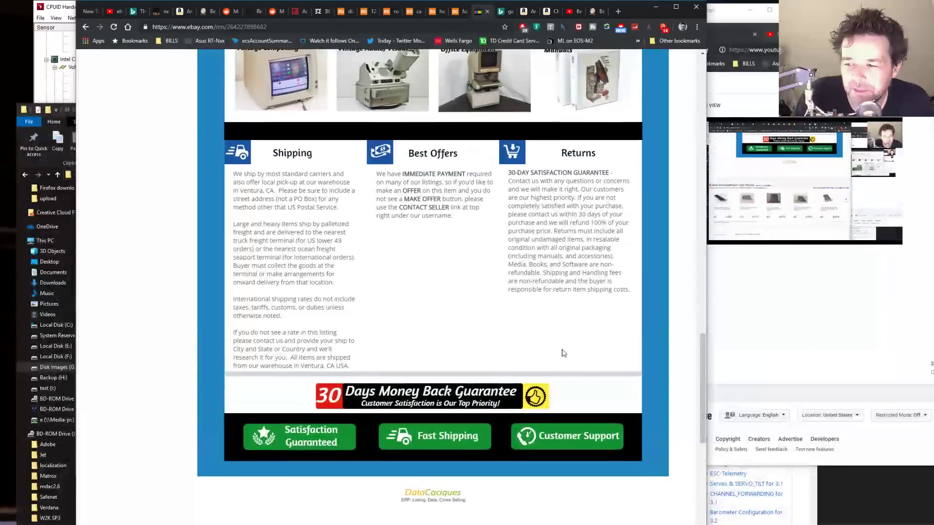
scroll(620, 353, "up", 3)
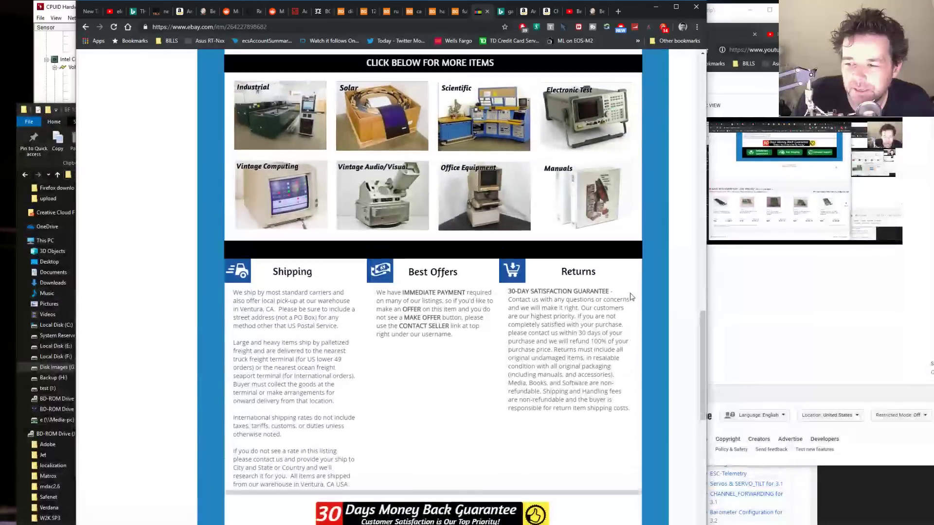
scroll(638, 296, "up", 3)
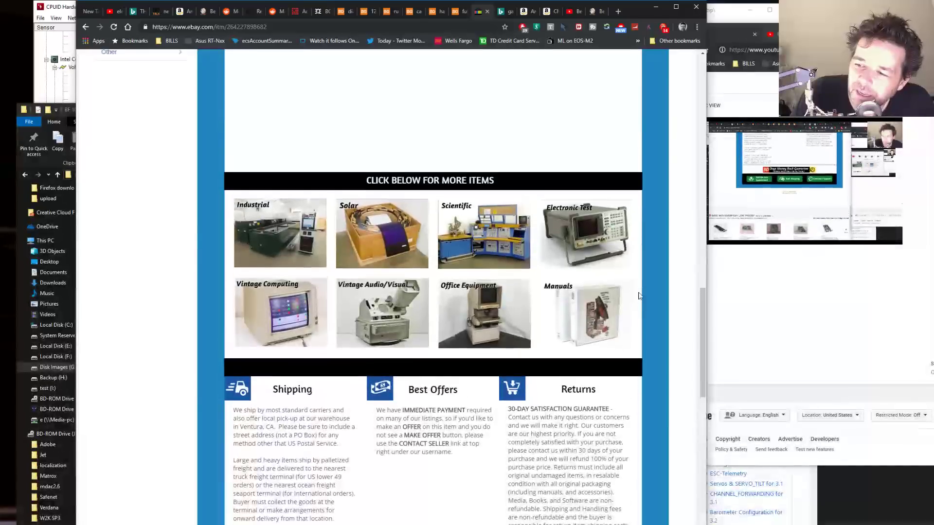
scroll(638, 296, "up", 3)
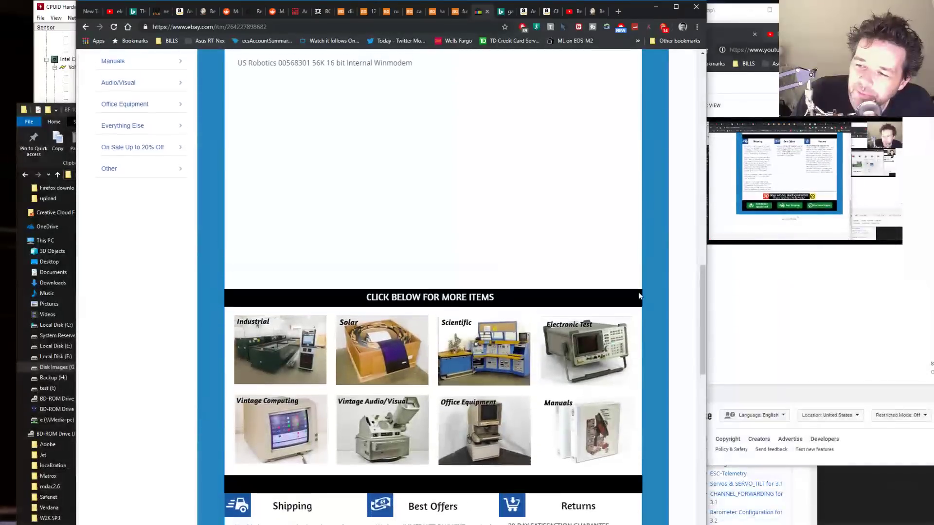
- Finish looking over the Winmodem listing and search eBay for "usrobotics 28.8"
scroll(638, 296, "up", 3)
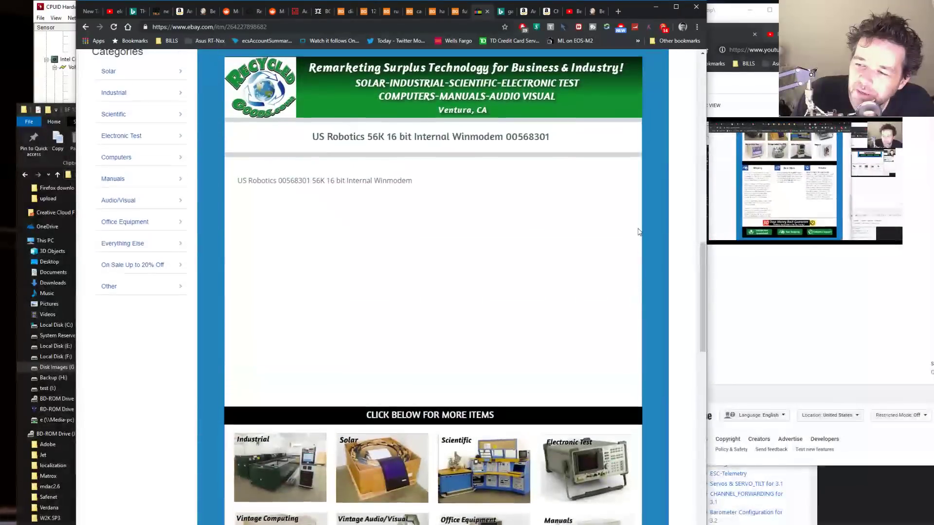
scroll(643, 253, "up", 2)
scroll(686, 253, "down", 2)
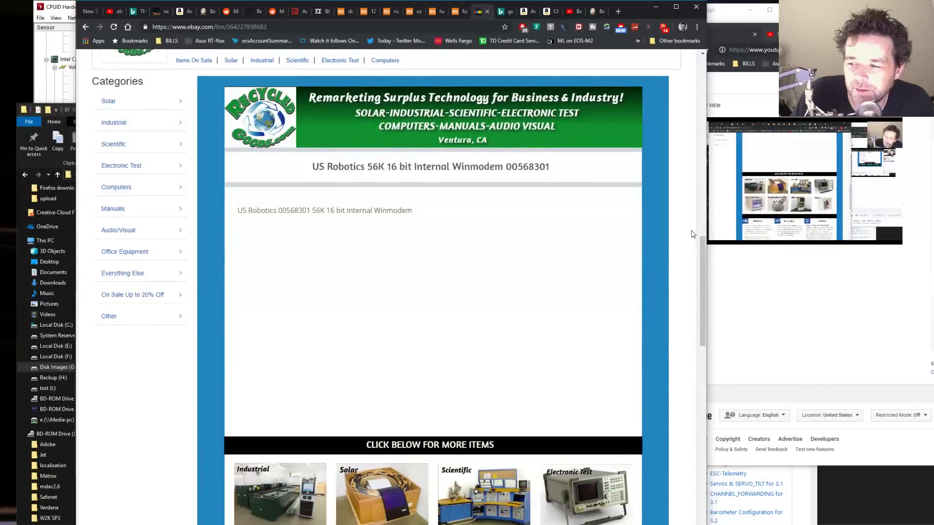
scroll(698, 204, "up", 15)
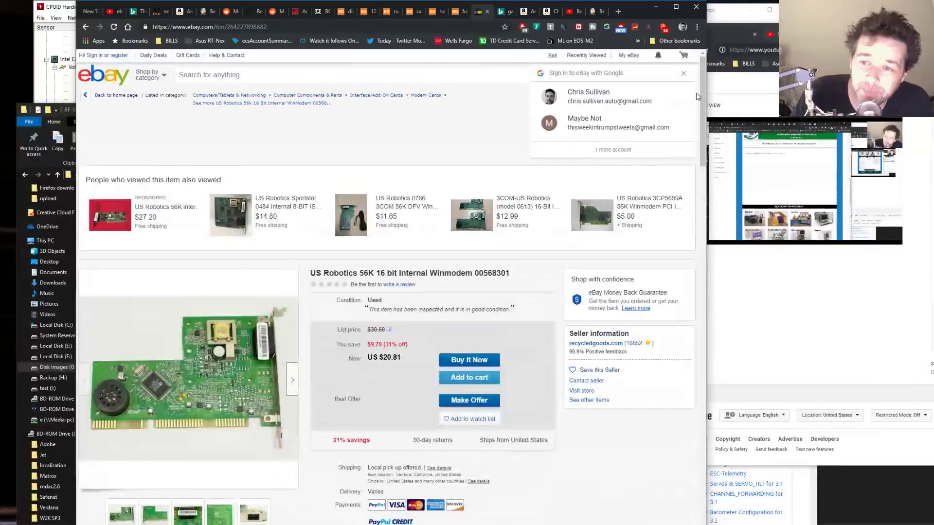
left_click(312, 75)
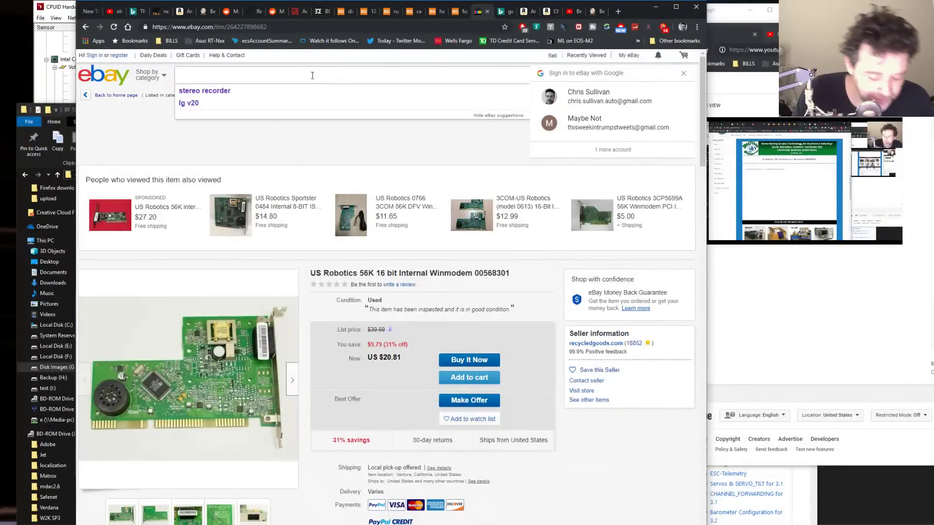
type("usr")
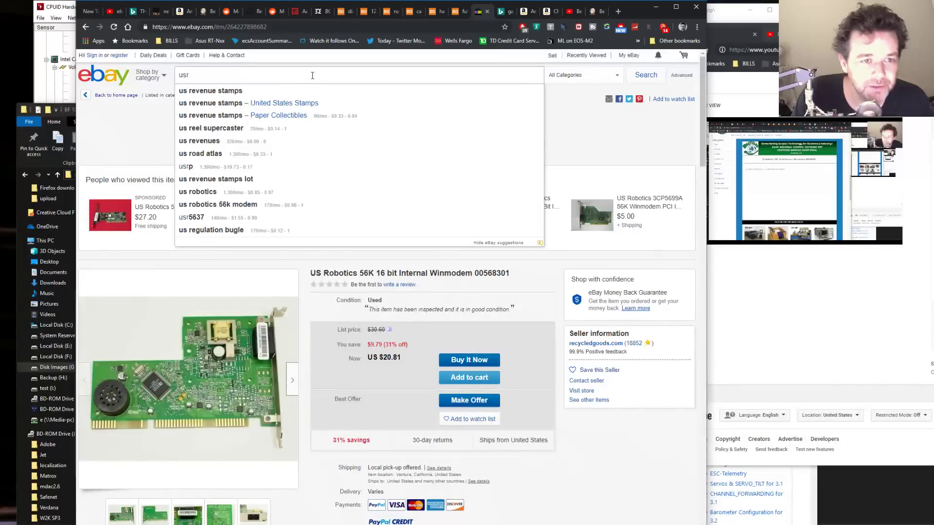
type("obot")
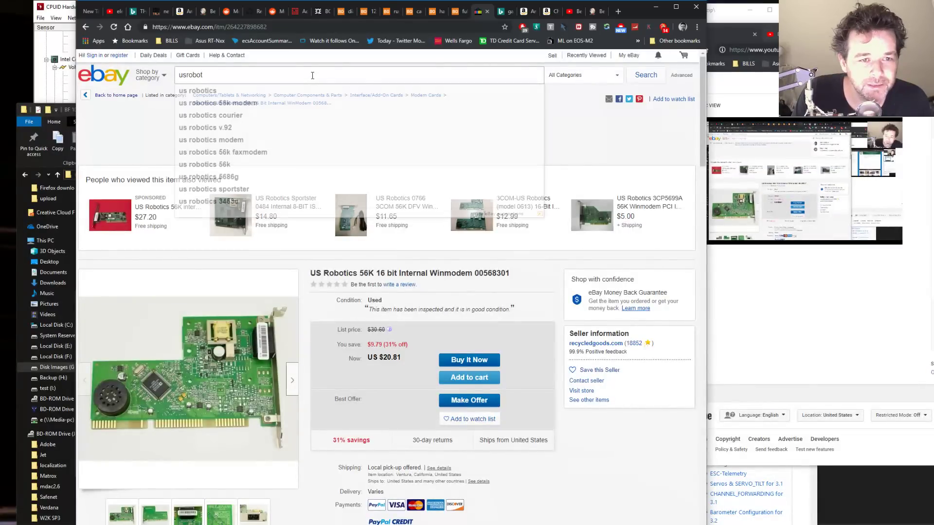
type("irs 28.8")
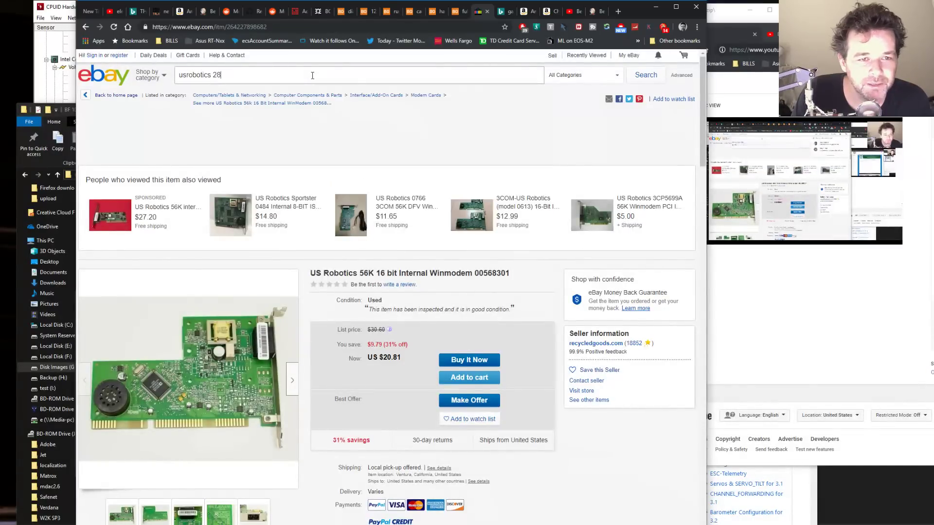
key("Return")
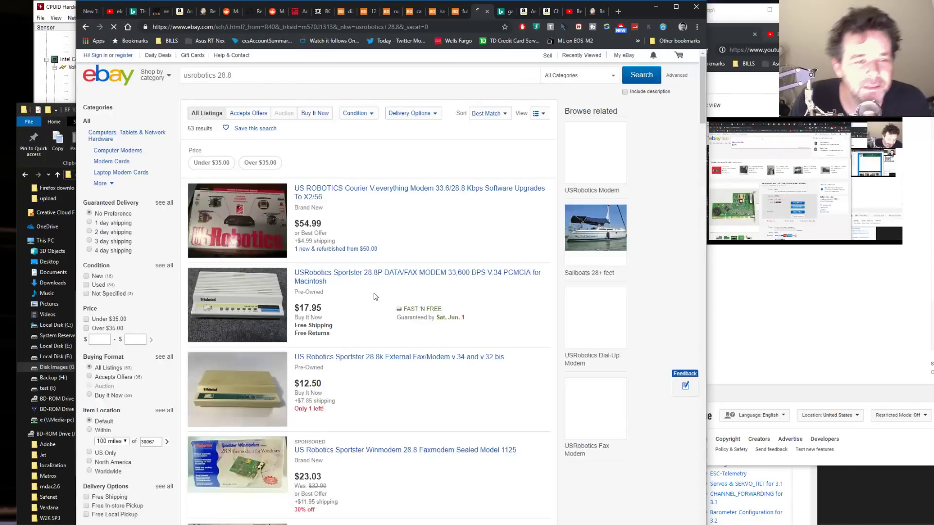
- Open the US Robotics Sportster 28.8k External Fax/Modem v.34 and v.32 bis listing and read its title, item specifics and description
left_click(328, 358)
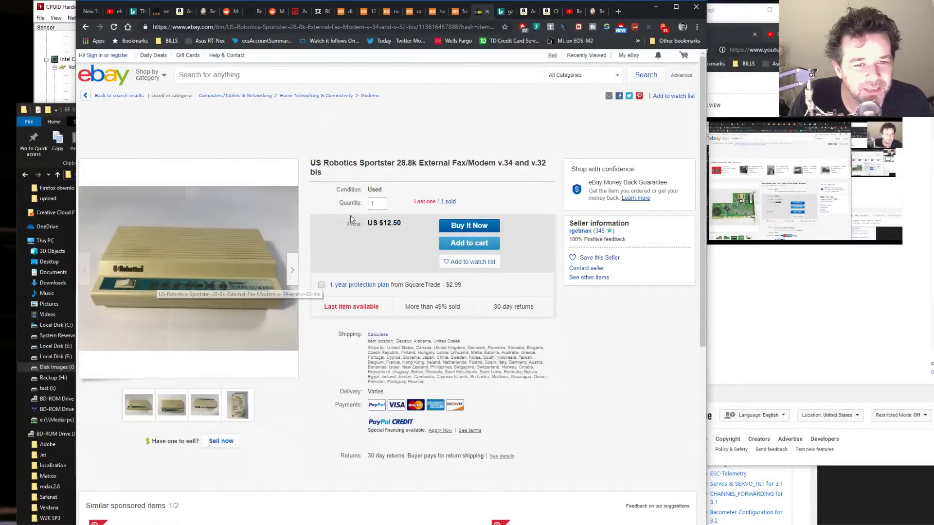
left_click_drag(341, 467, 369, 151)
left_click(351, 161)
triple_click(351, 163)
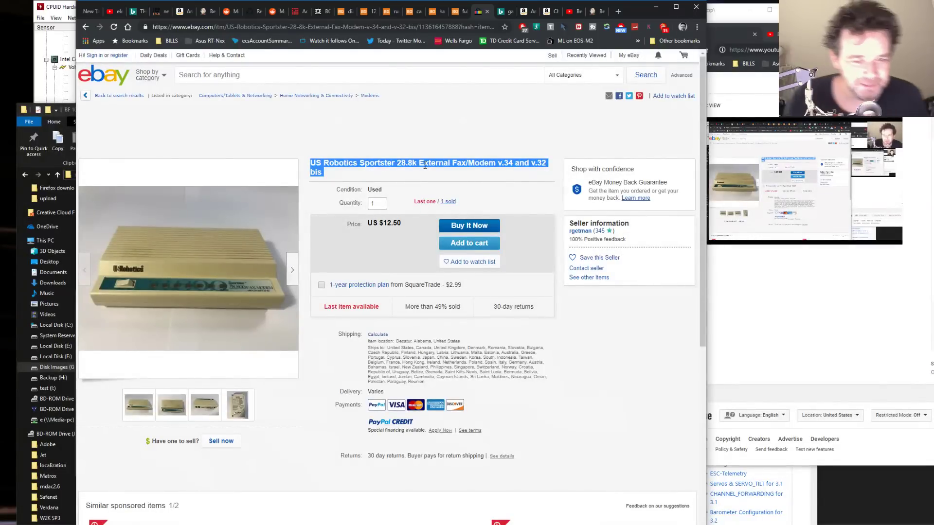
left_click(615, 365)
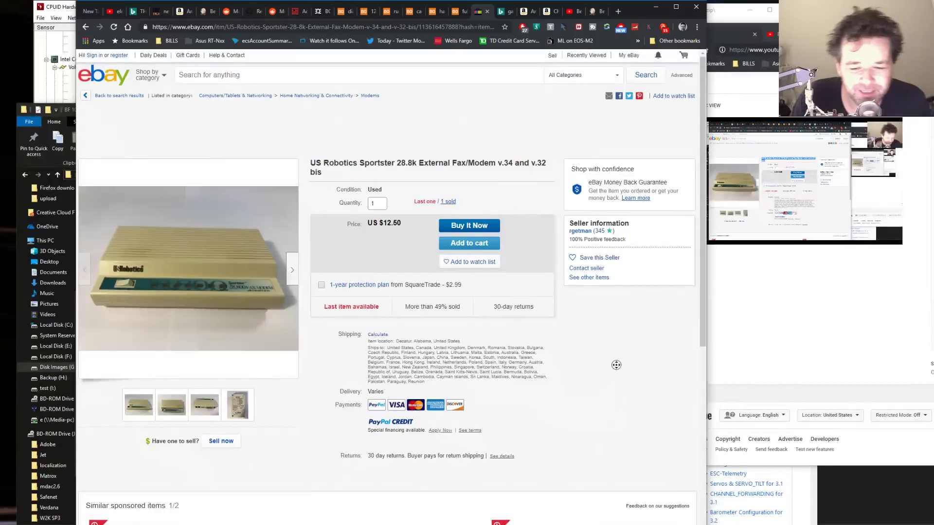
scroll(615, 364, "down", 12)
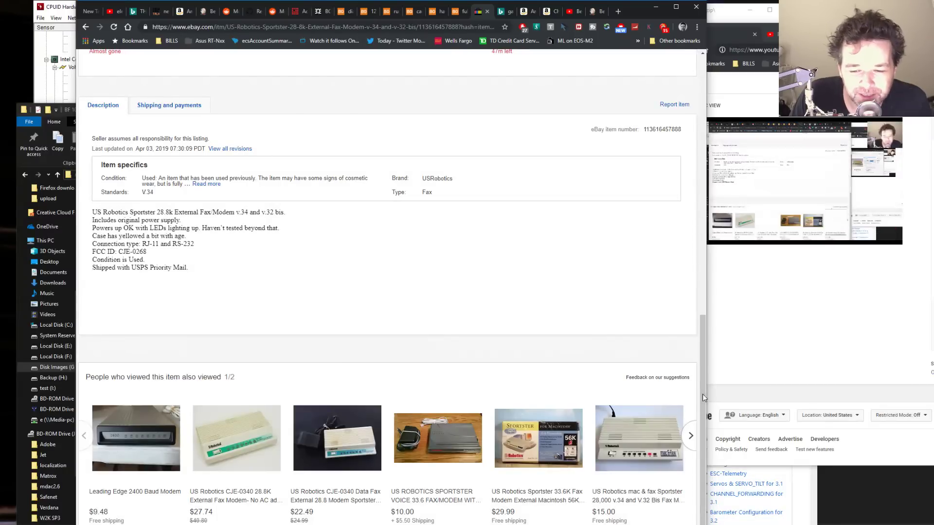
scroll(704, 324, "up", 3)
- Search eBay for "kodak tmax 400" using the suggested search term
left_click_drag(704, 323, 703, 120)
left_click(248, 70)
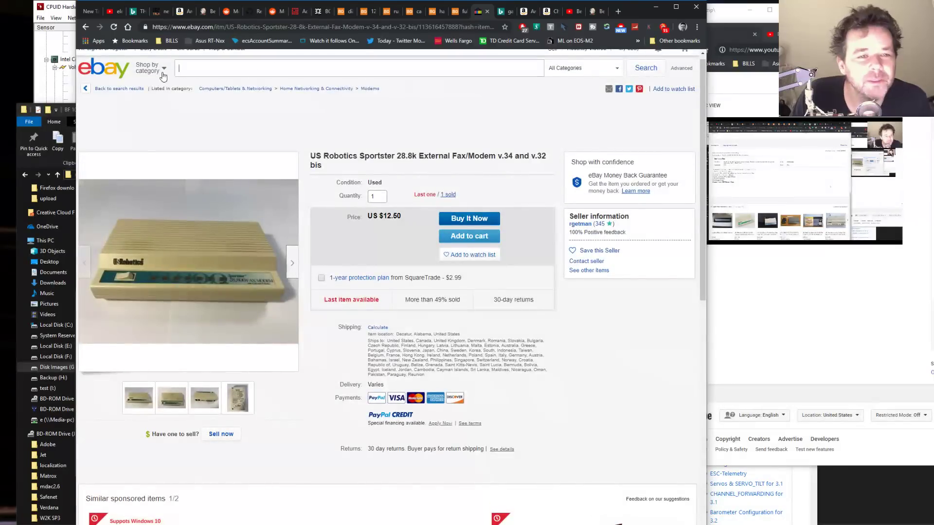
type("koda")
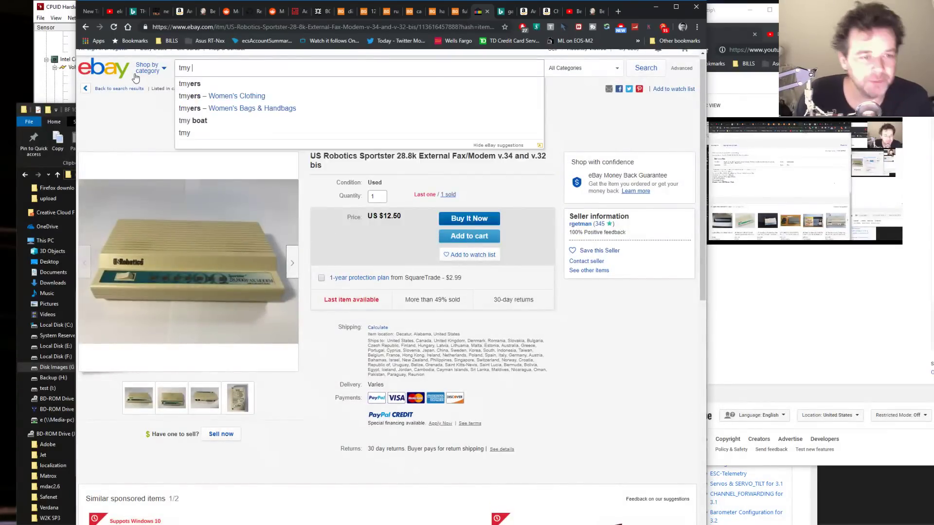
type("k tmy")
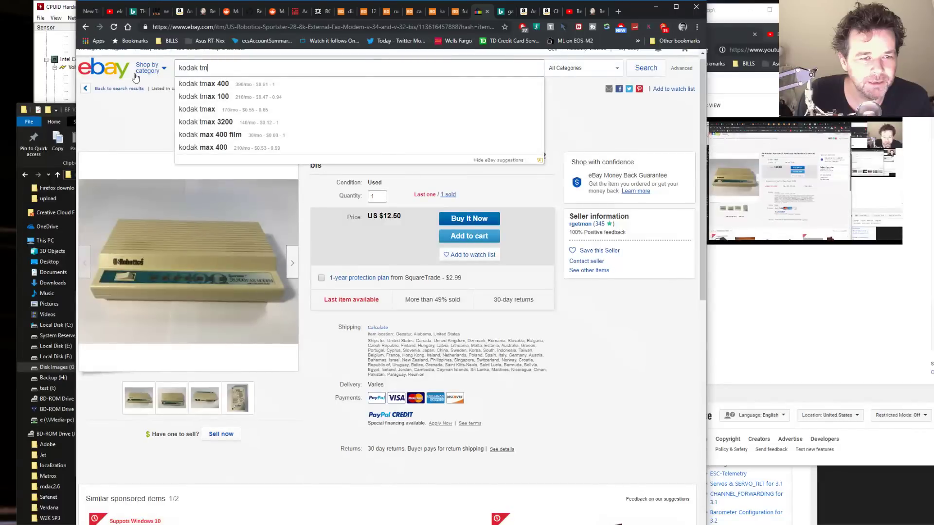
key("Down")
key("Return")
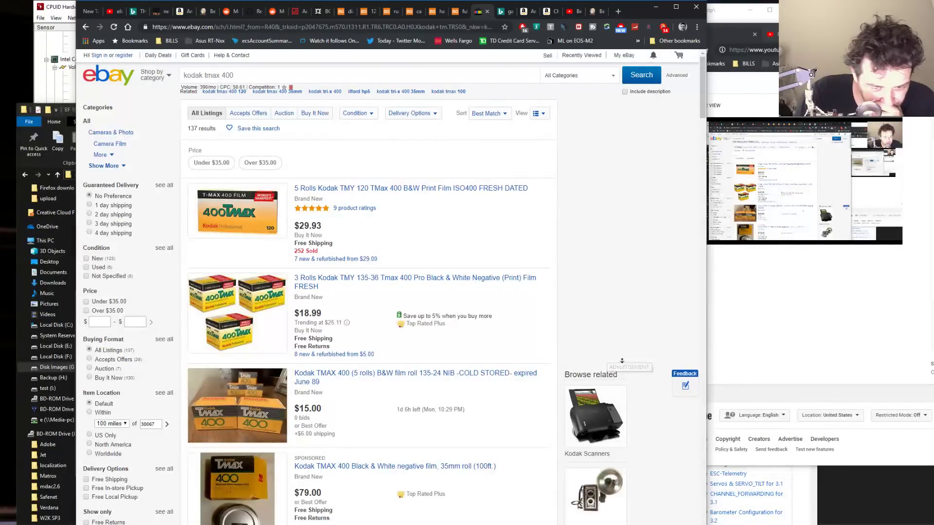
- Look through the Kodak TMAX 400 results and open the listing for five 135-24 rolls expired June 89
scroll(622, 360, "down", 5)
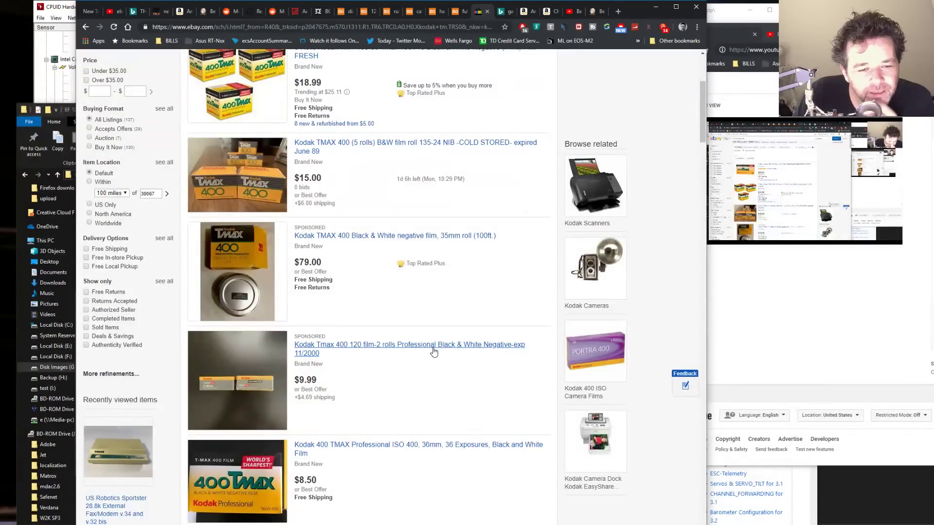
scroll(434, 351, "down", 10)
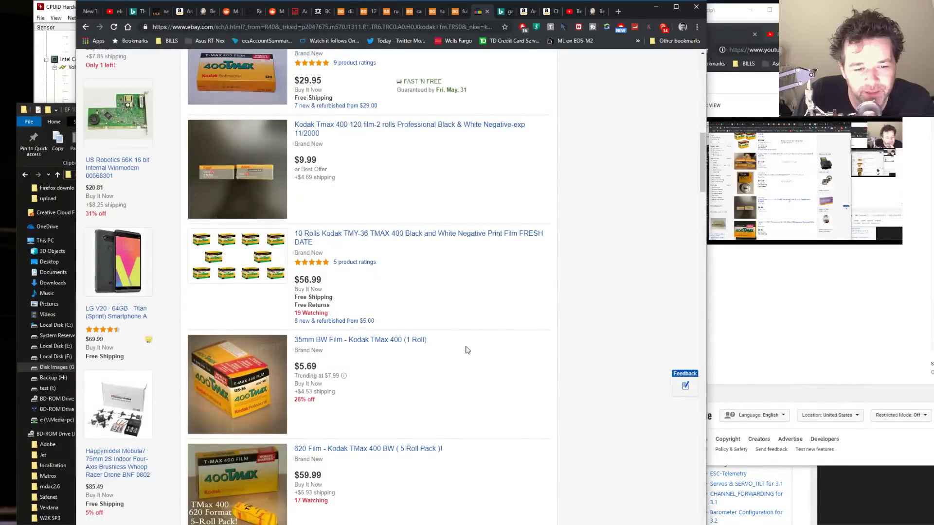
scroll(540, 419, "down", 3)
scroll(589, 420, "up", 10)
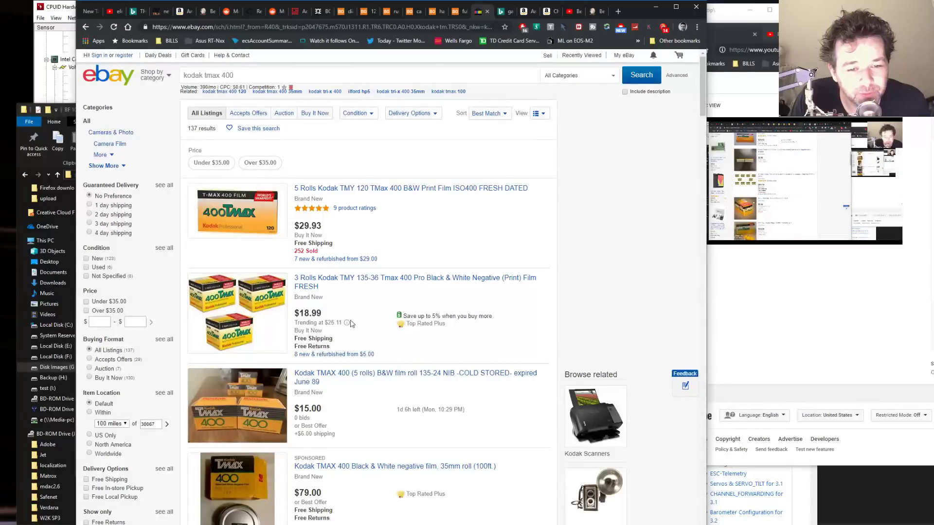
scroll(632, 217, "down", 3)
middle_click(642, 218)
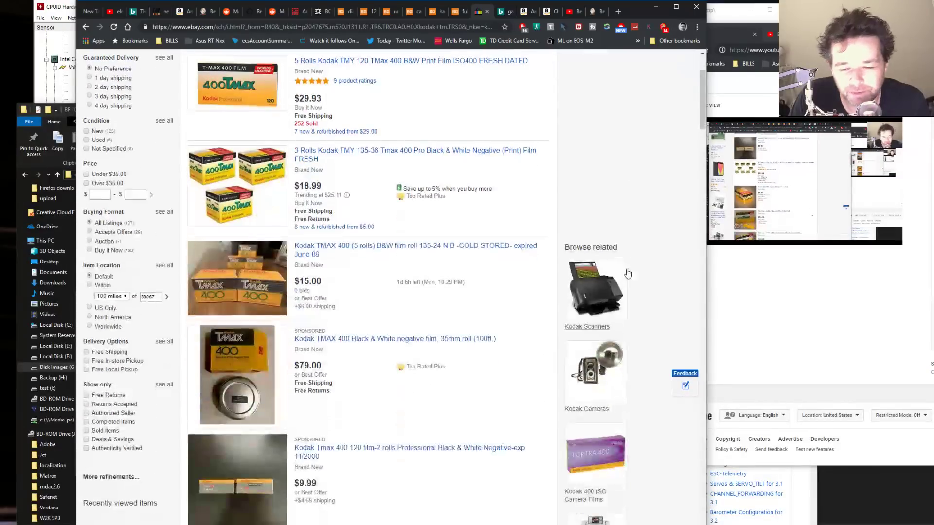
scroll(641, 199, "up", 1)
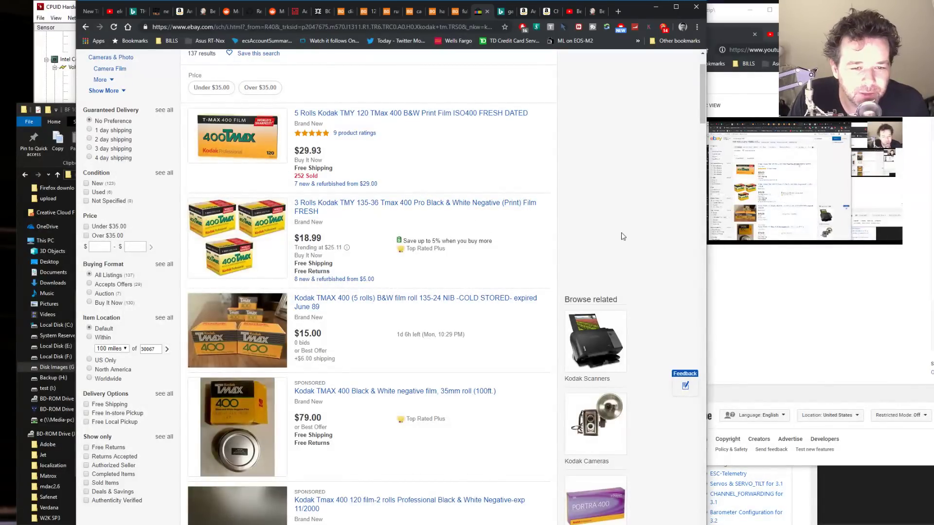
scroll(630, 224, "down", 1)
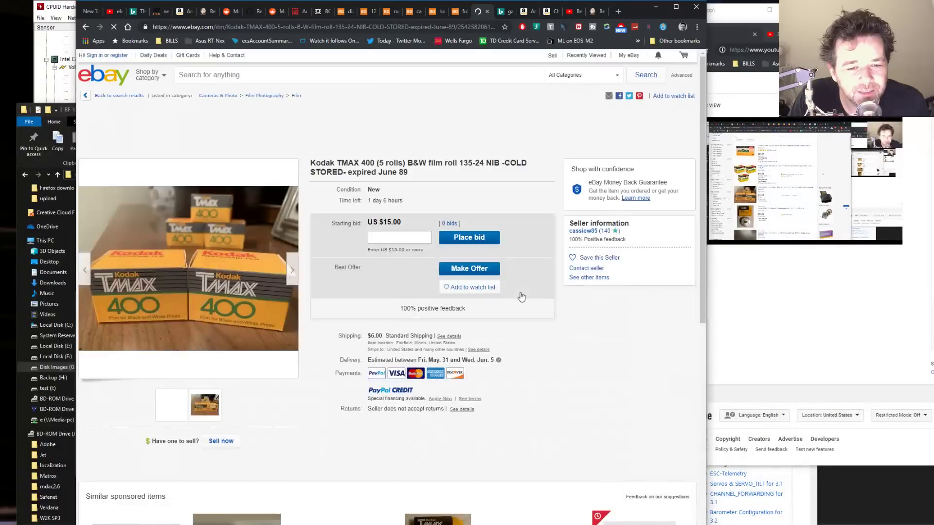
scroll(602, 378, "down", 2)
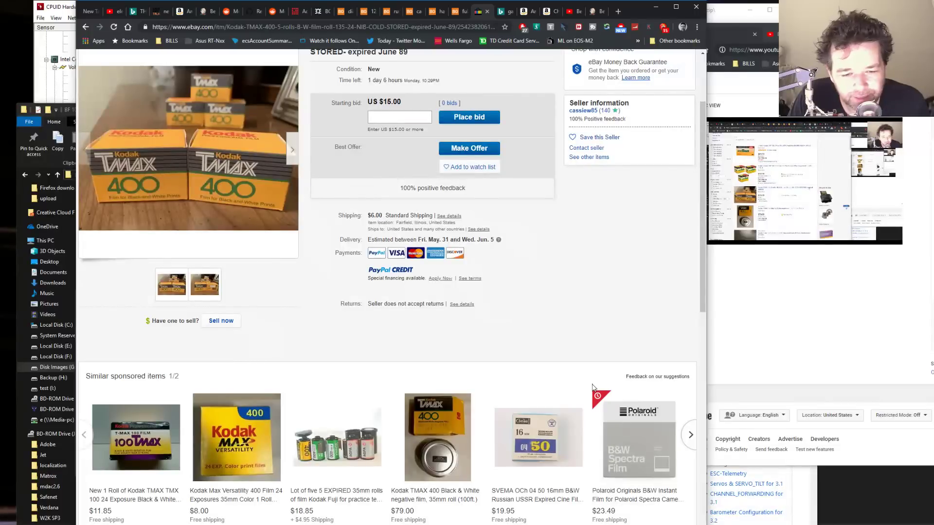
- Open the similar listing for five expired 35mm Kodak Fuji rolls and read its item specifics and shipping information
left_click(350, 500)
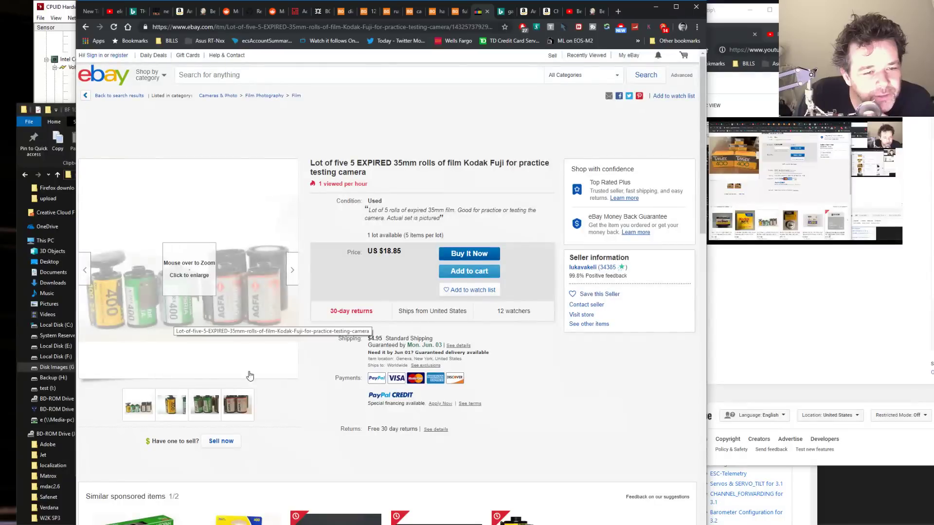
scroll(542, 395, "down", 10)
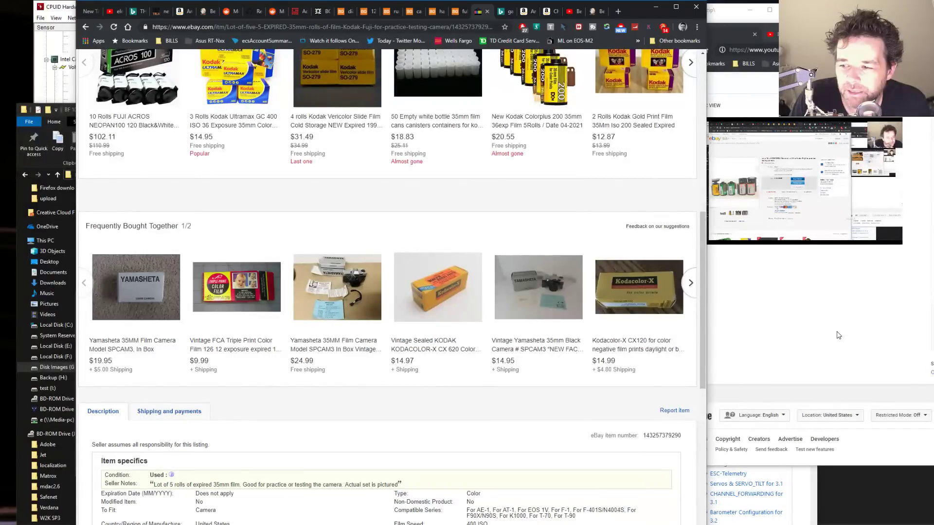
scroll(516, 462, "up", 10)
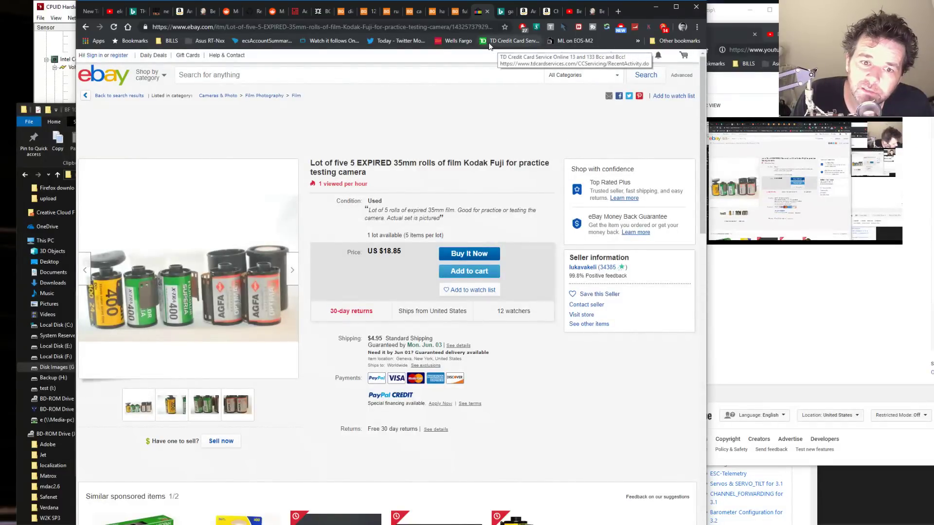
left_click(481, 27)
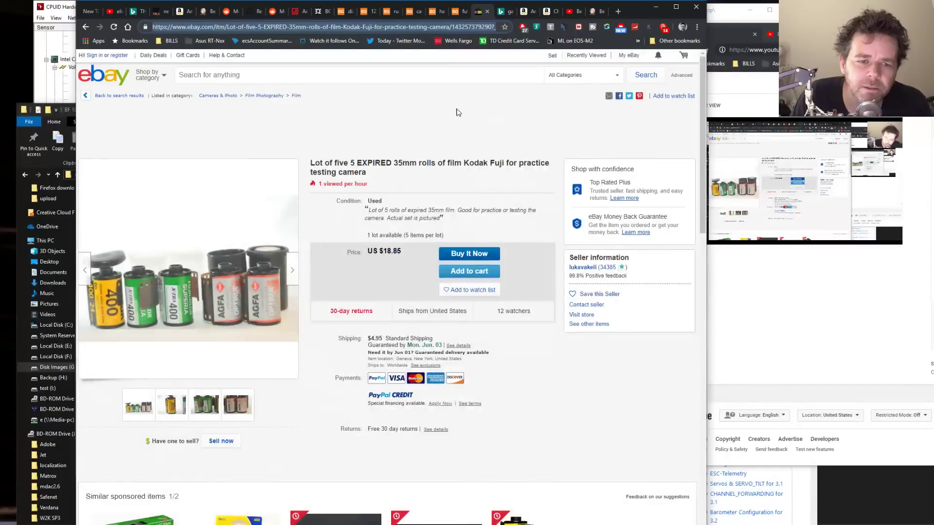
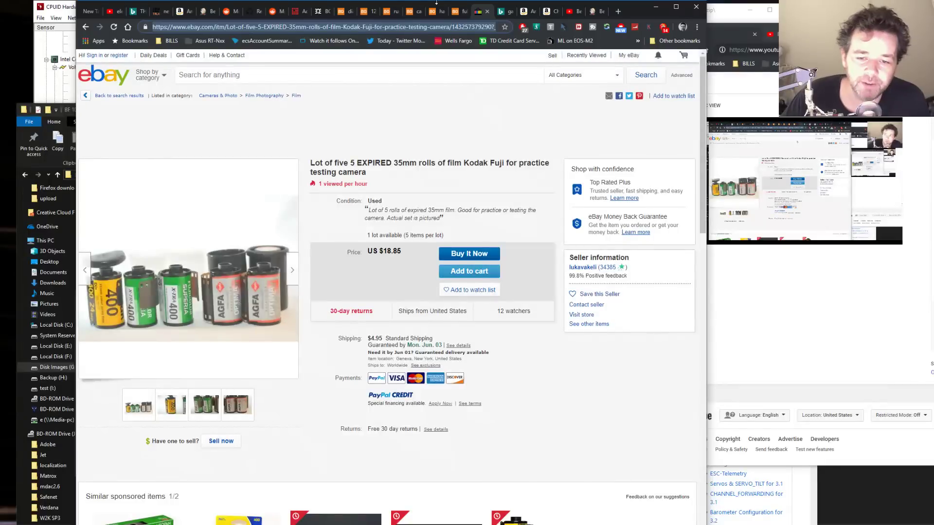
left_click(531, 143)
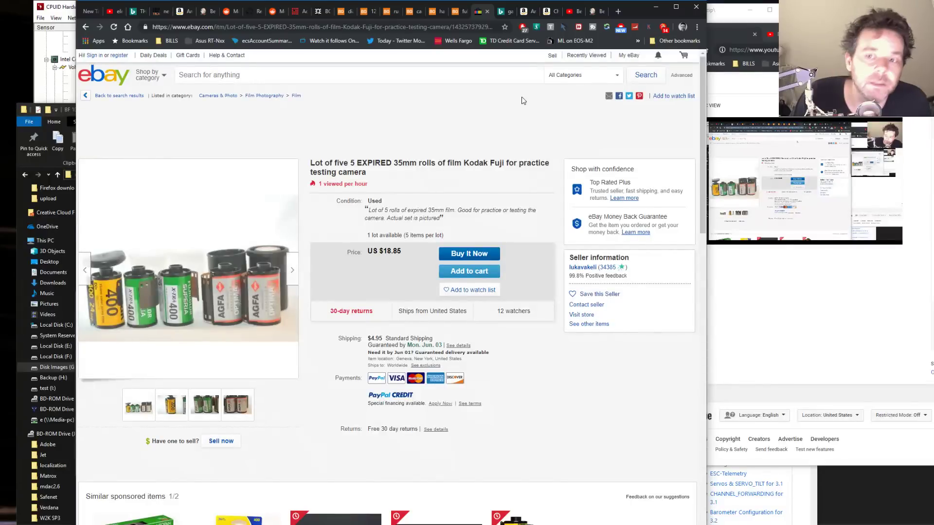
scroll(571, 257, "down", 10)
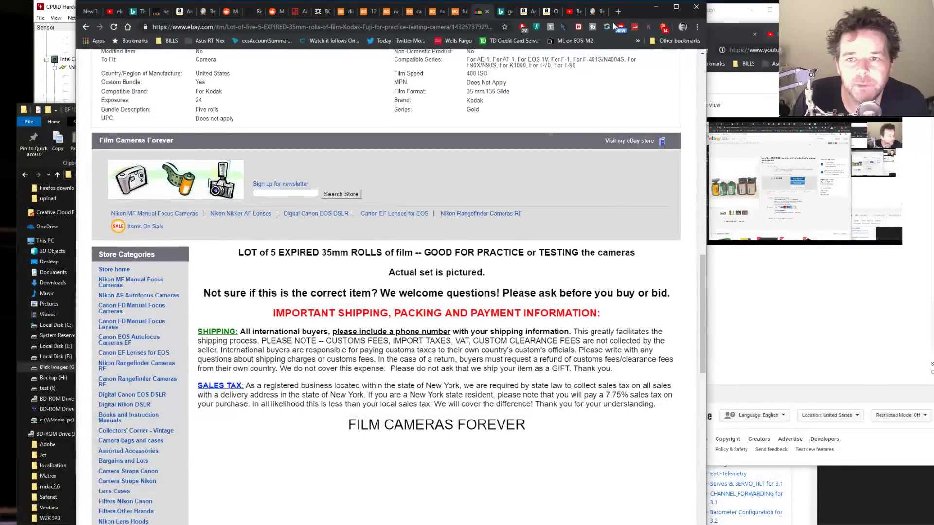
scroll(620, 68, "up", 3)
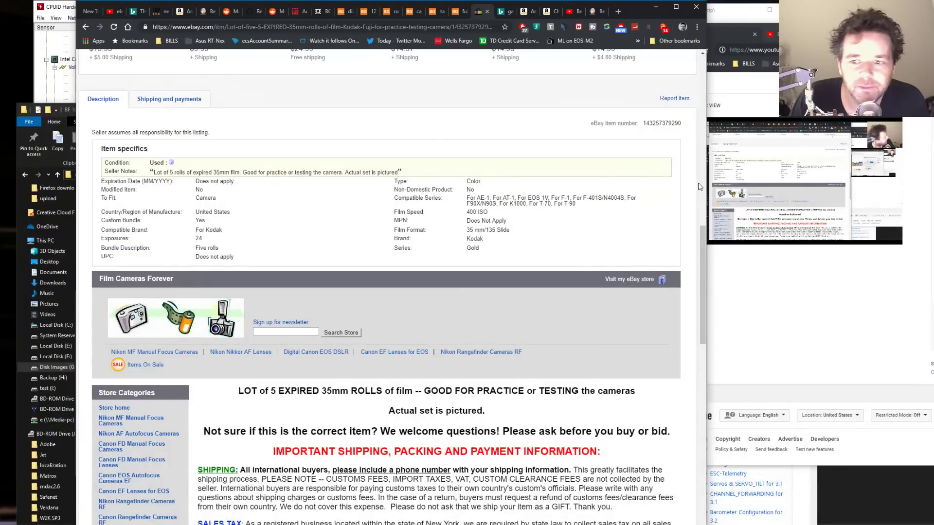
left_click_drag(701, 237, 688, 63)
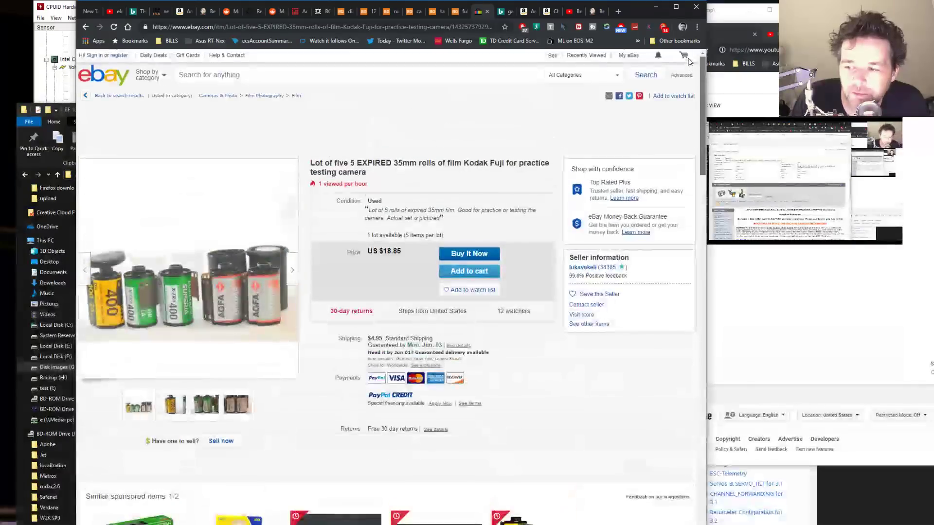
- Browse the brand options and related film items at the end of the expired film listing
scroll(673, 488, "down", 20)
scroll(673, 488, "down", 2)
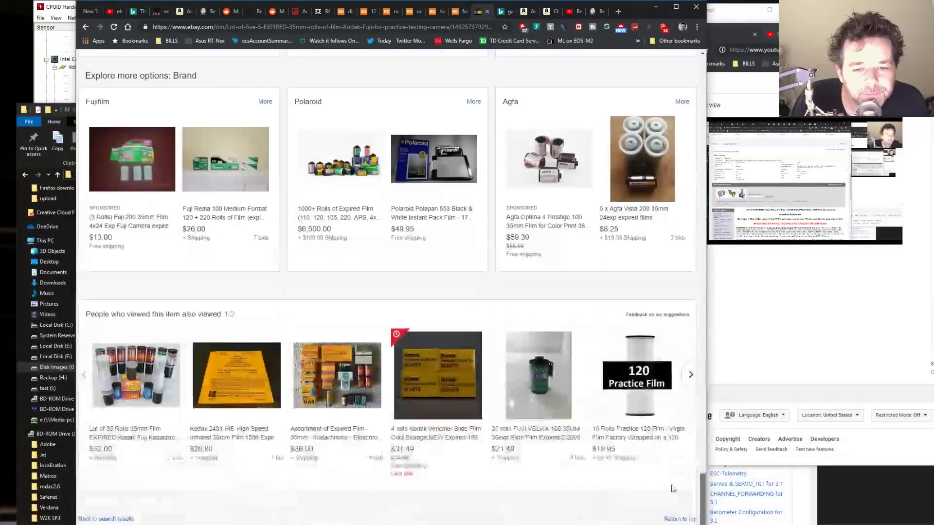
scroll(673, 488, "down", 2)
scroll(671, 489, "down", 2)
- Close the eBay film listing and switch to the Banggood page for the Full Speed Leader-120 racing drone
left_click_drag(702, 489, 681, 18)
left_click(487, 12)
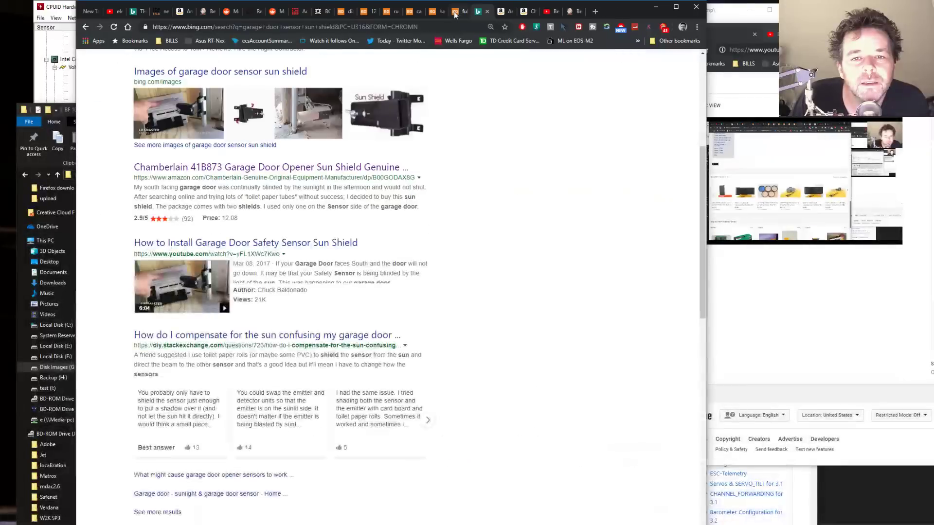
left_click(455, 11)
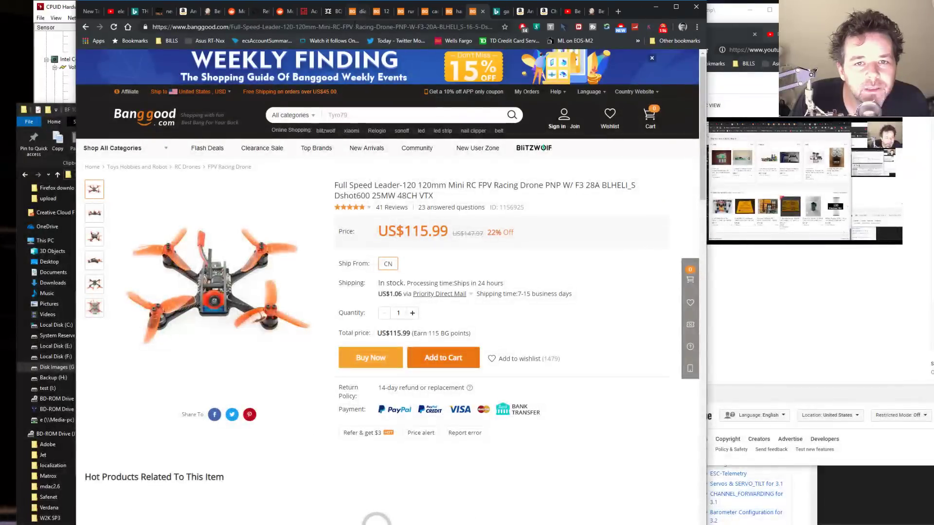
- Check the description links on the YouTube page of the Betaflight Development 4.1 setup live stream
key("ctrl+l")
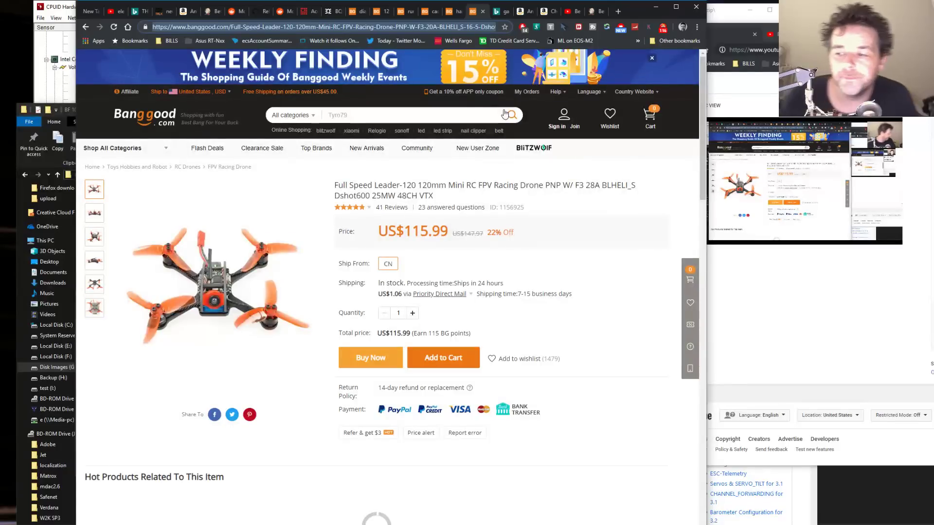
left_click(905, 260)
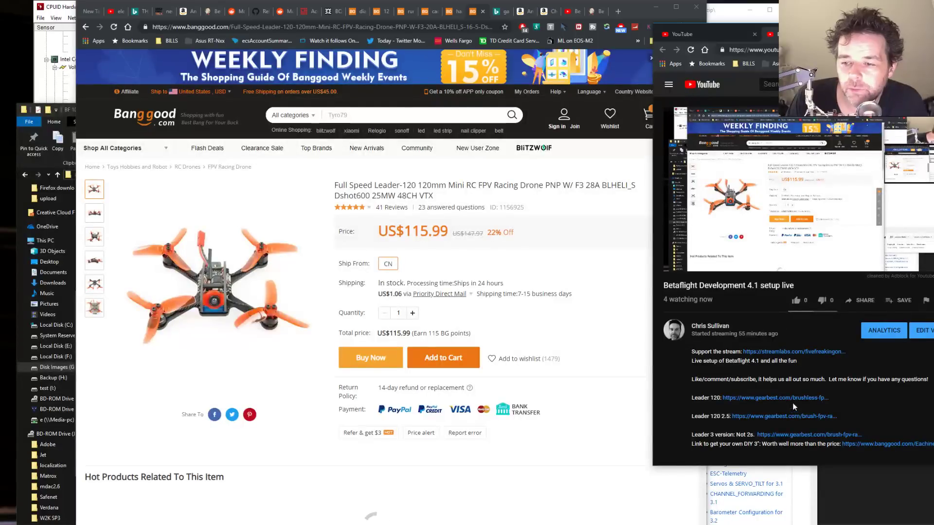
left_click(886, 333)
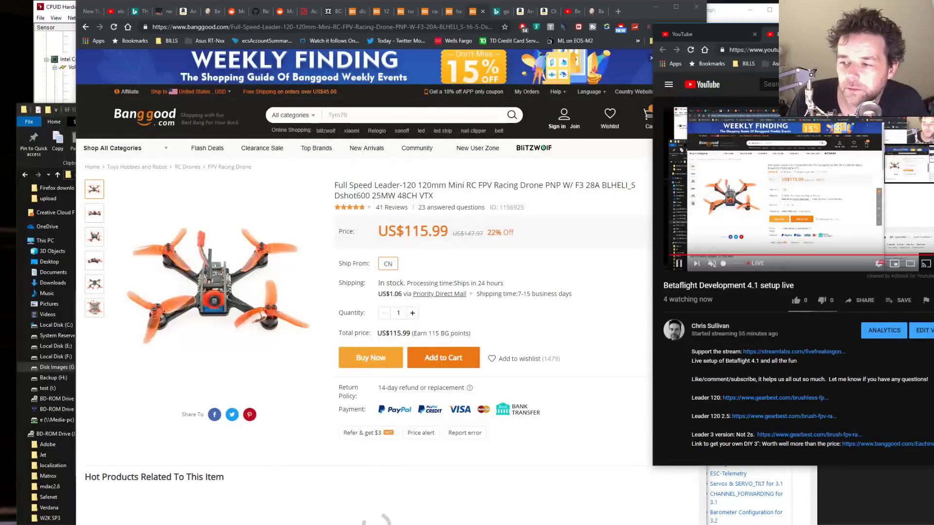
left_click(632, 29)
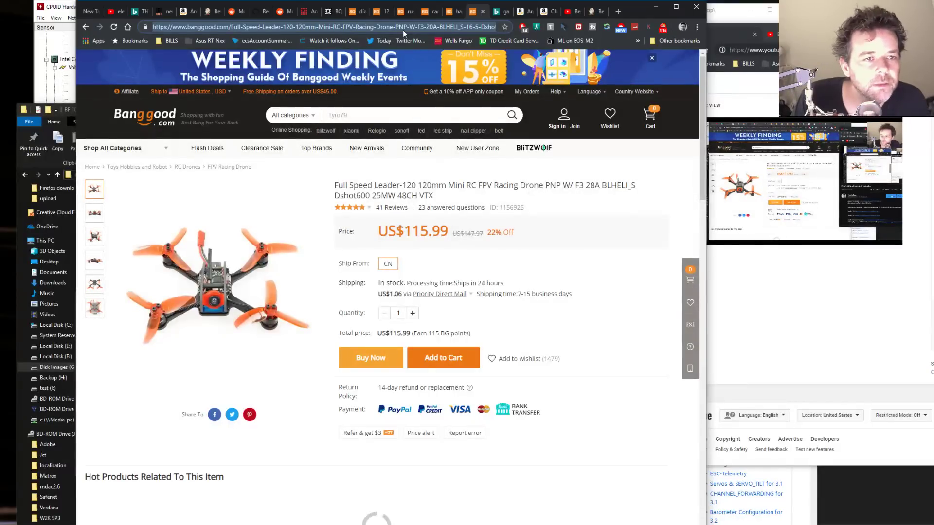
type("xt x")
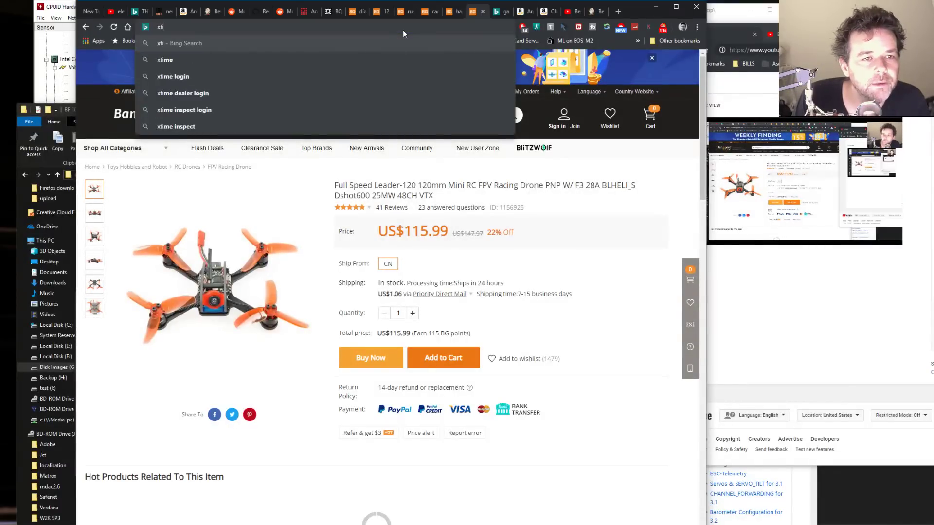
type("inte")
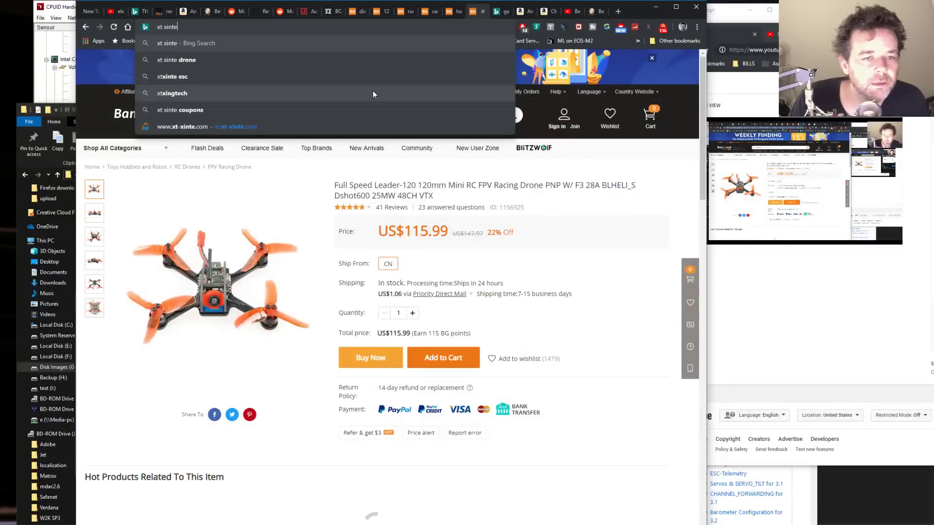
left_click(369, 126)
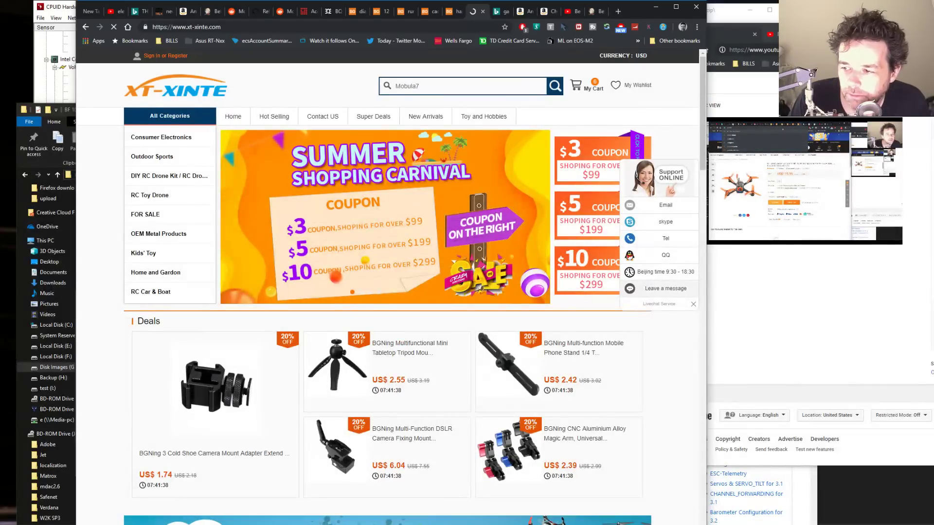
- Glance at the live stream window, leave the XT-Xinte store and open Amazon in the same tab
key("alt+Tab")
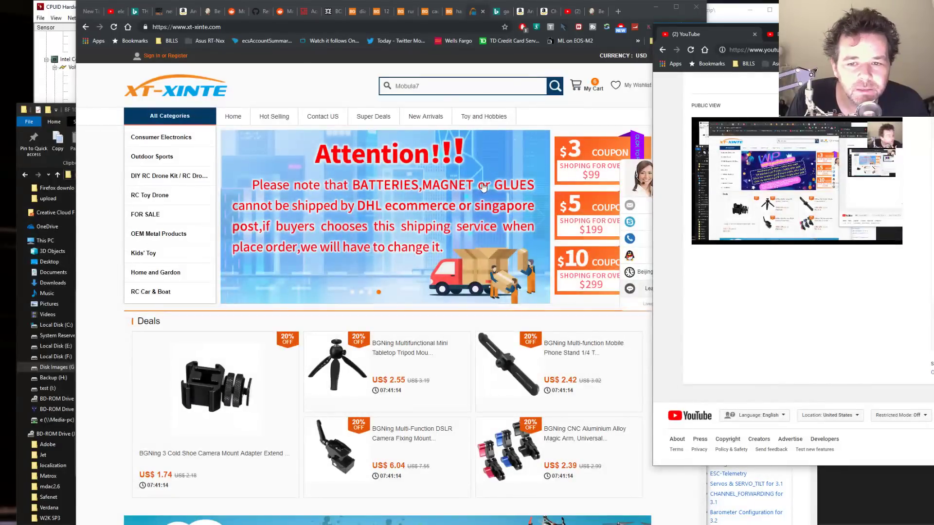
left_click(490, 84)
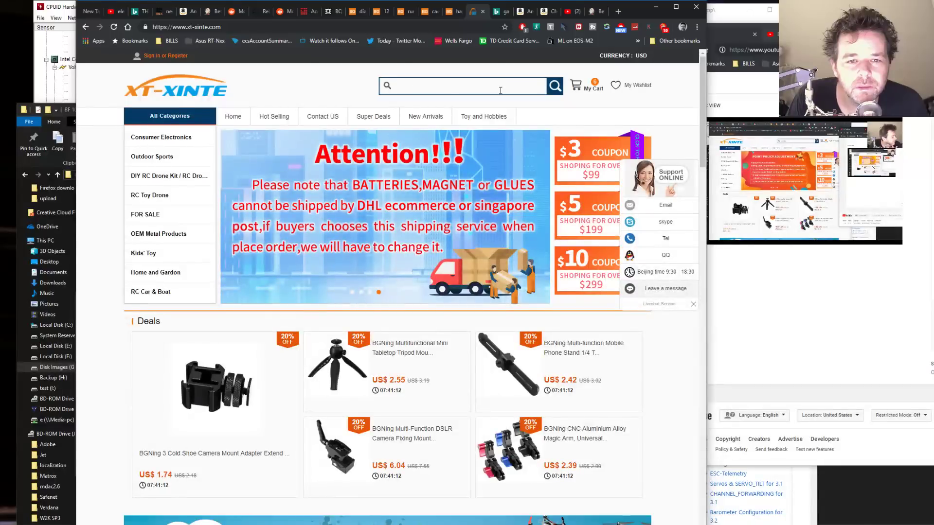
left_click(383, 27)
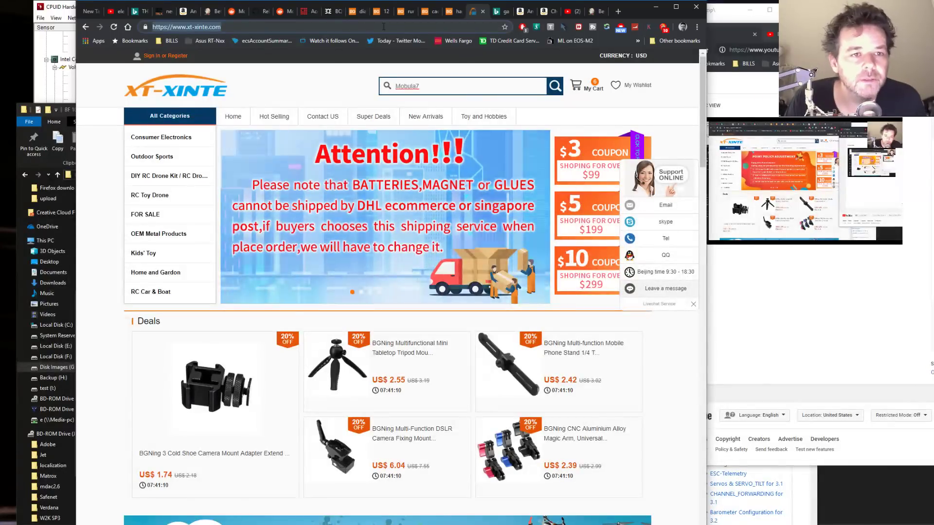
type("amazon")
key("Return")
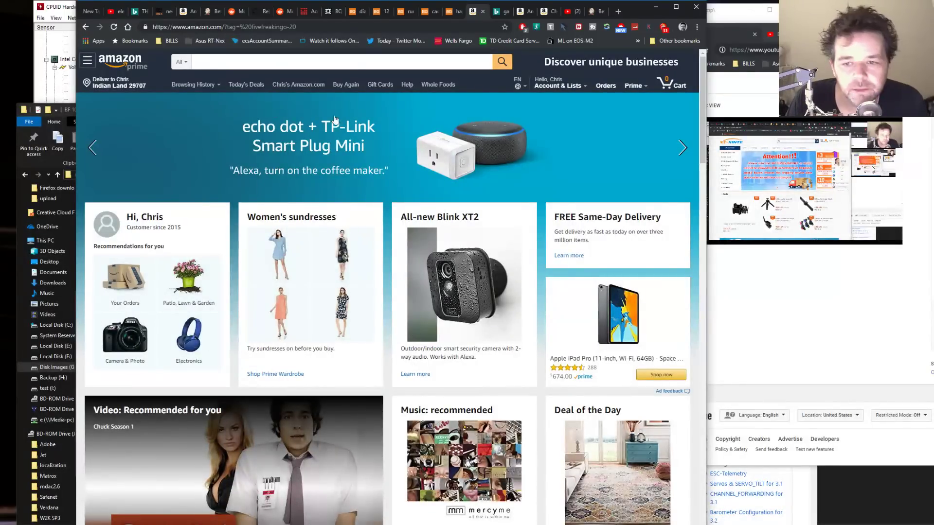
- Search Amazon for "garage door seals bottom rubber"
left_click(331, 63)
type("garage")
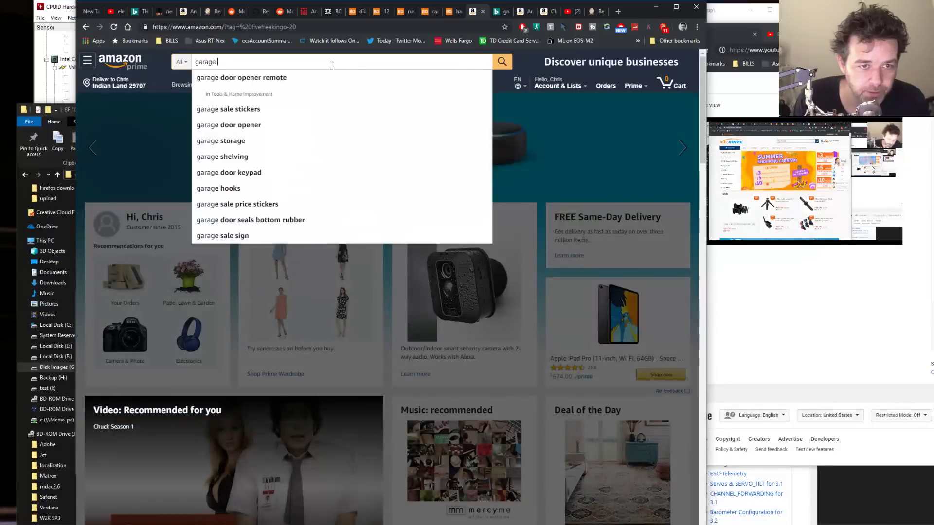
type(" door sel")
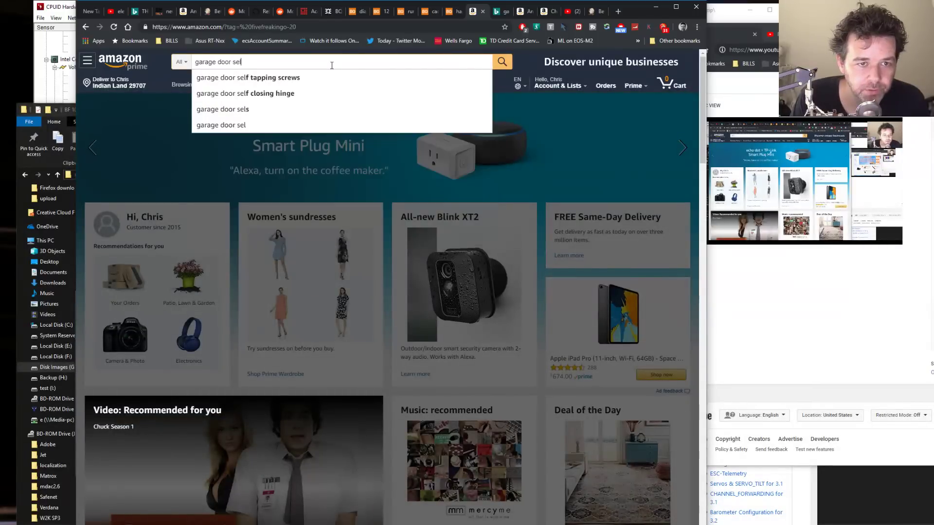
key("BackSpace")
key("Down")
key("Return")
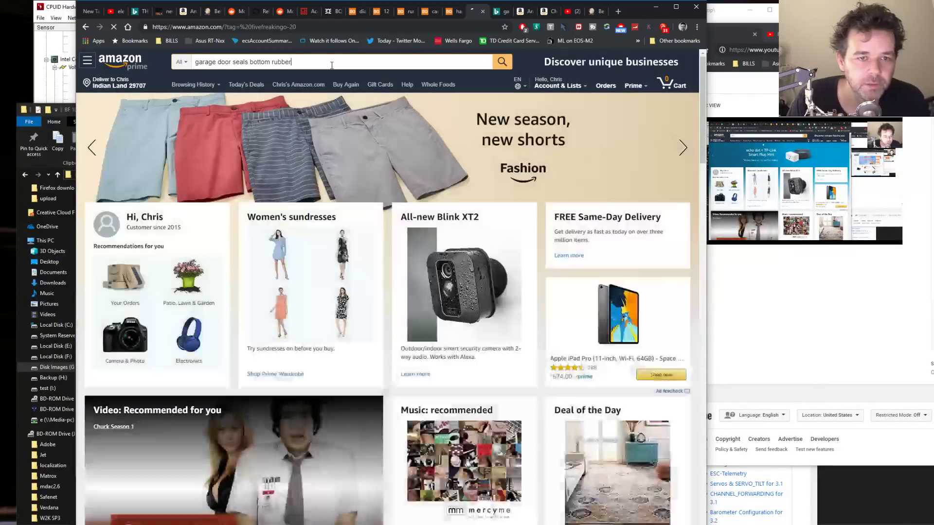
- Shorten the Amazon search to "garage door seals bottom" and run it again
double_click(281, 62)
key("BackSpace")
key("Return")
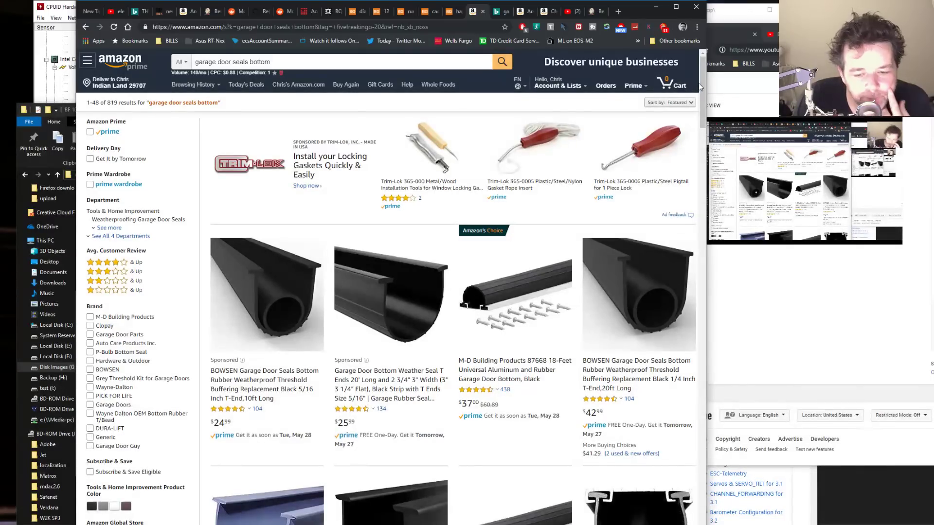
- Open the Garage Door Bottom Weather Seal T-Style 3 3/4 Wide (16') listing from the results in a new tab
mouse_move(704, 80)
left_mouse_down()
mouse_move(703, 130)
mouse_move(702, 73)
left_mouse_up()
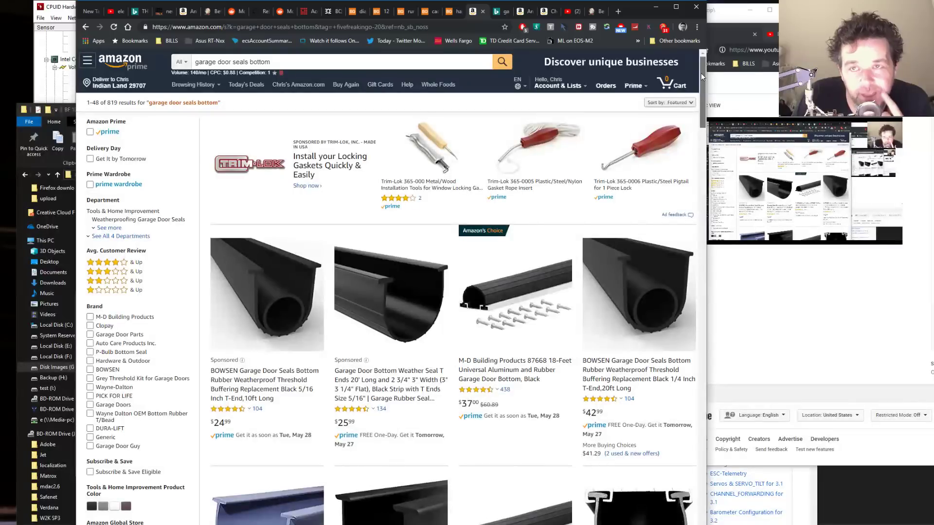
left_click_drag(702, 73, 699, 112)
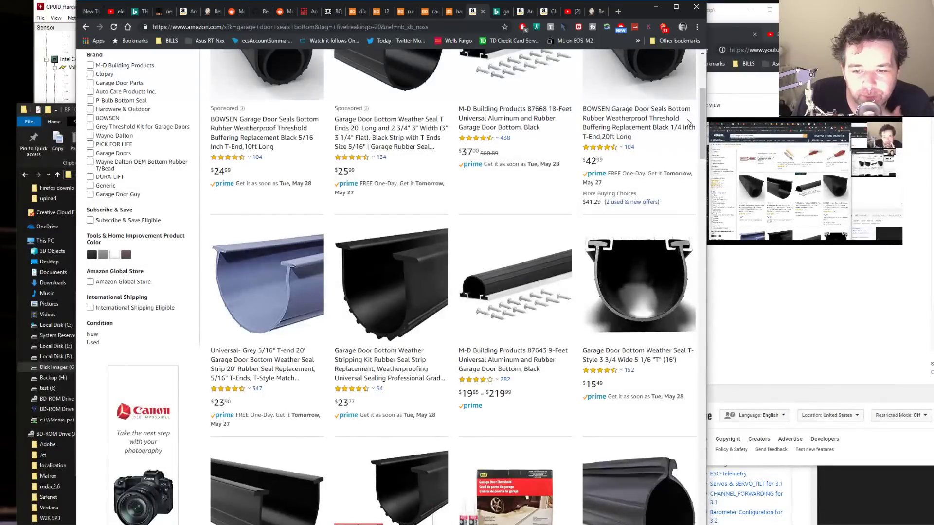
middle_click(656, 299)
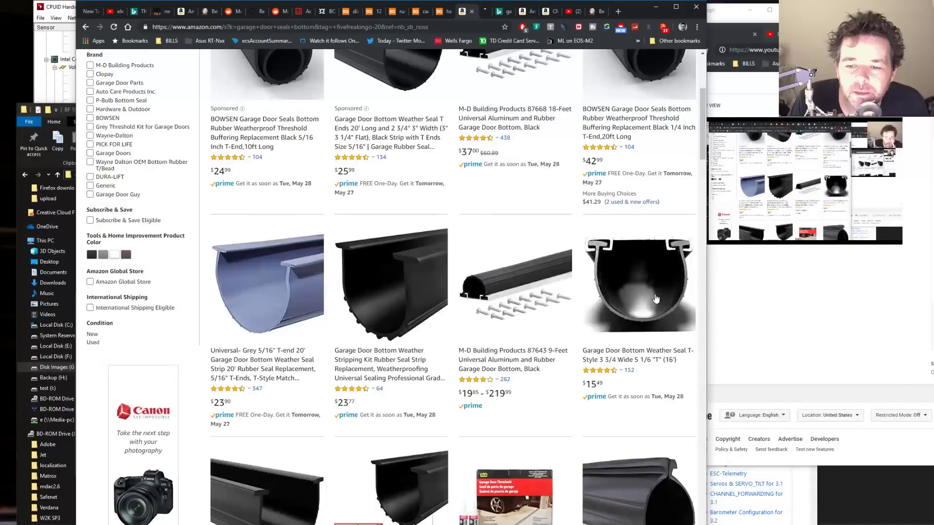
- Look through the remaining garage door seal results, then view the T-Style weather seal product page
left_click_drag(702, 130, 699, 174)
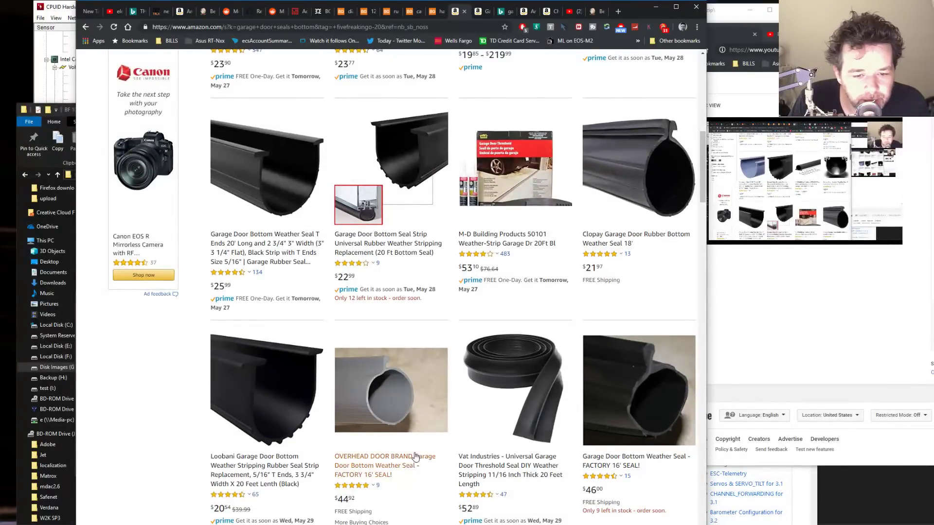
left_click_drag(701, 166, 697, 215)
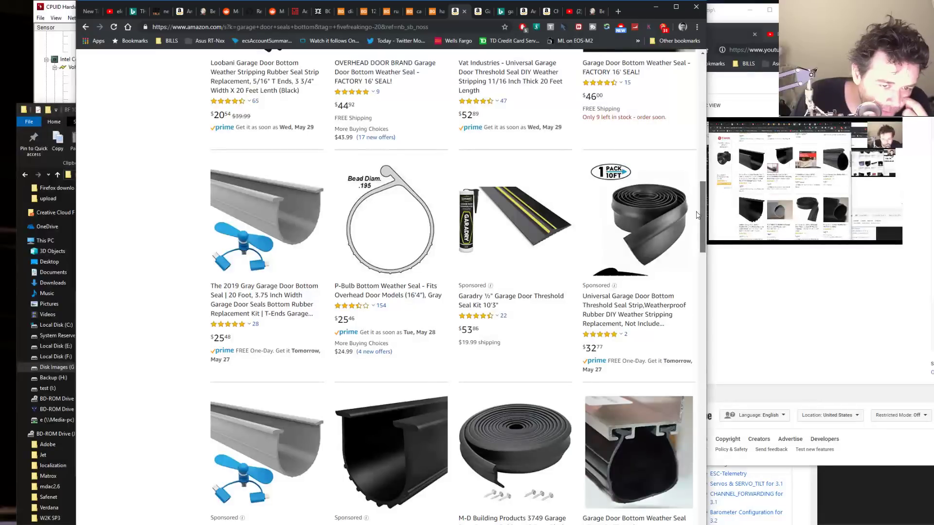
left_click_drag(697, 216, 699, 225)
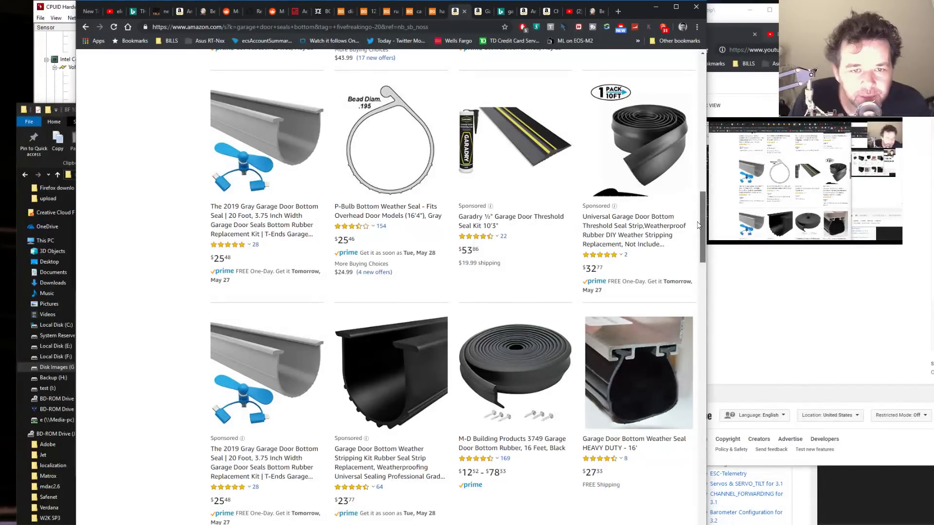
left_click_drag(698, 225, 696, 242)
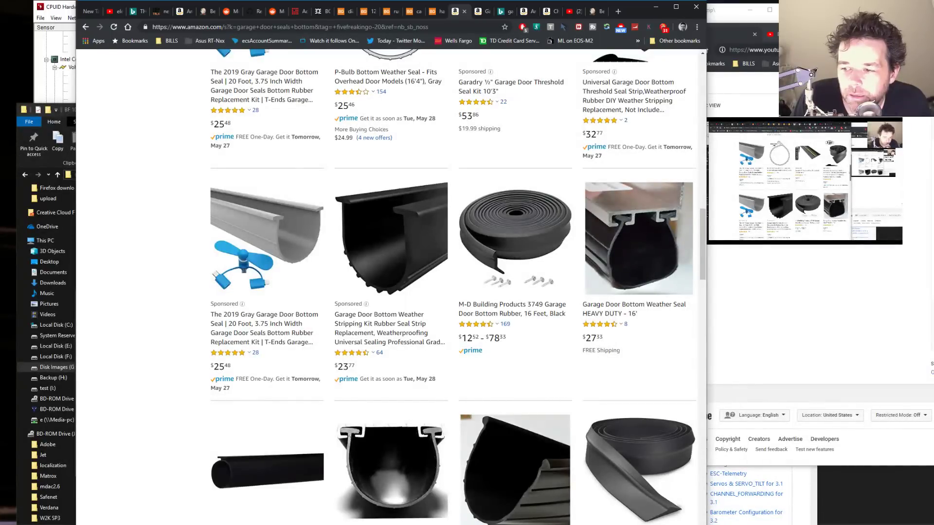
key("alt+Tab")
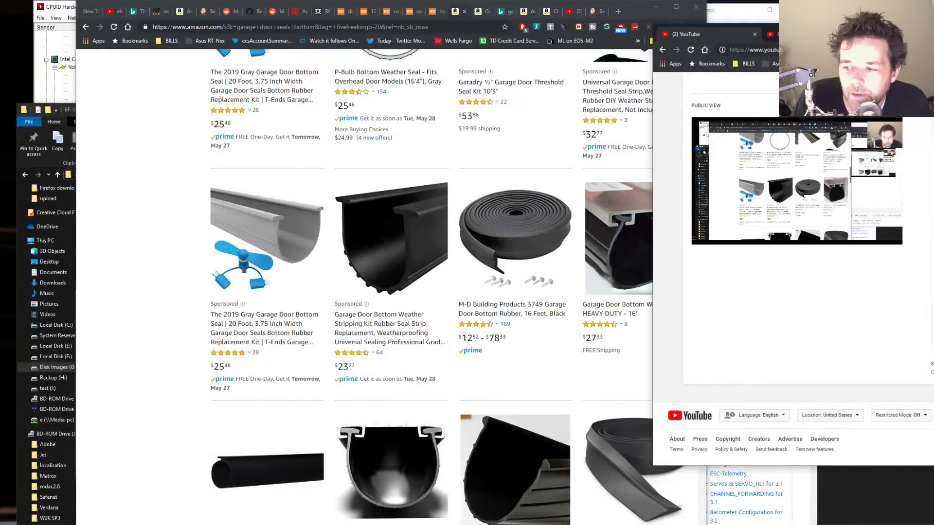
left_click(168, 336)
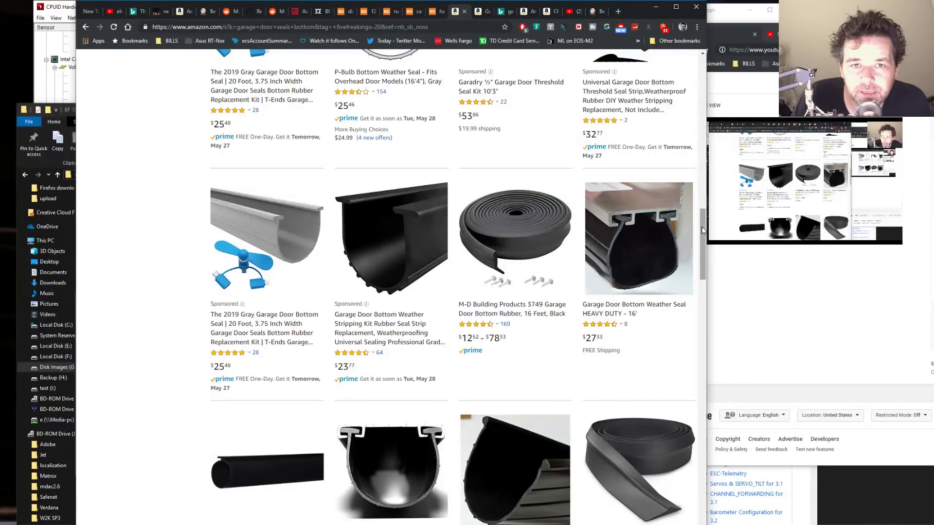
scroll(702, 230, "down", 2)
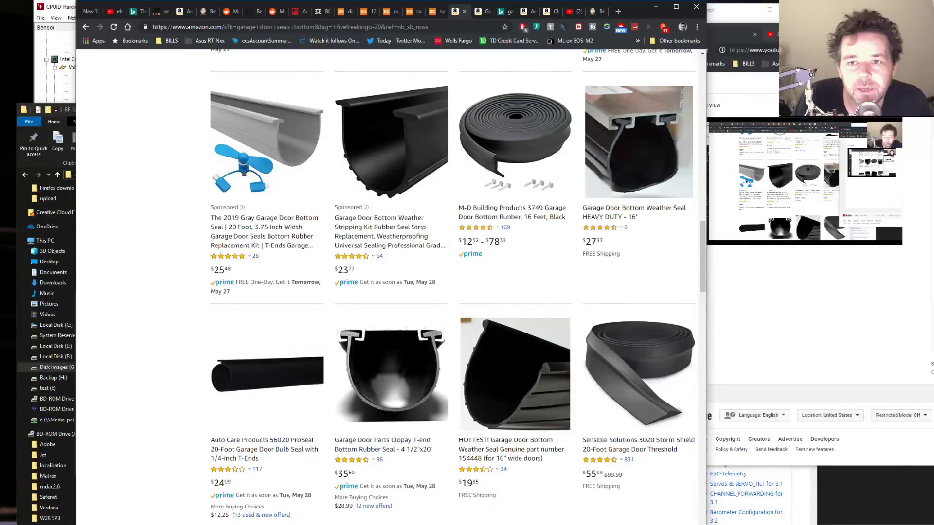
left_click(482, 12)
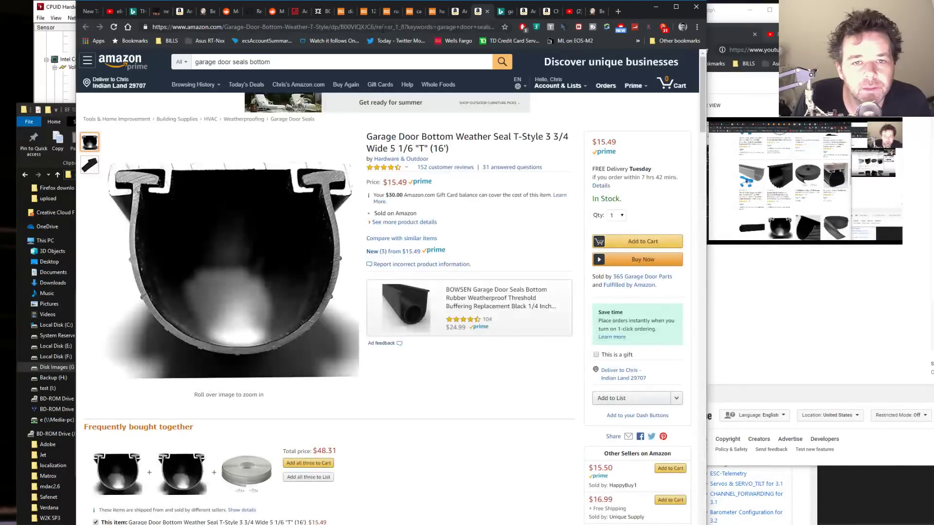
- Replace the weather seal product page with the ebay.com home page
left_click(458, 28)
type("ebay.com")
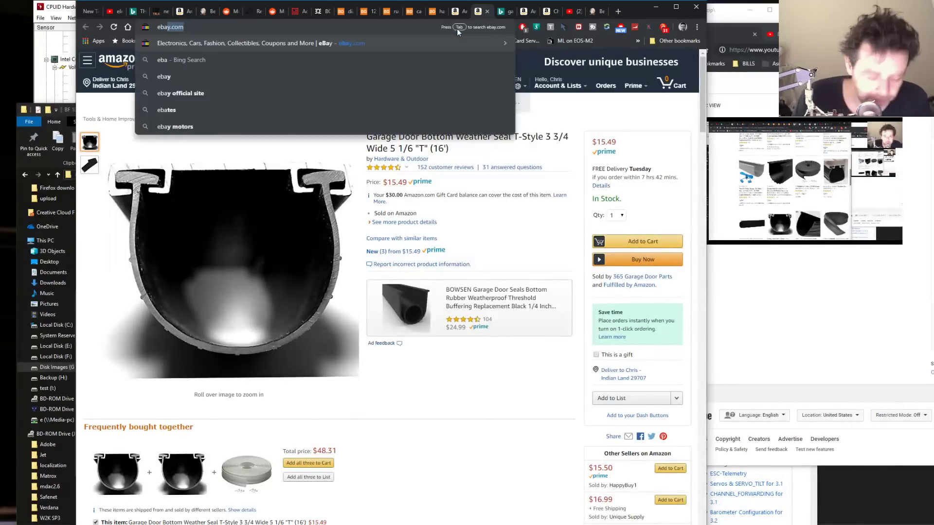
key("Return")
- Search eBay for "packard bell p133" across all categories
left_click(337, 76)
type("packa")
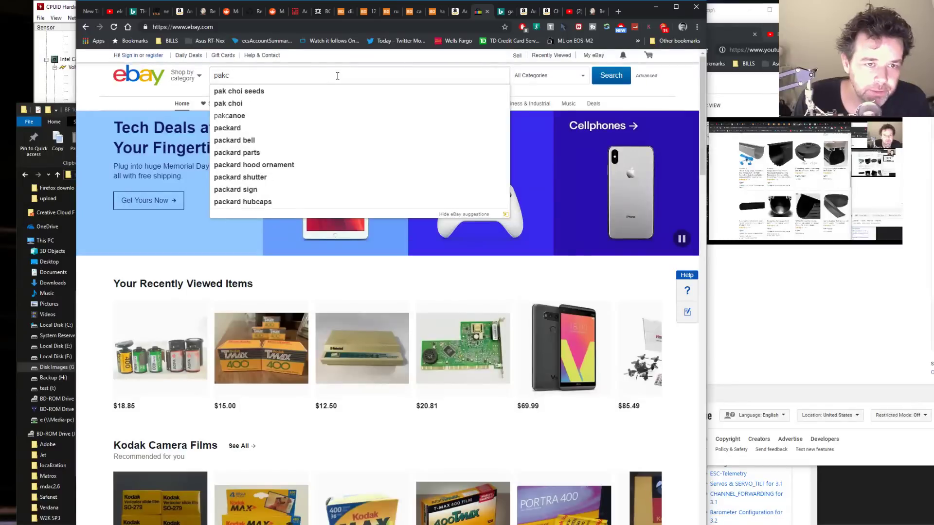
type("rd bell ")
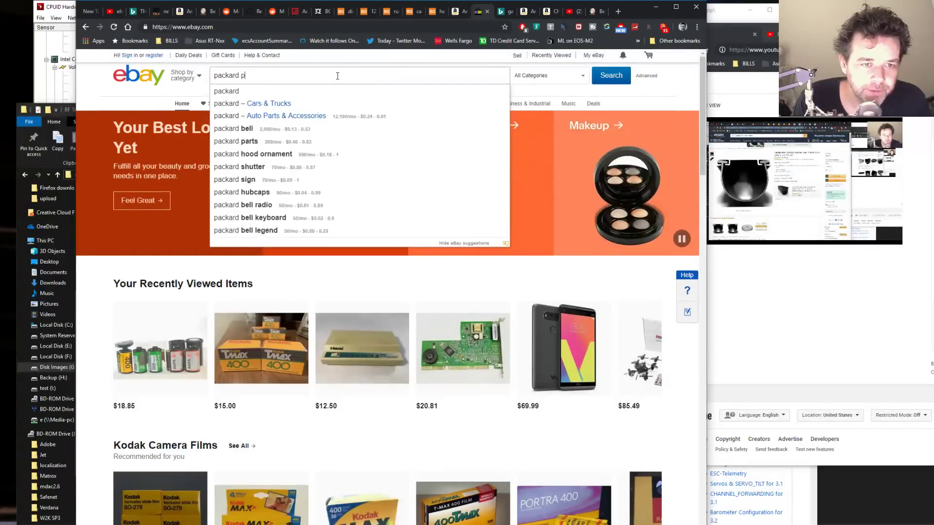
type("p133")
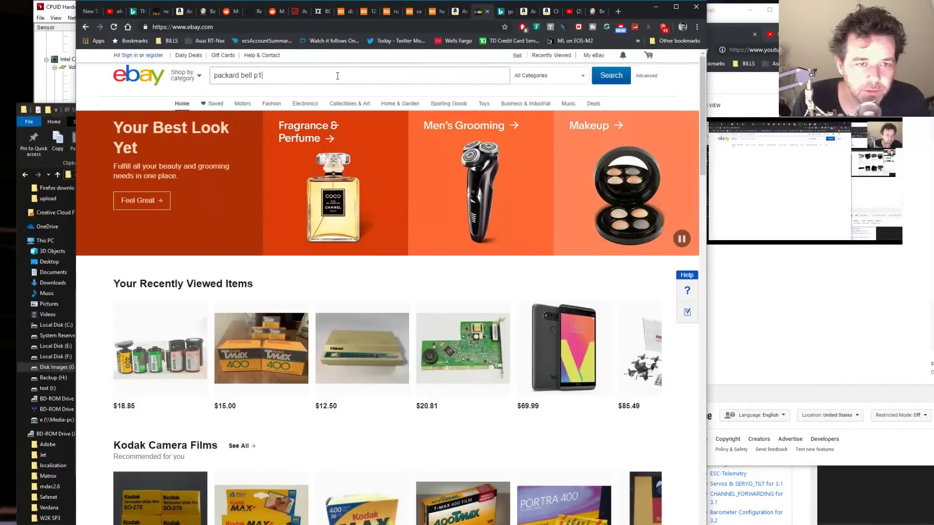
key("Return")
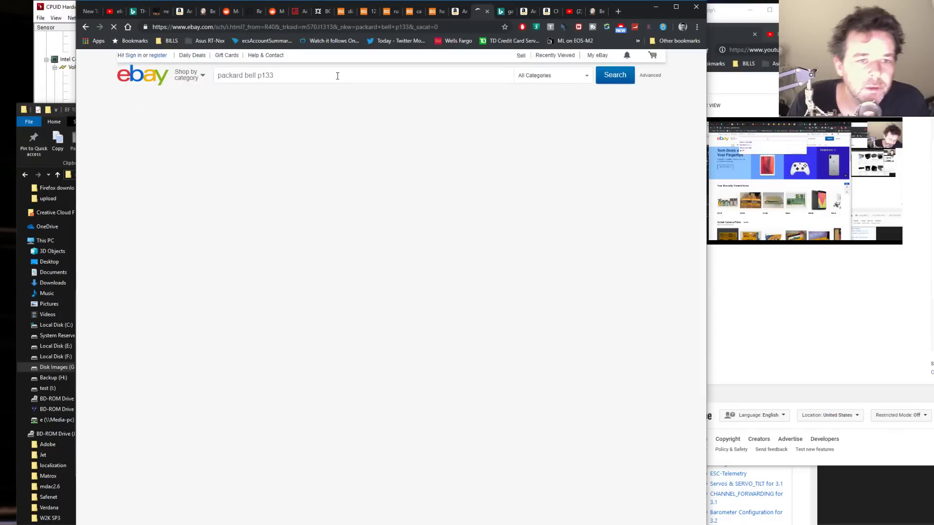
- Look through the eBay results for Packard Bell P133 computers and parts
scroll(389, 242, "down", 10)
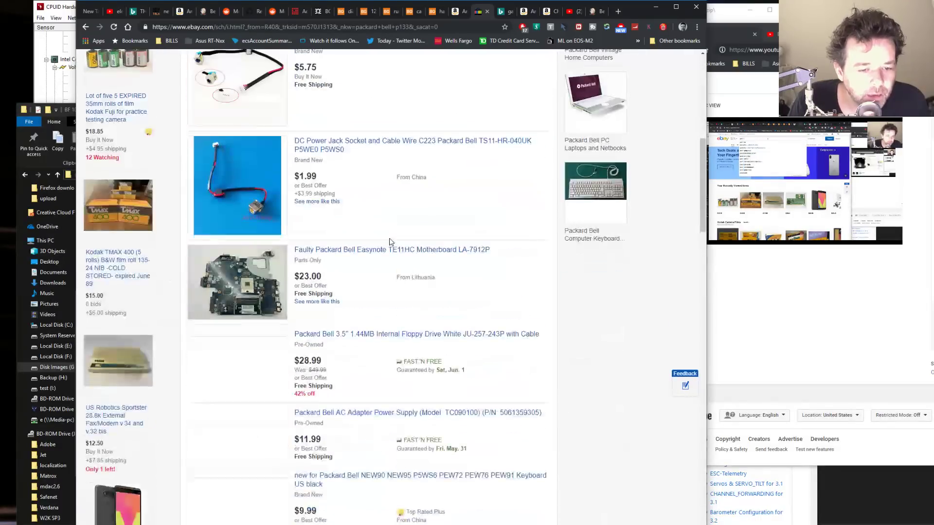
middle_click(619, 294)
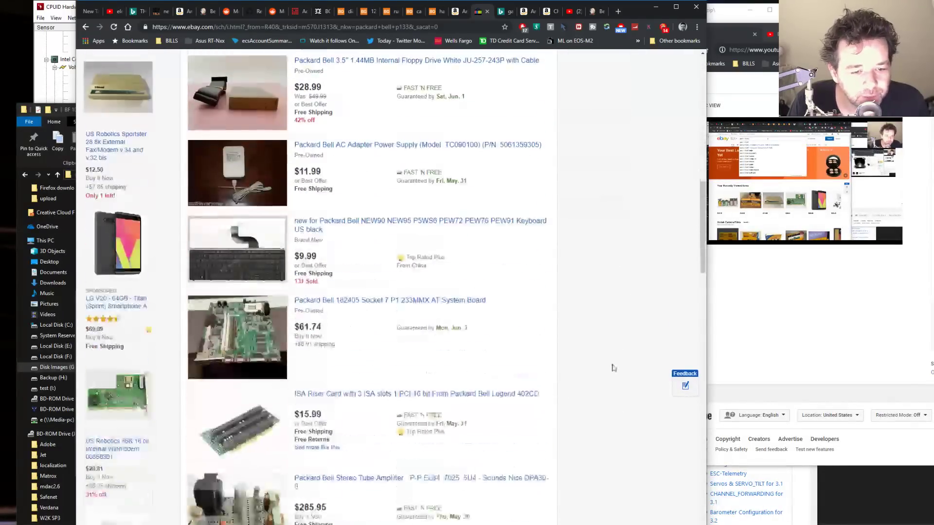
middle_click(619, 297)
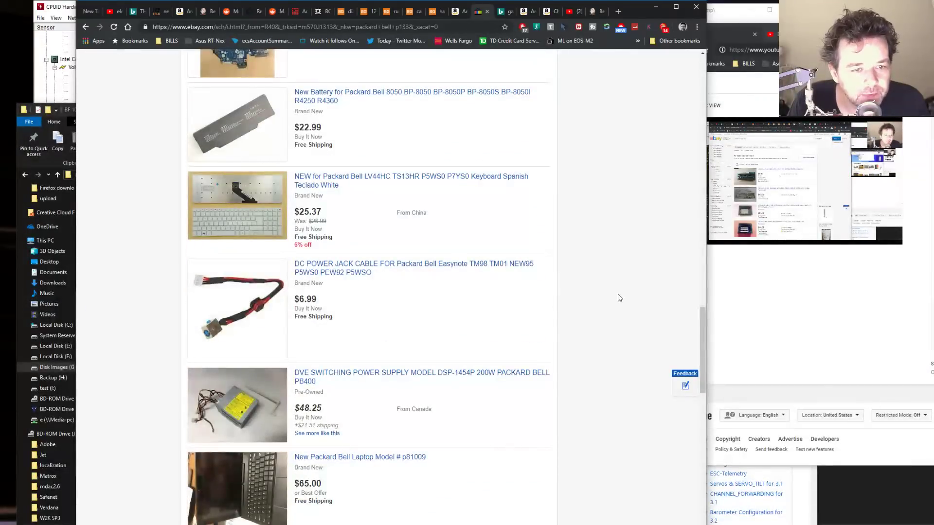
scroll(620, 298, "down", 10)
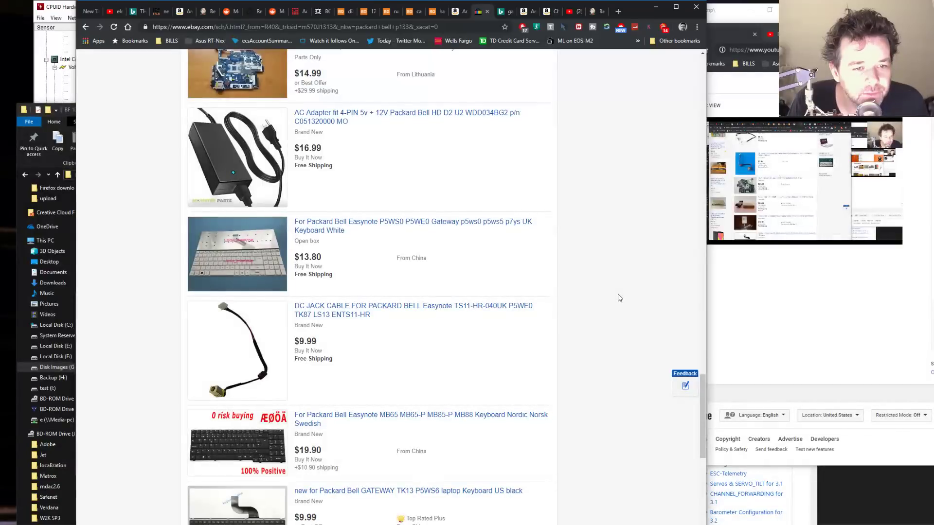
- Finish looking through the eBay results, then search the web for "packard bell p133"
scroll(619, 298, "down", 15)
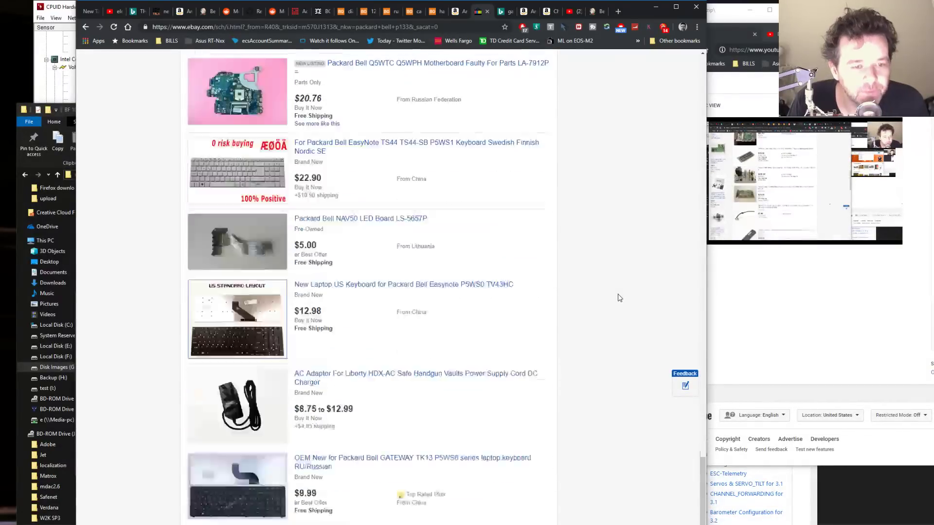
scroll(619, 297, "down", 3)
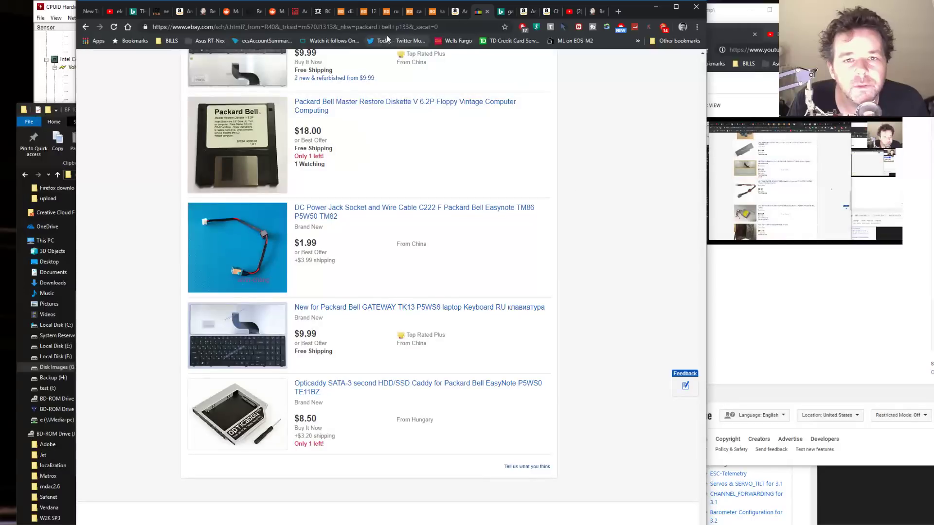
left_click(422, 27)
type("pack")
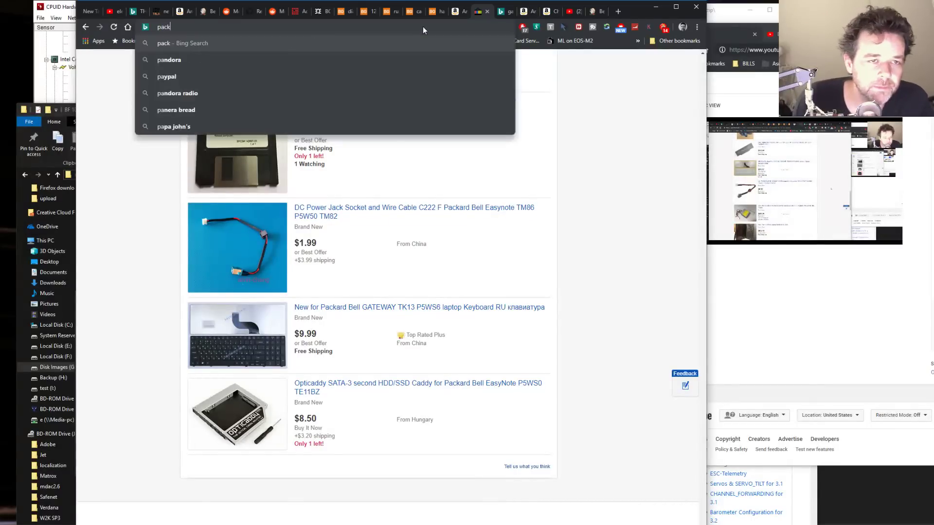
type("ard bell p133")
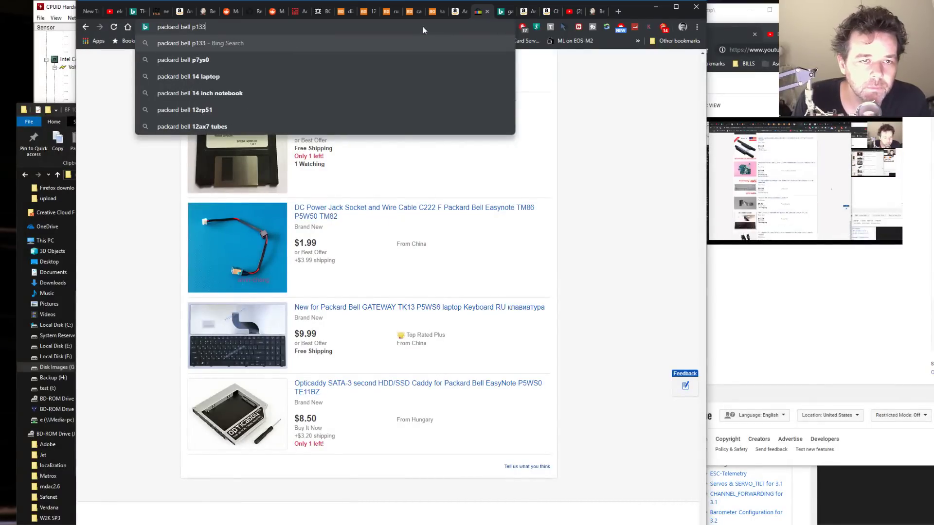
key("Return")
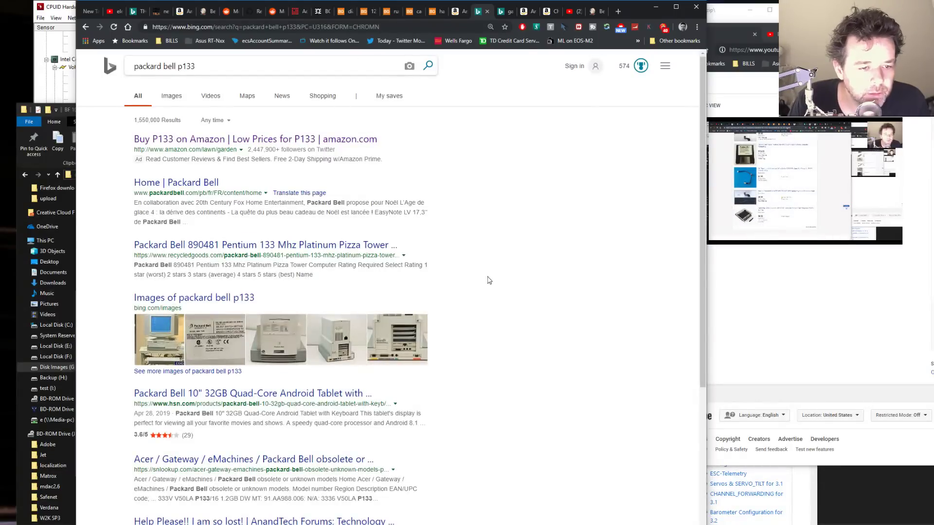
- View the Packard Bell 890481 Pentium 133 MHz Platinum tower picture at full size, then return to the Bing image results
left_click(296, 339)
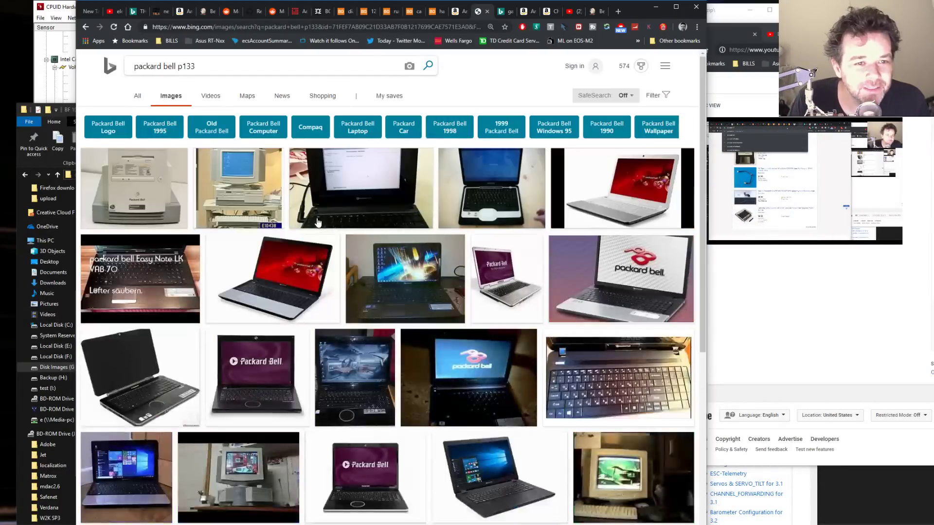
left_click(138, 179)
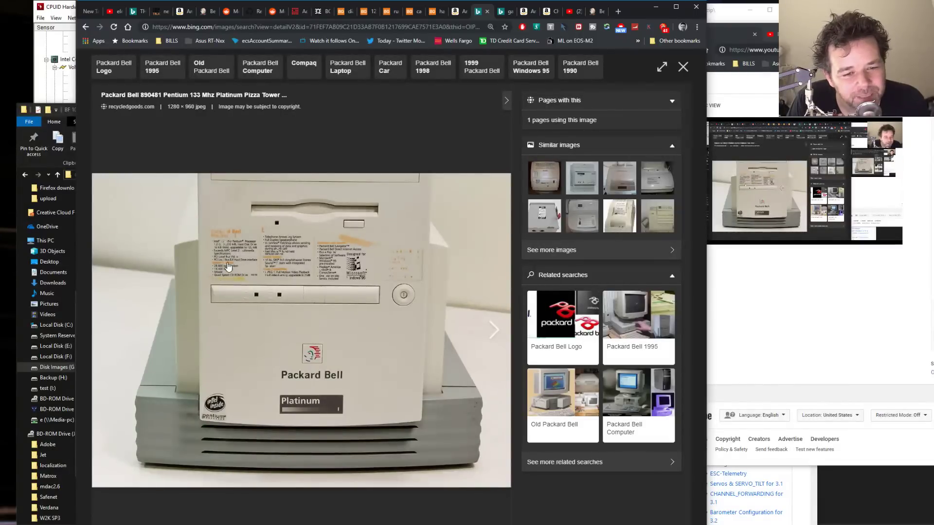
left_click(287, 331)
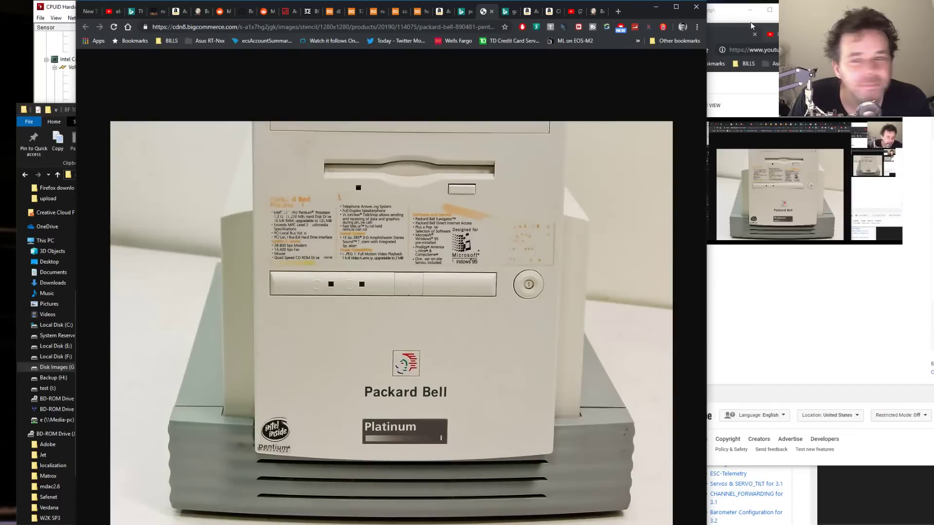
left_click(463, 11)
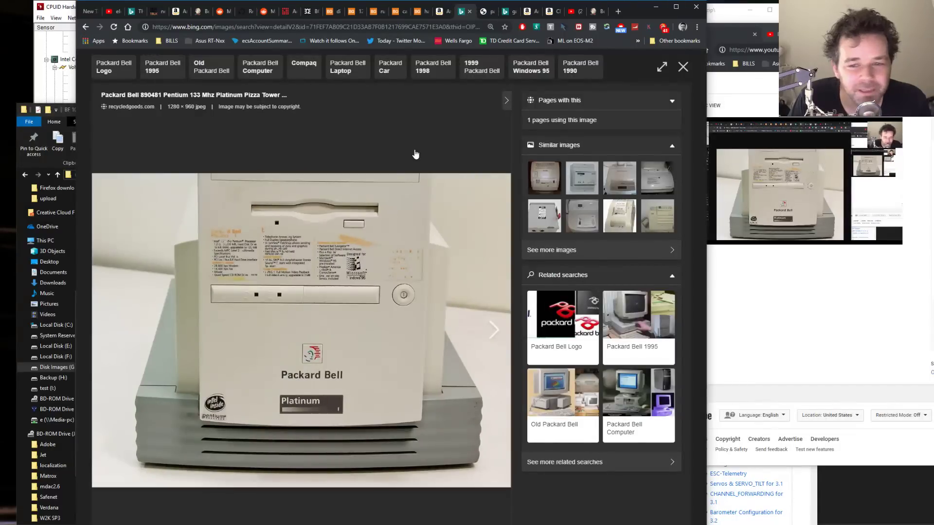
left_click(86, 27)
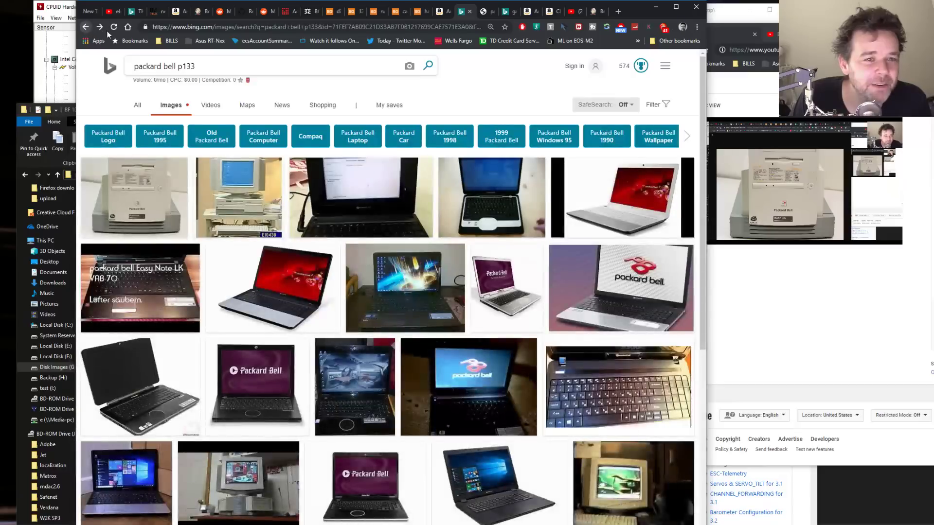
- Look further through the Packard Bell image results, viewing the 5131c keyboard picture and the images that follow it
scroll(409, 281, "down", 10)
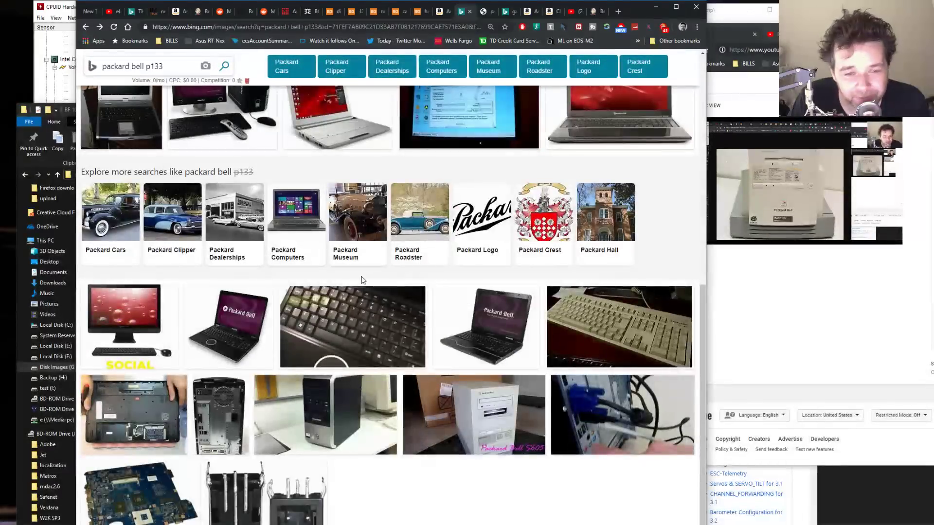
scroll(699, 423, "down", 3)
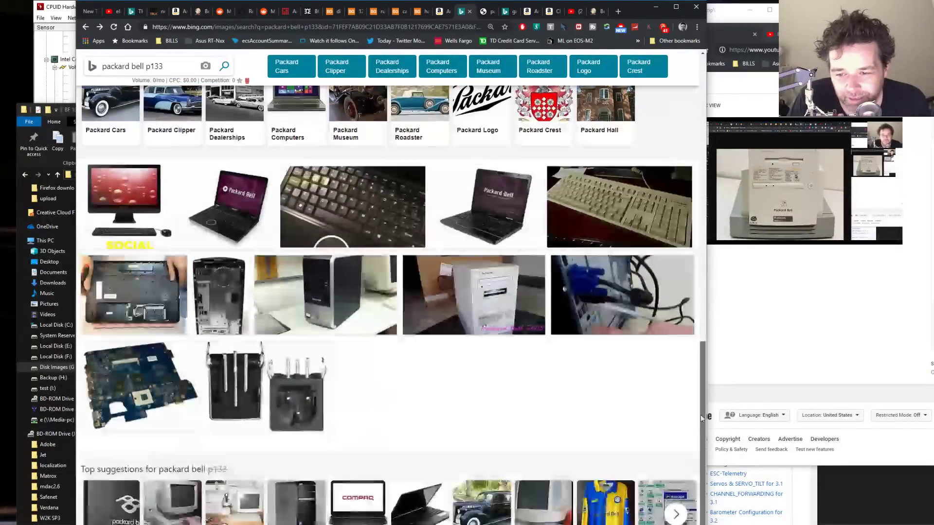
left_click(647, 195)
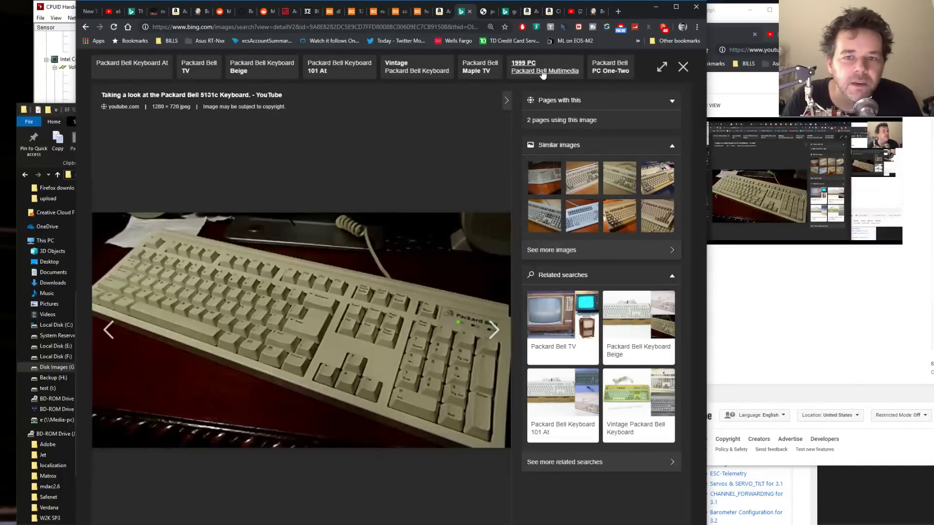
left_click(483, 342)
left_click(483, 342)
left_click(483, 342)
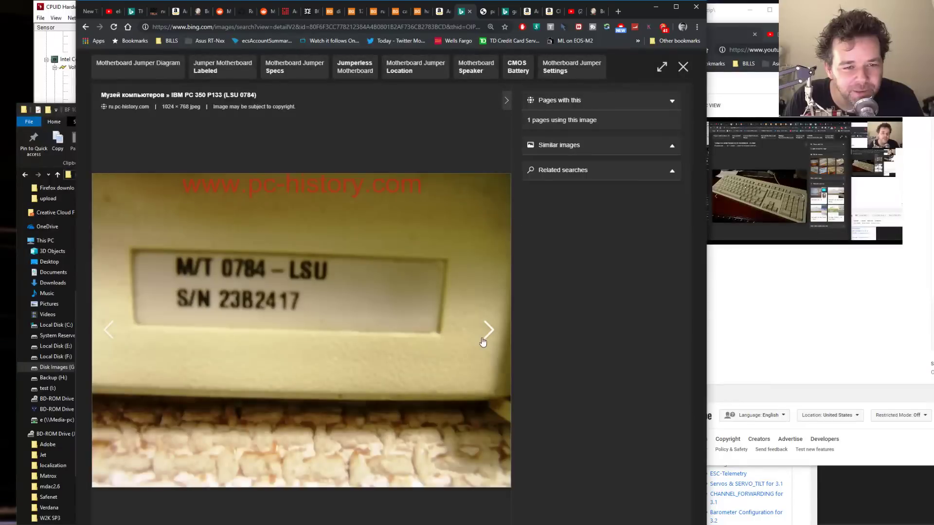
left_click(483, 342)
left_click(683, 67)
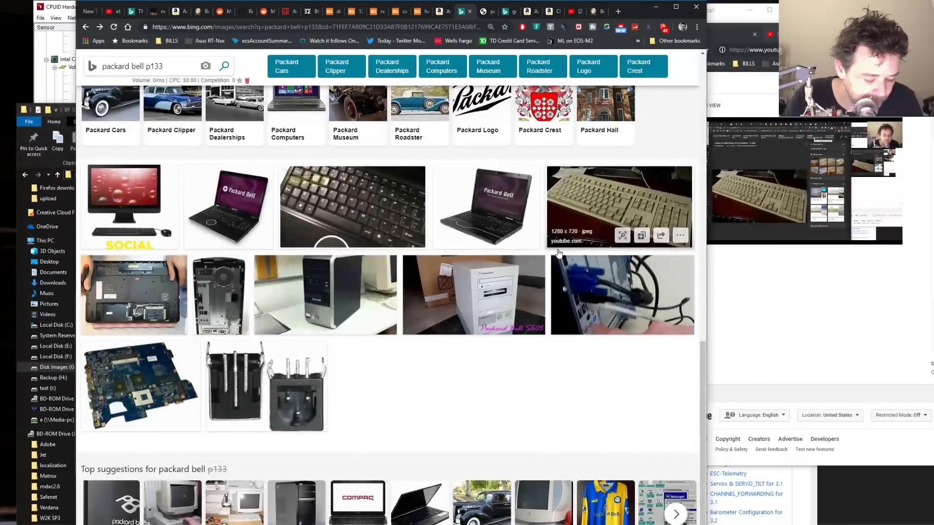
- View the Packard Bell Multimedia S605 tower picture, then go back to the image results
left_click(503, 293)
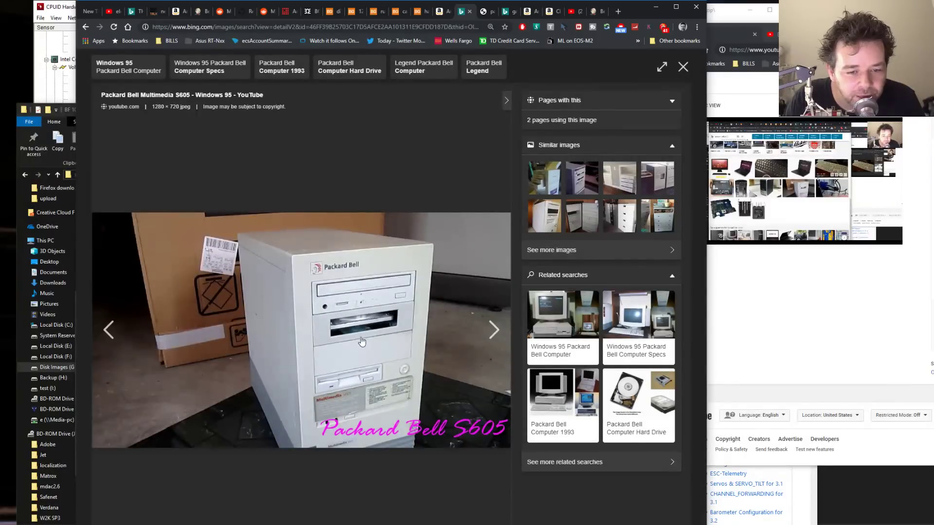
left_click(86, 27)
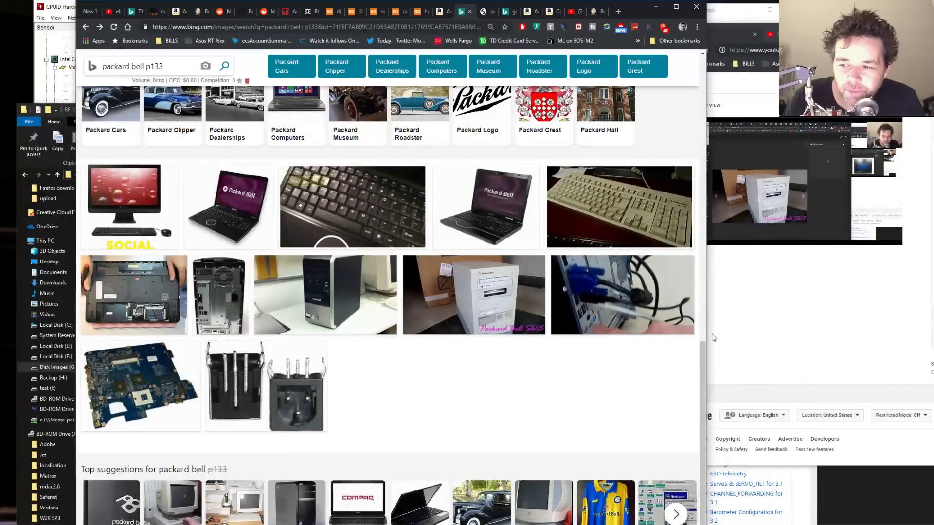
left_click_drag(705, 401, 712, 229)
- Search the web for "arrant destiny mudd"
left_click(335, 27)
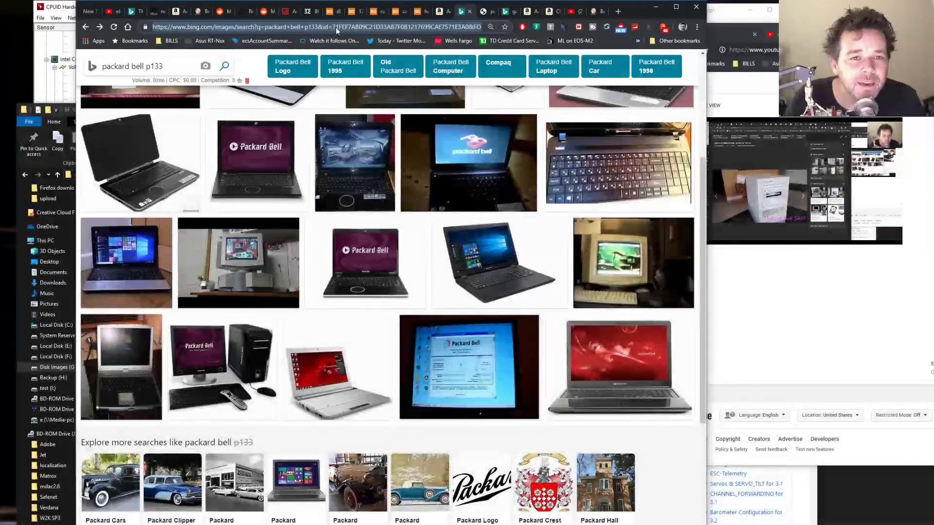
type("arran")
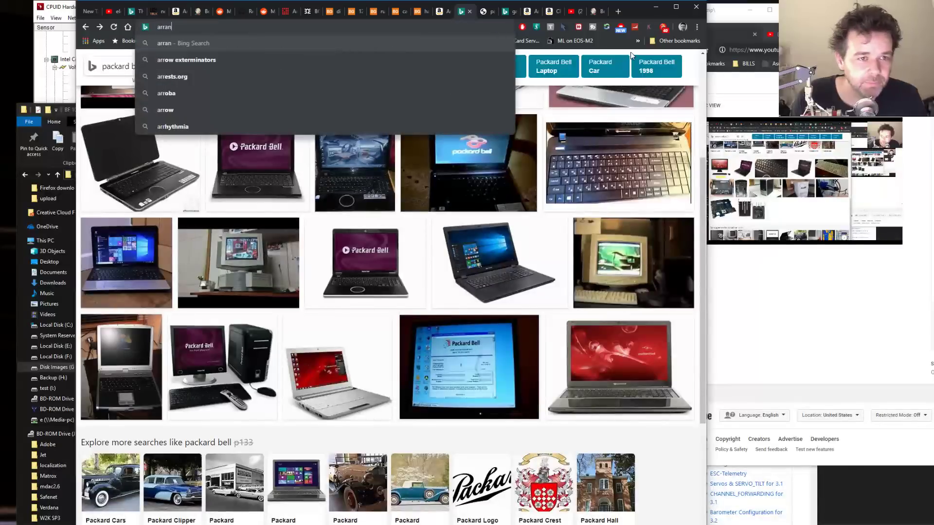
type("t dest")
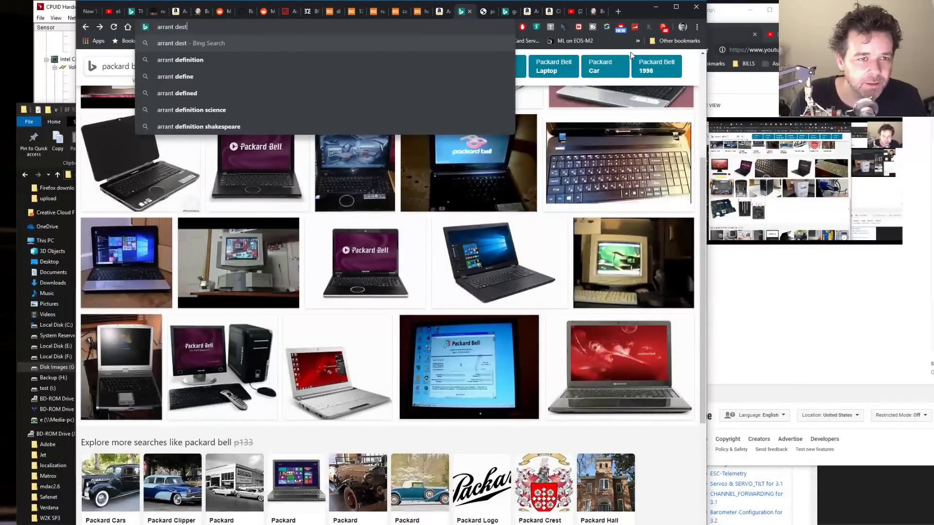
type("iny mudd")
key("Return")
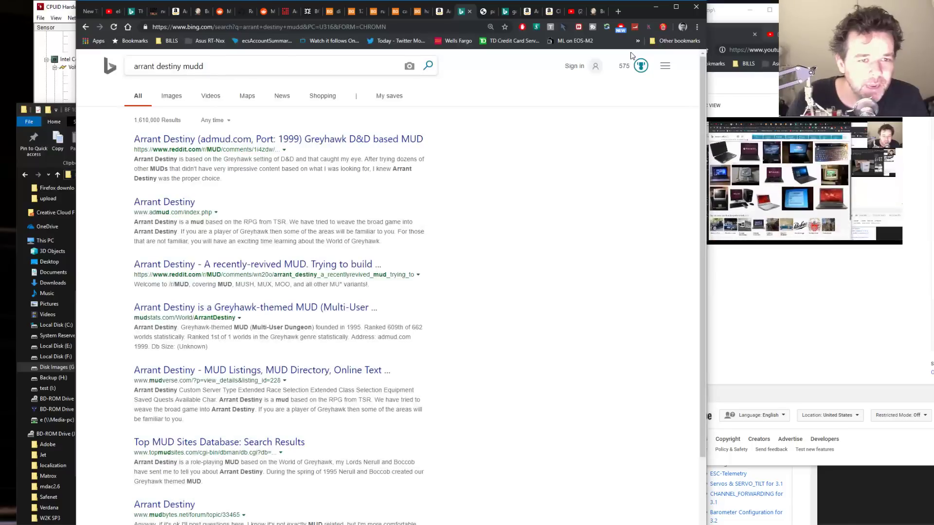
- Open the Reddit post about Arrant Destiny on r/MUD and read its gameplay advice and list of useful commands
left_click(377, 141)
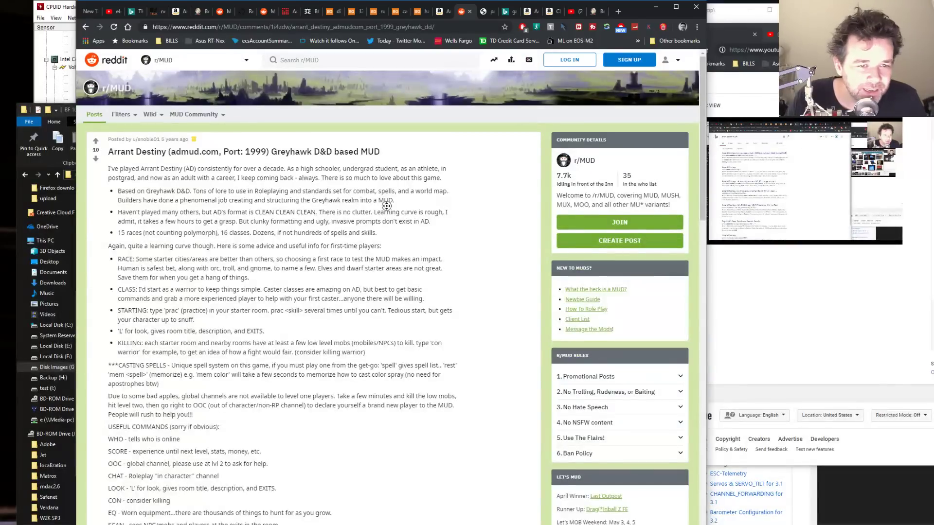
scroll(391, 222, "down", 1)
scroll(391, 222, "down", 1)
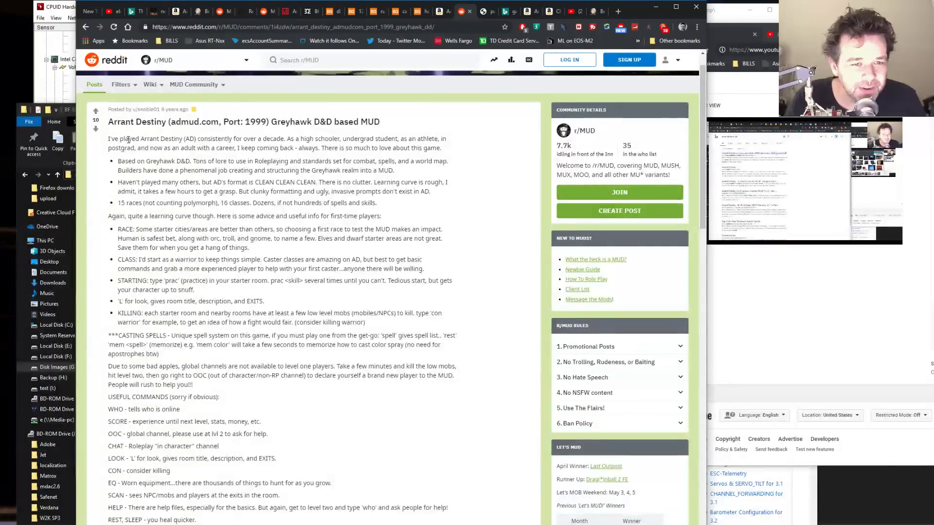
left_click_drag(111, 140, 467, 197)
left_click(465, 194)
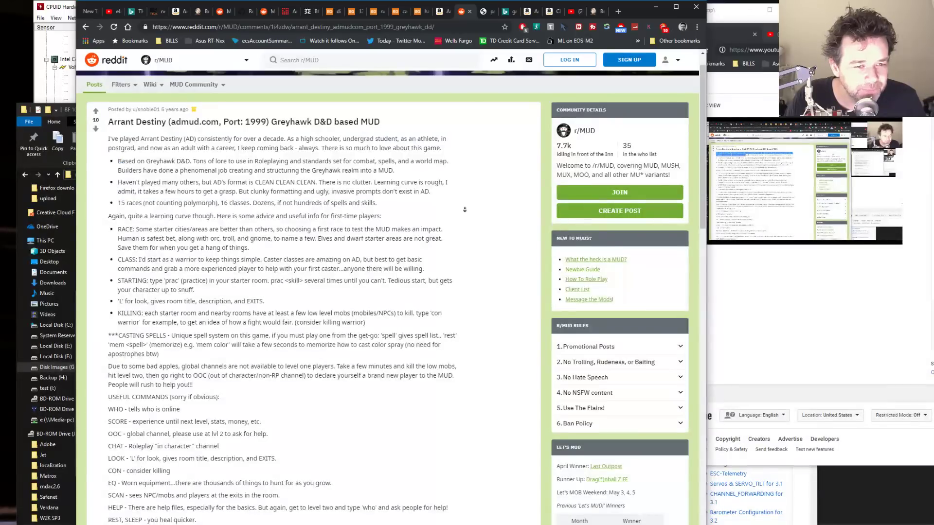
scroll(469, 215, "down", 1)
scroll(426, 193, "down", 3)
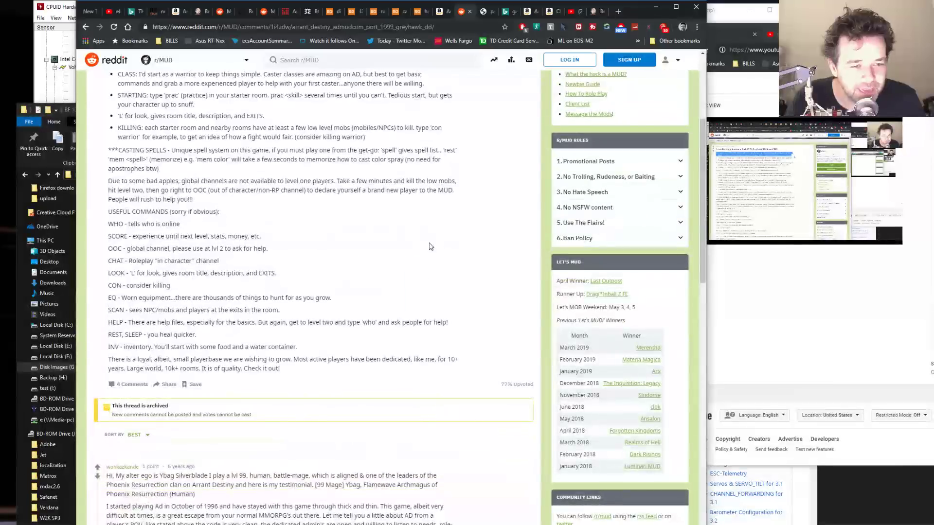
left_click_drag(189, 231, 217, 358)
left_click(282, 272)
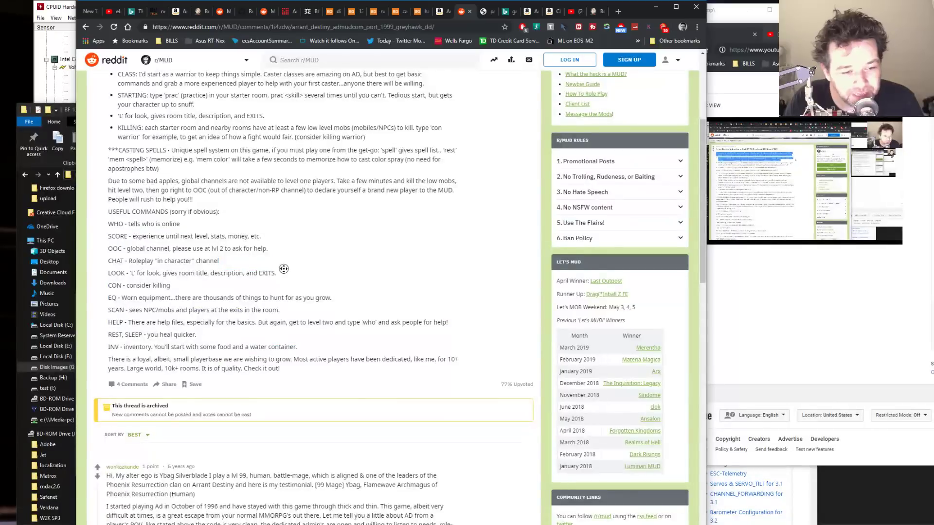
- Read the player comments beneath the Arrant Destiny post, skim the rest of the page, and return to its beginning
scroll(297, 299, "down", 1)
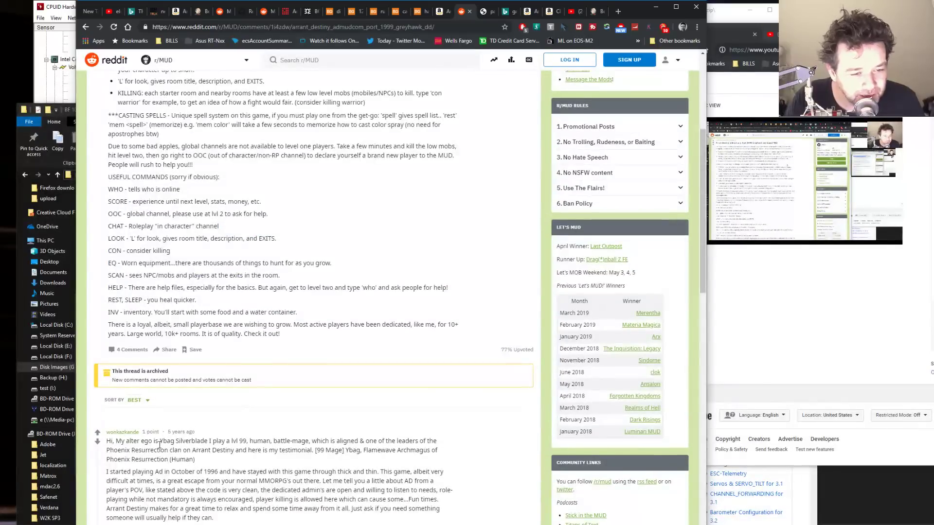
triple_click(304, 442)
left_click(304, 442)
left_click_drag(422, 454, 426, 431)
left_click(523, 437)
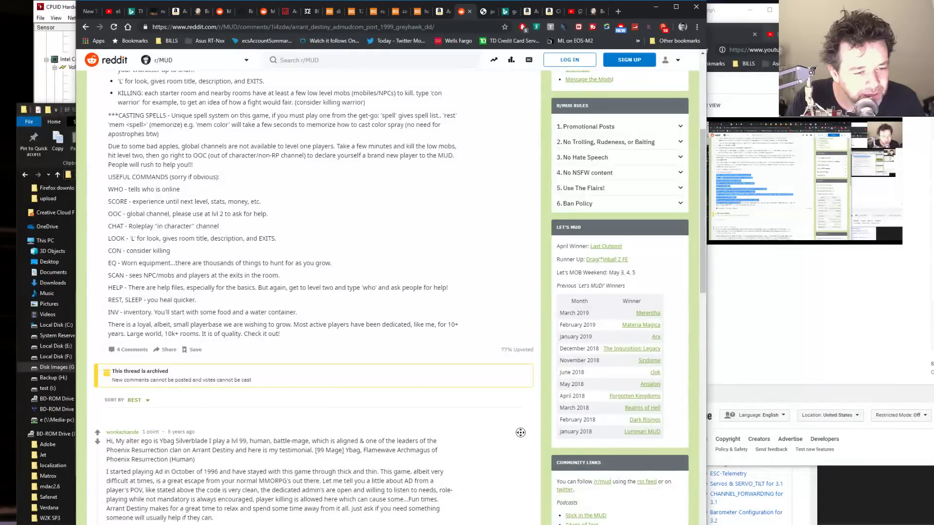
scroll(522, 452, "down", 2)
scroll(521, 458, "down", 10)
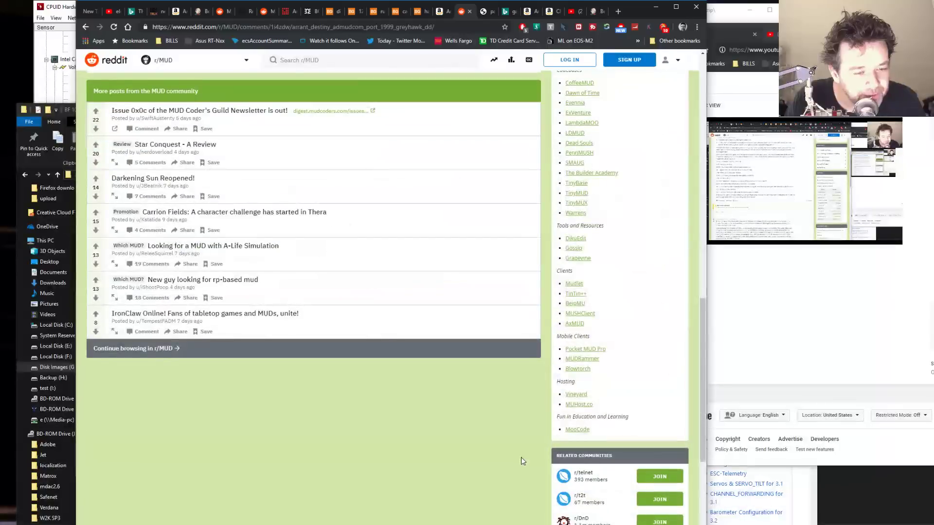
scroll(411, 361, "up", 1)
scroll(411, 361, "up", 10)
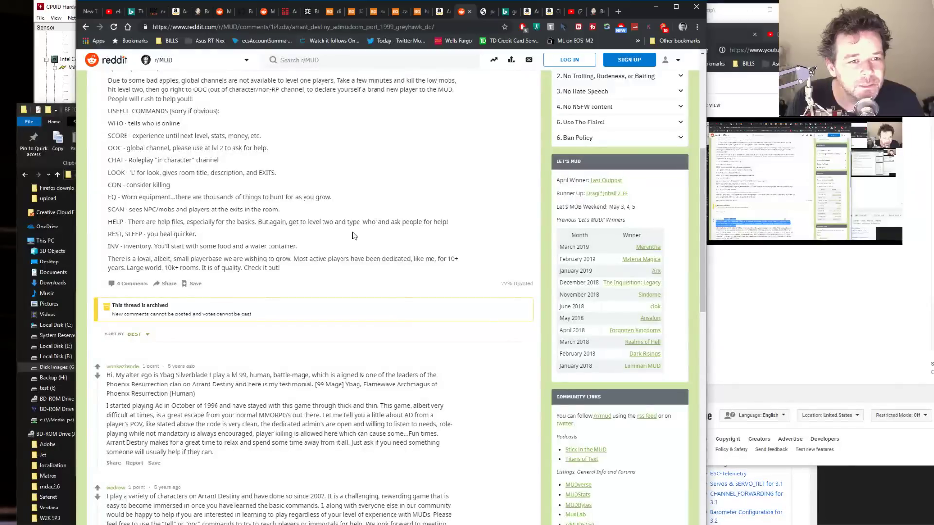
scroll(355, 224, "up", 5)
scroll(357, 194, "up", 2)
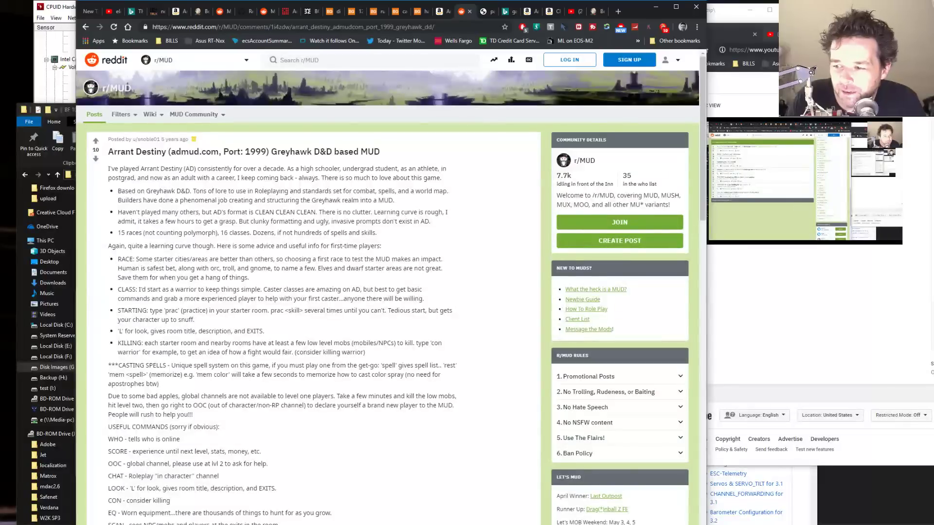
- Switch to the open Amazon results for garage door bottom seals and look through the listings
left_click(830, 292)
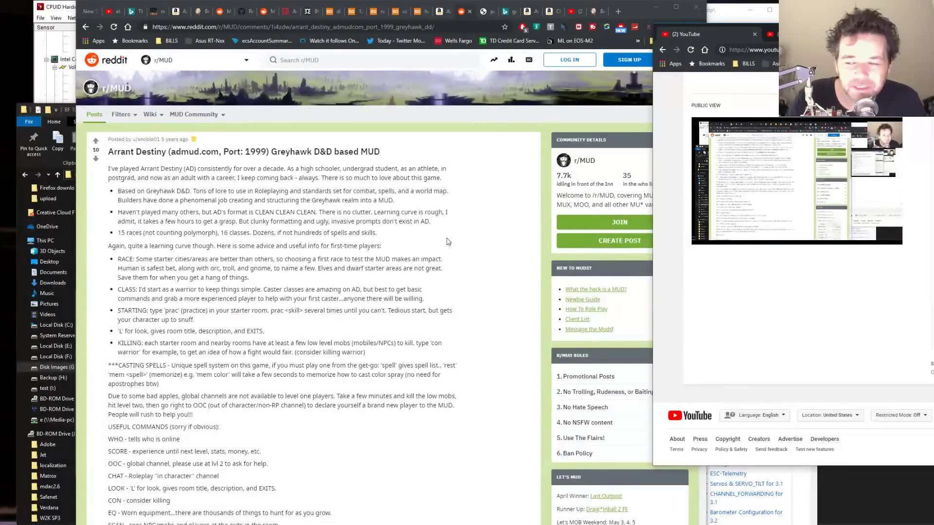
left_click(440, 11)
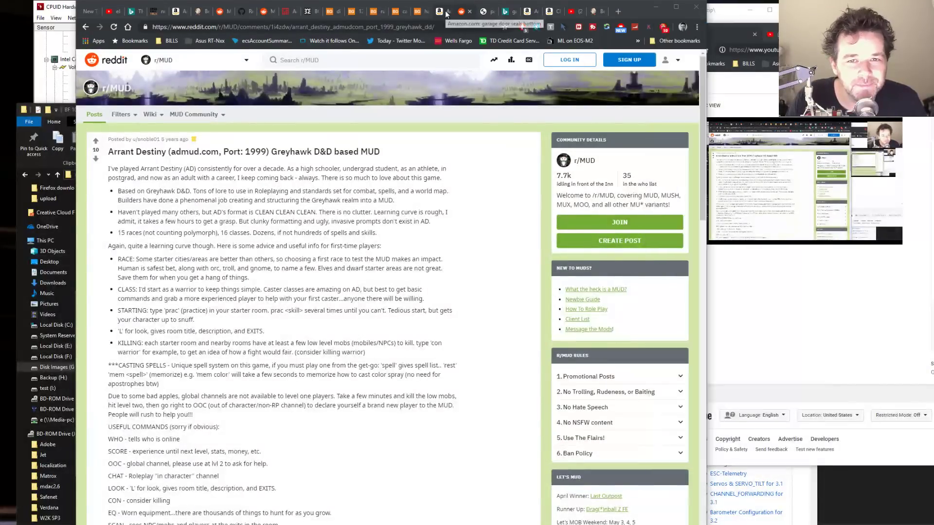
scroll(141, 299, "down", 10)
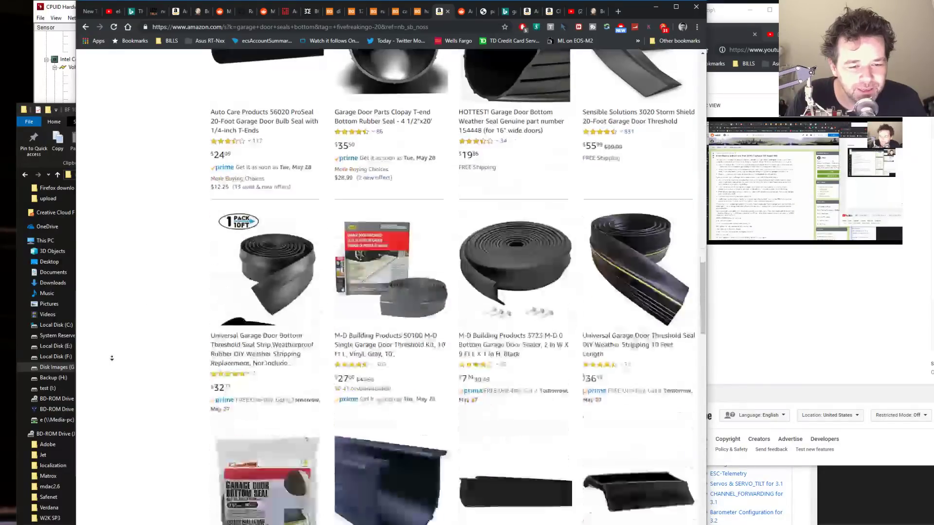
scroll(128, 199, "up", 5)
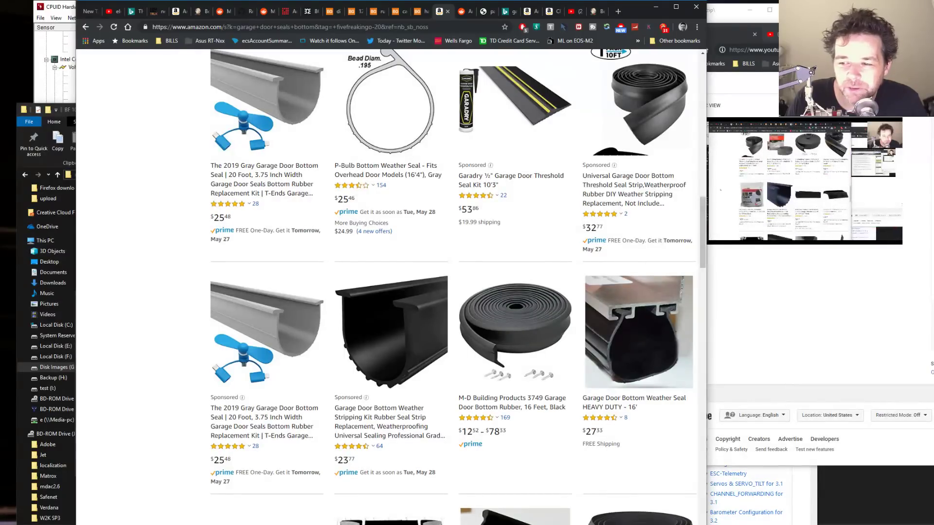
- Return to the beginning of the garage door bottom seal results and skim the first listings
middle_click(184, 252)
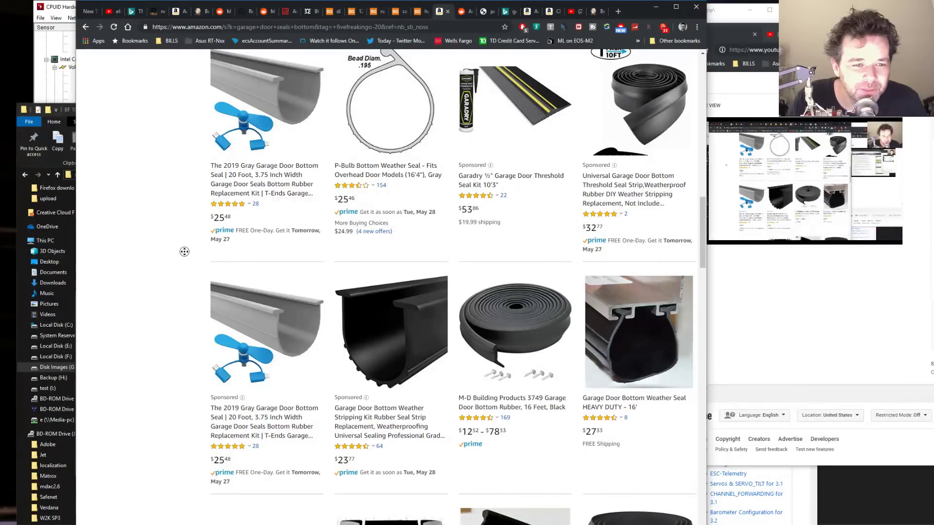
scroll(184, 252, "up", 15)
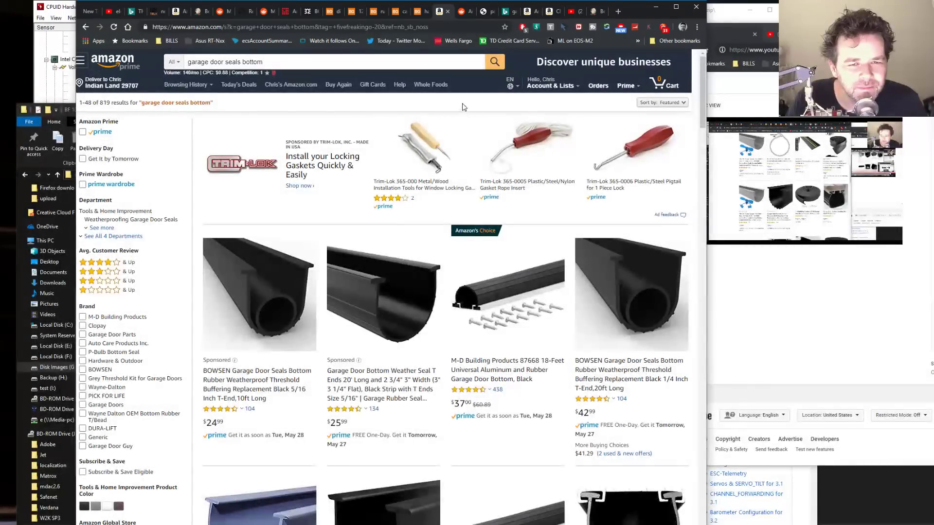
scroll(455, 125, "down", 4)
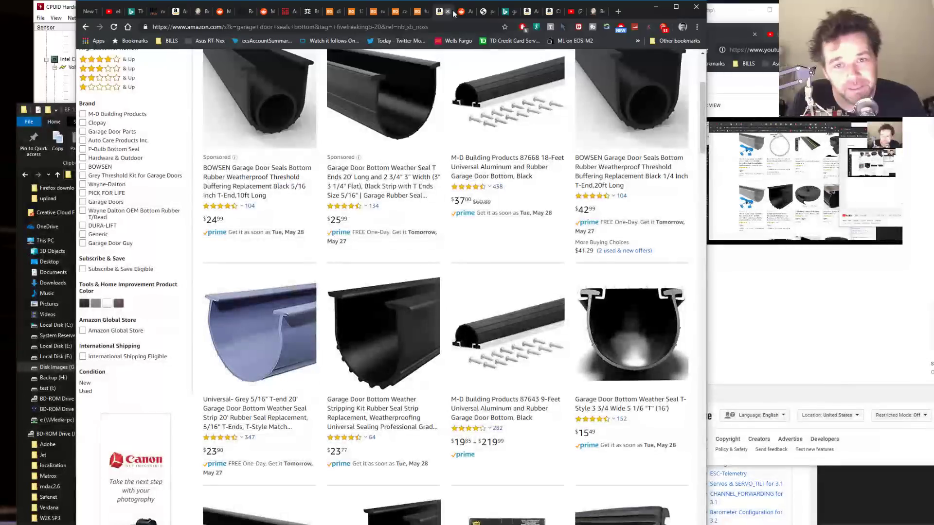
- Switch back to the Arrant Destiny post on r/MUD and reread its useful commands, such as CON, SCORE and WHO, and the player comments
left_click(463, 12)
scroll(380, 280, "down", 5)
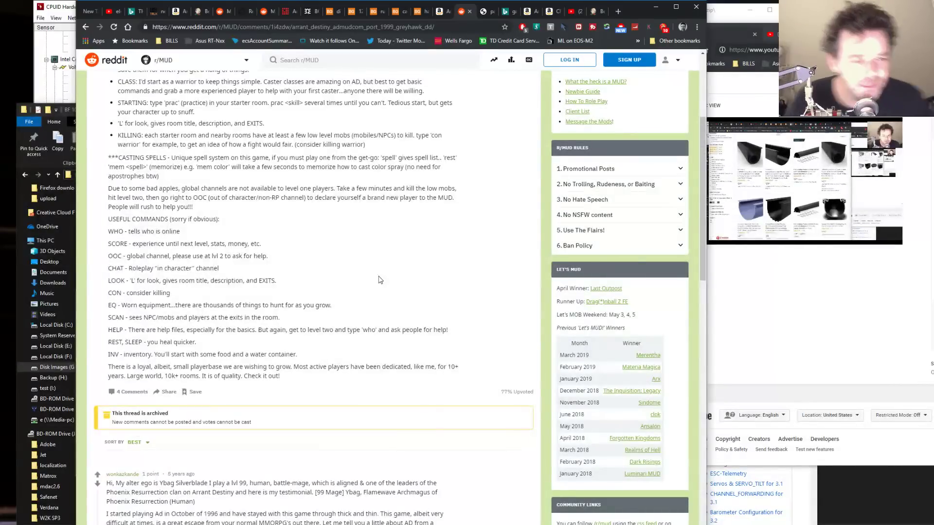
left_click_drag(269, 292, 108, 299)
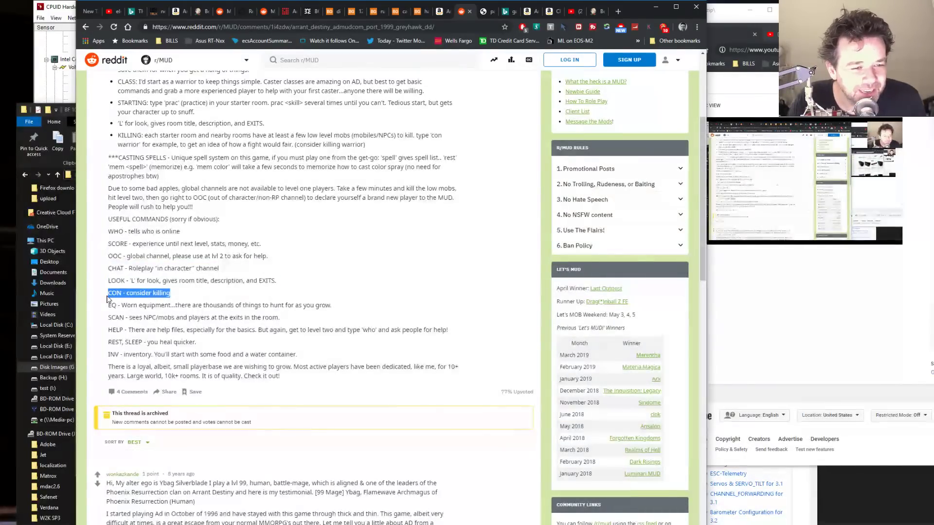
left_click(119, 266)
double_click(120, 242)
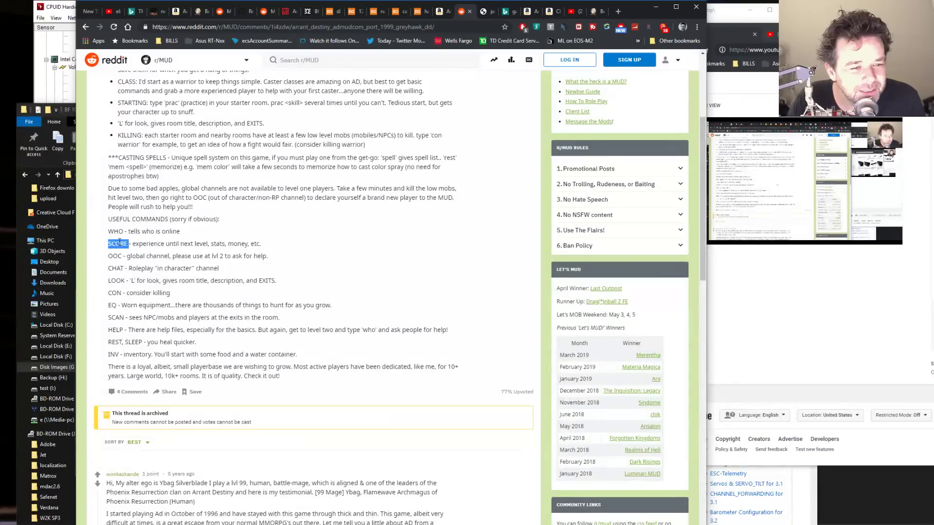
double_click(117, 233)
left_click(180, 232)
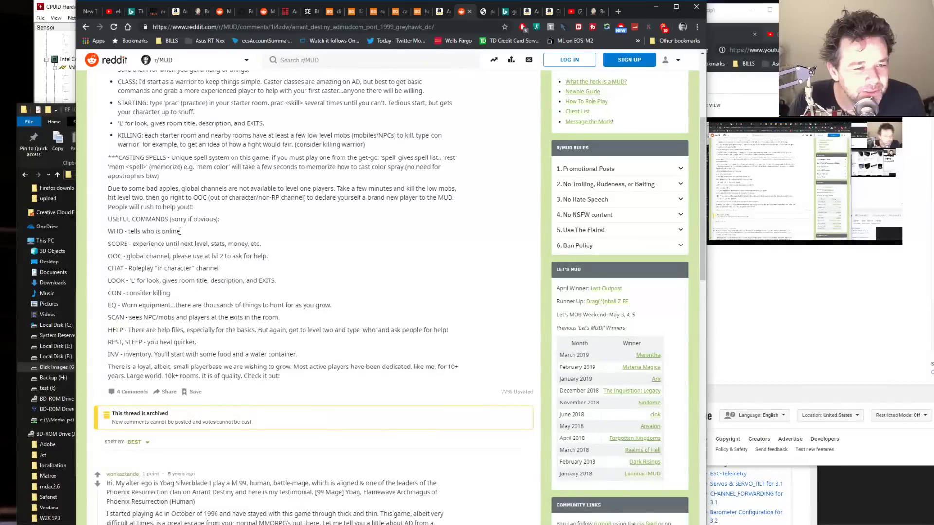
triple_click(180, 232)
left_click(274, 236)
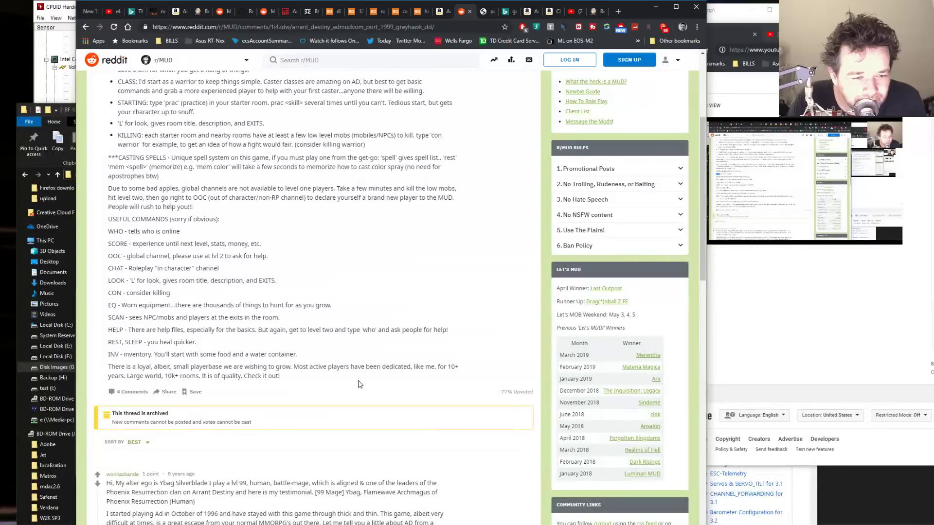
scroll(361, 322, "down", 7)
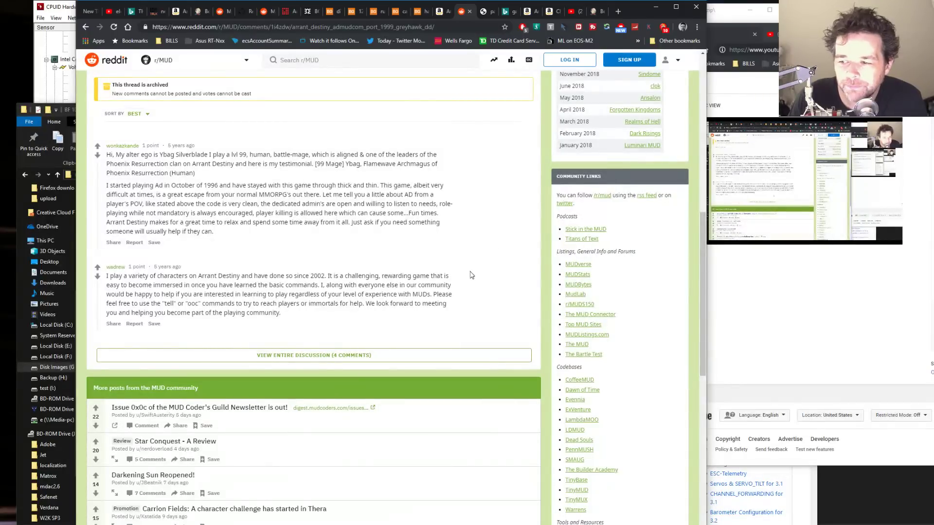
- Search the web for "atari 2600", view the Etsy listing for a vintage original console with joysticks, and return to the results
left_click(498, 27)
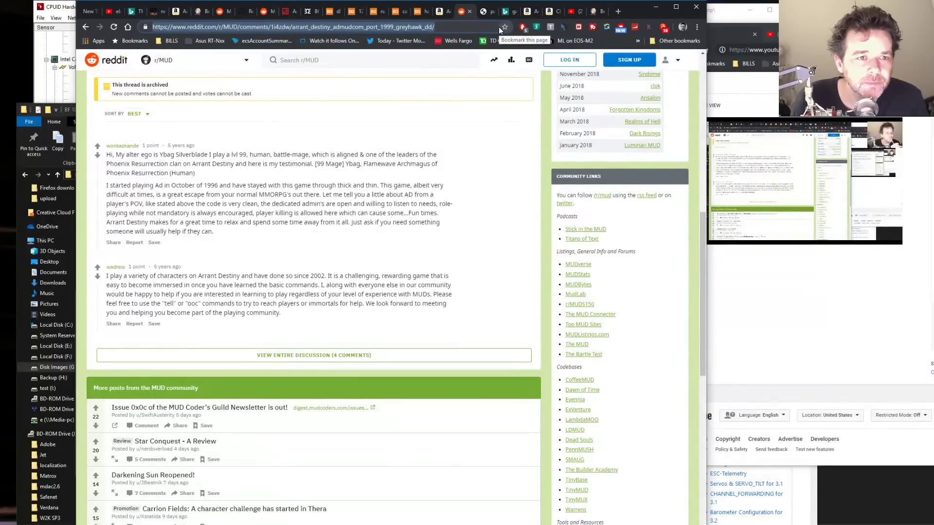
type("atari 2")
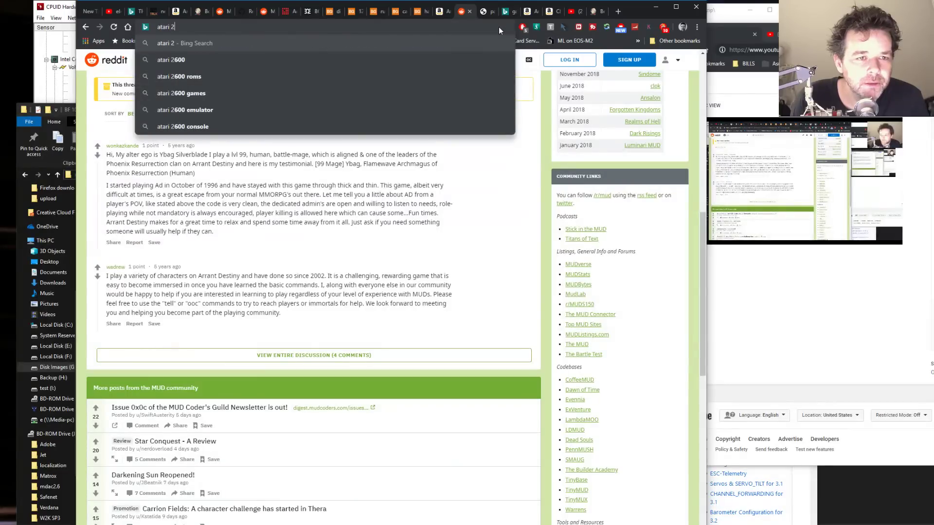
type("600")
key("Return")
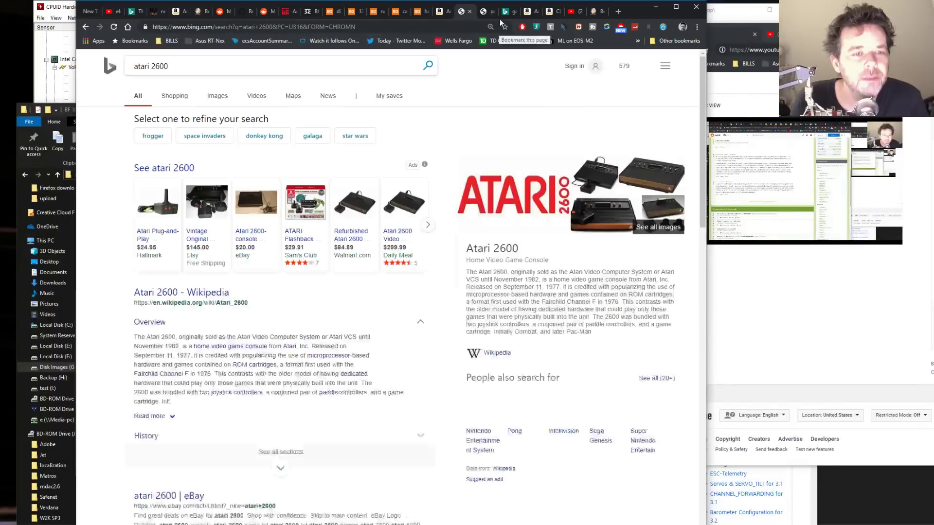
left_click(213, 207)
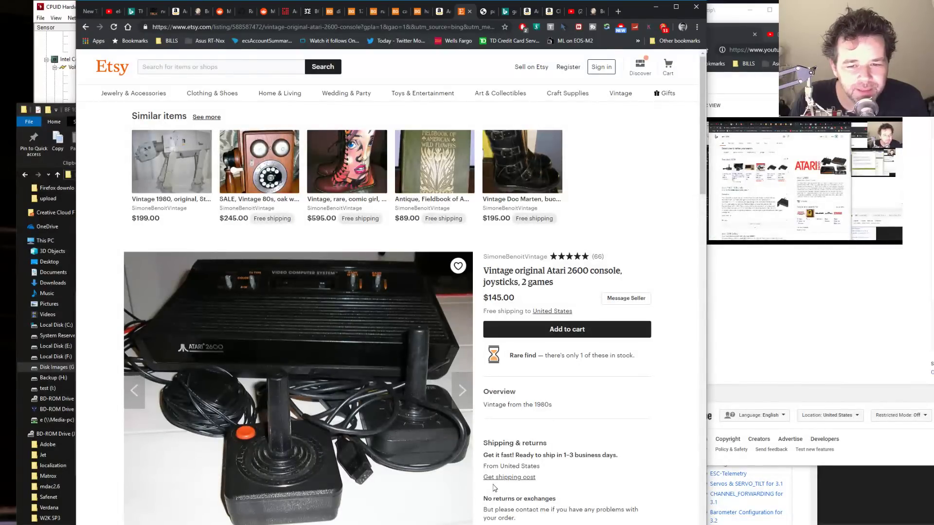
left_click(85, 27)
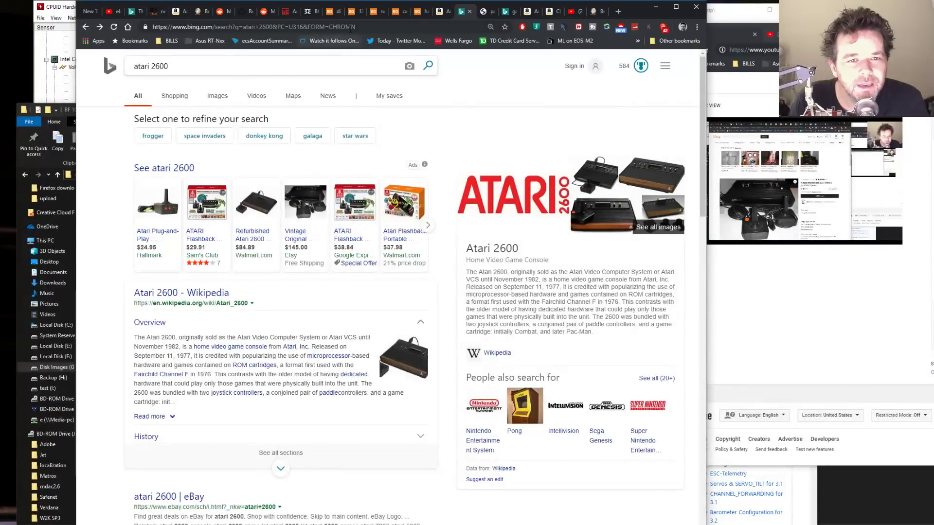
left_click(352, 27)
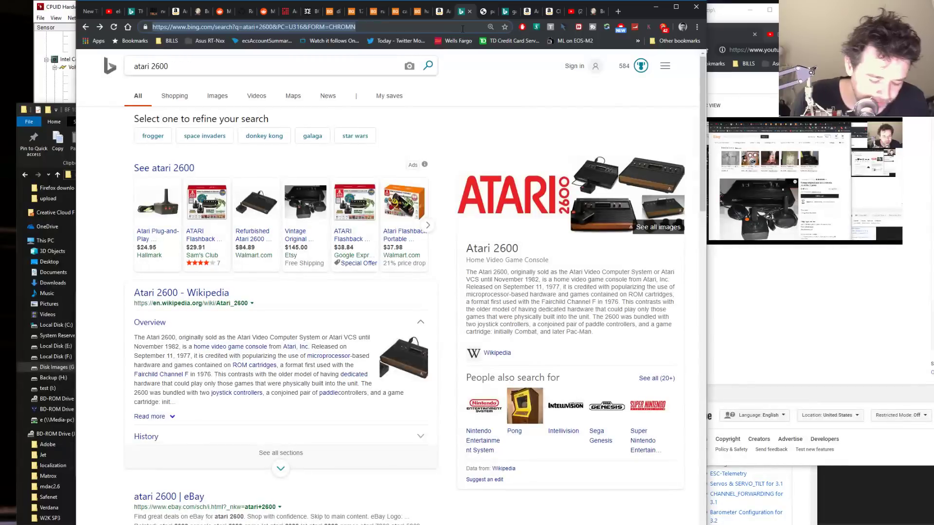
type("eb")
key("BackSpace")
key("BackSpace")
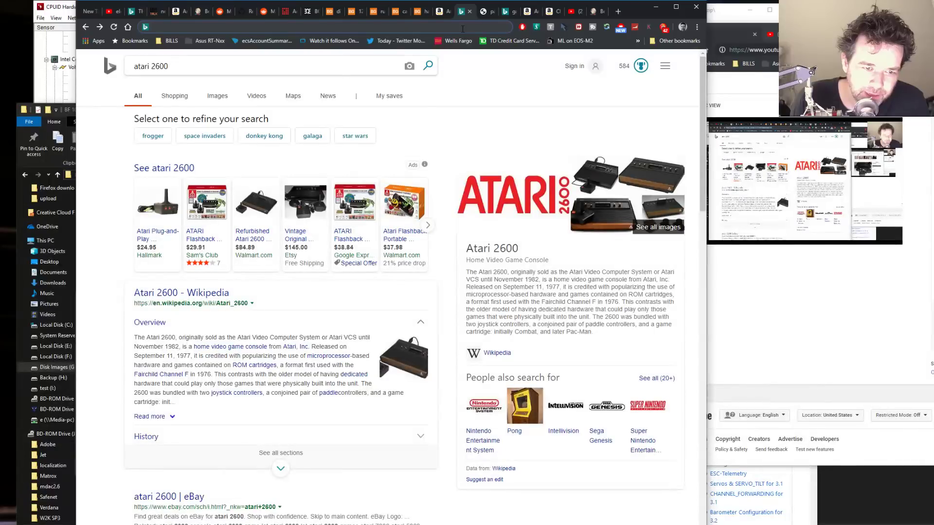
type("bing")
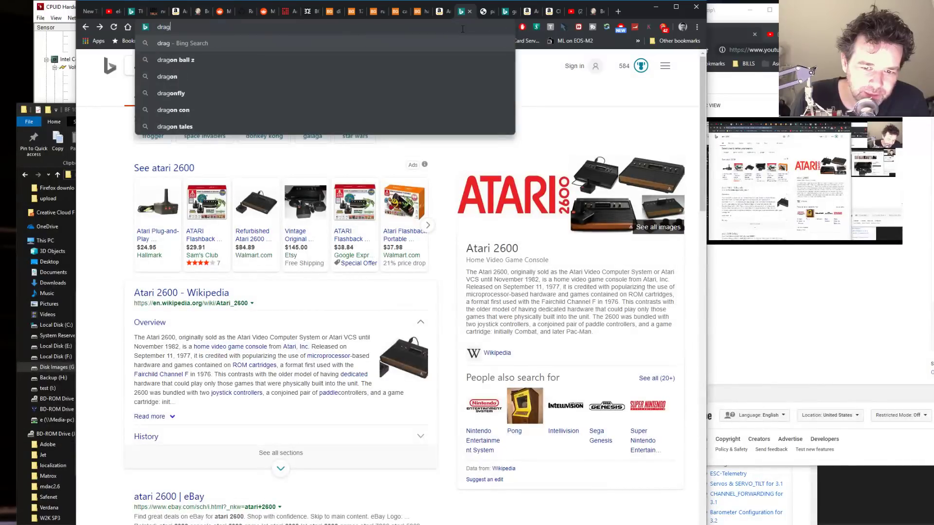
key("Escape")
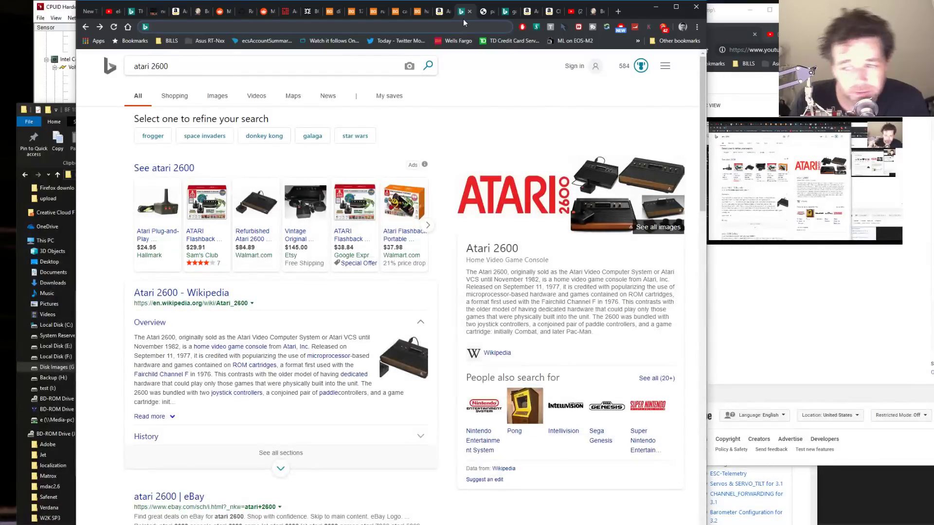
- Browse the Atari 2600 search results and open The Daily Dot's ranked article on the 30 best games
left_click(506, 312)
scroll(506, 312, "down", 5)
scroll(506, 312, "down", 7)
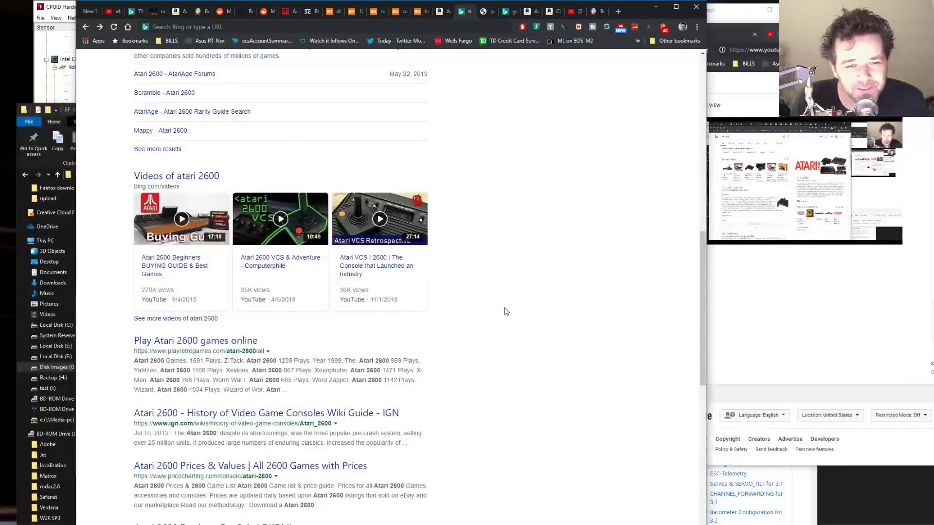
scroll(499, 326, "down", 6)
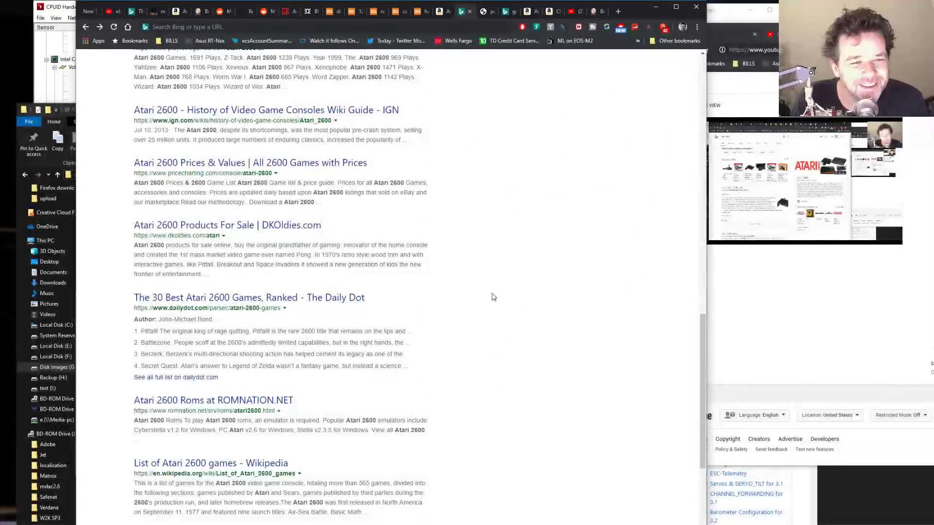
scroll(492, 293, "down", 2)
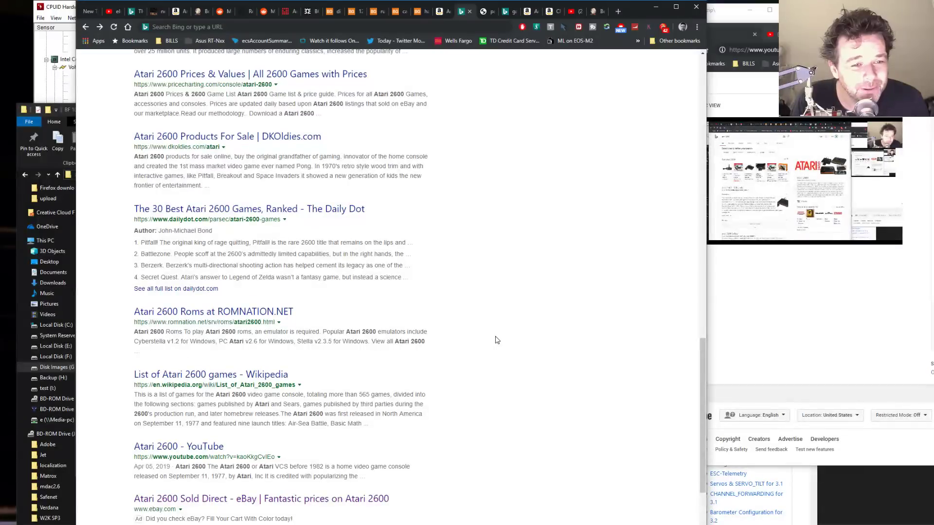
left_click(336, 209)
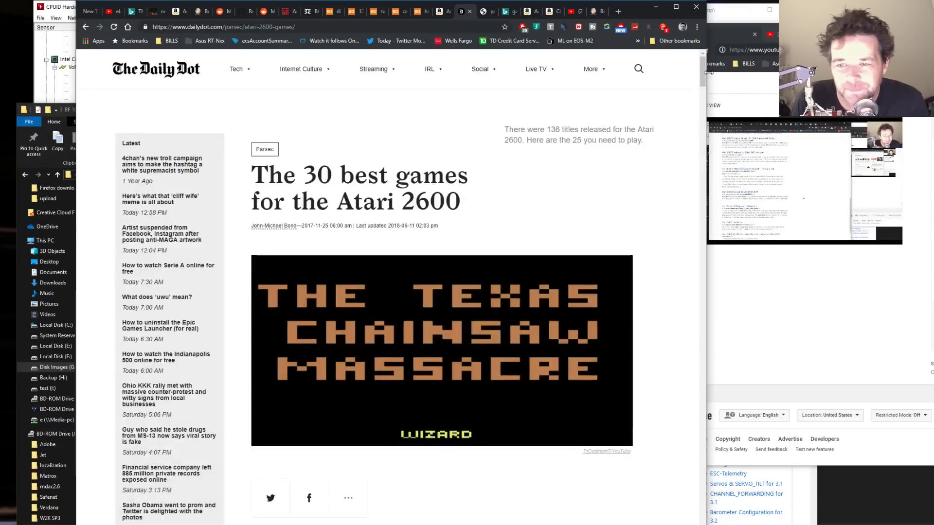
- Read The Daily Dot's Atari 2600 game list from the first entries through Asteroids, Missile Command and Yars' Revenge
left_click_drag(700, 71, 704, 118)
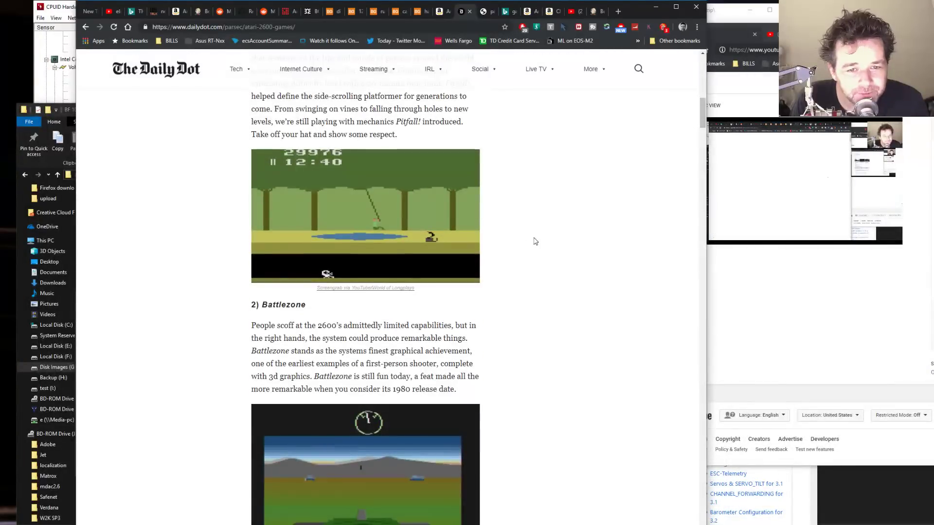
scroll(562, 229, "down", 6)
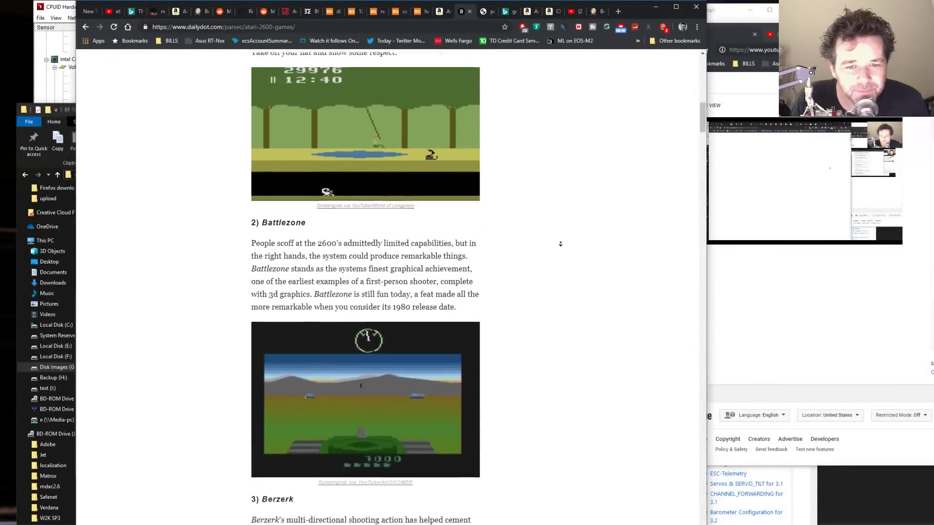
scroll(580, 306, "down", 5)
scroll(592, 207, "up", 4)
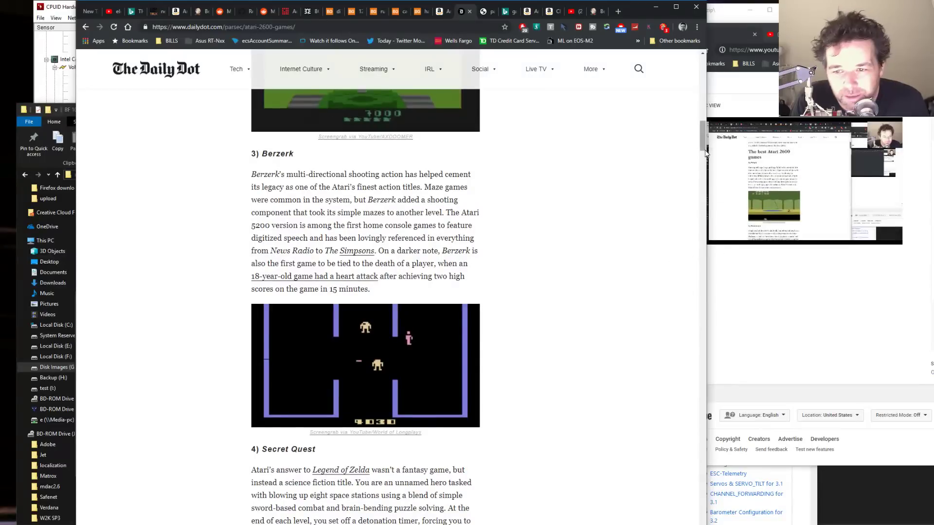
left_click_drag(703, 139, 702, 146)
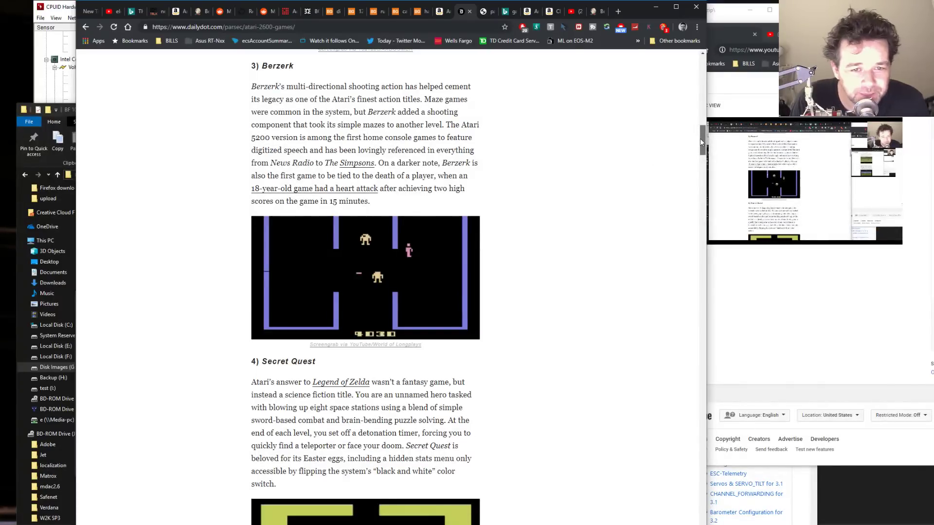
left_click_drag(699, 141, 698, 311)
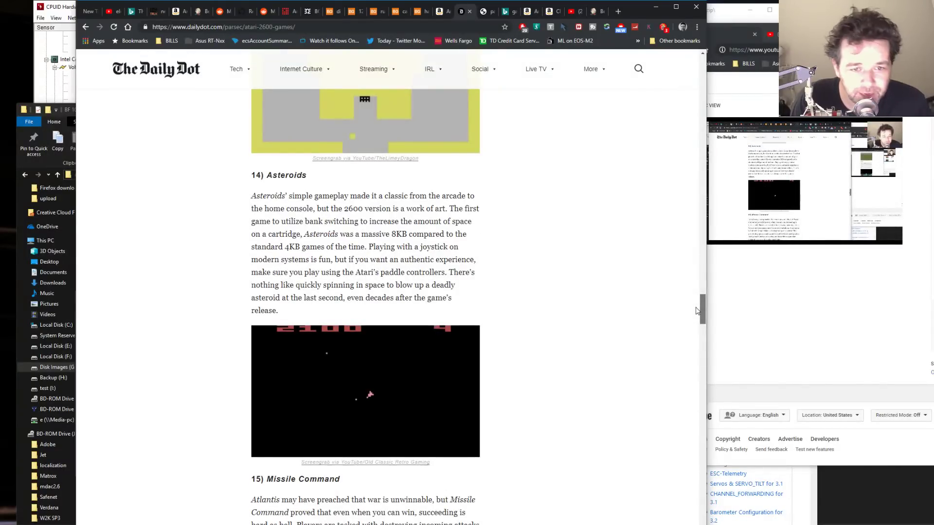
left_click_drag(697, 311, 698, 313)
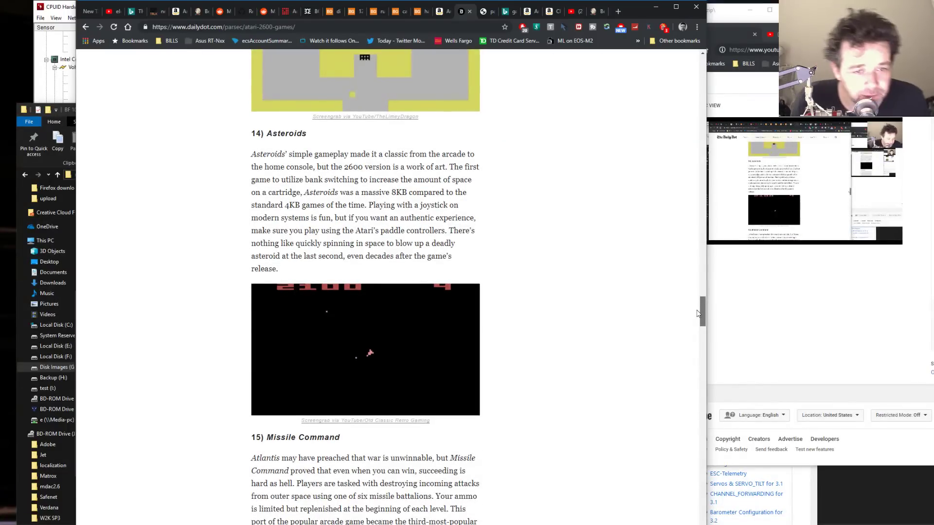
left_click_drag(699, 314, 698, 314)
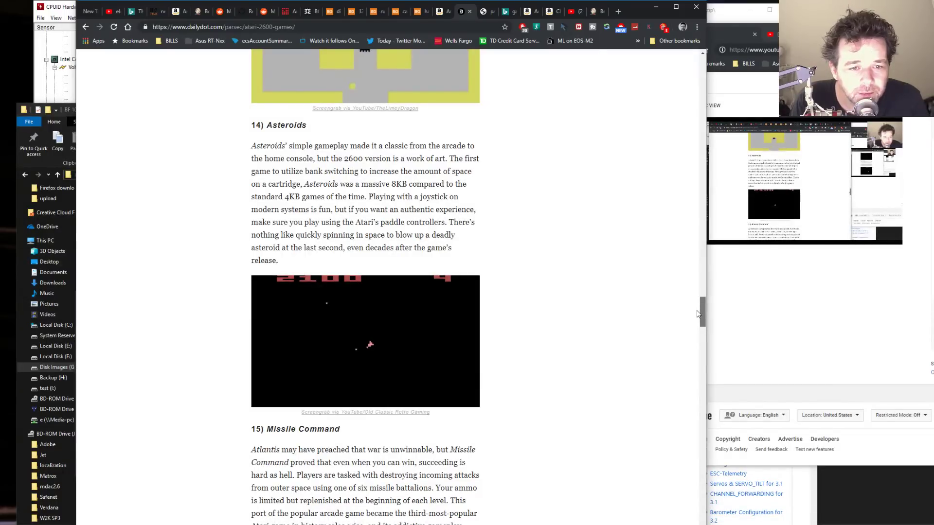
left_click_drag(699, 314, 698, 342)
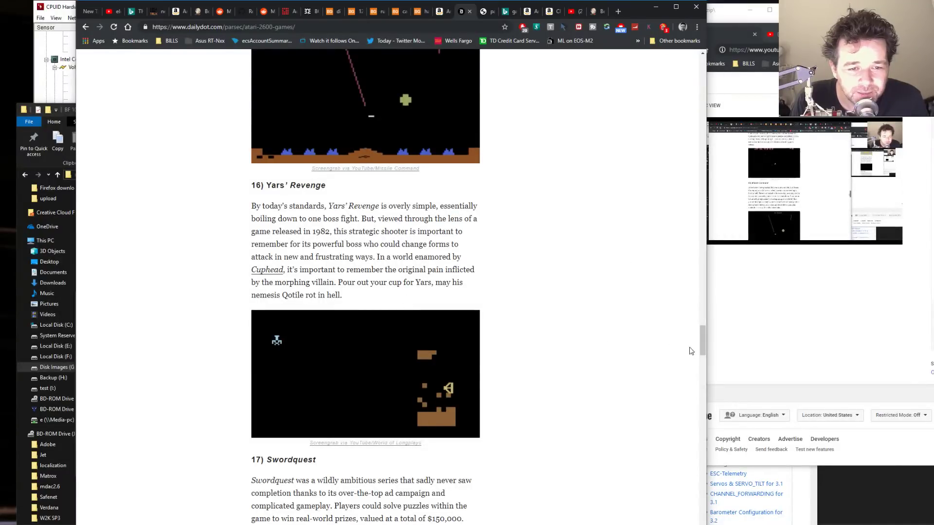
middle_click(572, 321)
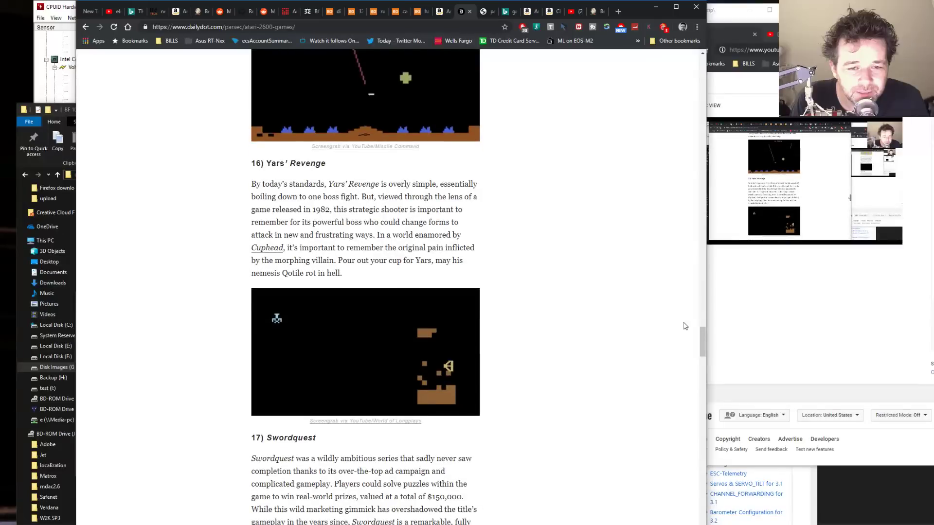
- Continue through the article's later entries, including Warlords, Ms. Pac-Man and Joust
left_click_drag(702, 342, 694, 464)
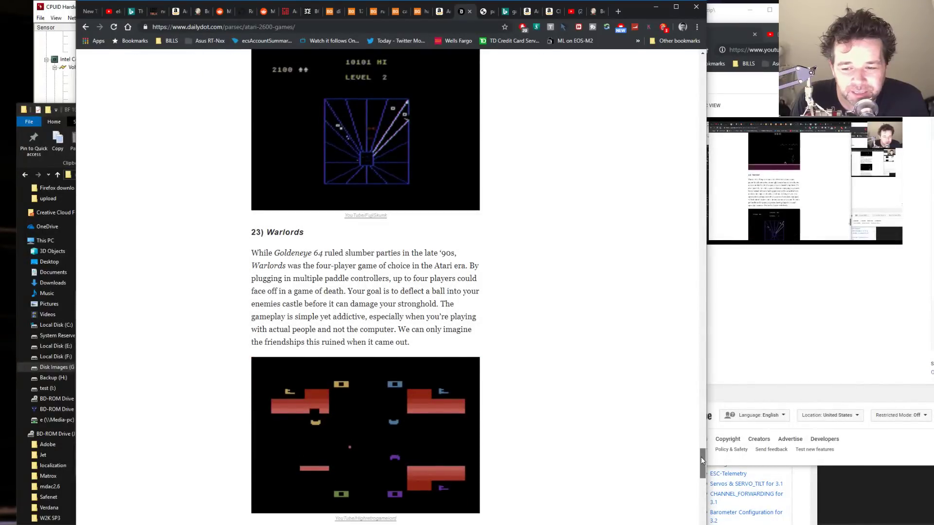
scroll(633, 428, "down", 1)
left_click_drag(427, 336, 412, 322)
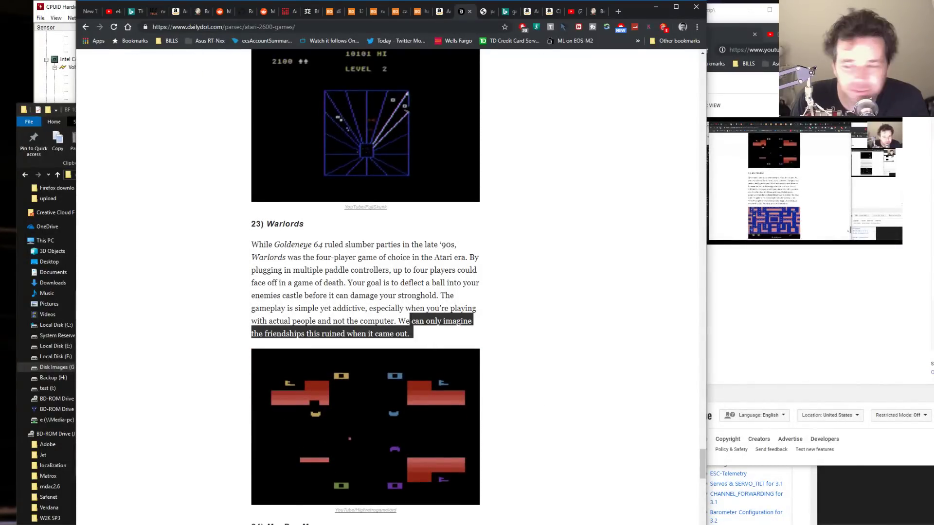
left_click(572, 319)
scroll(603, 344, "down", 1)
scroll(603, 344, "down", 3)
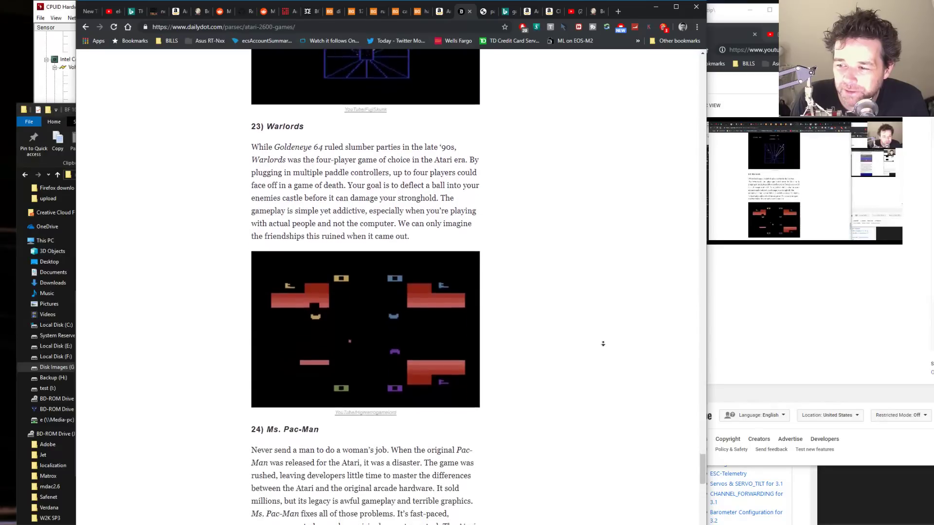
left_click_drag(701, 462, 699, 479)
left_click_drag(698, 494, 696, 524)
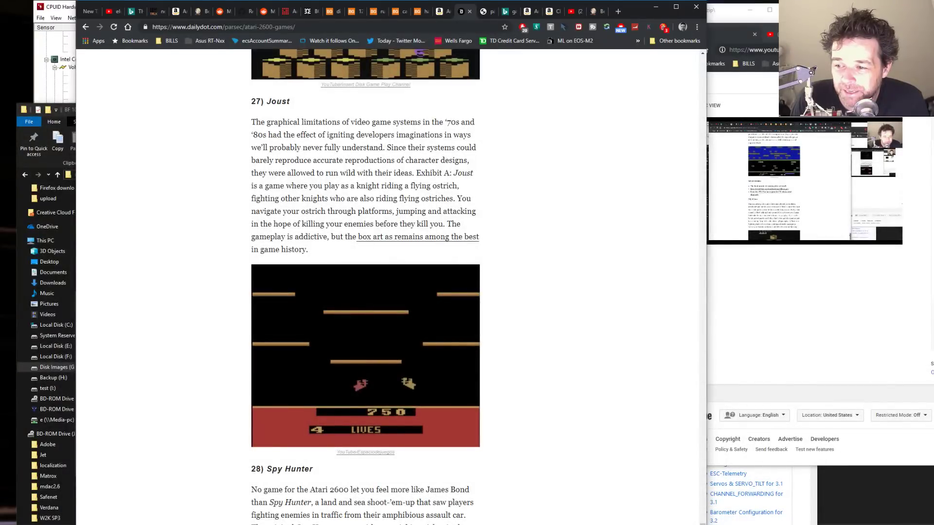
- Finish reading The Daily Dot's list, covering the Spy Hunter, Raiders of the Lost Ark and Texas Chainsaw Massacre entries
key("alt+Tab")
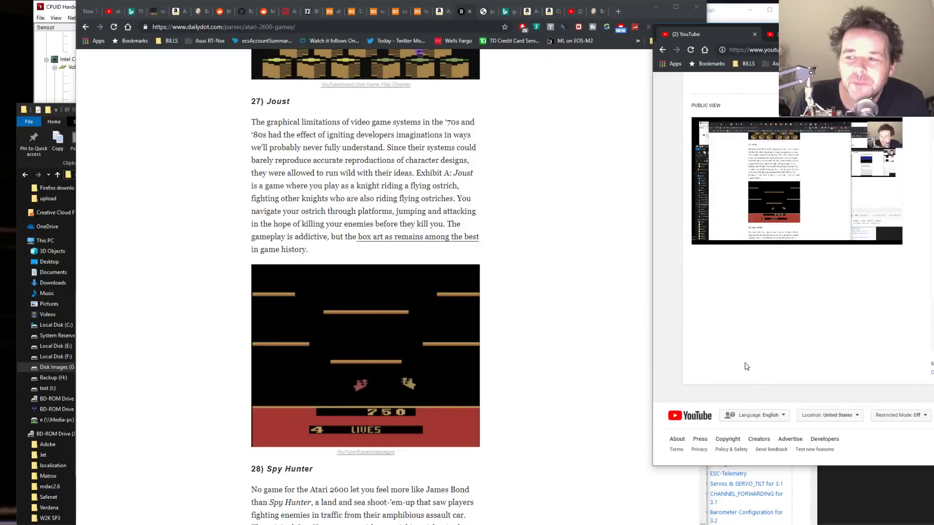
left_click(627, 346)
scroll(613, 384, "down", 5)
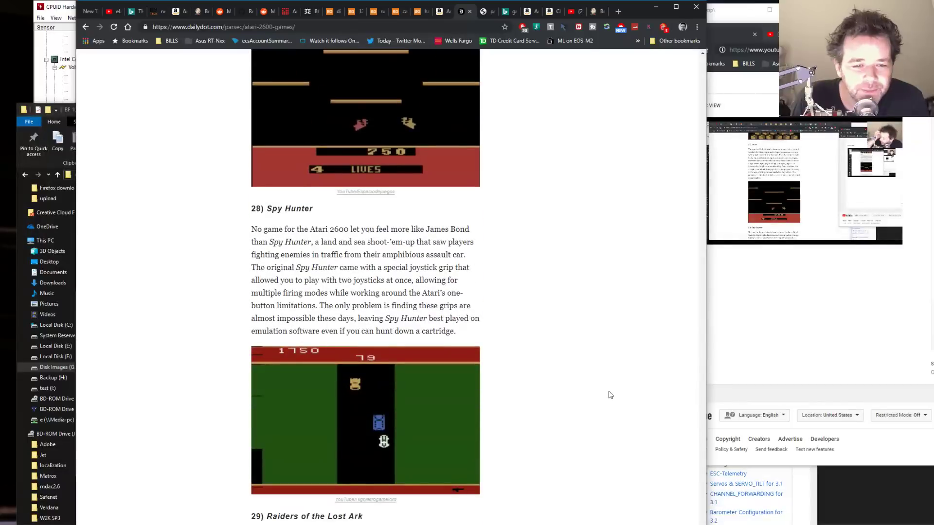
scroll(595, 440, "down", 5)
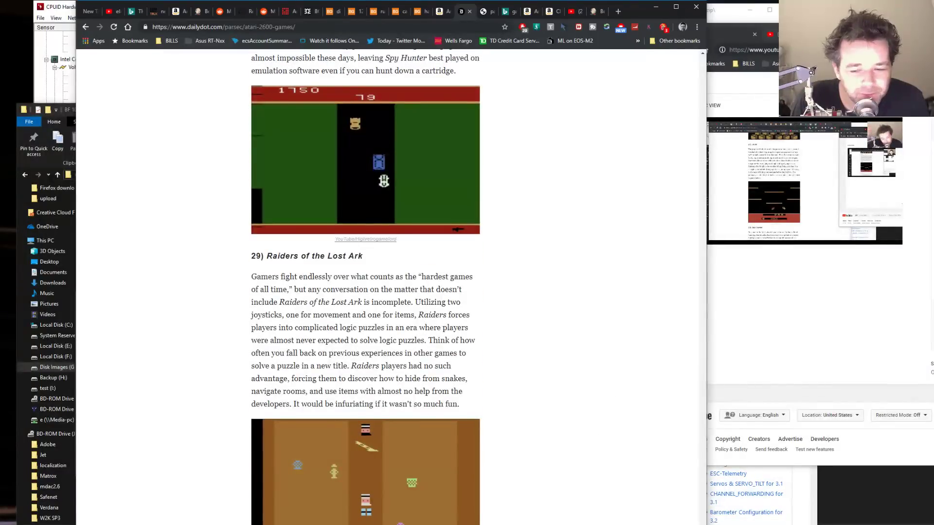
scroll(389, 287, "down", 10)
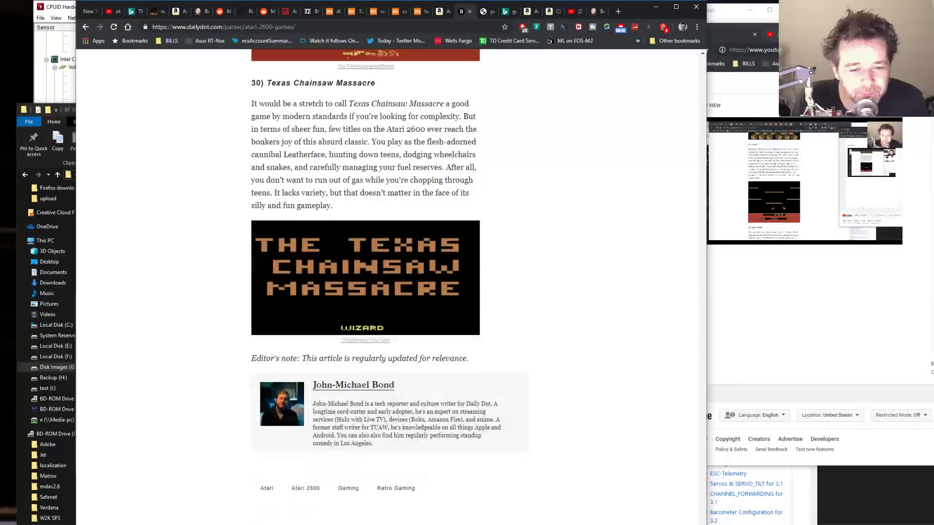
scroll(389, 288, "up", 6)
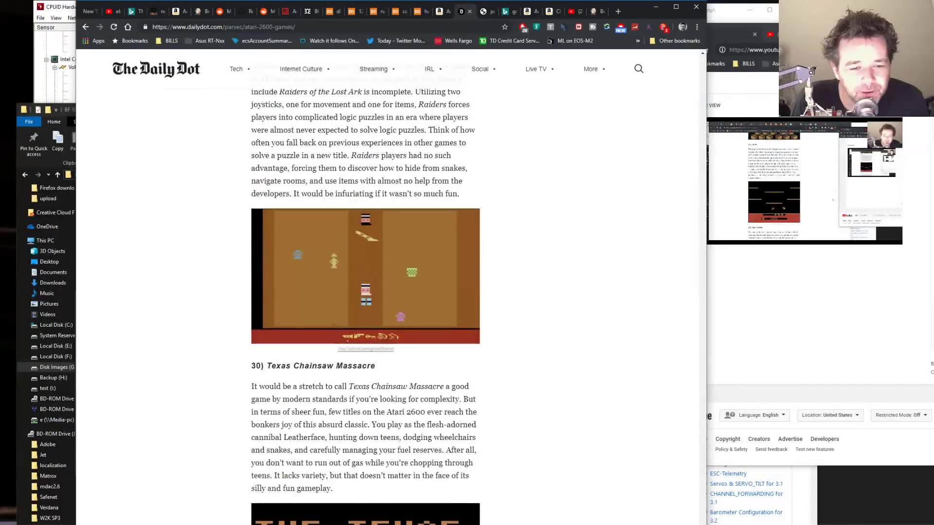
scroll(366, 287, "up", 20)
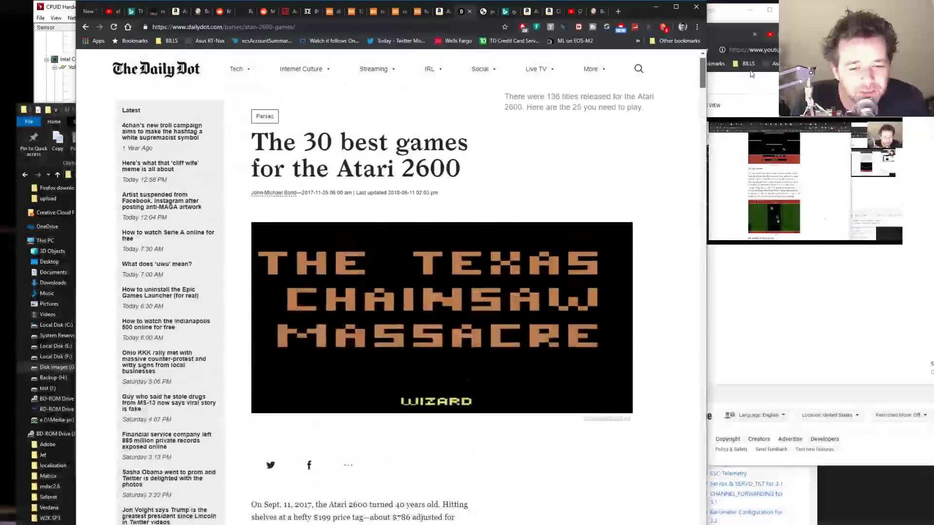
scroll(365, 287, "down", 20)
- Search the web for "atari 2600" again and open Wikipedia's List of Atari 2600 games
left_click(339, 26)
type("atari 2600")
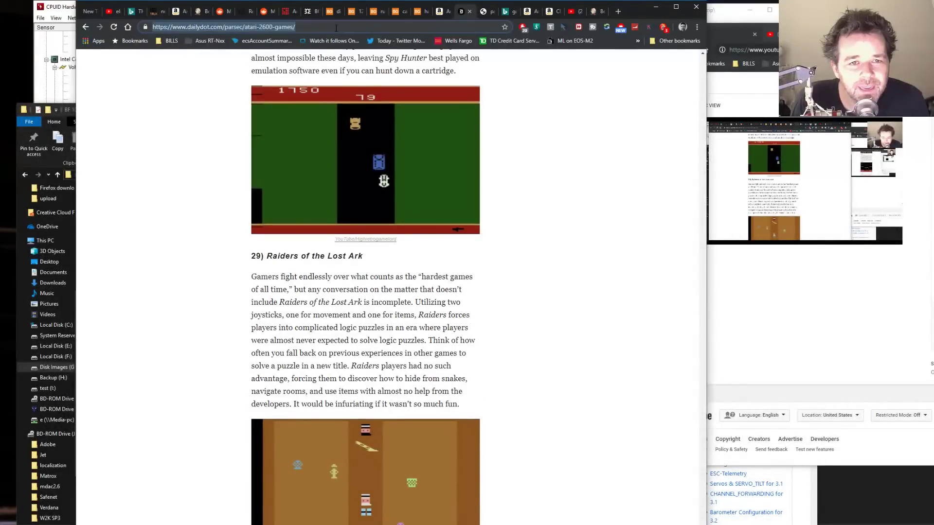
key("Return")
scroll(271, 69, "down", 5)
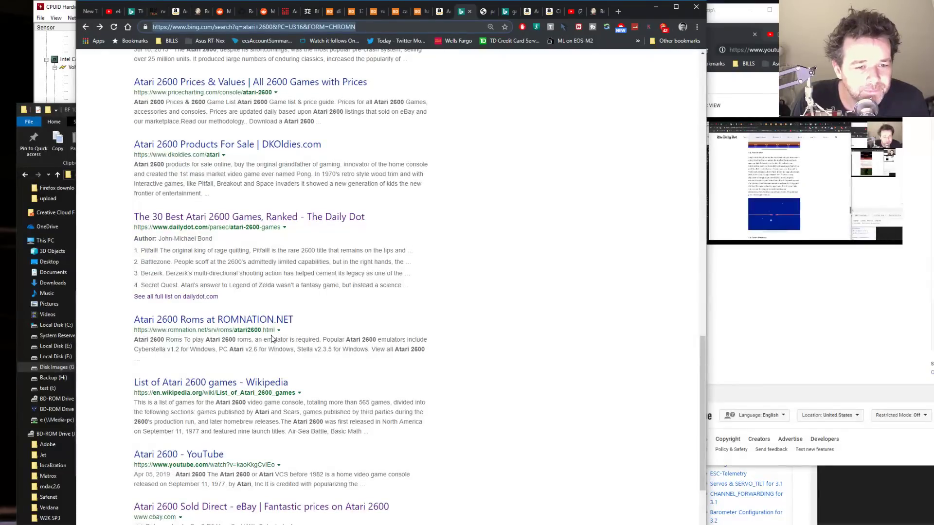
left_click(207, 383)
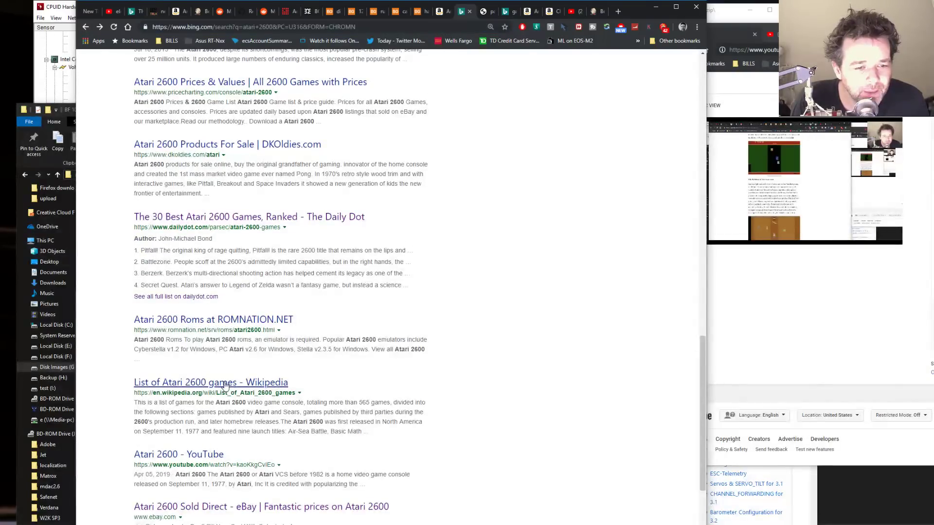
- Read Wikipedia's table of Atari-published games from the first titles through Defender, Joust and Mario Bros
scroll(647, 248, "down", 10)
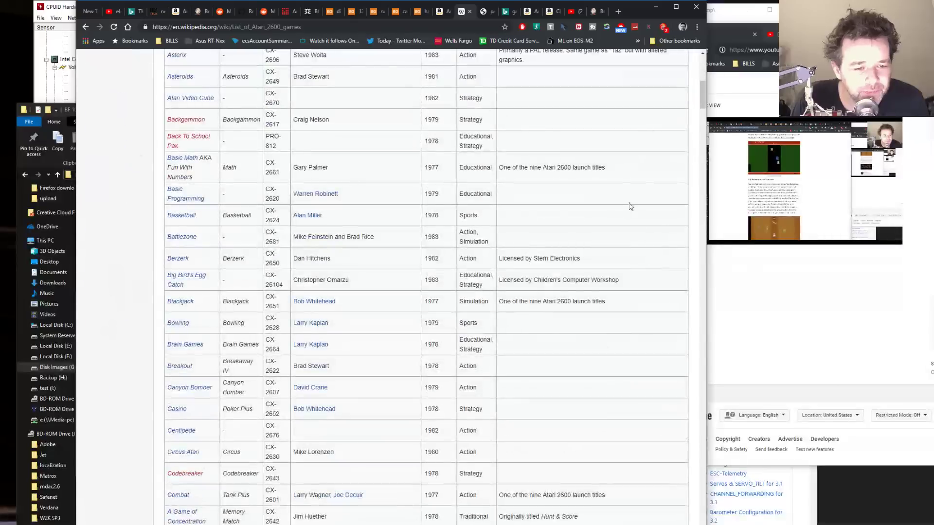
scroll(703, 98, "up", 1)
scroll(702, 98, "up", 3)
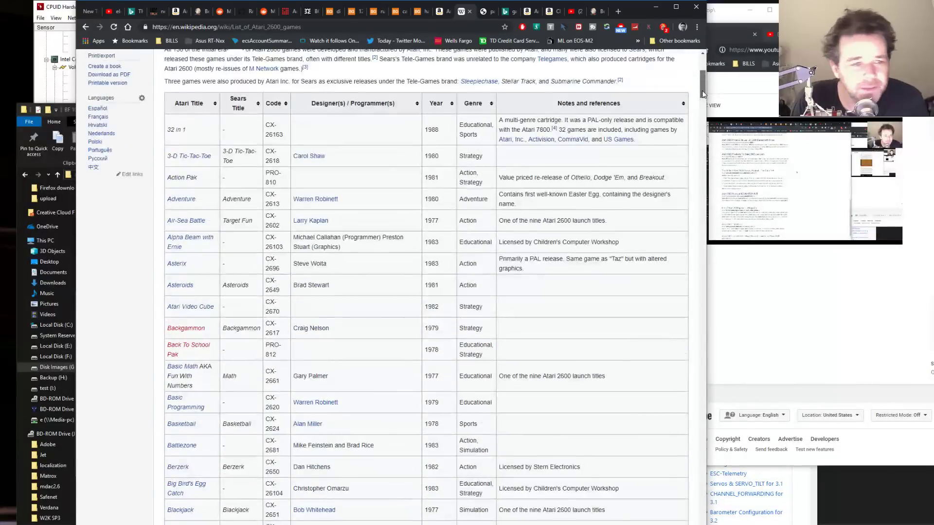
left_click_drag(703, 94, 686, 128)
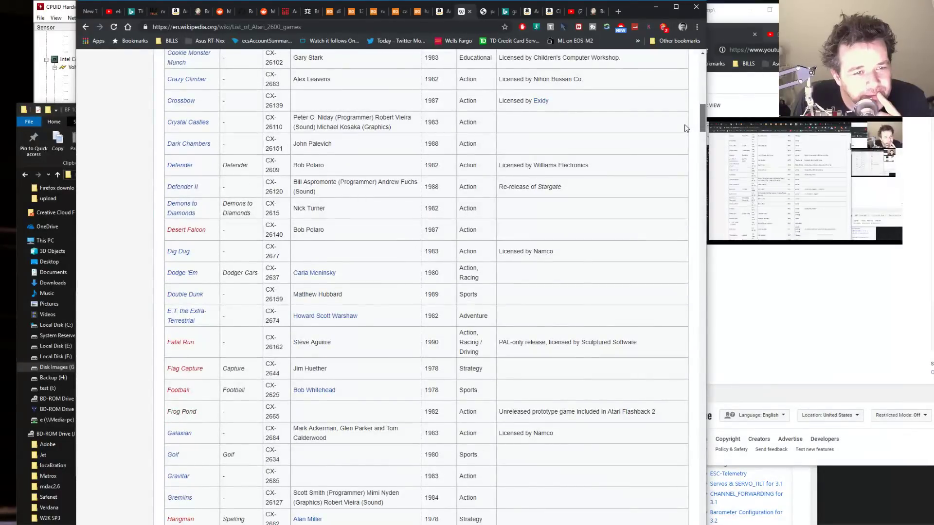
scroll(686, 129, "down", 2)
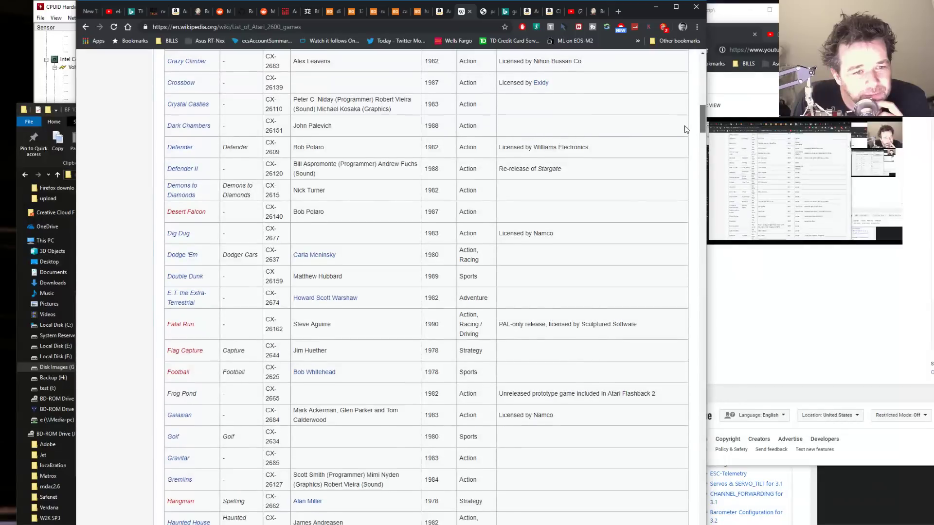
scroll(685, 132, "down", 2)
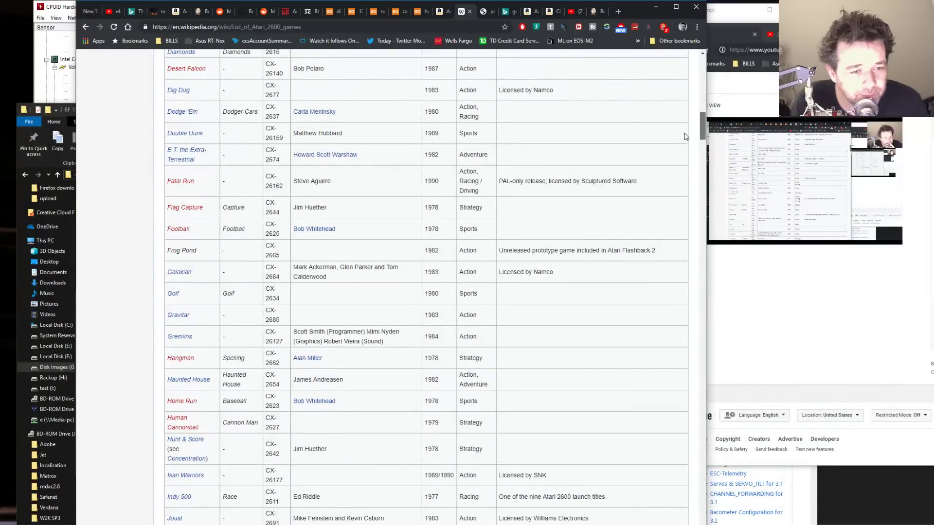
scroll(686, 137, "down", 3)
scroll(684, 142, "down", 2)
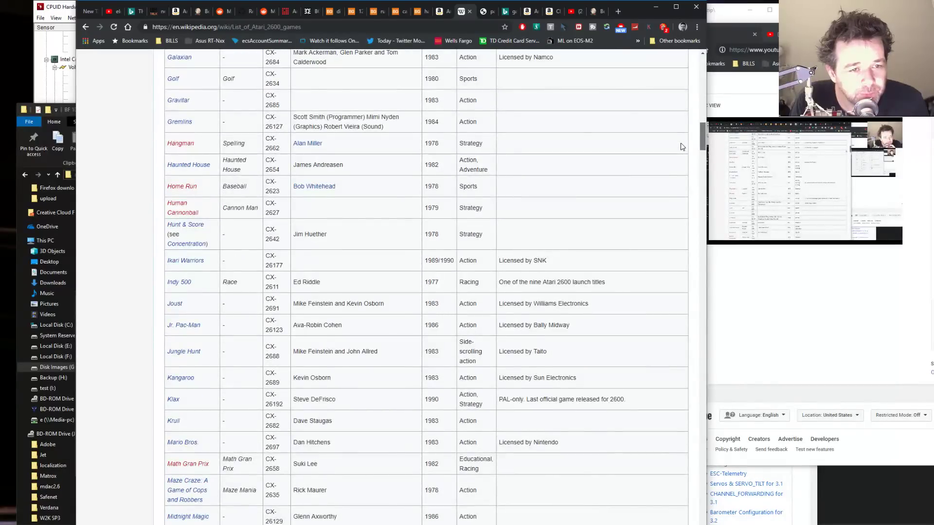
scroll(682, 145, "down", 2)
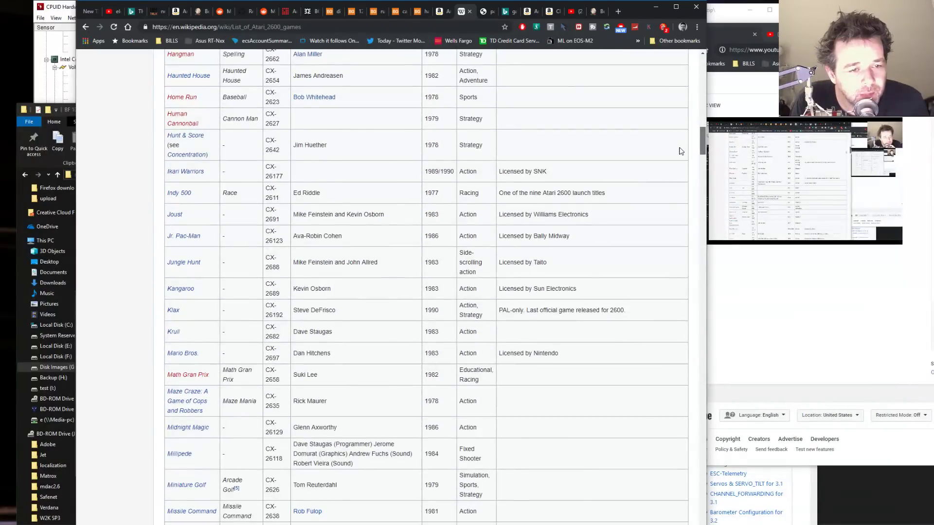
- Continue down the Wikipedia game table from Moon Patrol and Pac-Man through Road Runner, Secret Quest and Slot Racers
scroll(680, 151, "down", 4)
scroll(681, 161, "down", 1)
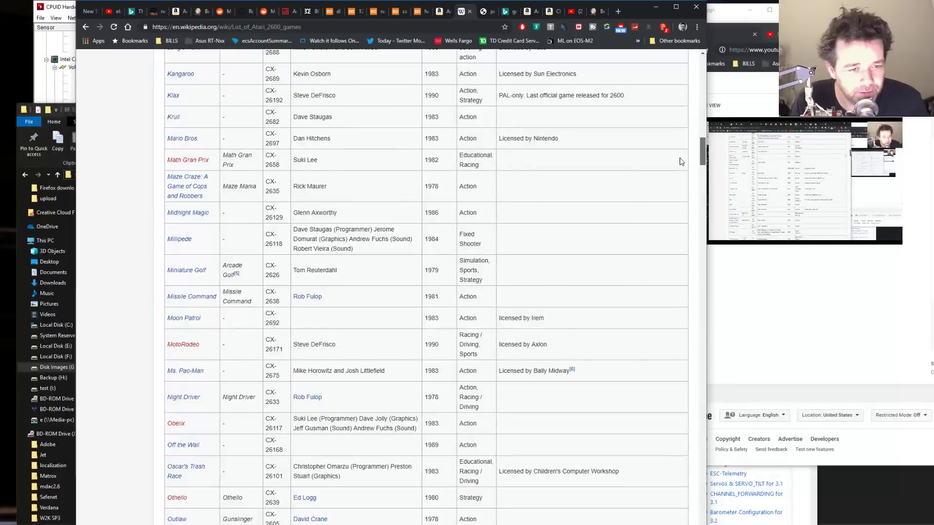
scroll(681, 162, "down", 1)
scroll(681, 162, "down", 3)
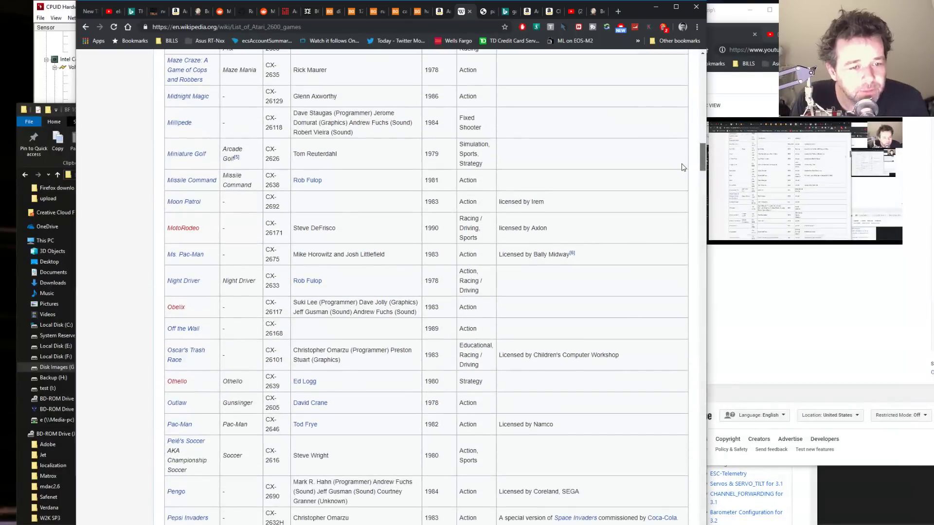
scroll(683, 168, "down", 1)
scroll(683, 169, "down", 8)
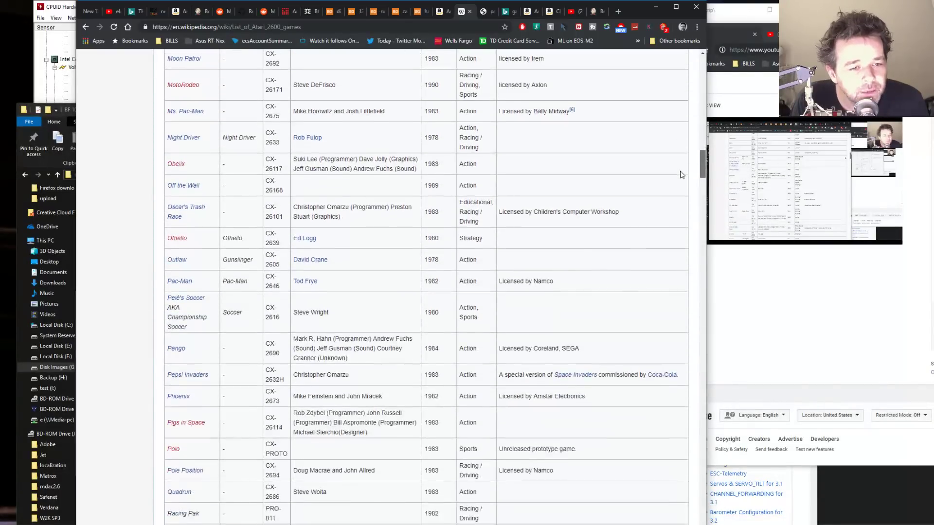
scroll(683, 180, "down", 3)
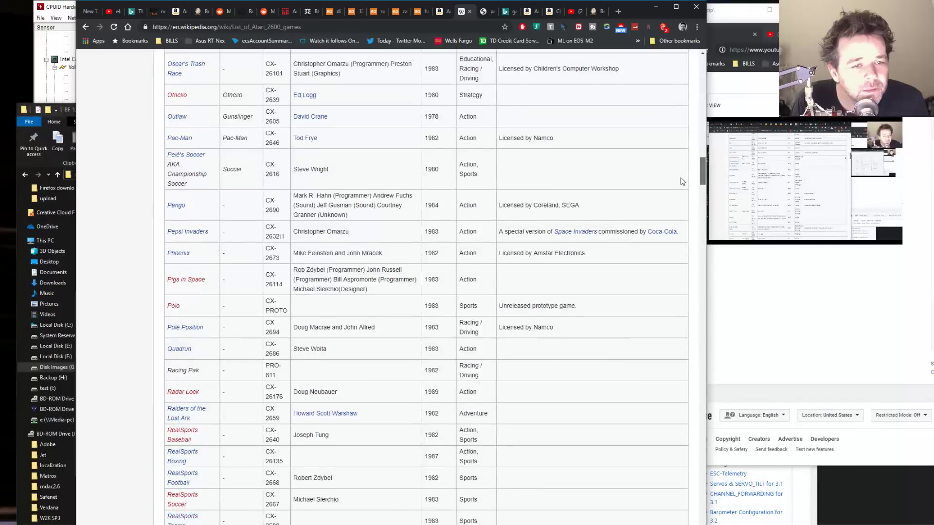
scroll(683, 183, "down", 4)
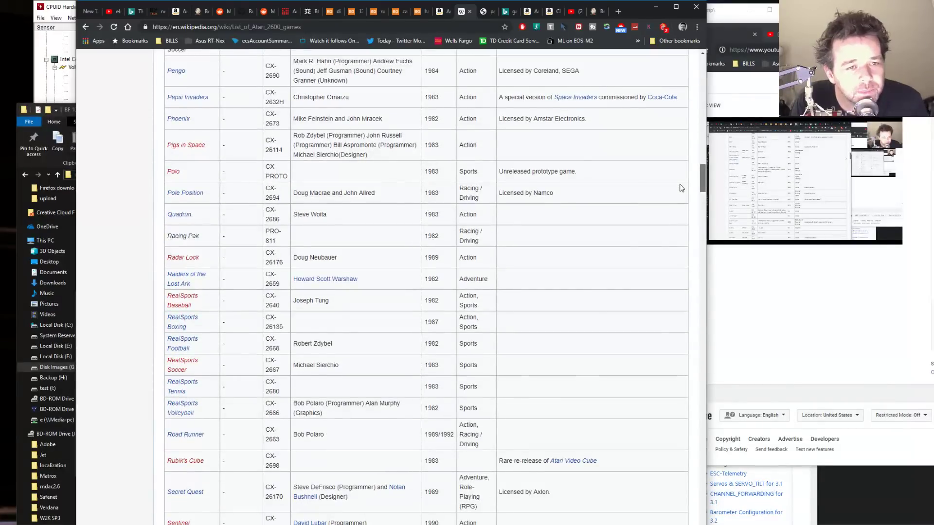
scroll(682, 187, "down", 1)
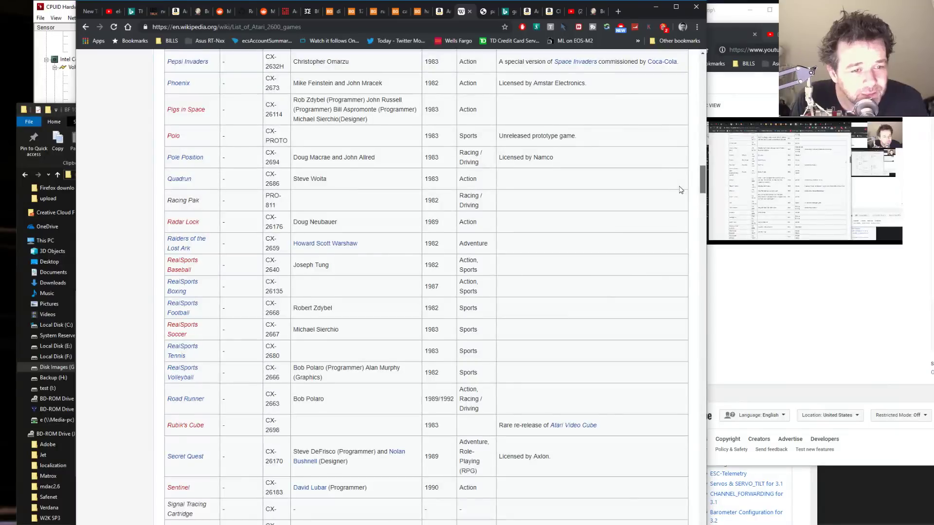
scroll(680, 189, "down", 4)
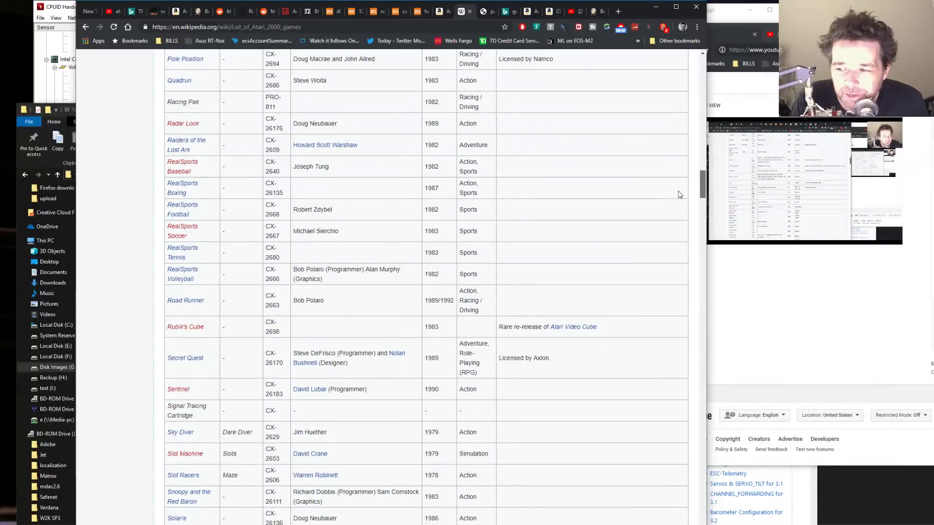
- Switch to the browser tab with Amazon's garage door seal results and load youtube.com in it
left_click(437, 11)
left_click(409, 27)
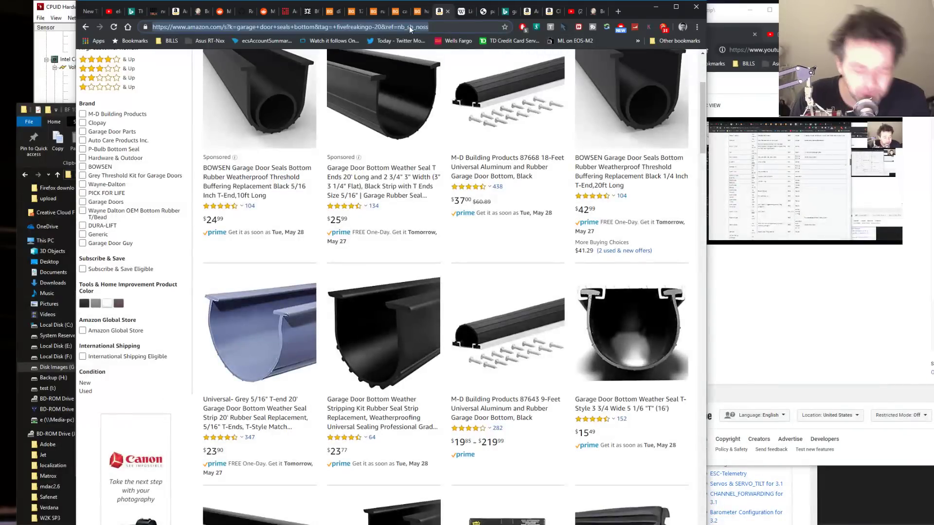
type("youtube.com")
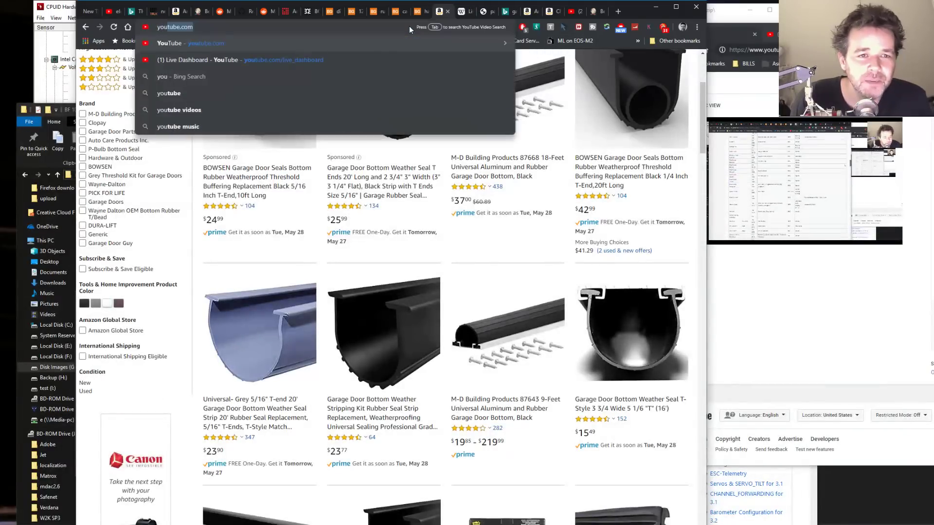
key("Return")
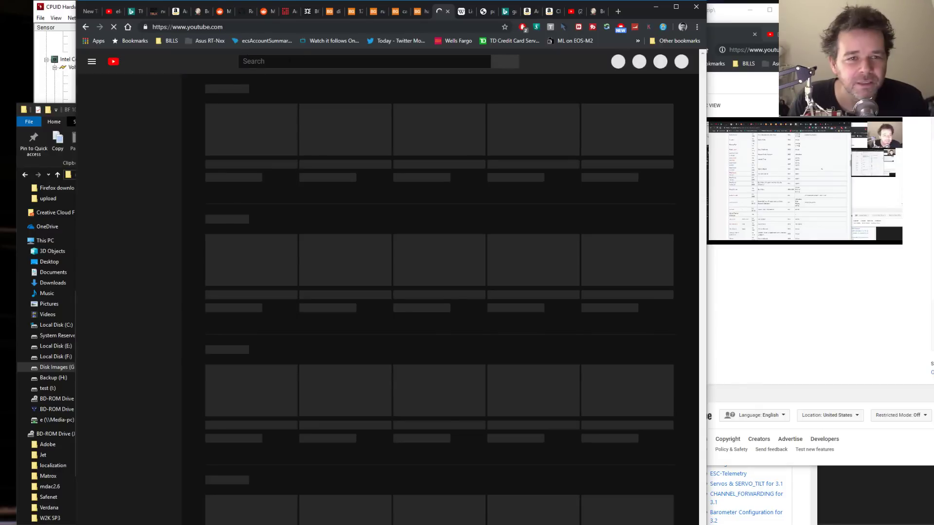
- Search YouTube for "dragonfire atari 2600" and play the Atari 2600 Longplay [046] Dragonfire video from about 0:10
left_click(286, 61)
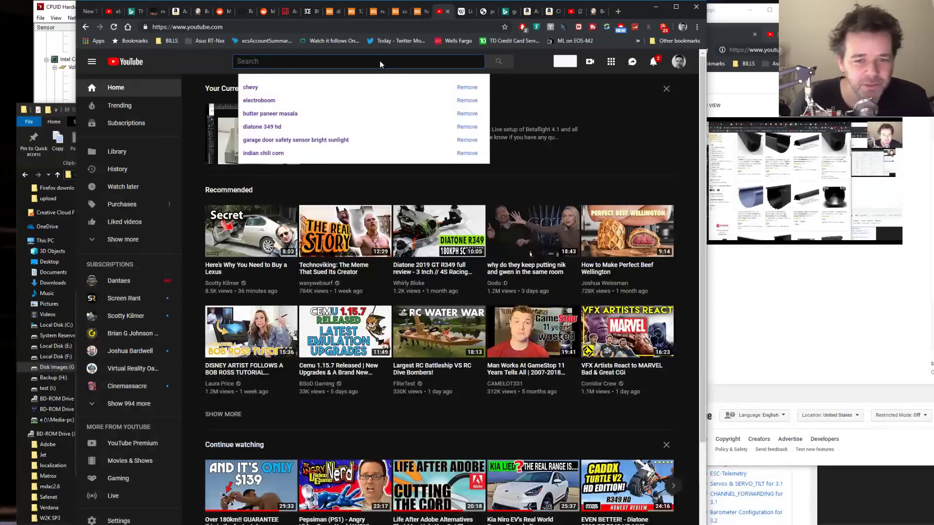
type("d")
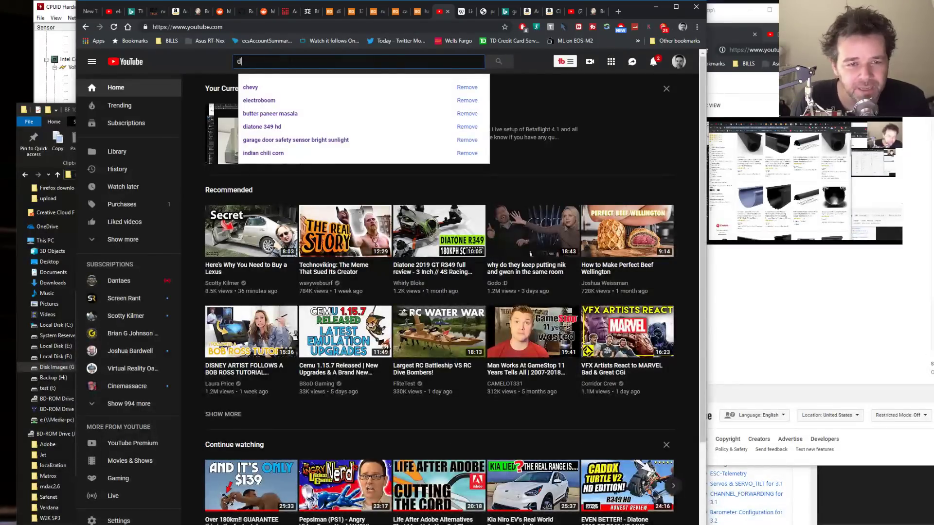
type("ragonfire")
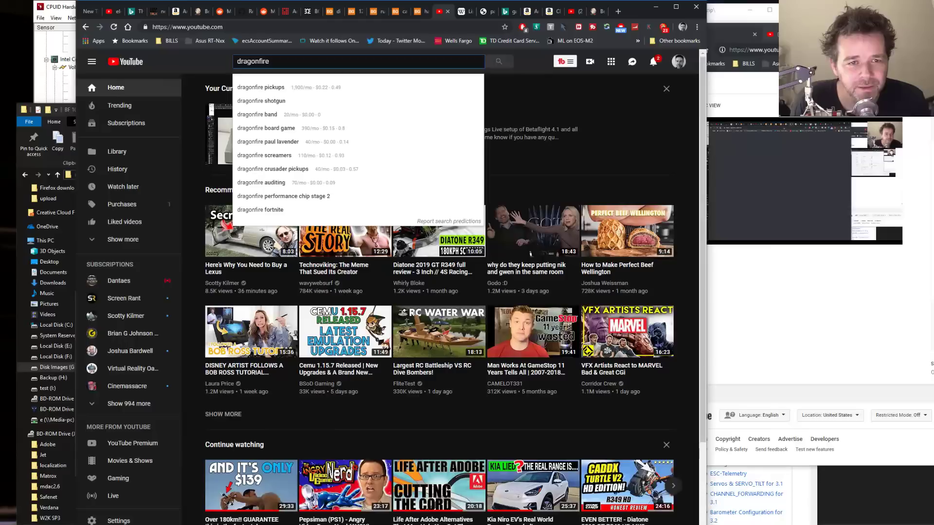
type(" atarr")
key("BackSpace")
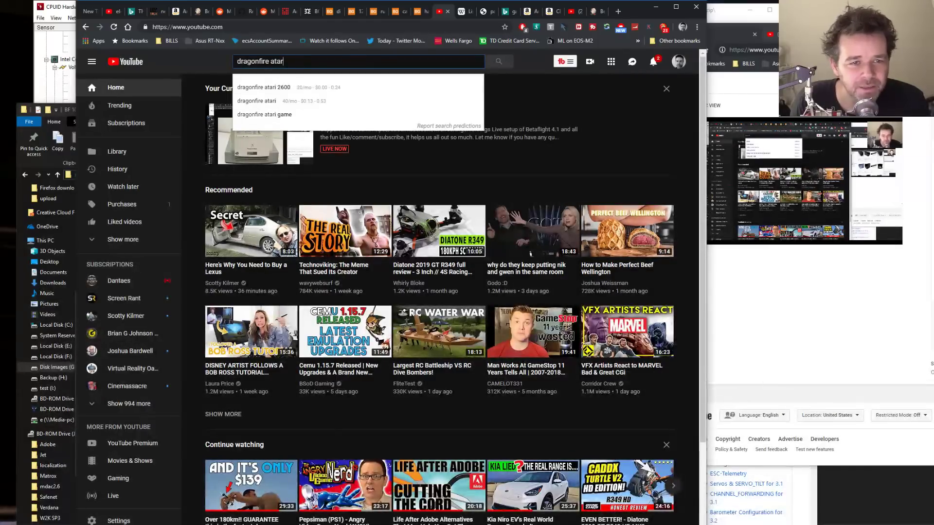
key("Down")
key("Return")
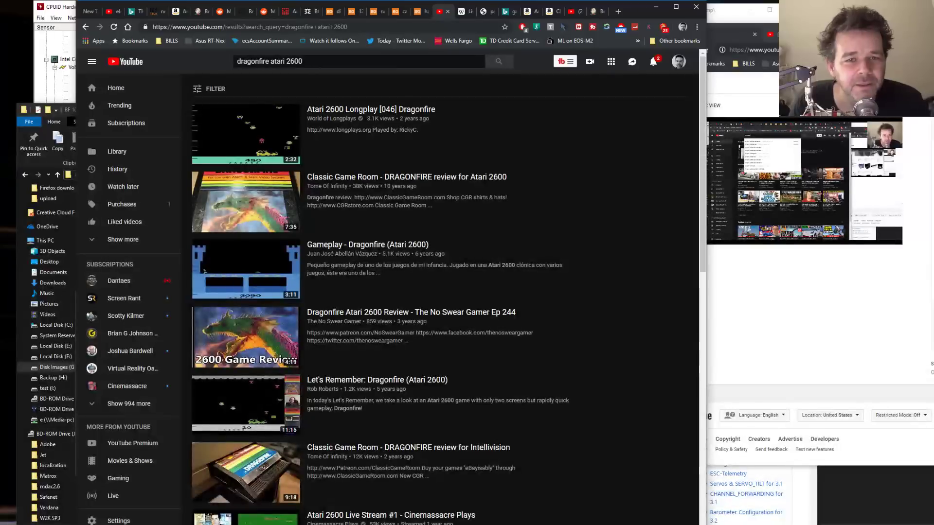
left_click(387, 115)
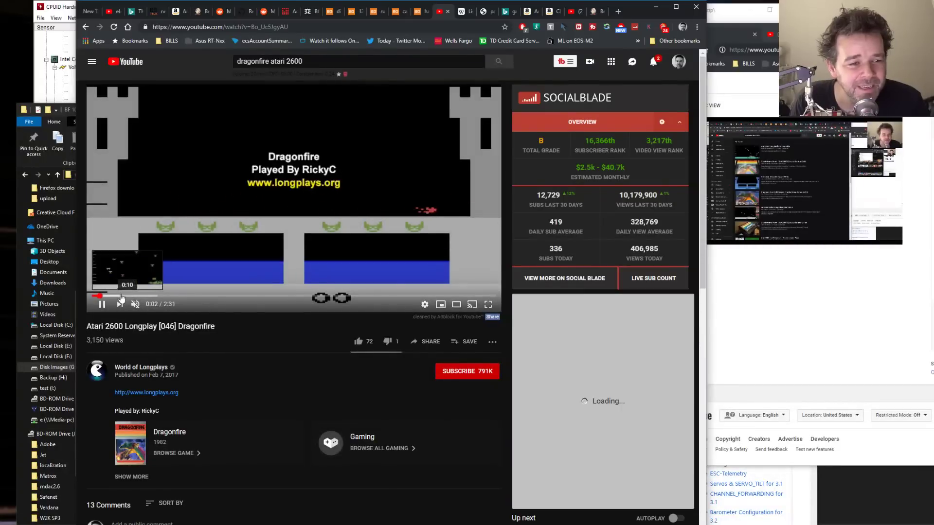
left_click(123, 295)
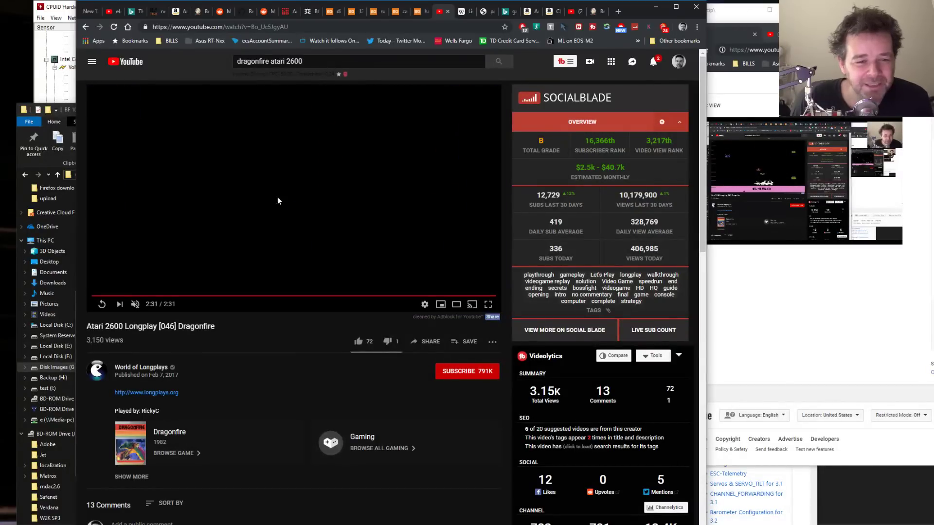
- Return to the YouTube results and extend the search to "dragonfire atari 2600 white dragon"
left_click(85, 27)
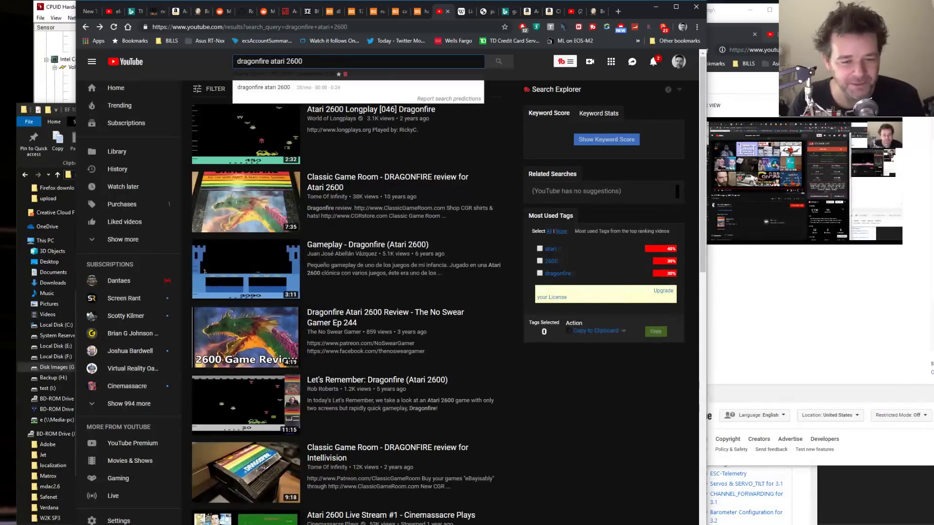
type("white dragon")
key("Return")
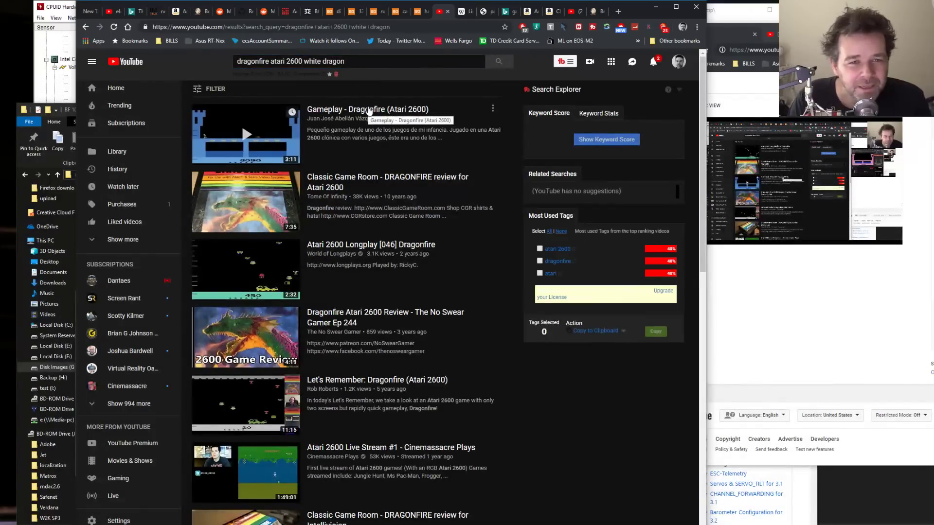
- Play the Gameplay - Dragonfire (Atari 2600) video, skipping ahead to about 1:57 and then further towards its end
left_click(369, 111)
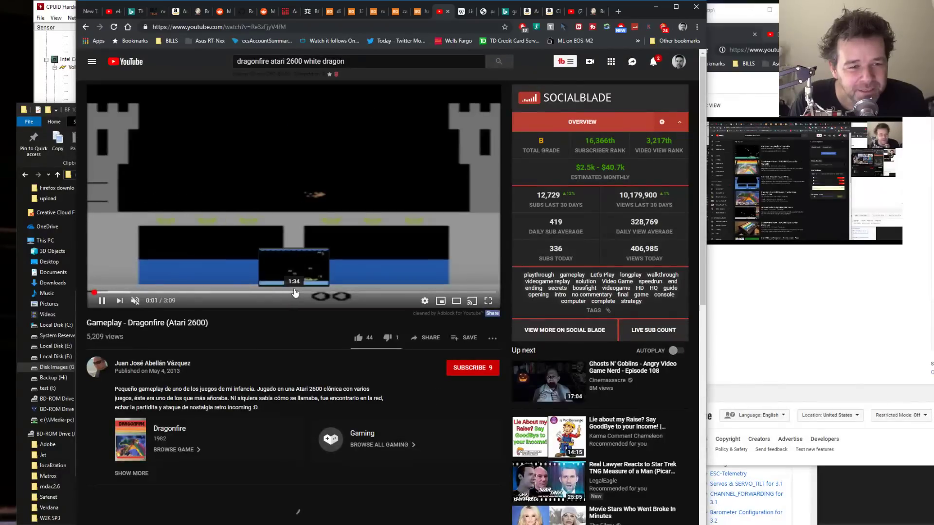
left_click(341, 293)
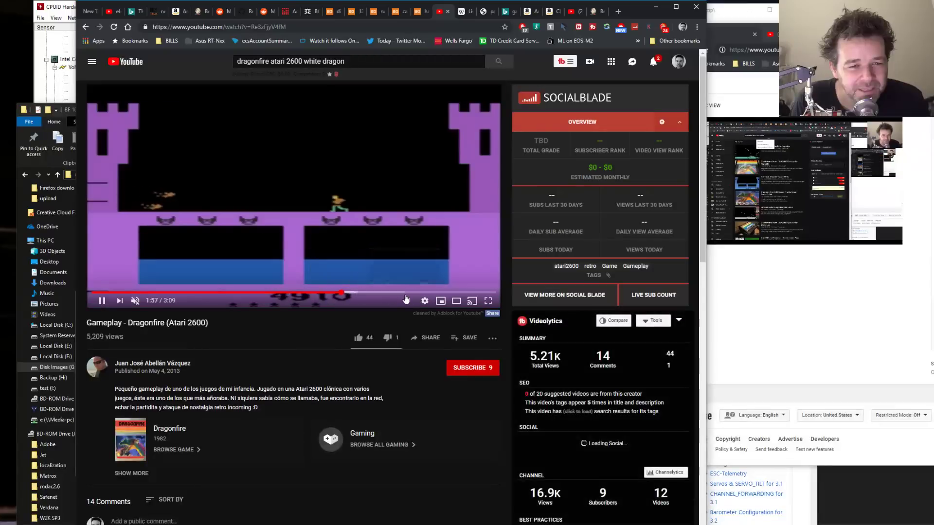
left_click(406, 294)
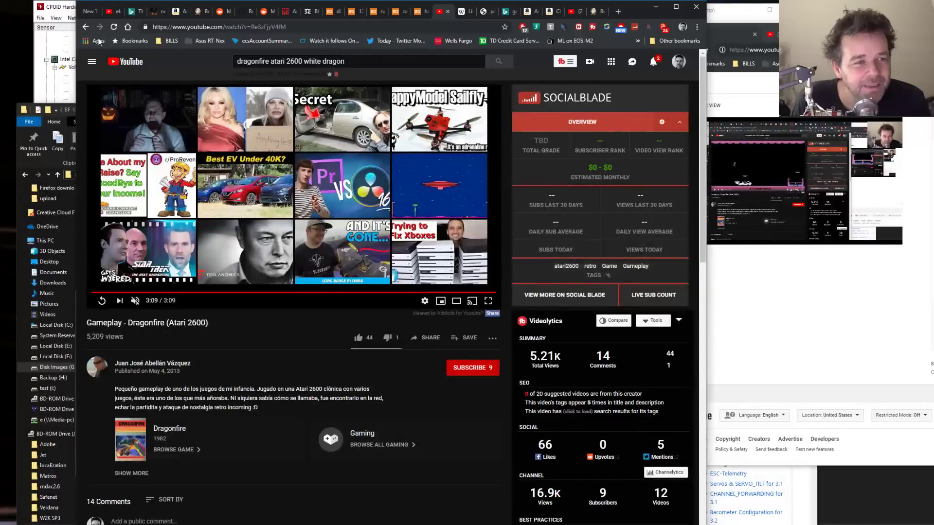
- Return to the search results and play The No Swear Gamer's Dragonfire review, skipping to about 2:01 and then near the end
left_click(87, 26)
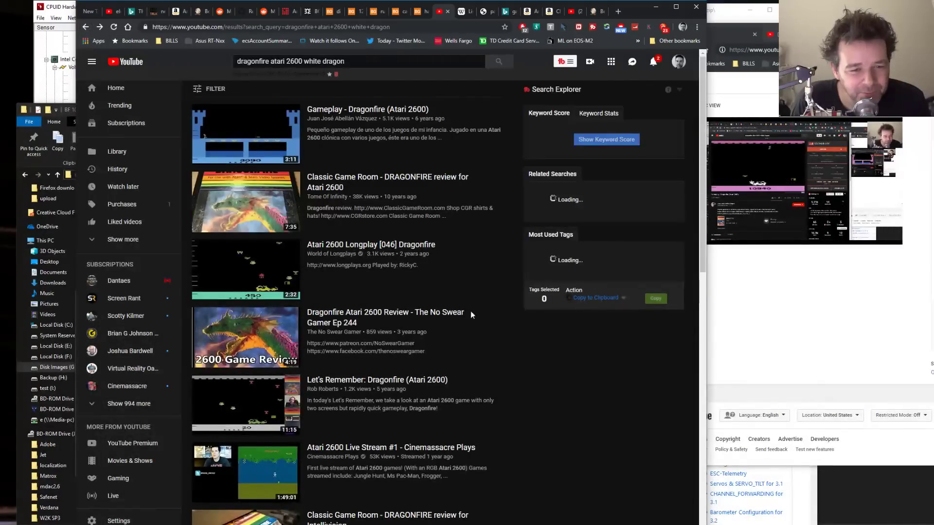
left_click(439, 317)
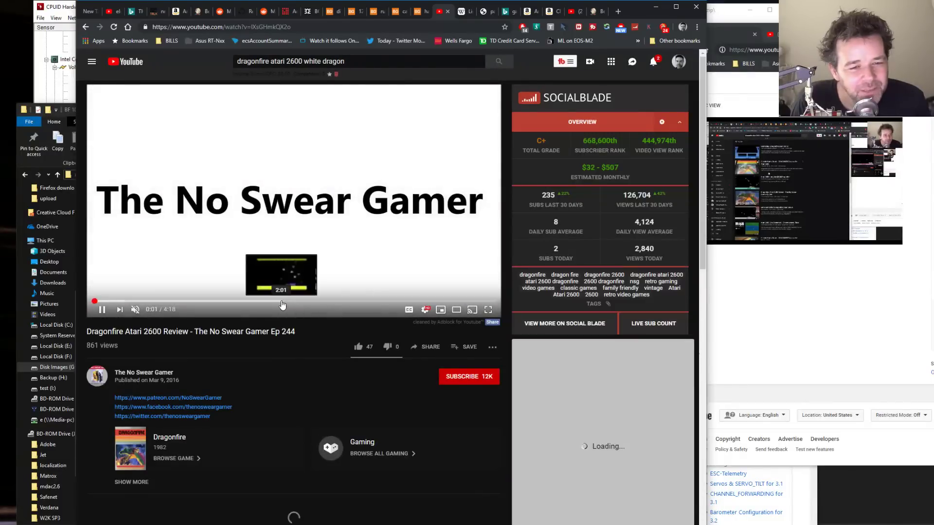
left_click(282, 305)
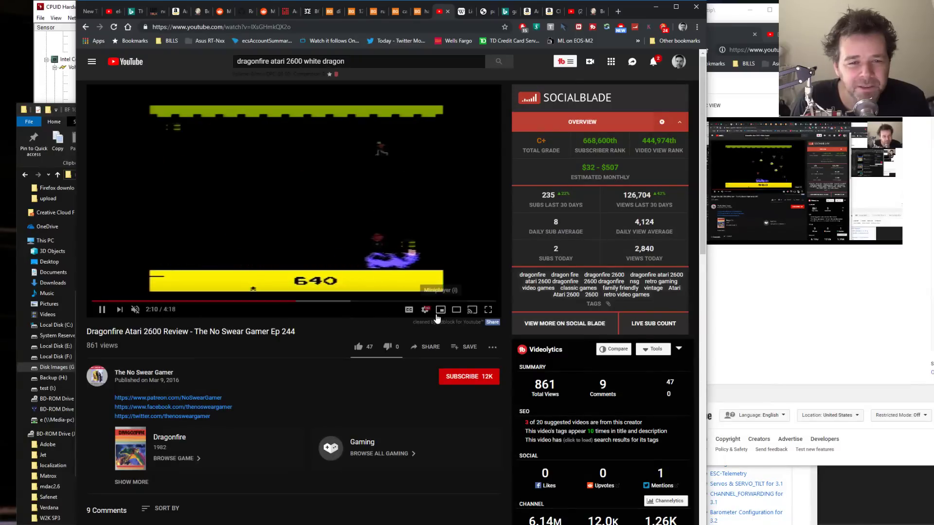
left_click(457, 302)
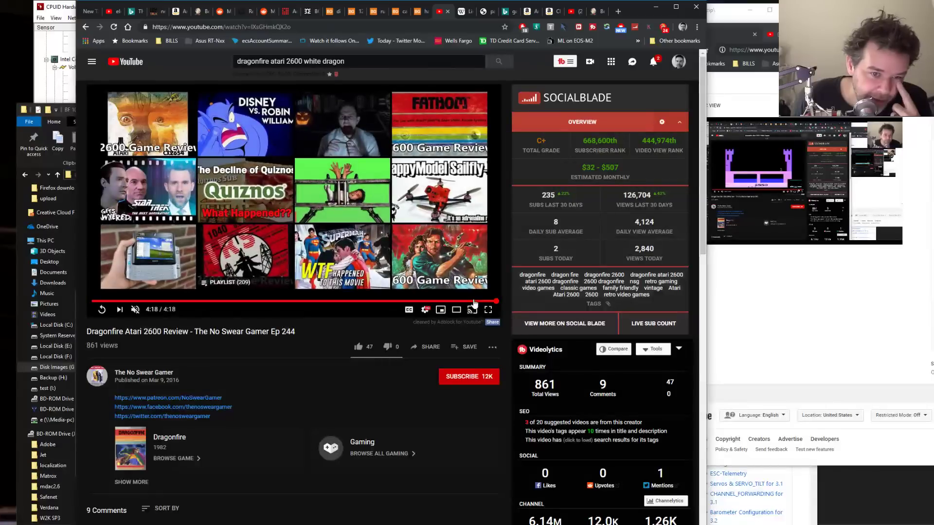
- Replace the search text and search YouTube for "gran turismo ps1"
left_click_drag(323, 58, 253, 57)
key("BackSpace")
key("BackSpace")
key("BackSpace")
key("BackSpace")
key("BackSpace")
type("gran turis")
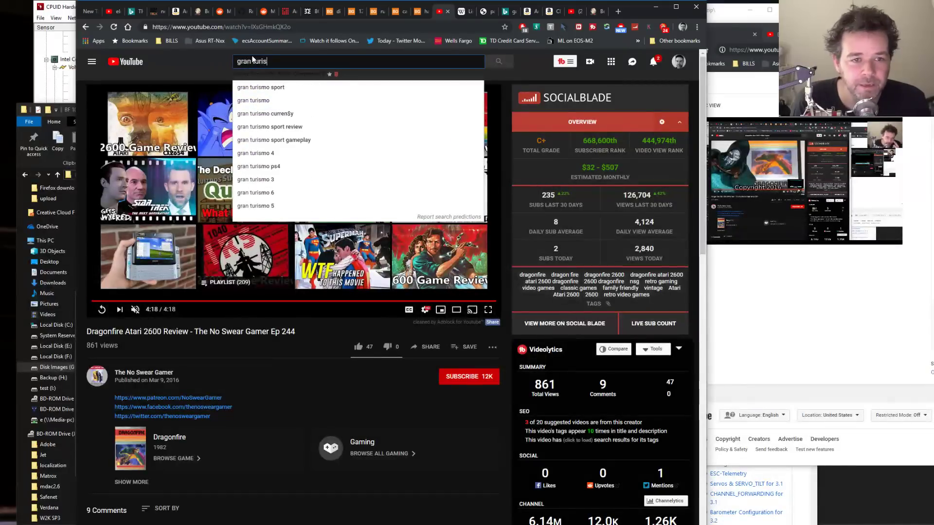
key("Down")
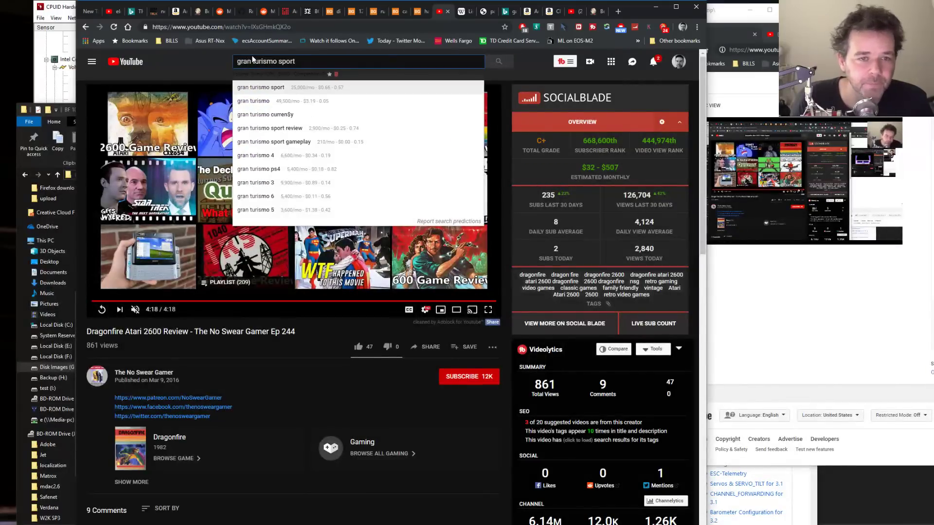
key("BackSpace")
key("BackSpace")
key("BackSpace")
key("BackSpace")
key("BackSpace")
type("ps1")
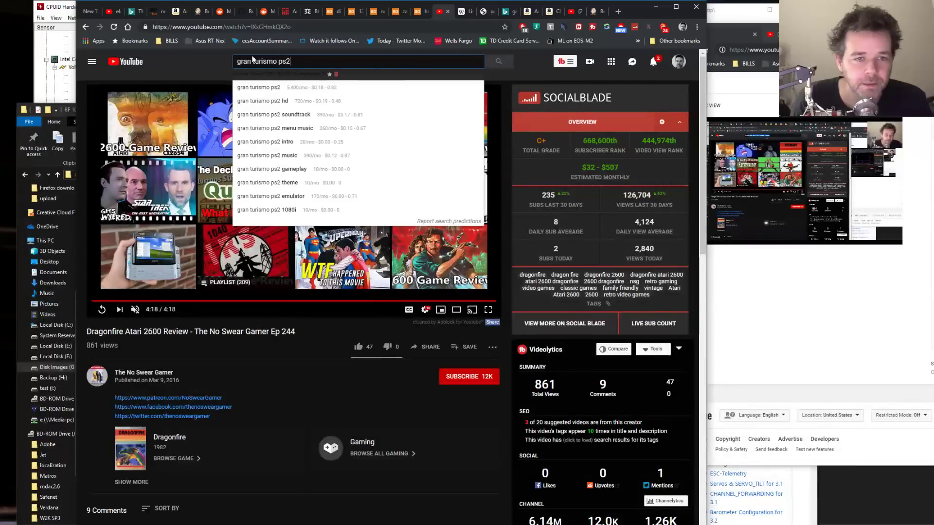
key("Return")
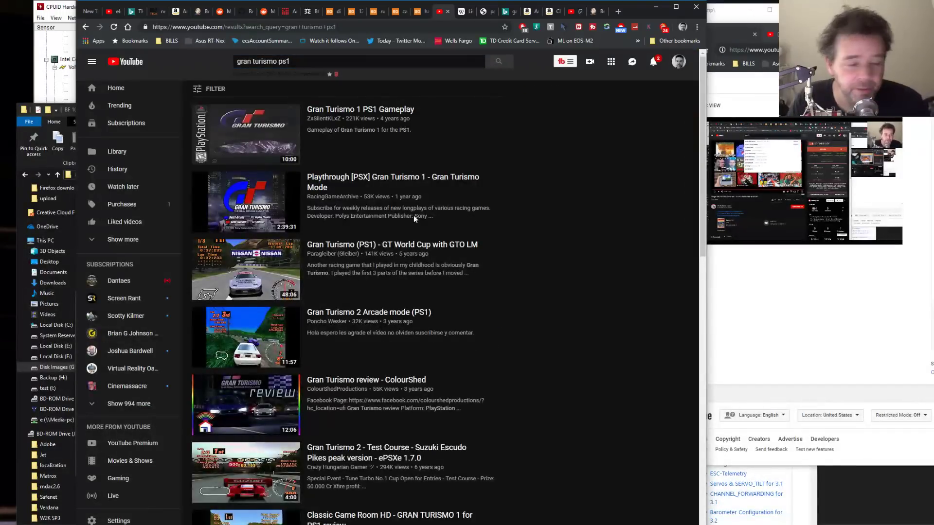
- Play Gran Turismo (PS1) - GT World Cup with GTO LM, check the notifications, and skip ahead to about 16:50 and 20:45
left_click(368, 248)
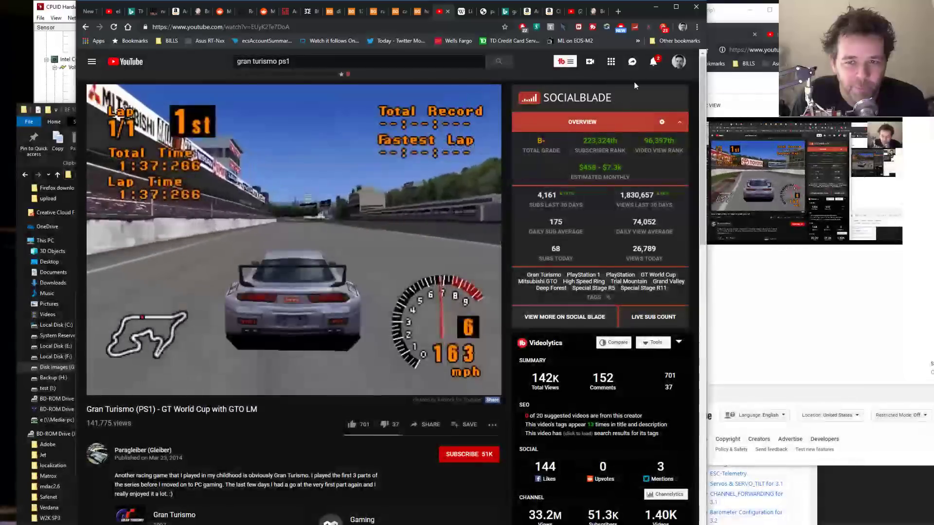
left_click(655, 65)
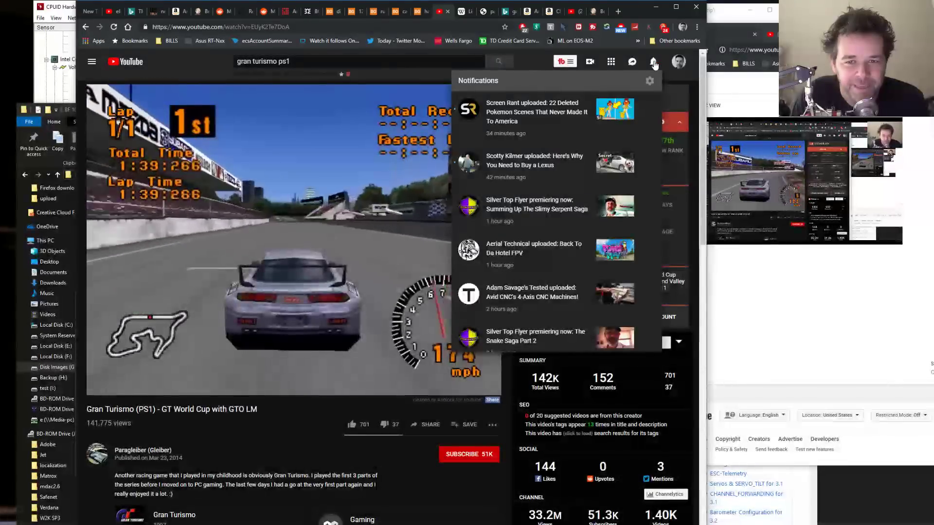
left_click(654, 62)
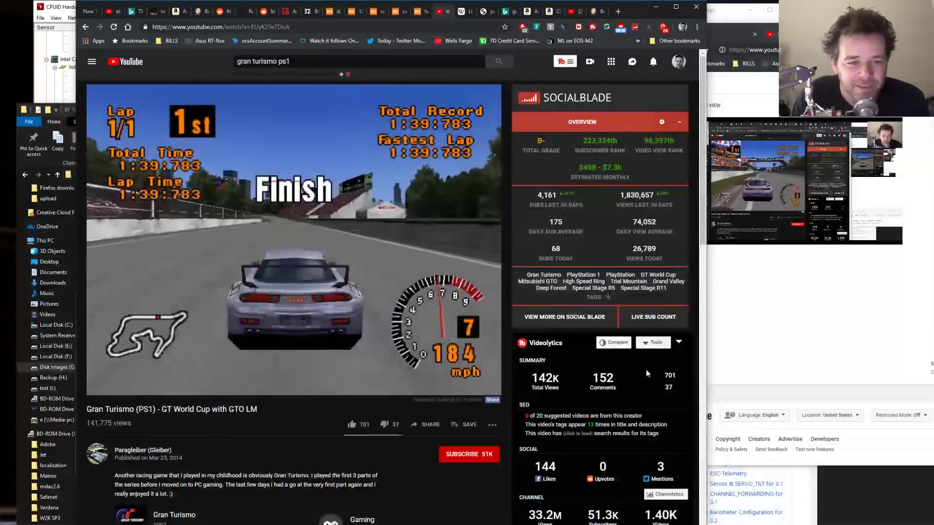
left_click(233, 378)
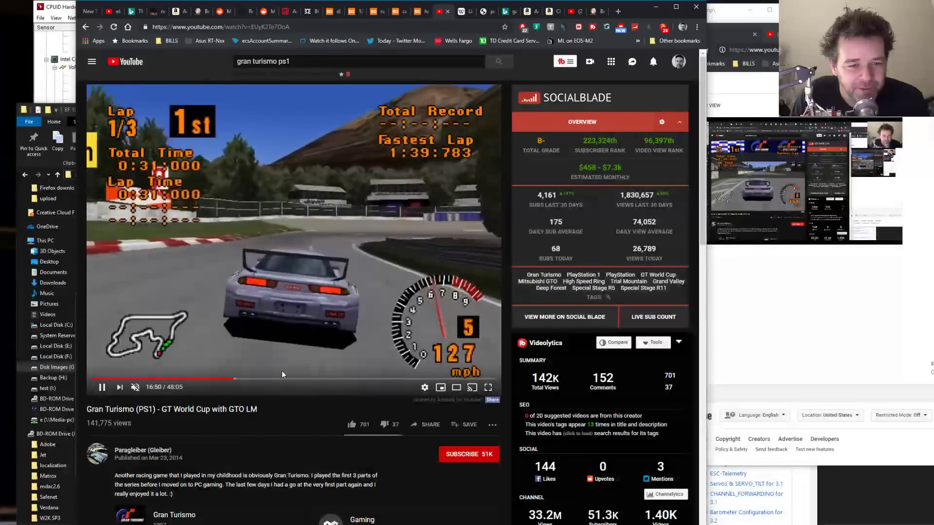
left_click(267, 379)
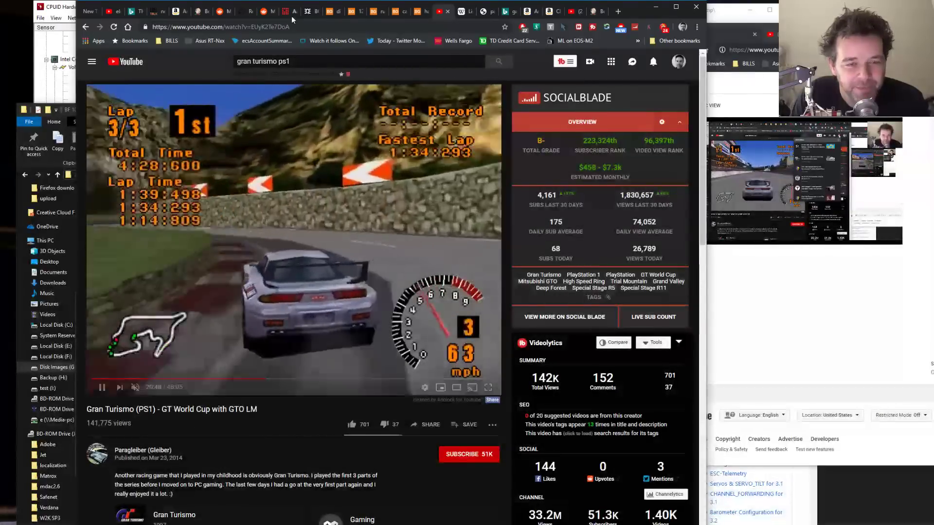
- Search YouTube for "battletoads" and open the Battletoads NES Speed Run - NO CHEATS - NO WARPS - Perfect Run video
key("slash")
type("bat")
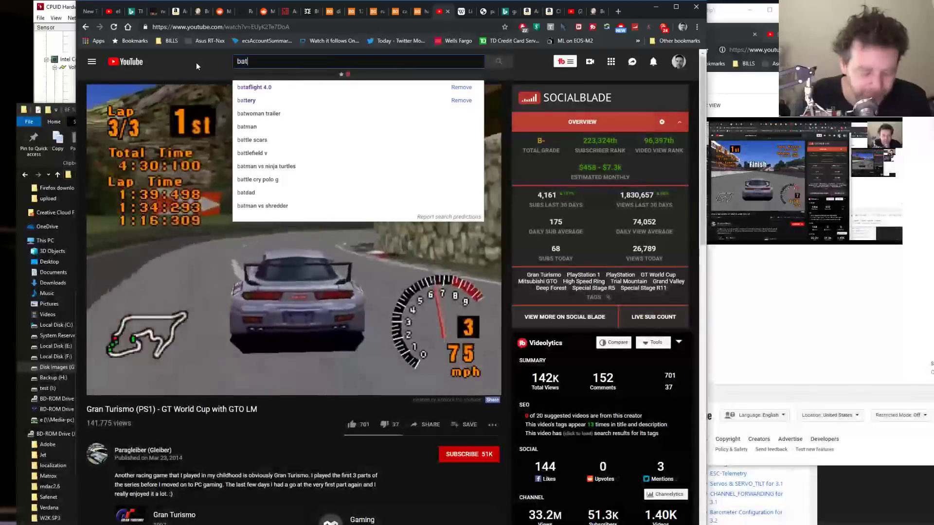
type("tletoads")
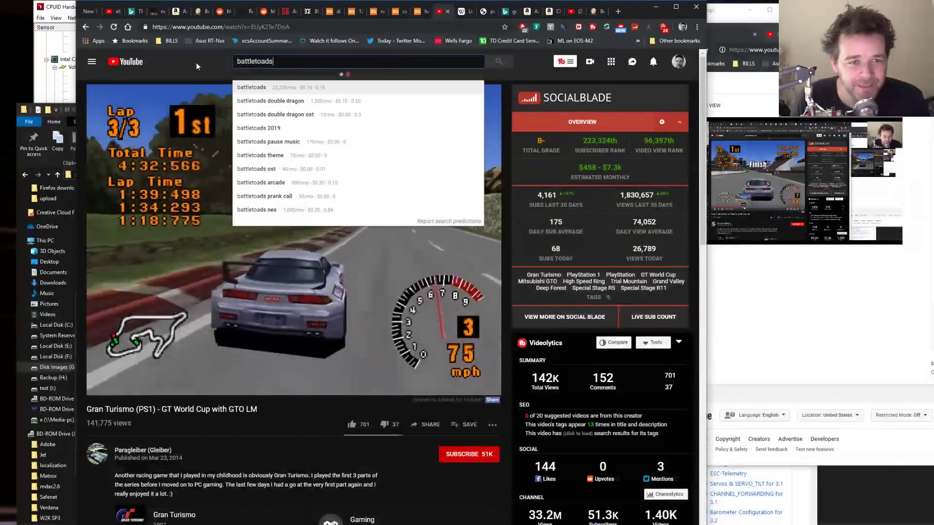
key("Return")
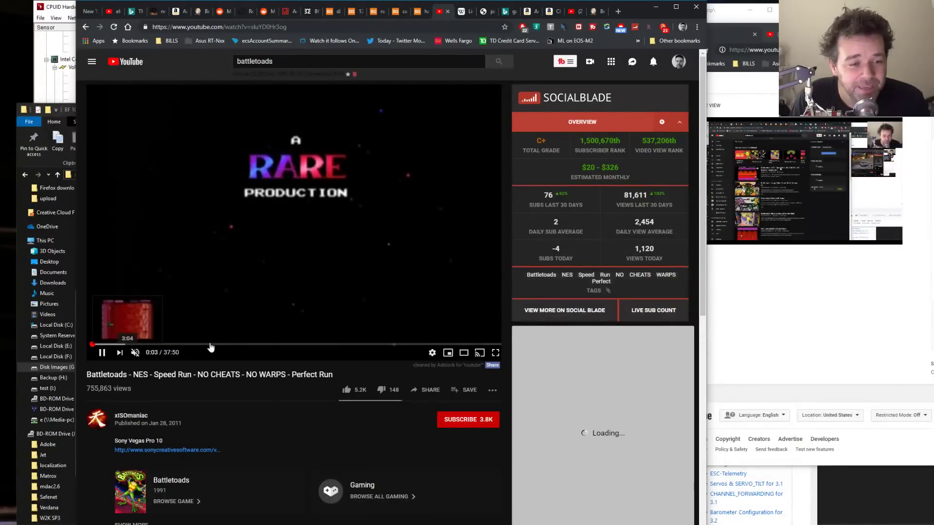
- Sample the Battletoads speed run at about 3:04, 27:13 and 33:21, and bring the other YouTube window to the front
left_click(126, 345)
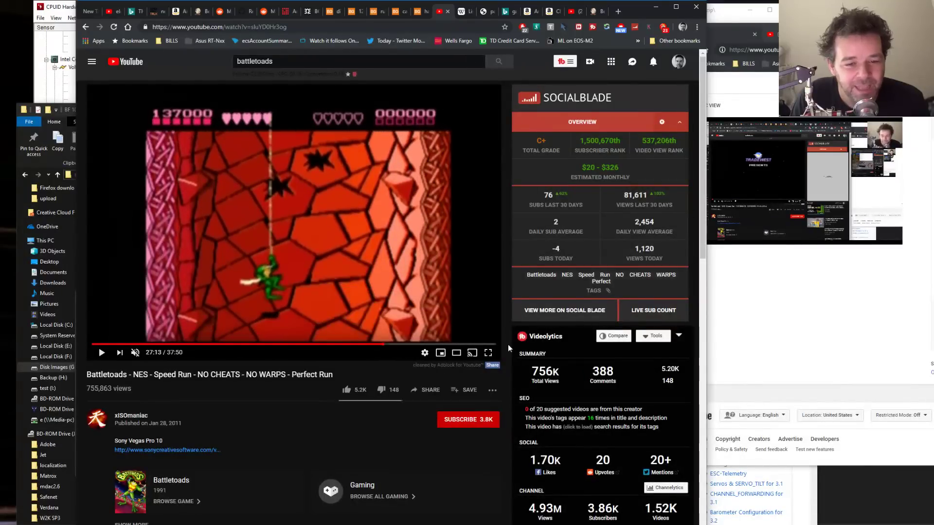
left_click(383, 344)
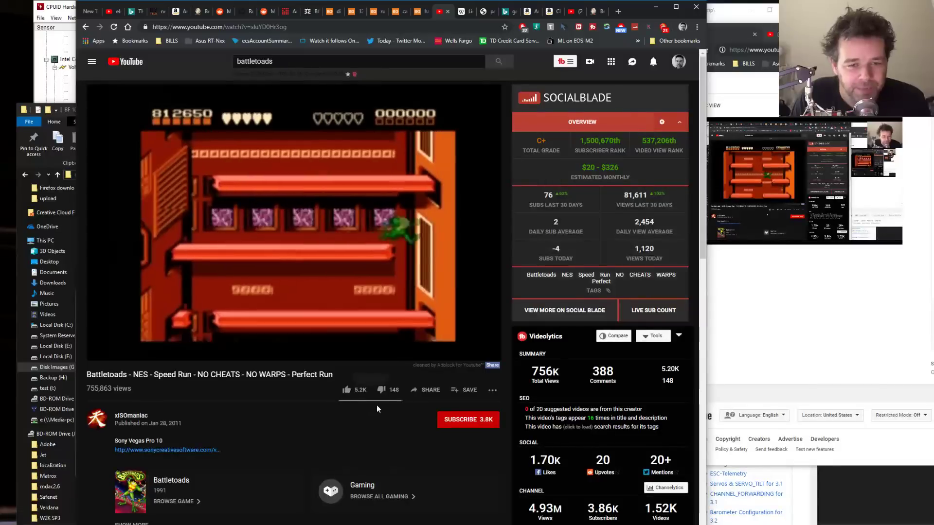
mouse_move(377, 406)
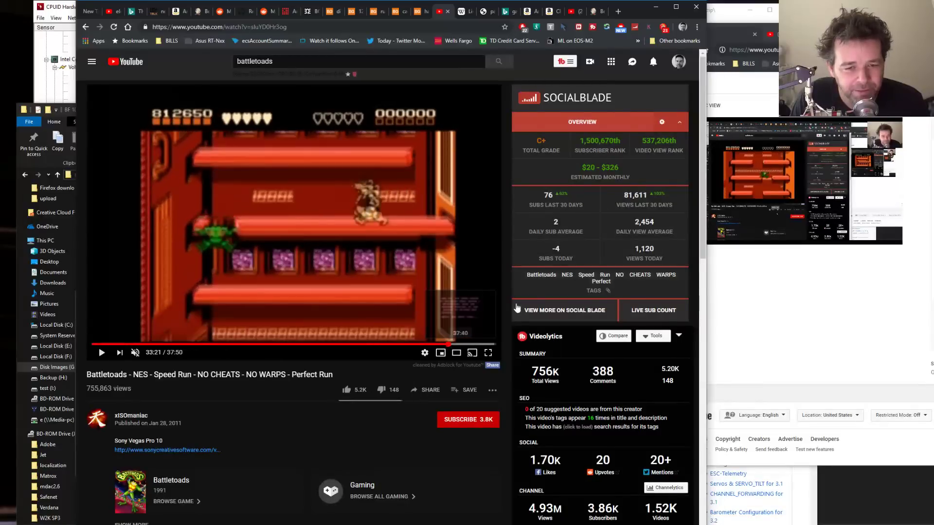
left_click(394, 345)
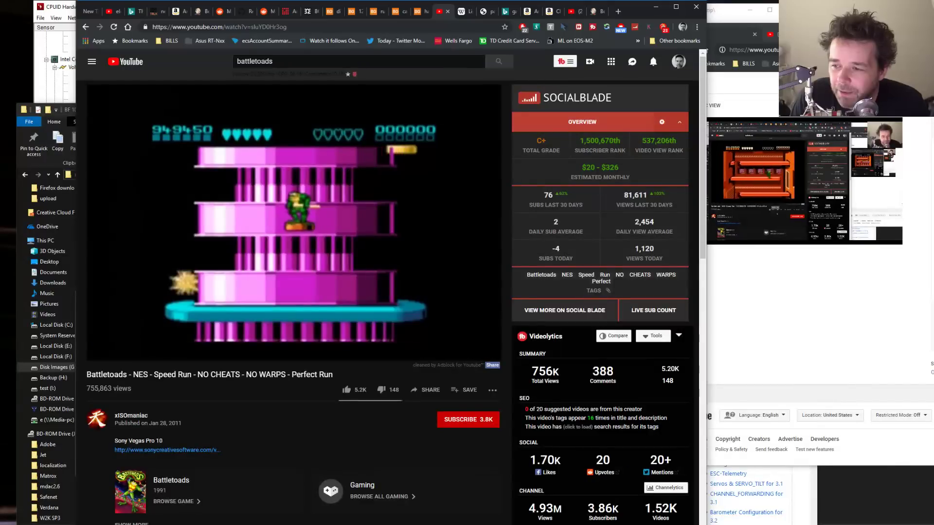
key("alt+Tab")
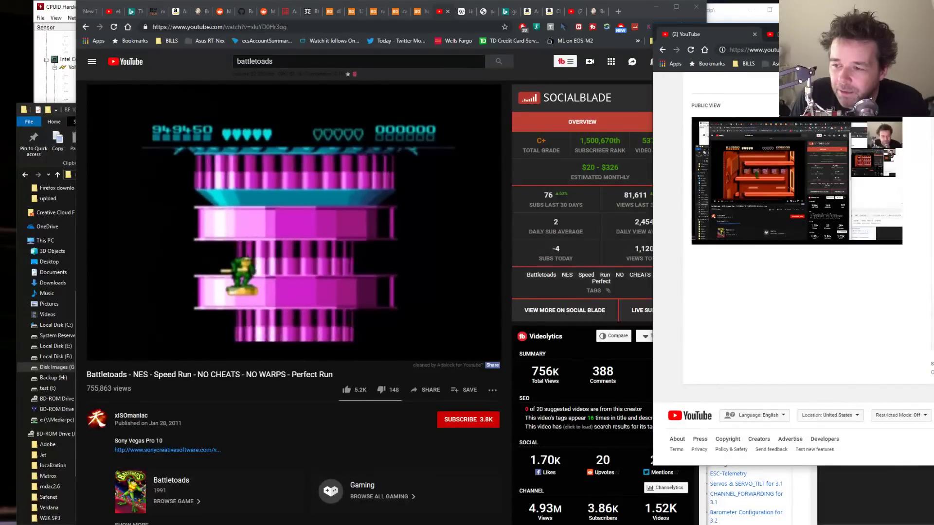
mouse_move(845, 187)
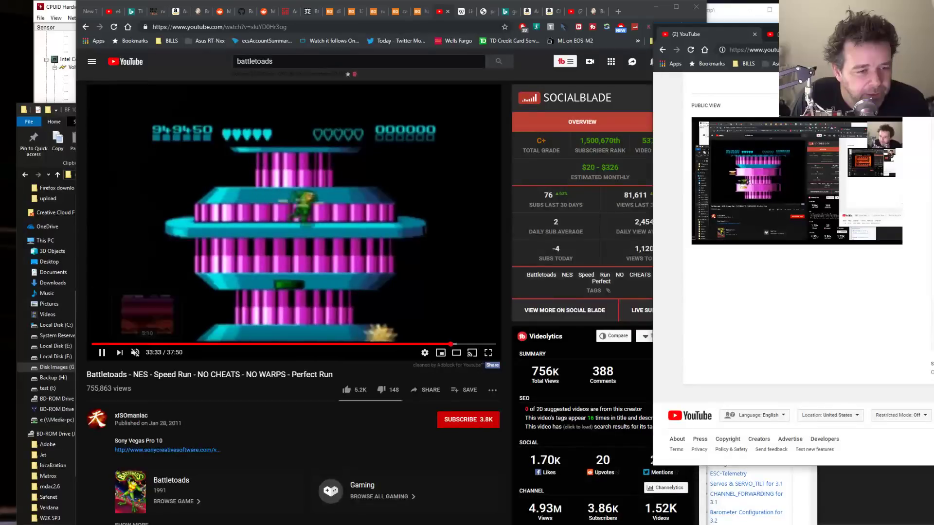
- Return to the Battletoads speed run and view its earlier levels, including the parts around 7:30 and 16:48
left_click(230, 345)
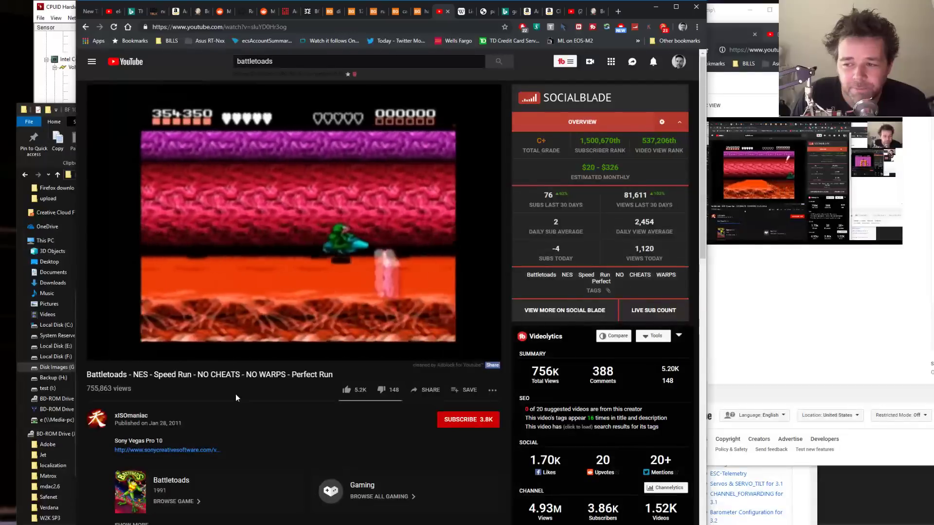
mouse_move(236, 357)
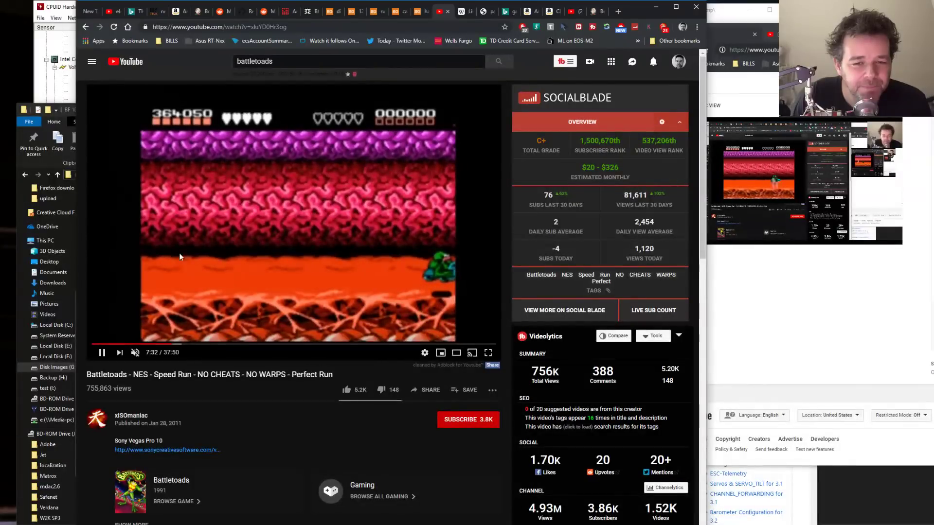
left_click(178, 345)
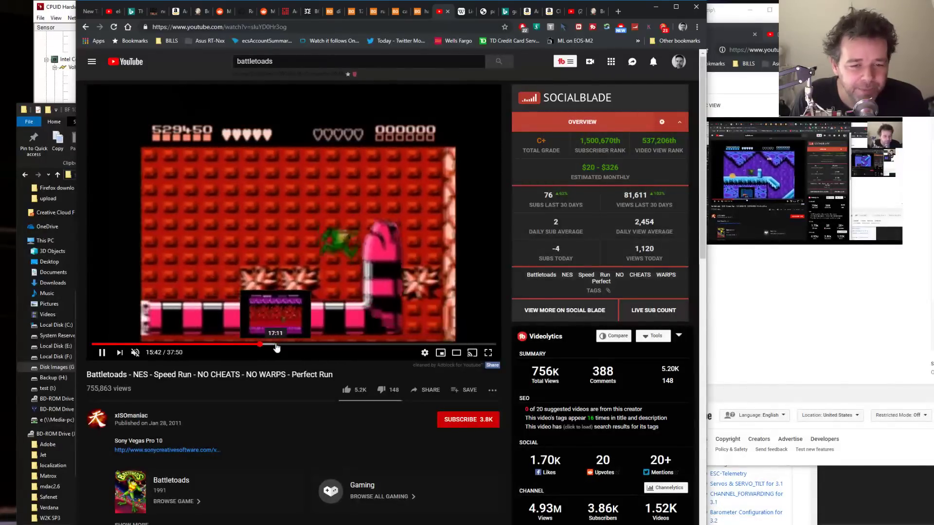
left_click_drag(267, 348, 270, 348)
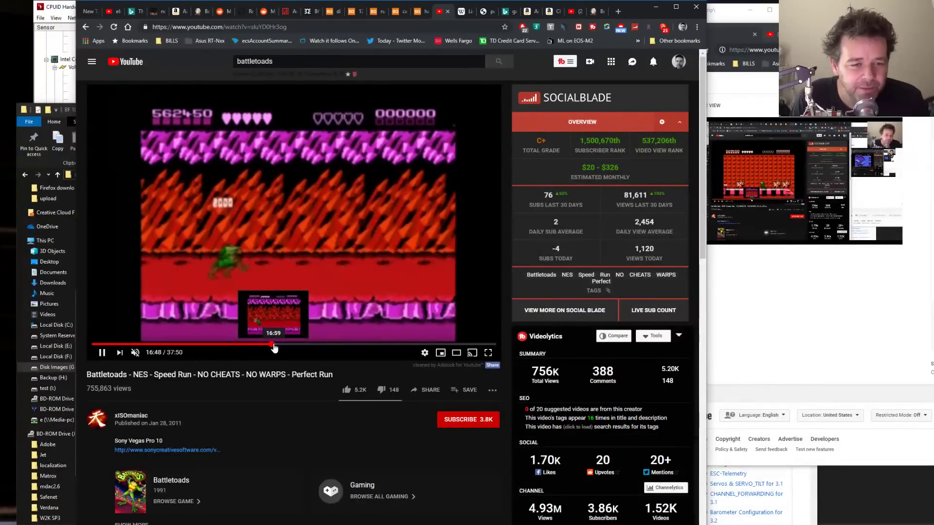
left_click_drag(279, 349, 281, 348)
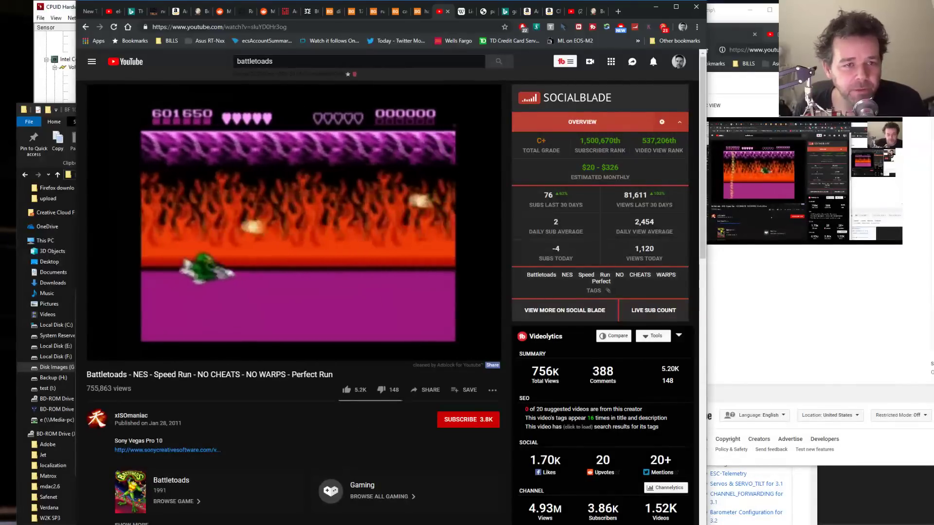
- Search YouTube for "dark souls 3"
left_click(429, 67)
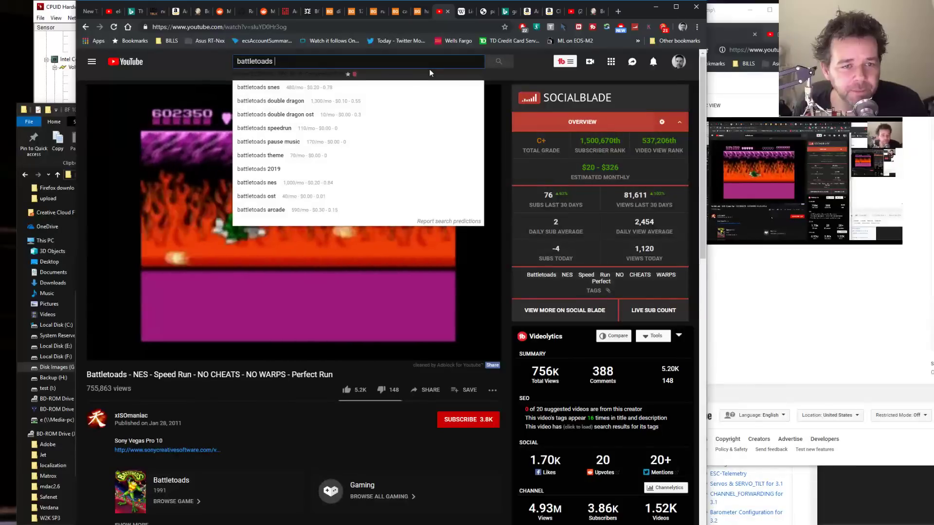
left_click(273, 465)
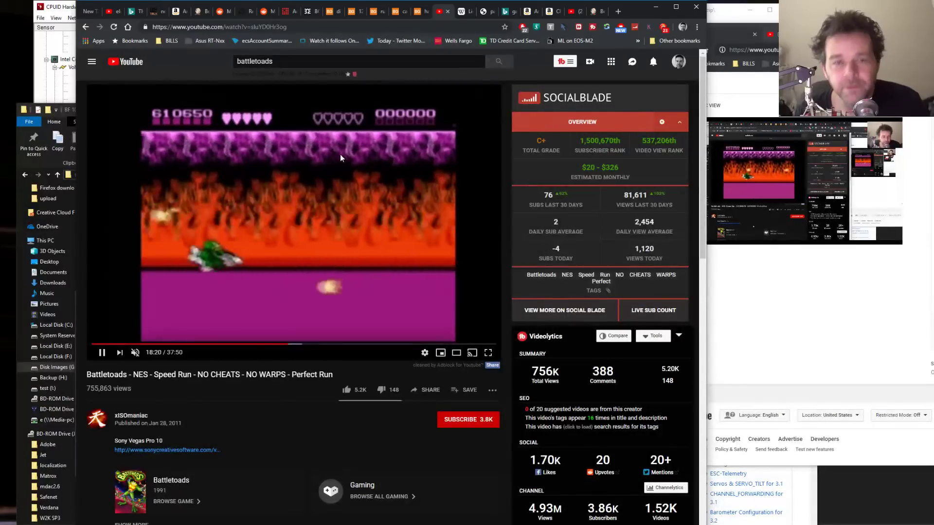
type("/dar")
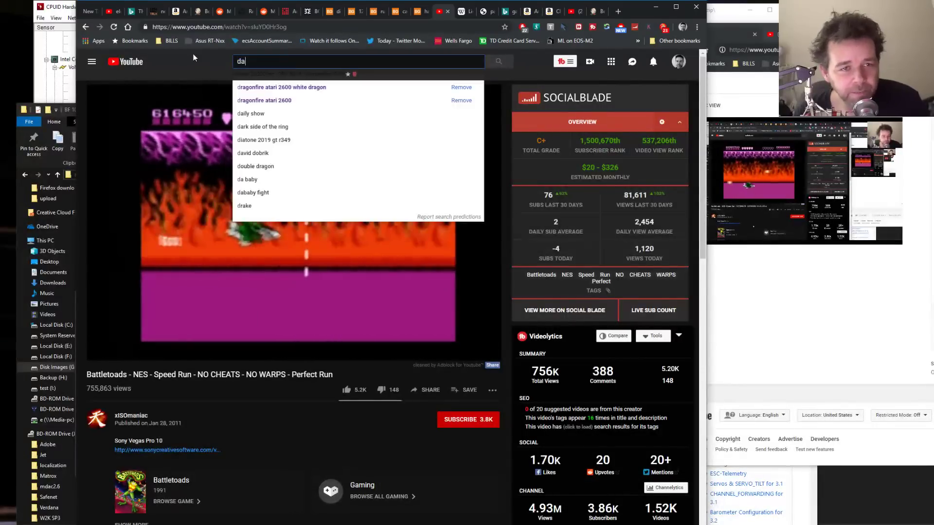
key("BackSpace")
key("BackSpace")
key("BackSpace")
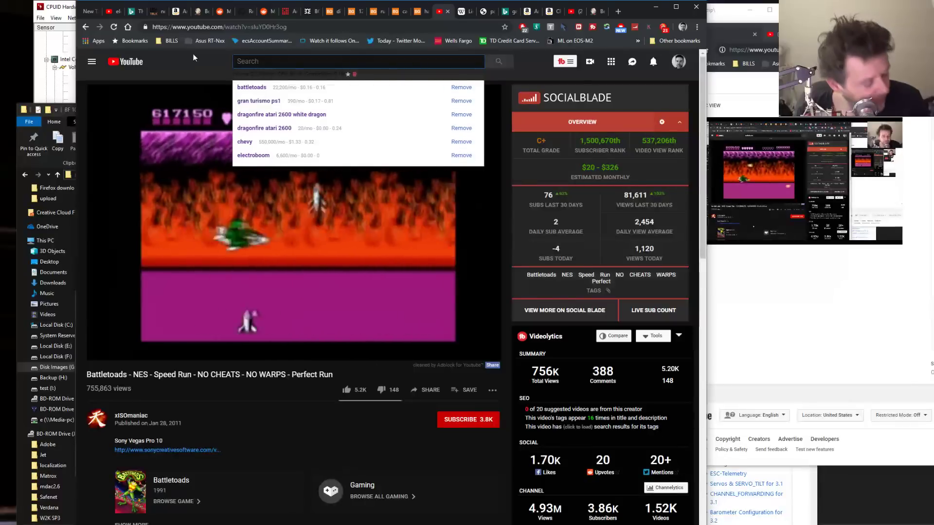
type("dar")
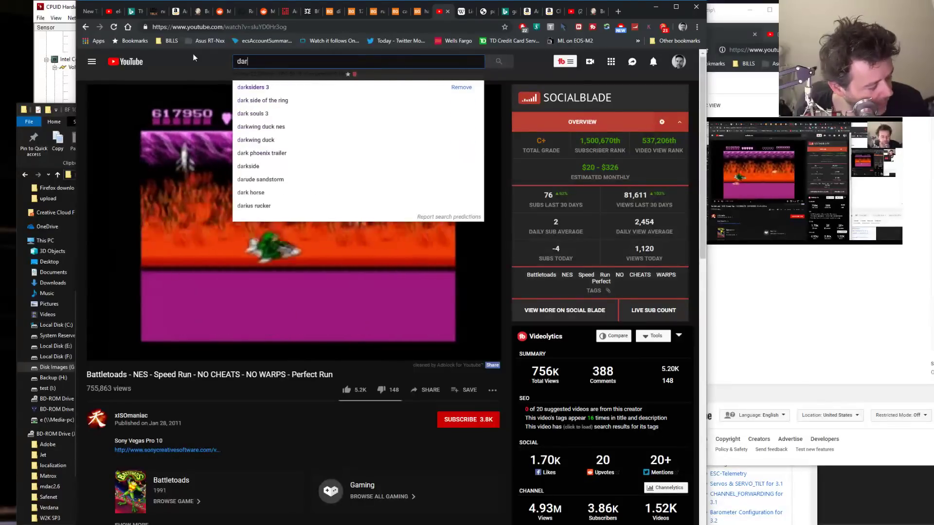
type("k souls 3")
key("Return")
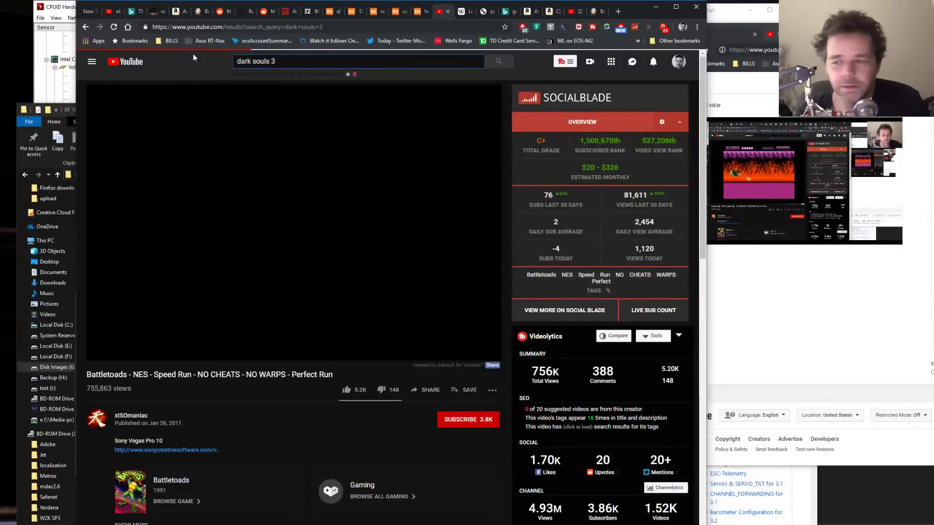
- Check the other YouTube window, return to the Dark Souls results and open the Dark Souls 3 All Boss Fights / All Bosses video
left_click(865, 349)
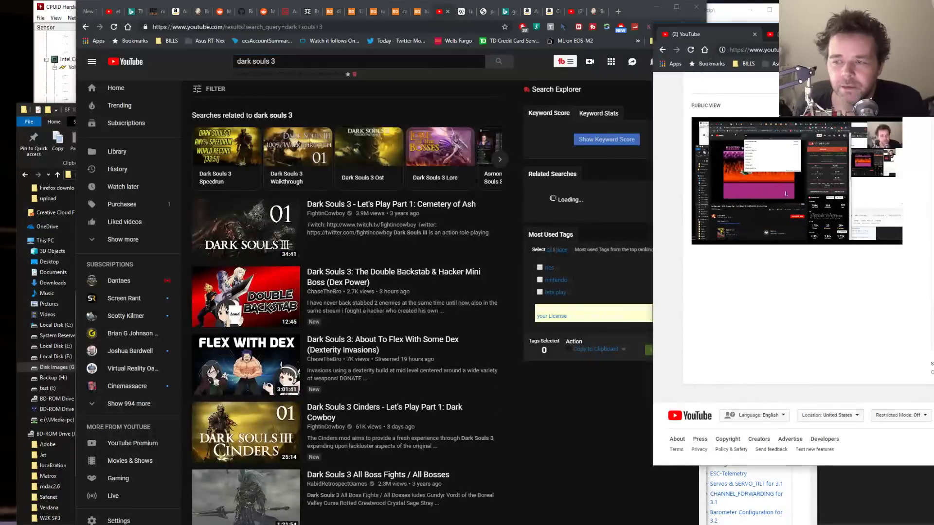
left_click(755, 35)
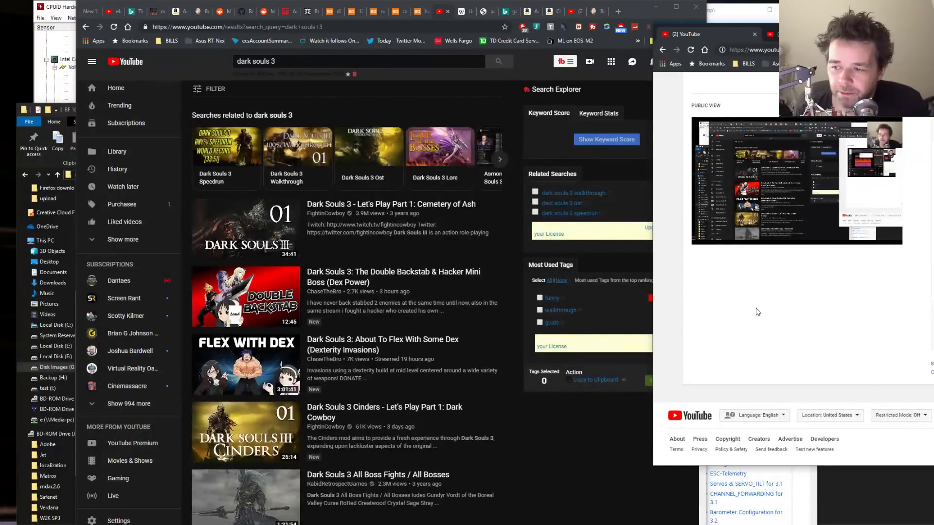
middle_click(569, 485)
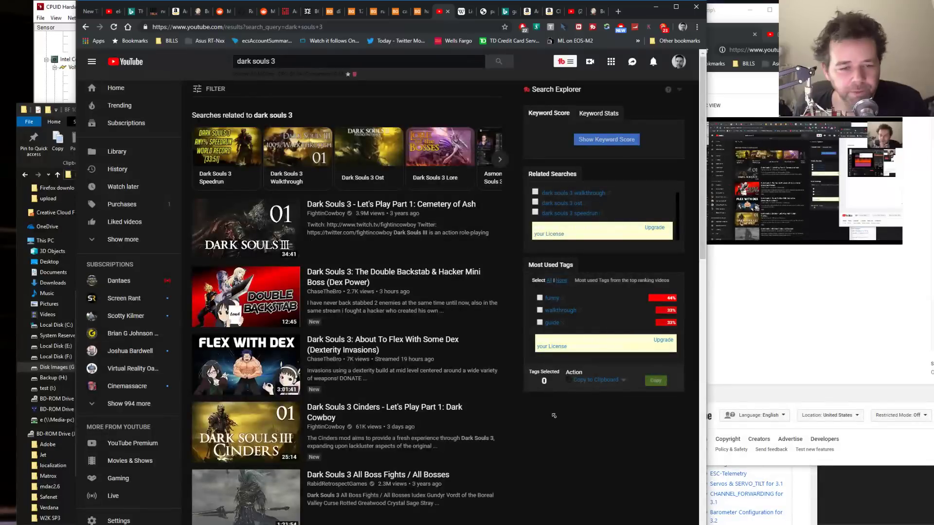
scroll(554, 416, "down", 2)
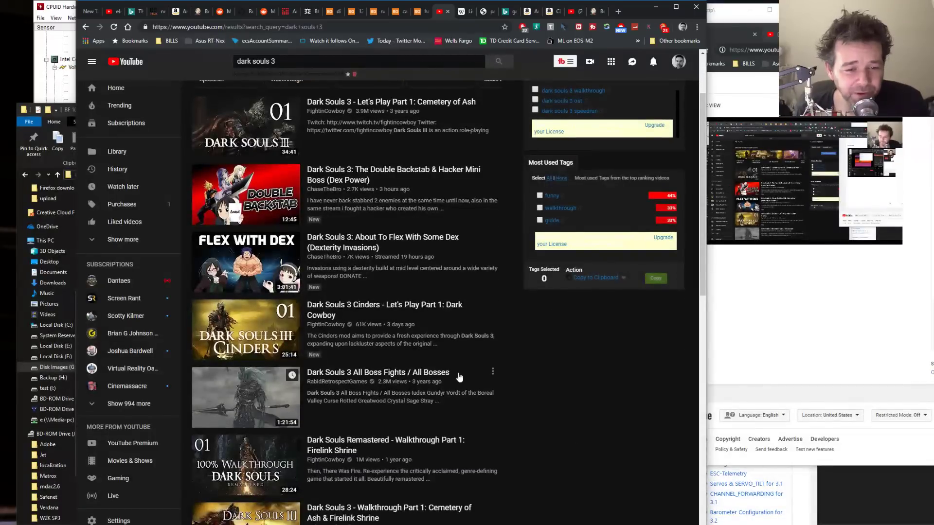
left_click(423, 375)
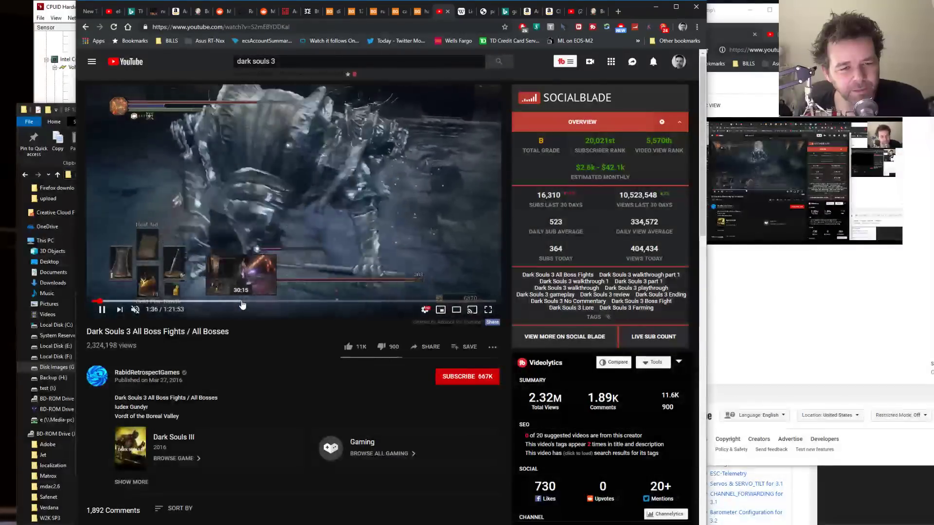
- Search YouTube for "die repeat try again game" and look through the results
left_click(275, 61)
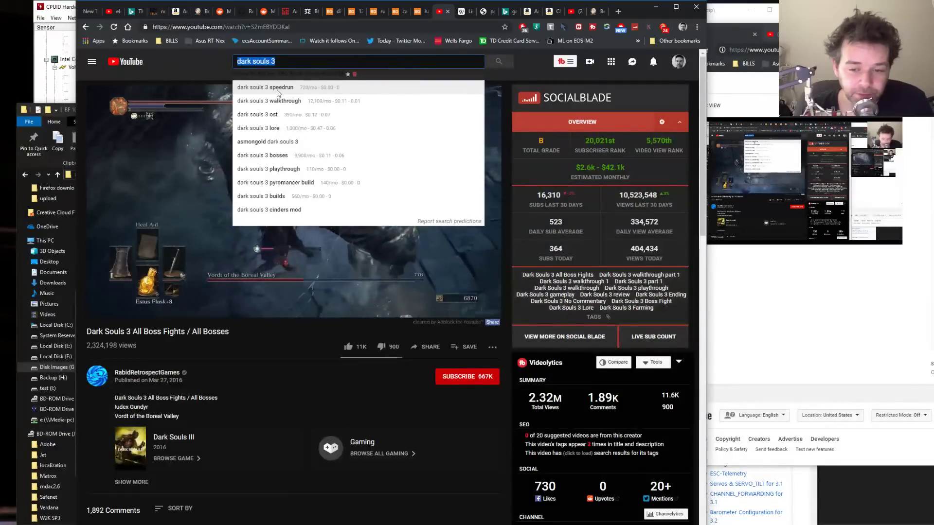
type("die repeat try ")
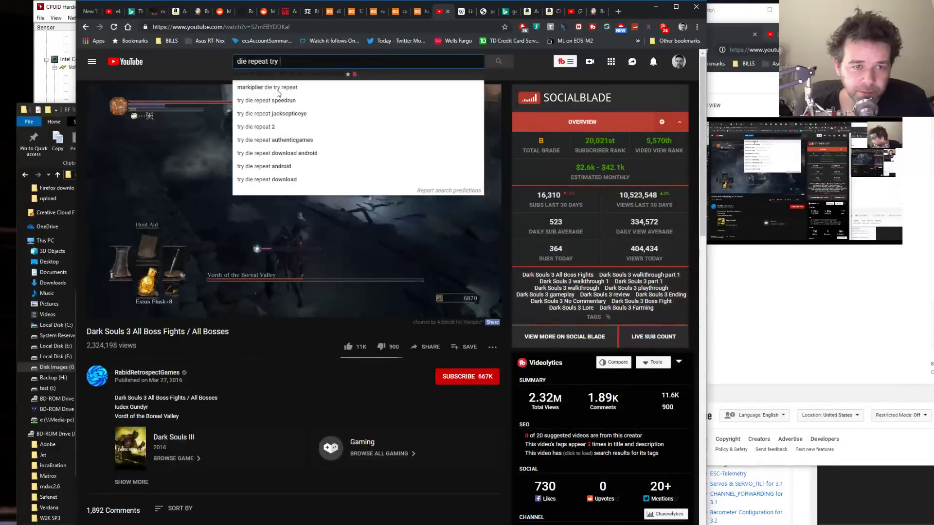
type("again game")
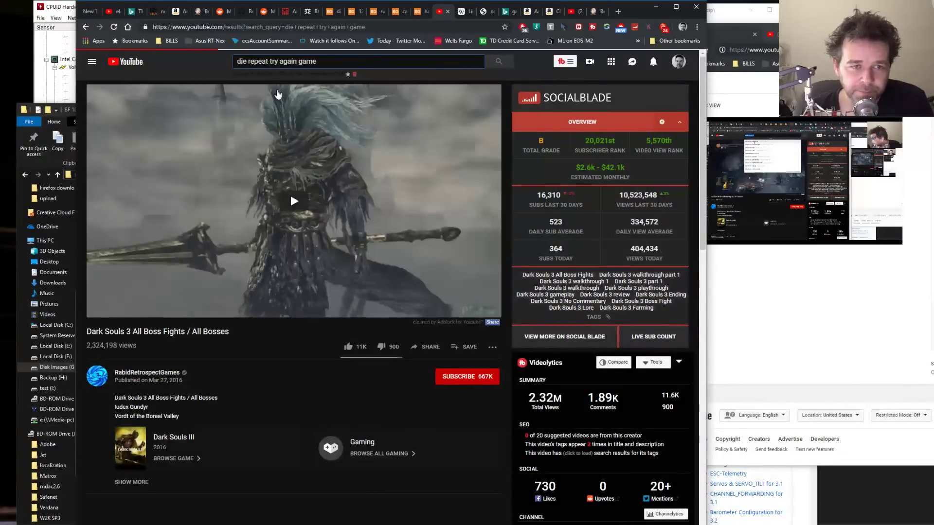
key("Return")
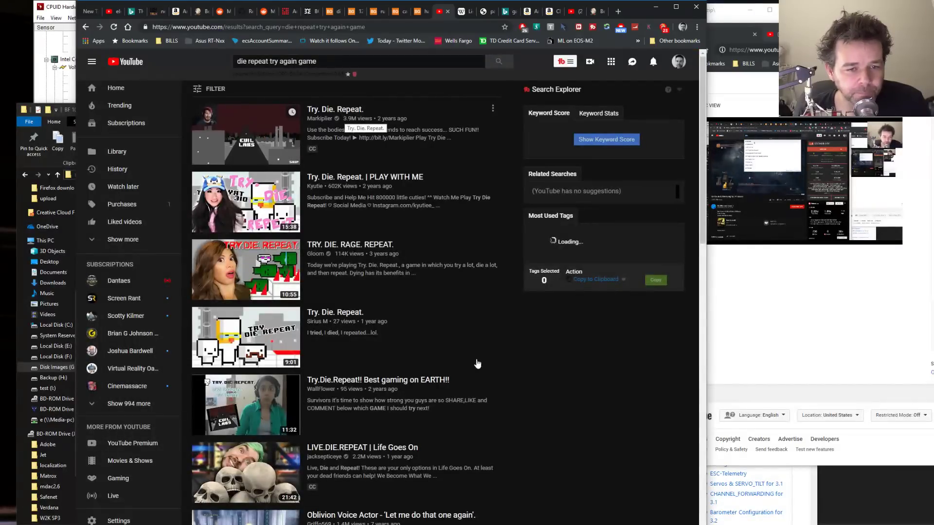
scroll(475, 373, "down", 1)
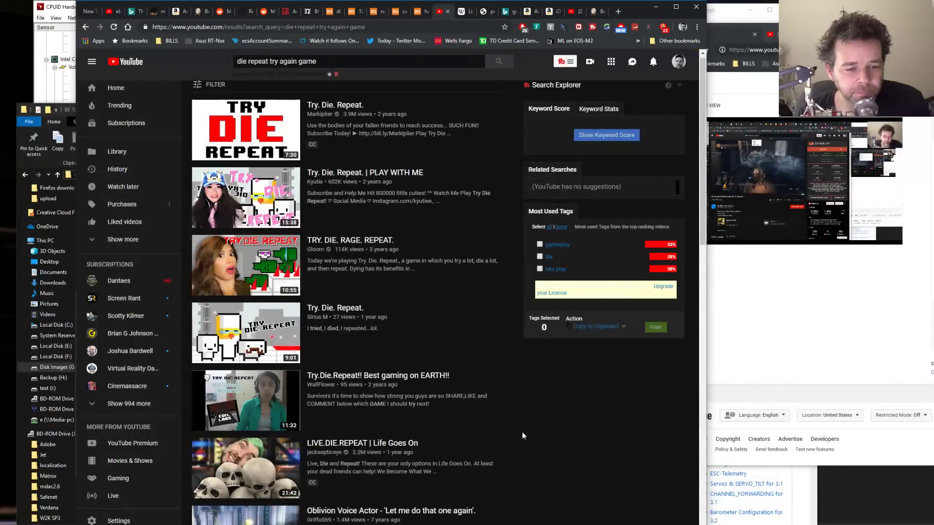
scroll(525, 504, "down", 10)
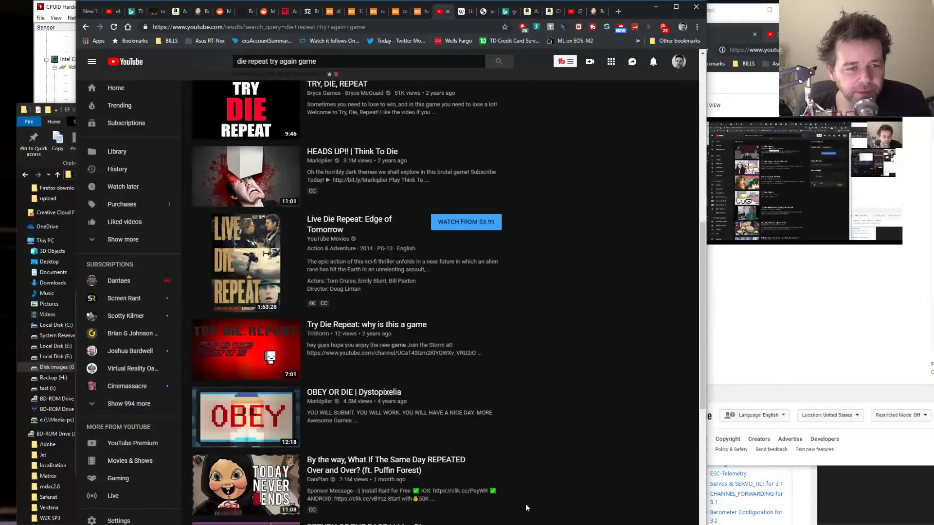
scroll(525, 504, "down", 10)
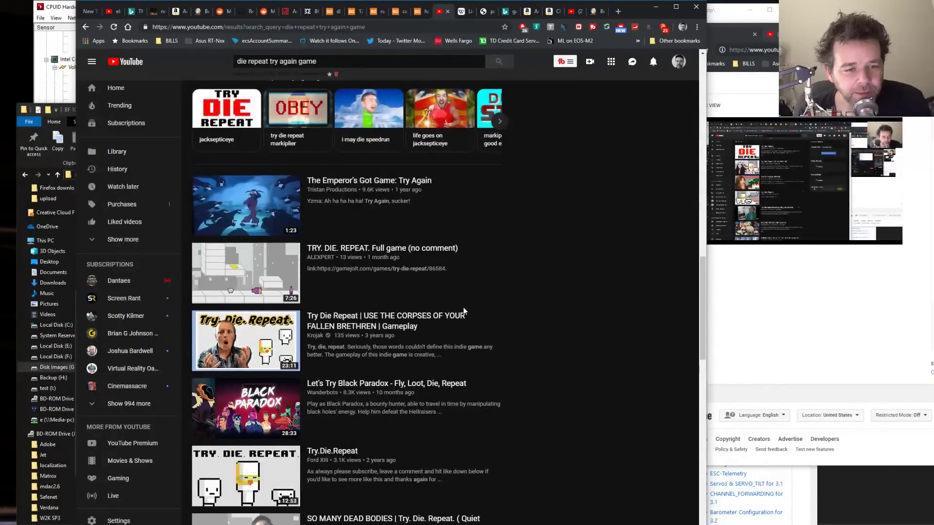
scroll(532, 350, "up", 20)
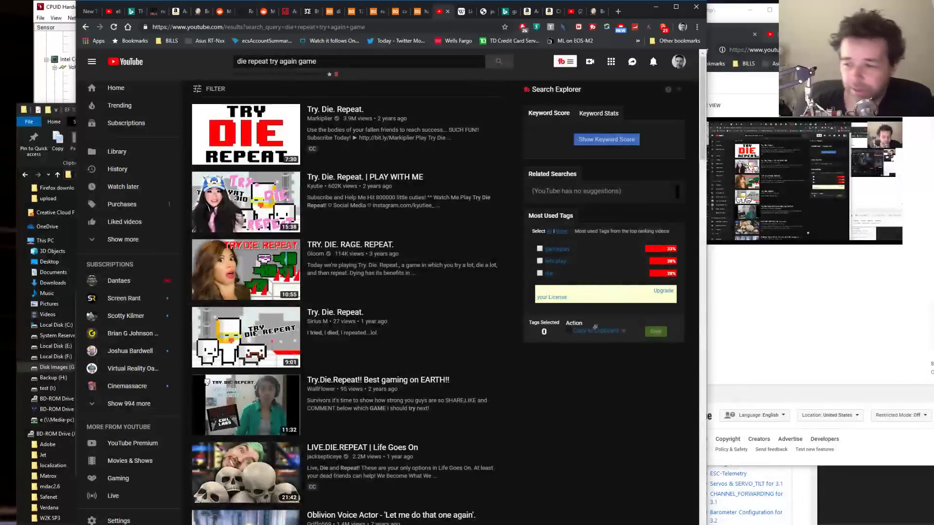
scroll(590, 376, "down", 1)
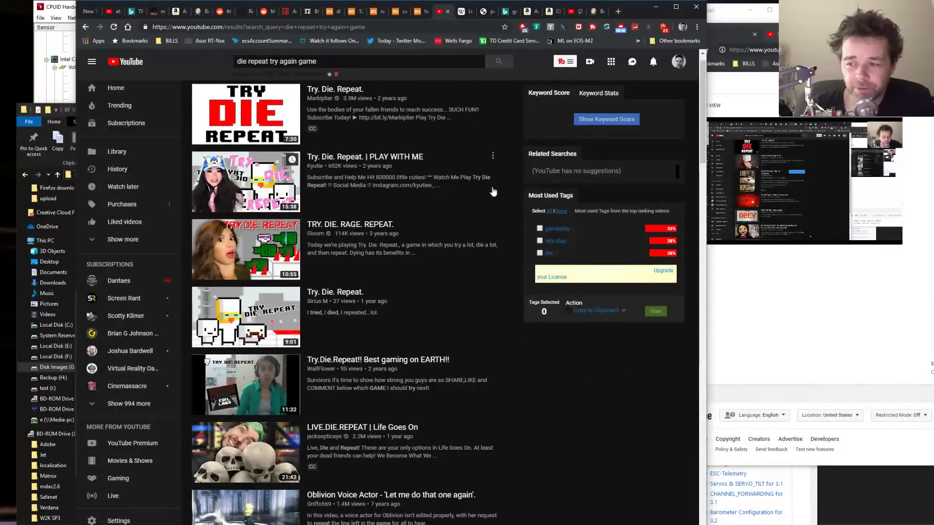
- Replace the YouTube search text with "splinter cell", trying the "conviction insurgency" and "blacklist mod" suggestions along the way
left_click_drag(389, 63, 201, 67)
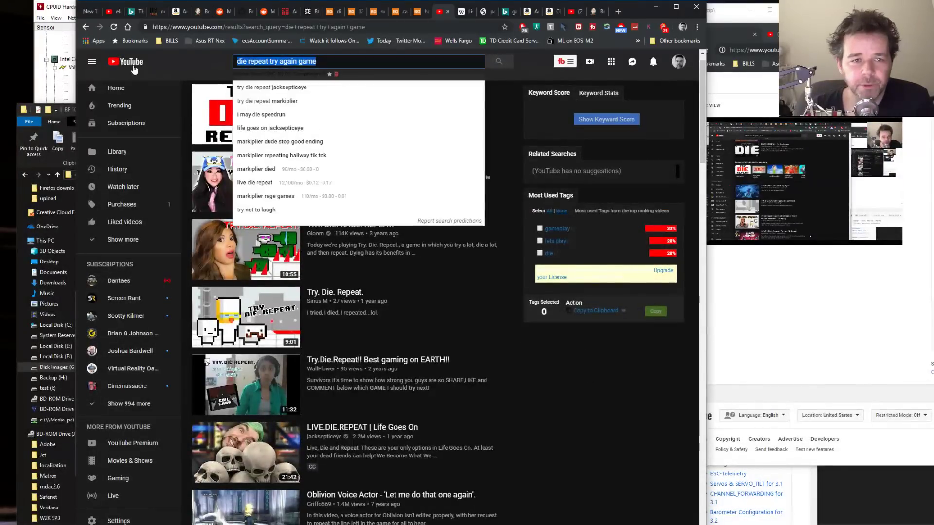
type("splinter cell conviction insurgency")
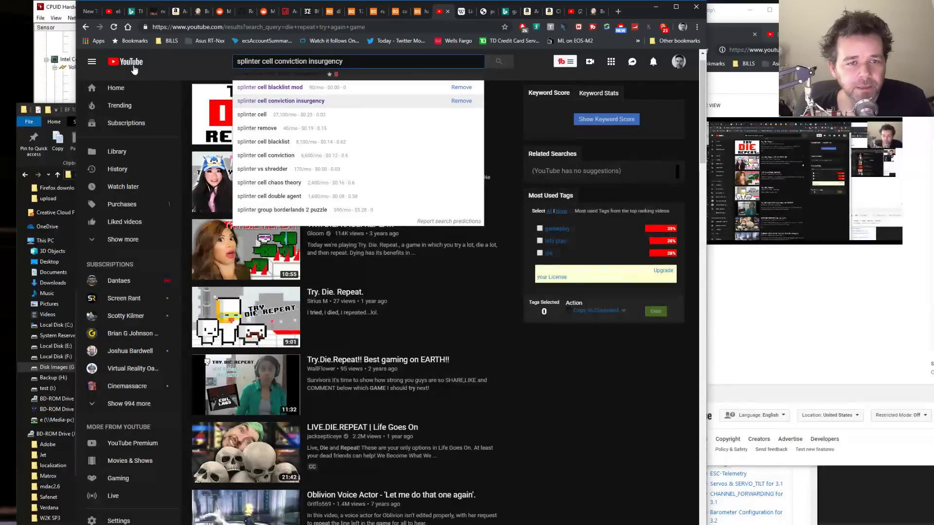
key("Up")
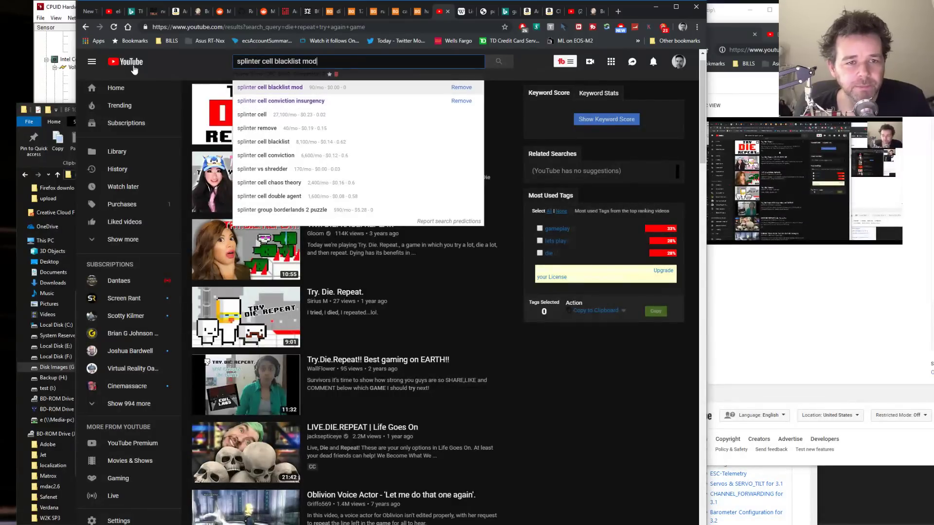
key("Down")
key("BackSpace")
key("BackSpace")
key("BackSpace")
key("BackSpace")
key("BackSpace")
key("BackSpace")
key("BackSpace")
key("BackSpace")
key("BackSpace")
key("BackSpace")
key("BackSpace")
key("BackSpace")
key("BackSpace")
key("BackSpace")
key("BackSpace")
key("BackSpace")
key("BackSpace")
key("BackSpace")
key("BackSpace")
key("BackSpace")
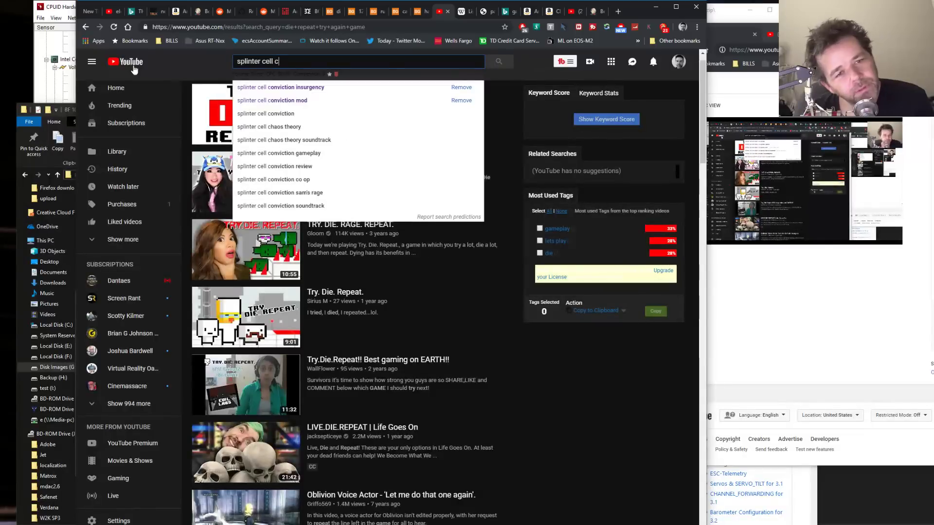
type("convic")
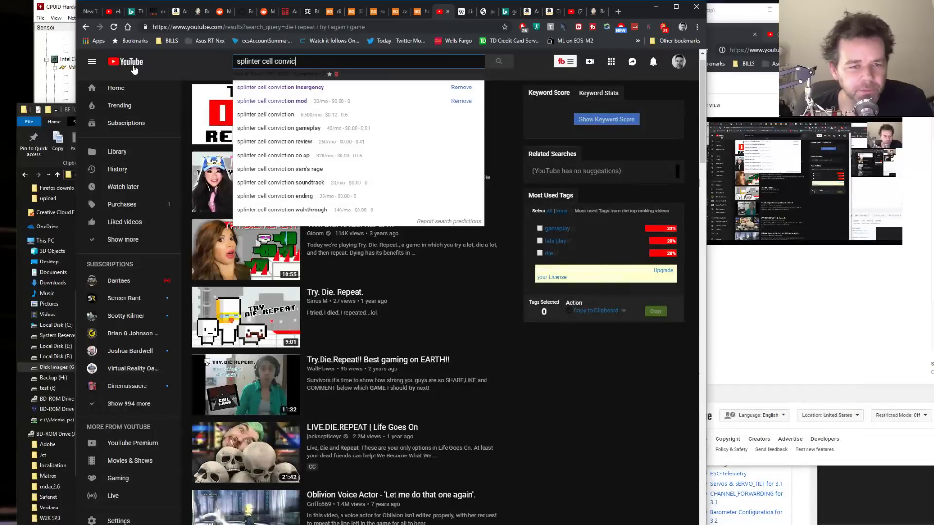
key("BackSpace")
key("BackSpace")
key("BackSpace")
key("BackSpace")
key("BackSpace")
key("BackSpace")
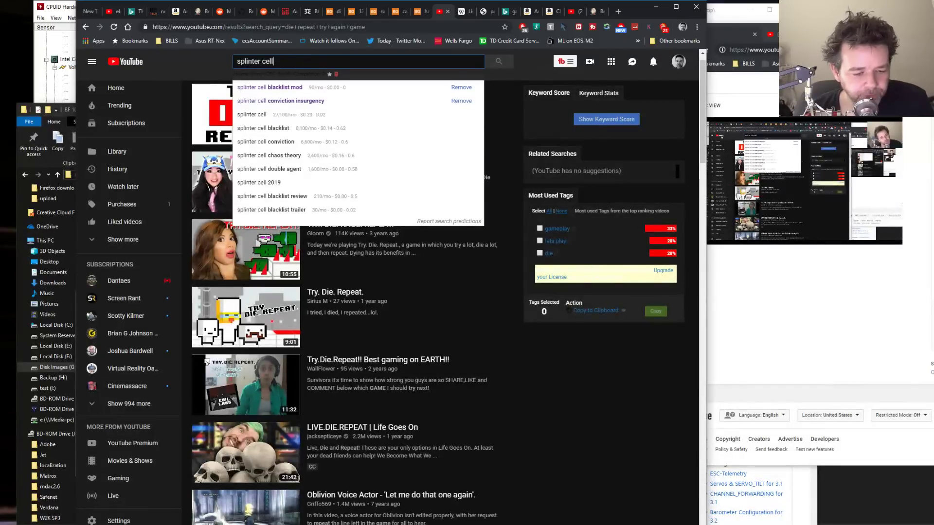
- Switch to File Explorer, select the resources folder in BF 10.5 and show the window's recent locations
left_click(13, 468)
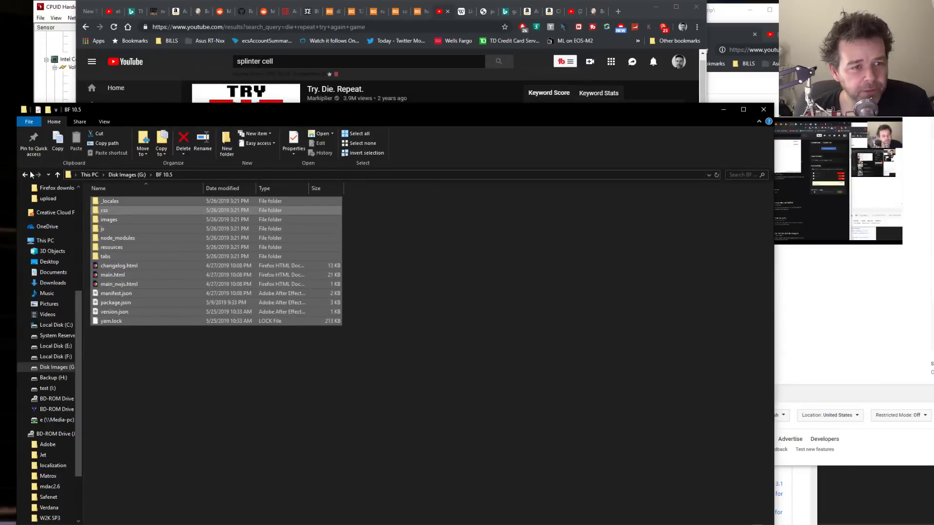
right_click(24, 173)
left_click(240, 244)
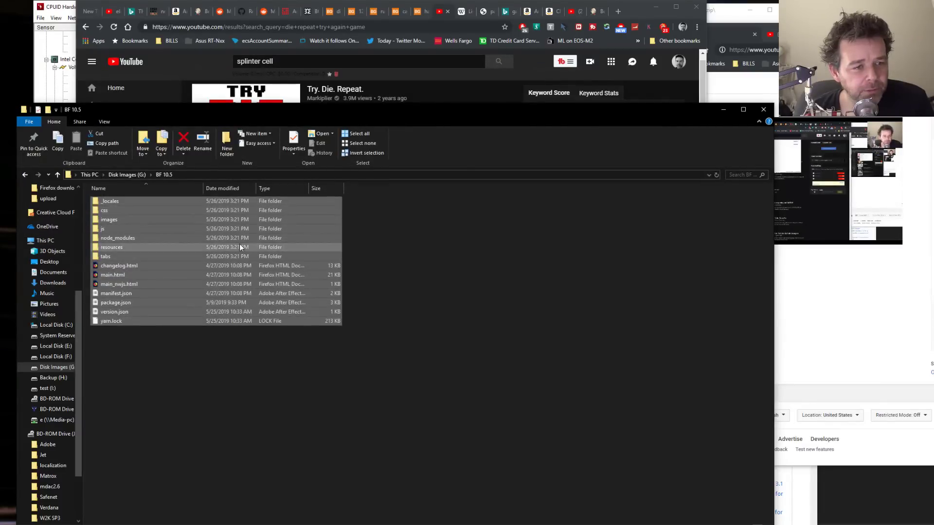
left_click(239, 246)
left_click(49, 175)
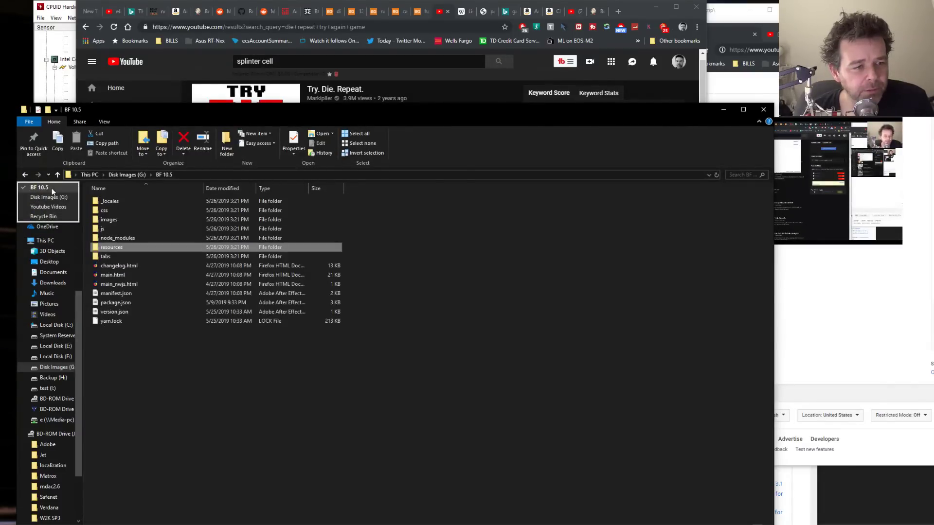
- Search Local Disk (E:) for "splinter cell" and open the Splinter Cell Blacklist folder in E:\Program Files (x86)
left_click(241, 415)
left_click(241, 414)
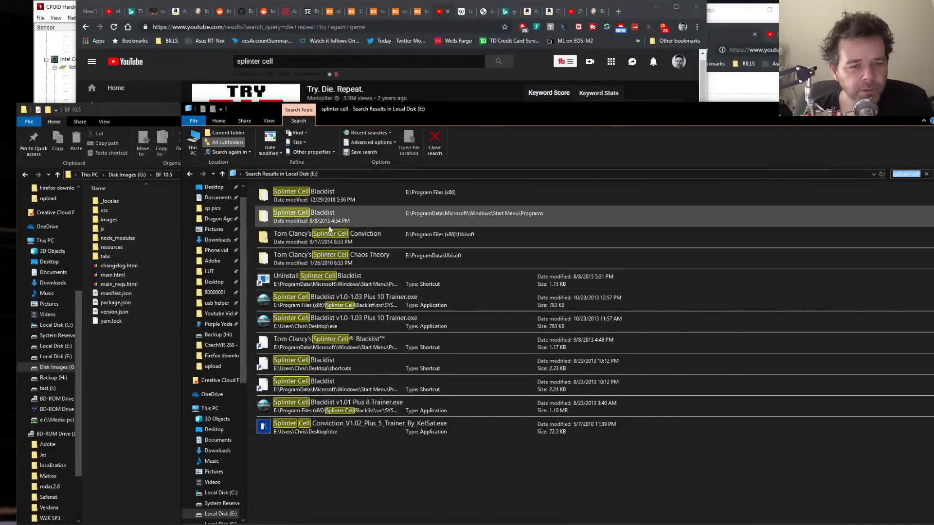
left_click(335, 192)
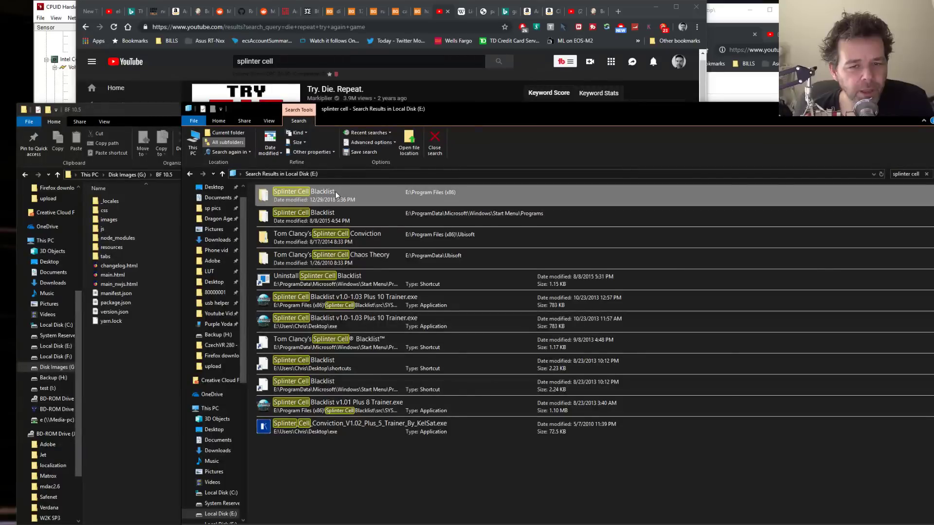
double_click(335, 191)
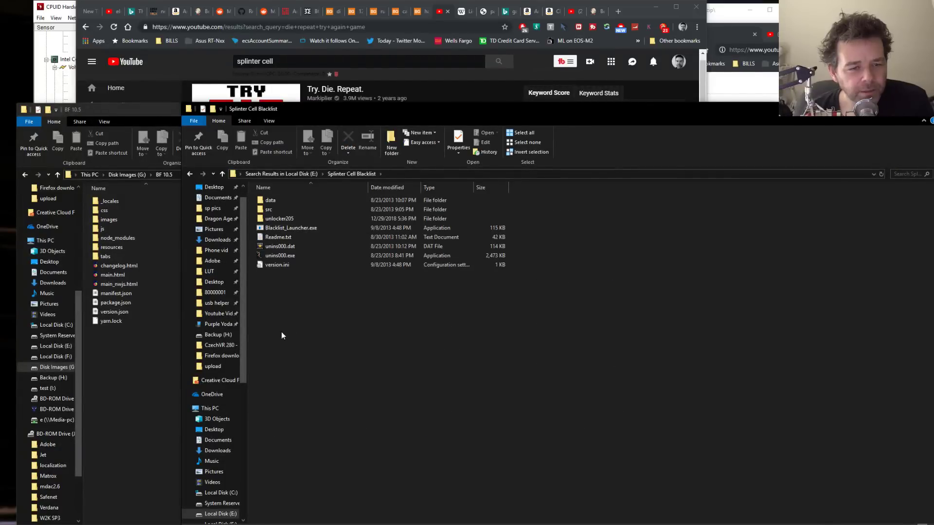
- Close the BF 10.5 folder window and minimize the Splinter Cell Blacklist window to return to YouTube
left_click_drag(501, 119, 457, 219)
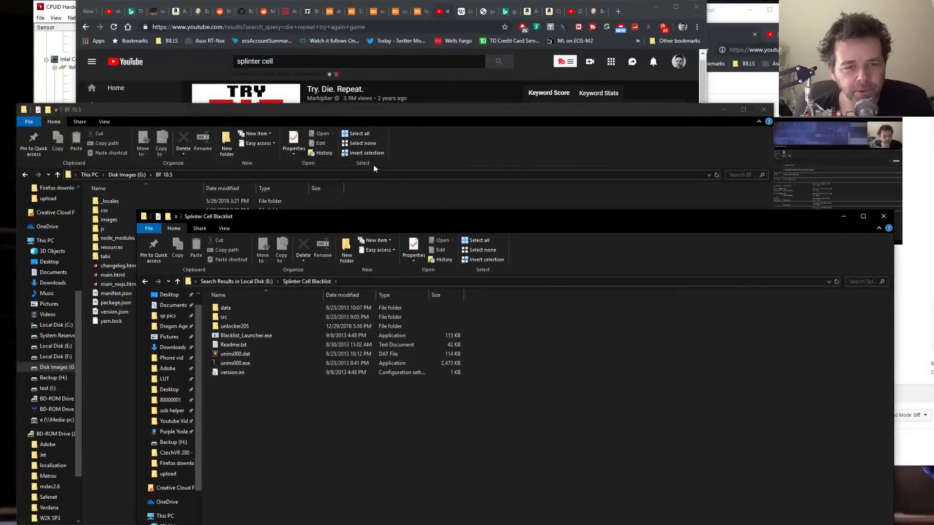
left_click(384, 138)
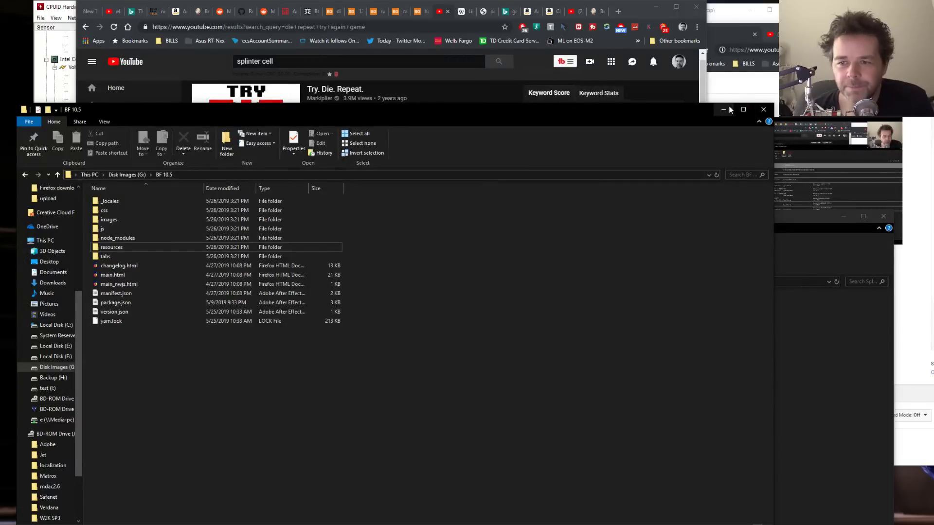
left_click(764, 109)
left_click(843, 216)
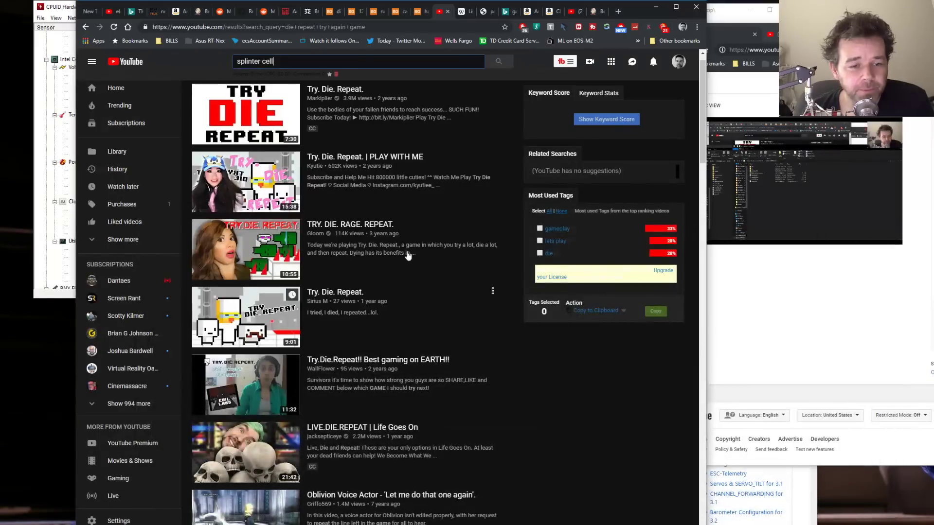
- Search YouTube for "splinter cell", and refine the search to the suggested "splinter cell conviction"
left_click(335, 71)
key("Return")
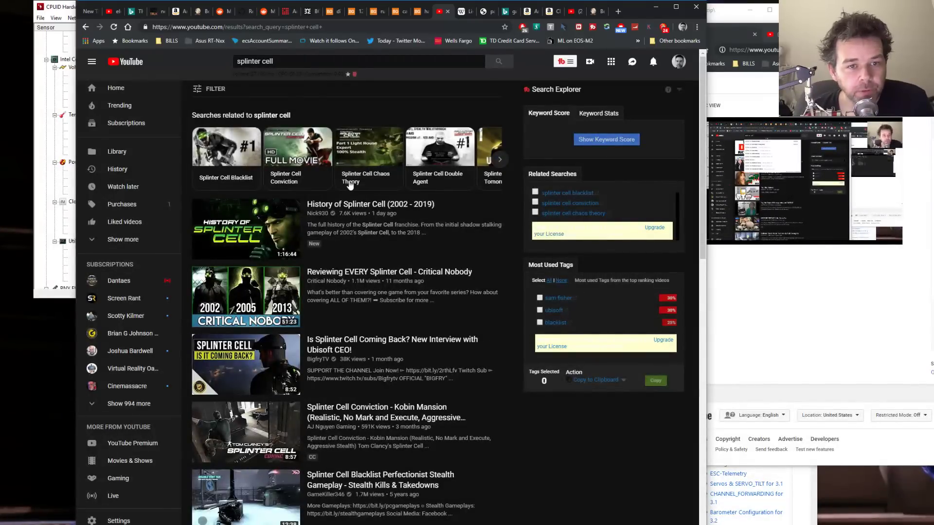
left_click(298, 64)
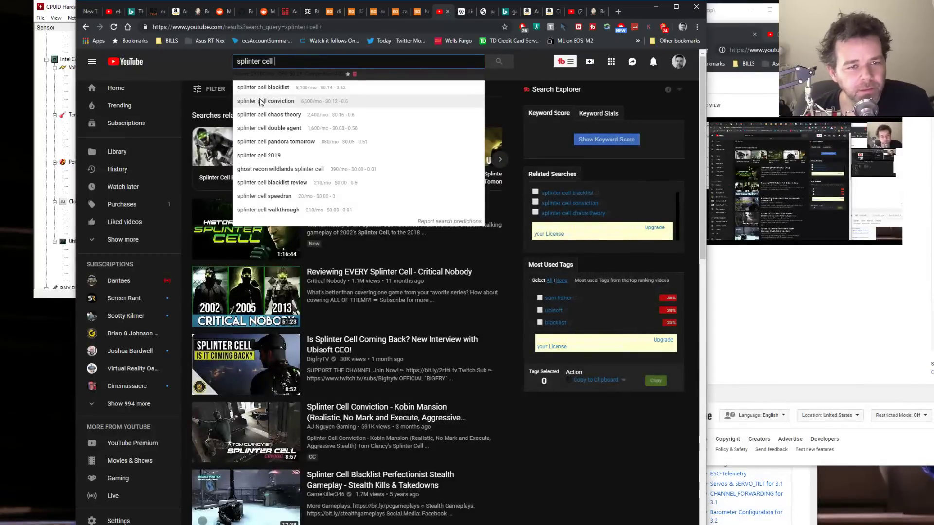
left_click(325, 103)
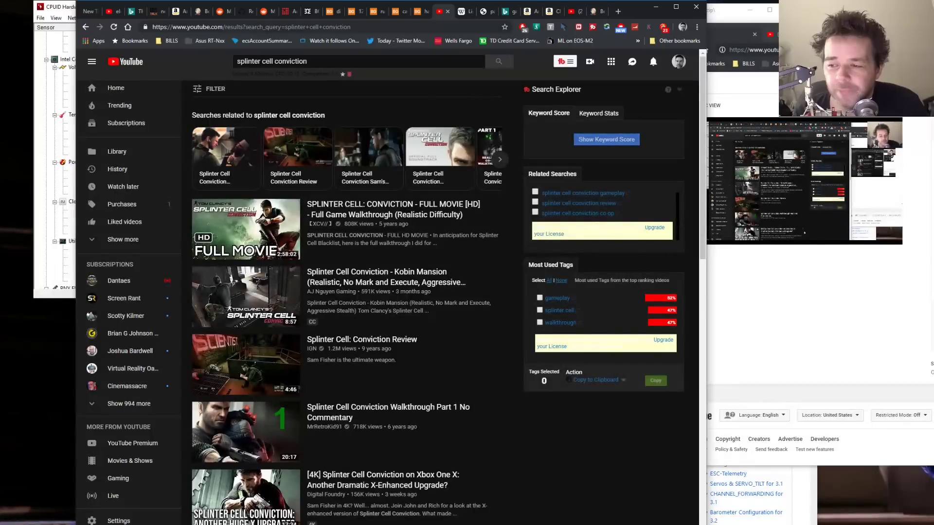
- Look through the Splinter Cell Conviction video results, briefly checking the Streamlabs OBS window along the way
scroll(502, 495, "down", 7)
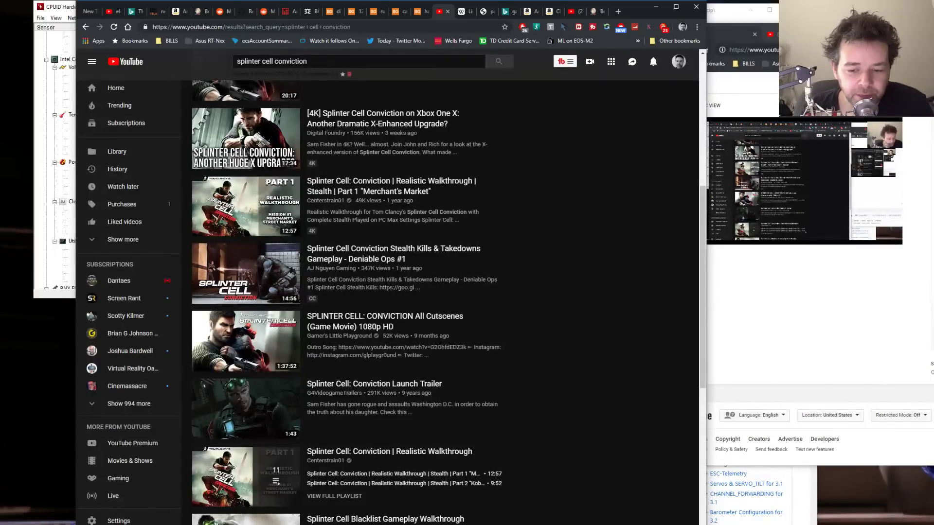
key("alt+Tab")
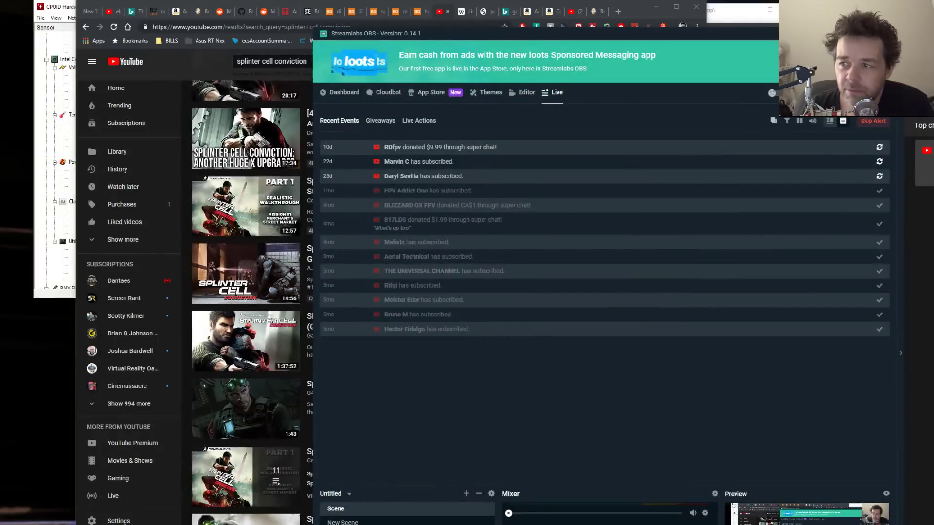
key("alt+Tab")
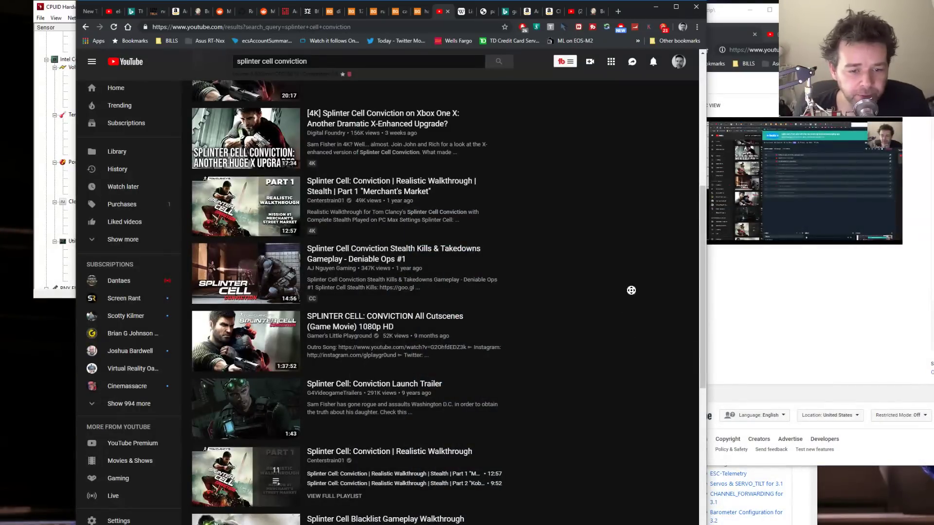
scroll(631, 294, "down", 8)
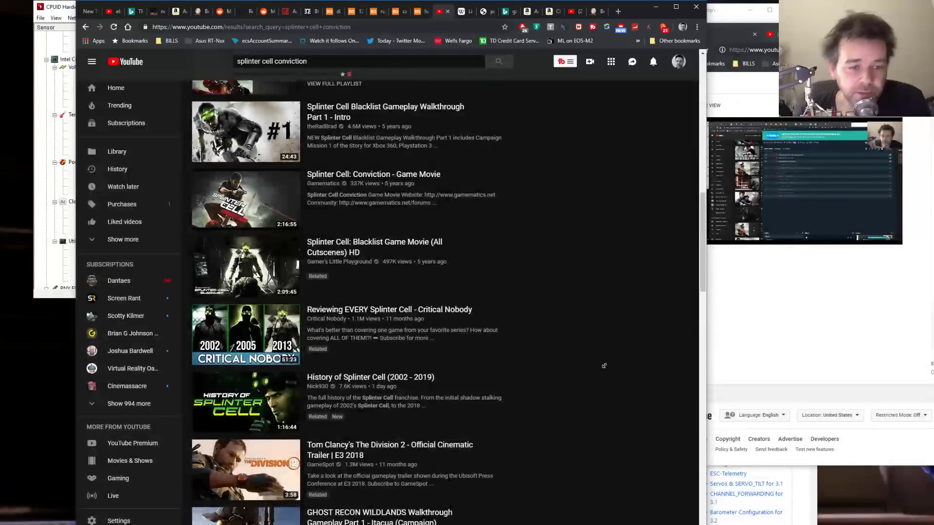
scroll(605, 369, "down", 8)
scroll(606, 368, "down", 10)
scroll(606, 369, "down", 10)
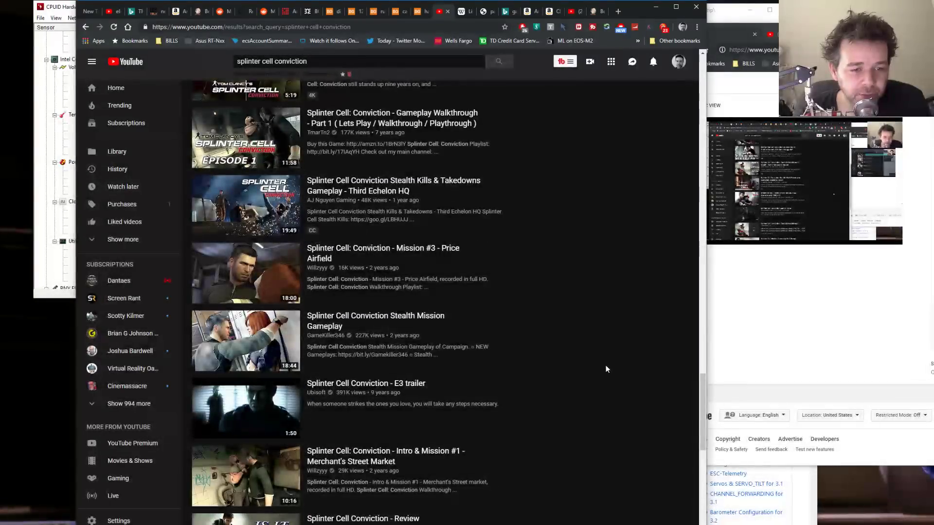
scroll(606, 368, "down", 15)
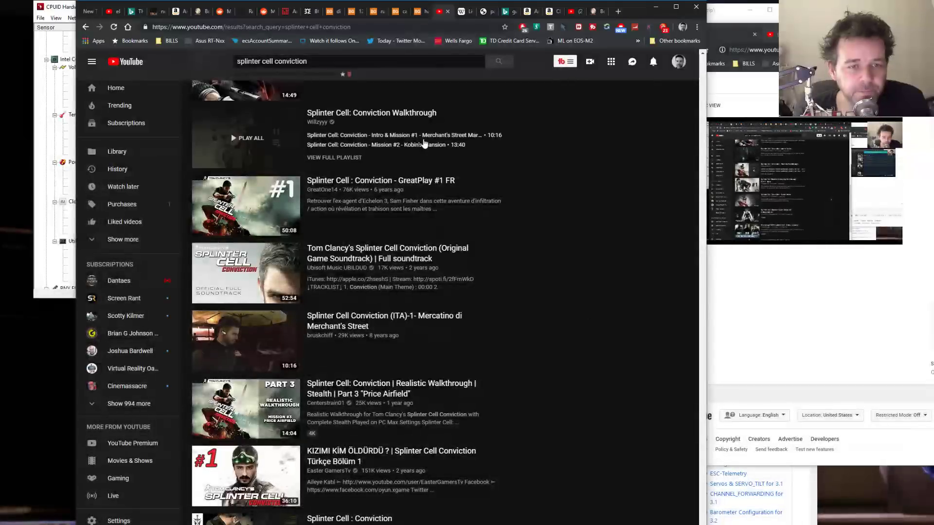
- Replace the YouTube search with "dragon age 4" and run it
triple_click(334, 61)
type("drag")
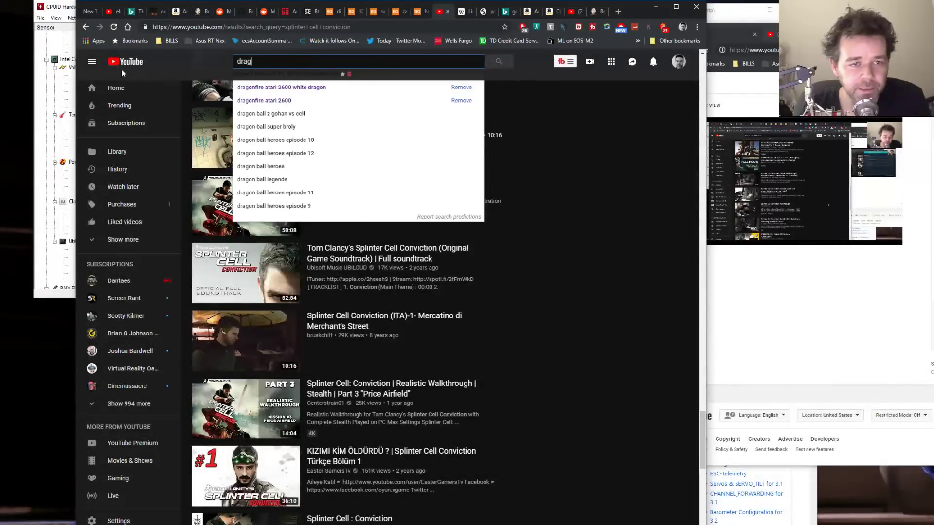
type("on age 4")
key("Return")
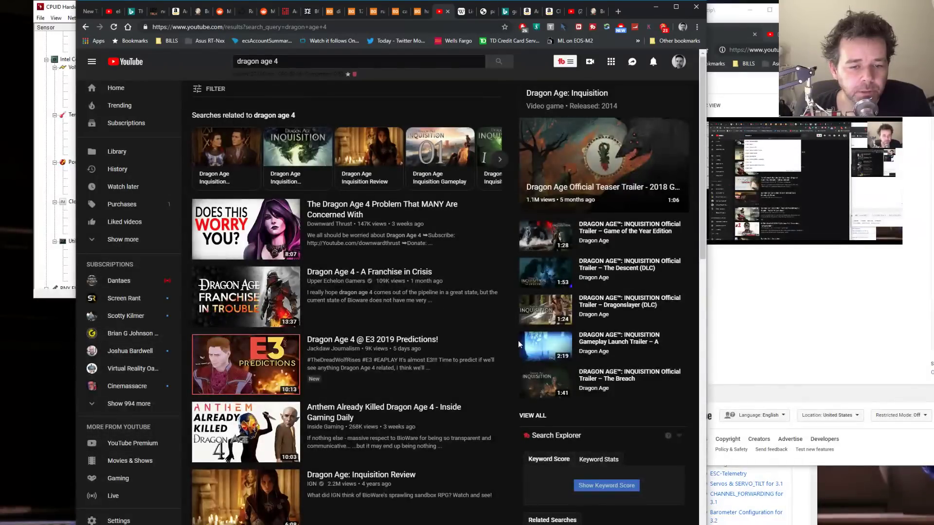
- Search the web for "nexusmods" in the current browser tab and open the Nexus Mods website from the results
left_click(833, 326)
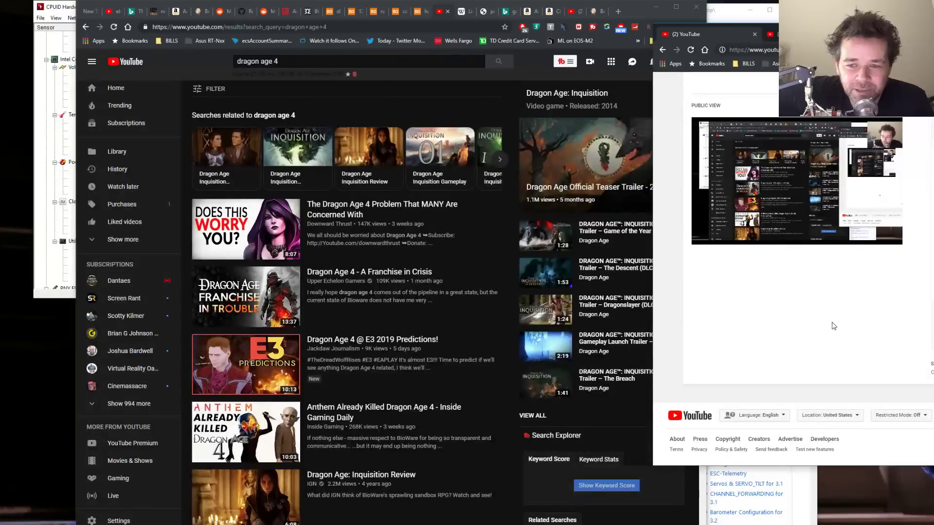
left_click(354, 27)
type("nexu")
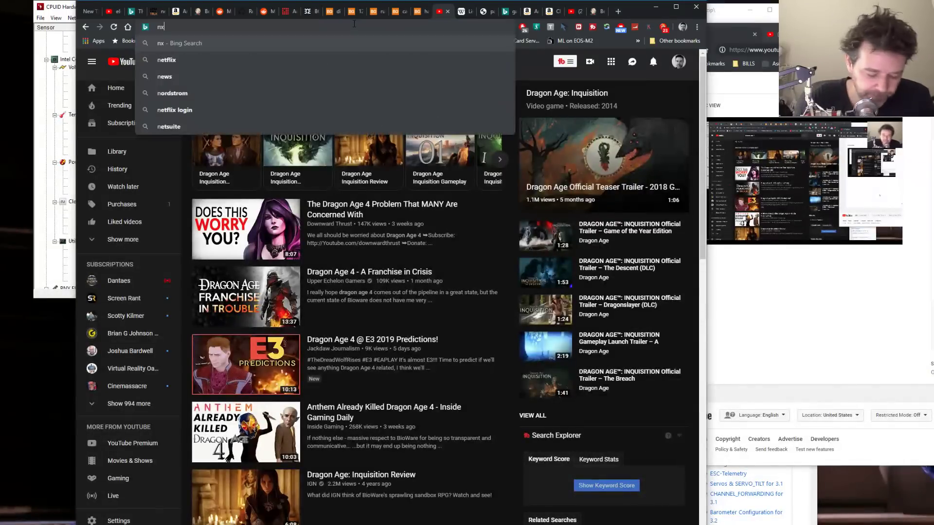
type("sm")
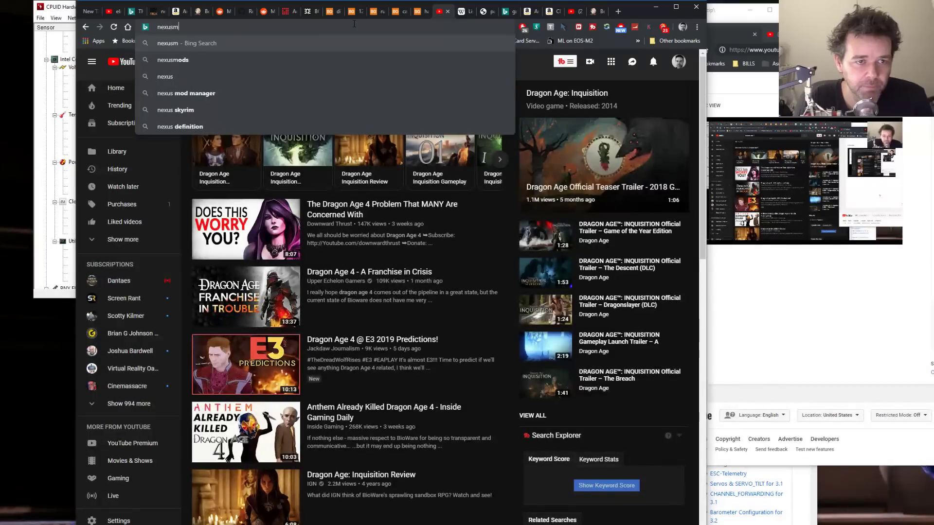
key("Down")
key("Return")
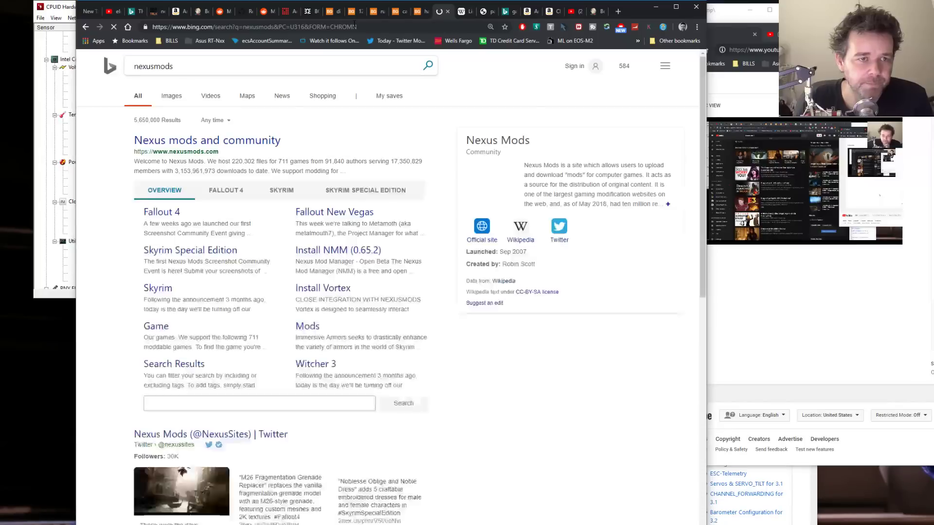
left_click(225, 138)
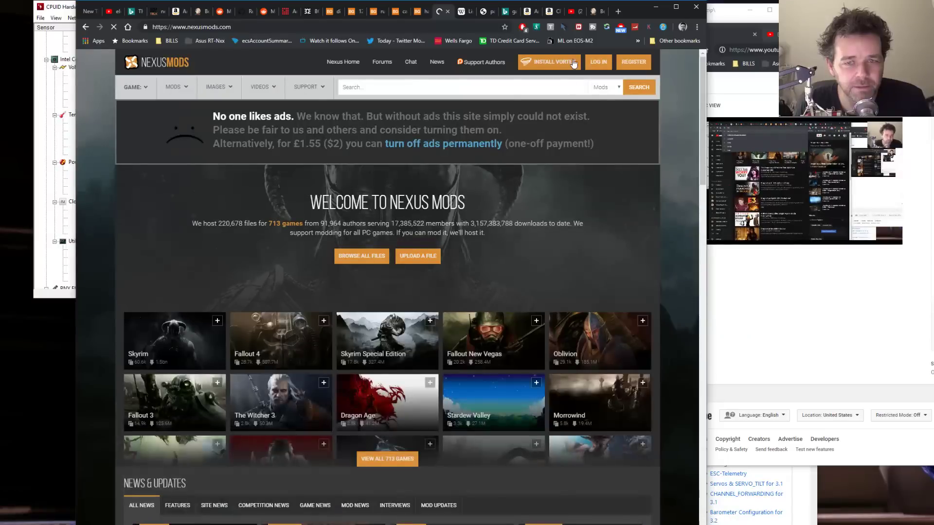
- Set the Nexus Mods search to Games and search for "mass effect 3" to open that game's mod page
left_click(603, 87)
left_click(599, 123)
left_click(451, 89)
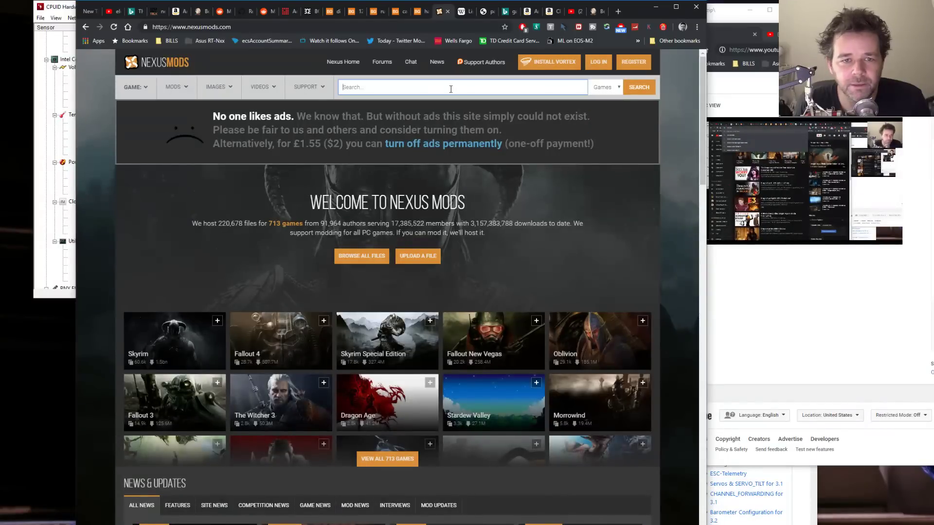
type("mass effect 3")
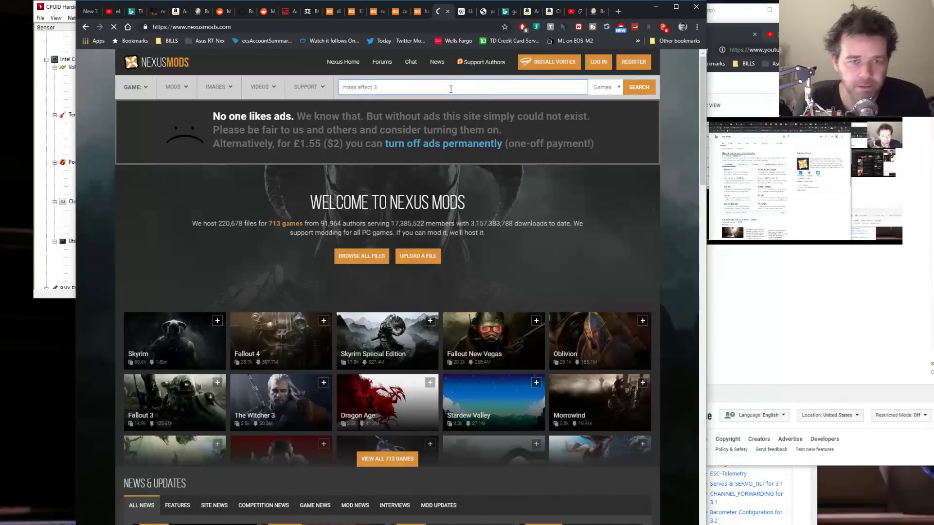
key("Return")
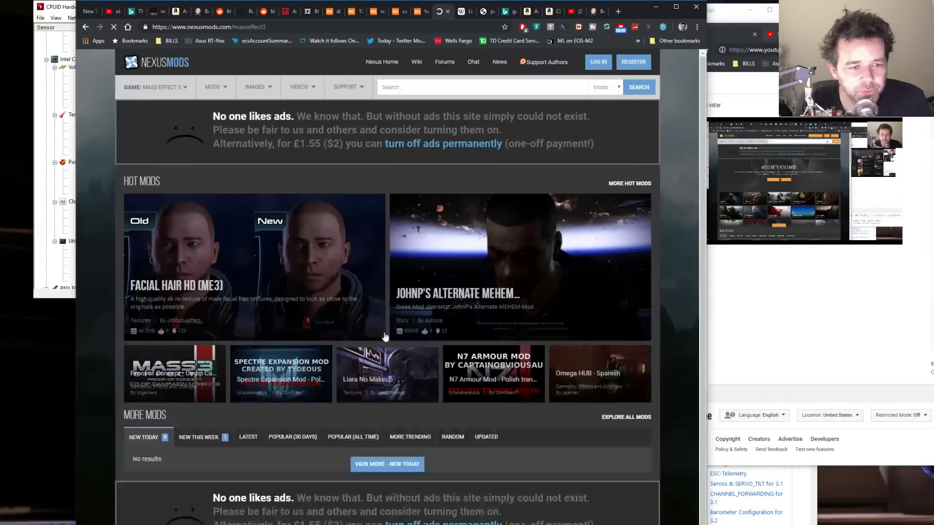
- Show the Mass Effect 3 mods most popular over the last 30 days and look through them
scroll(486, 194, "down", 4)
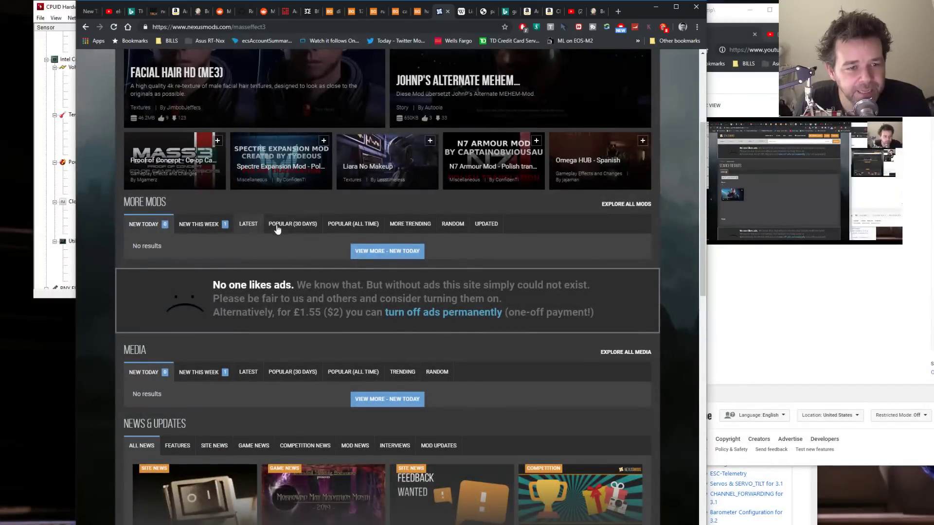
left_click(292, 224)
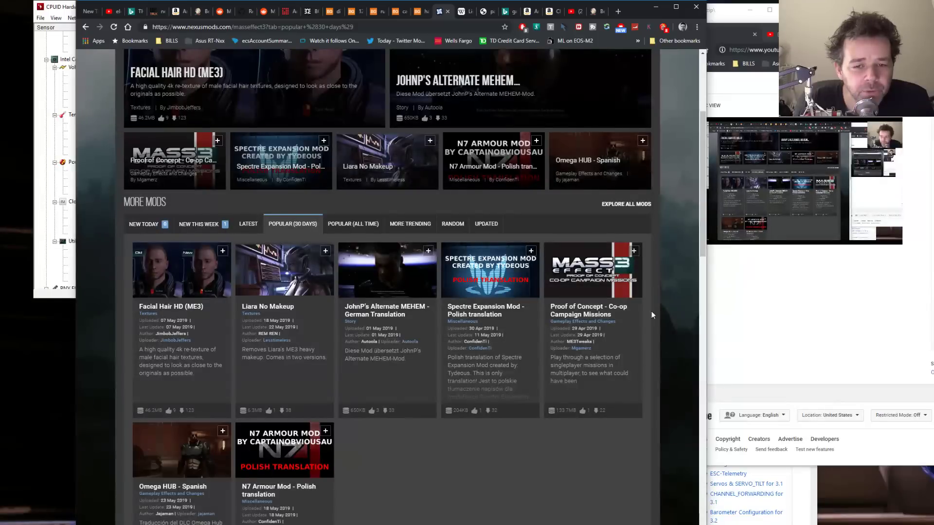
mouse_move(703, 237)
left_mouse_down()
mouse_move(701, 297)
mouse_move(701, 256)
left_mouse_up()
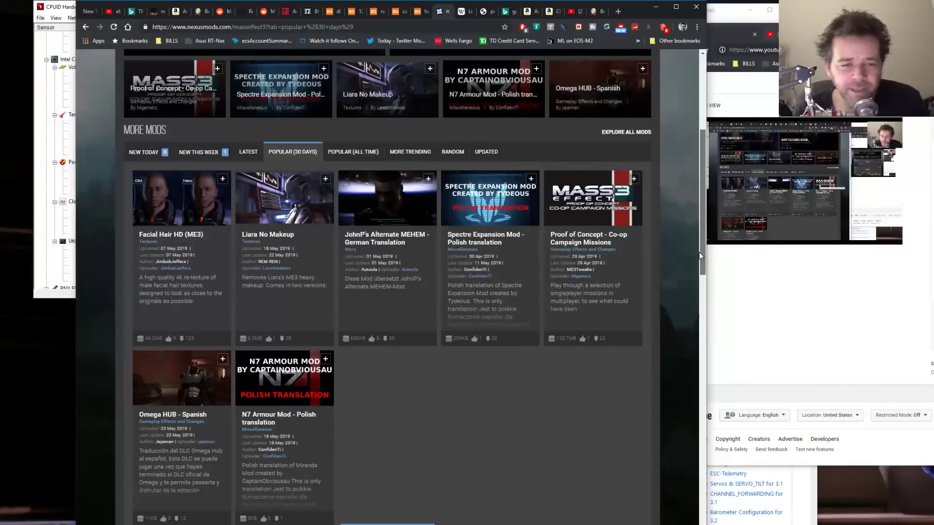
left_click_drag(699, 252, 698, 251)
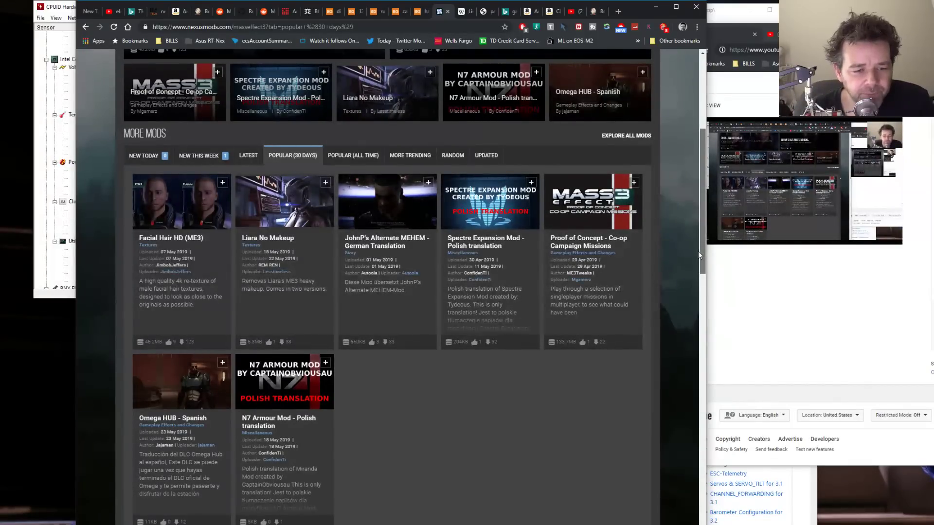
mouse_move(698, 251)
left_mouse_down()
mouse_move(689, 174)
mouse_move(683, 274)
mouse_move(682, 255)
left_mouse_up()
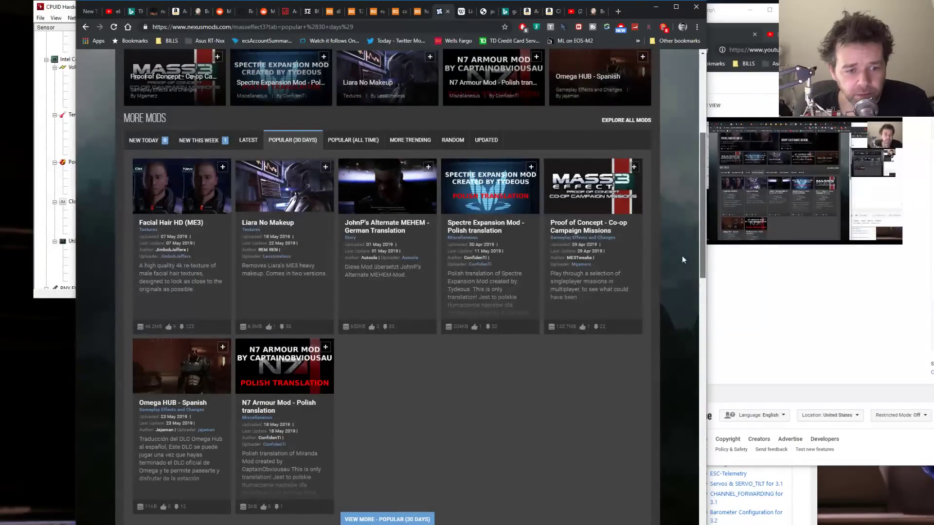
left_click_drag(682, 256, 680, 244)
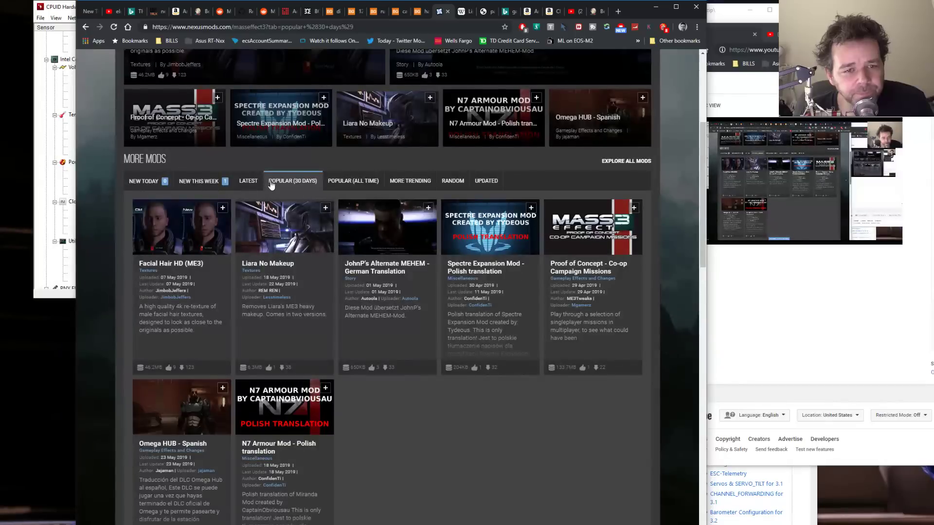
- List the all-time most popular Mass Effect 3 mods and open the MEHEM The Mass Effect 3 Happy Ending Mod page
left_click(356, 182)
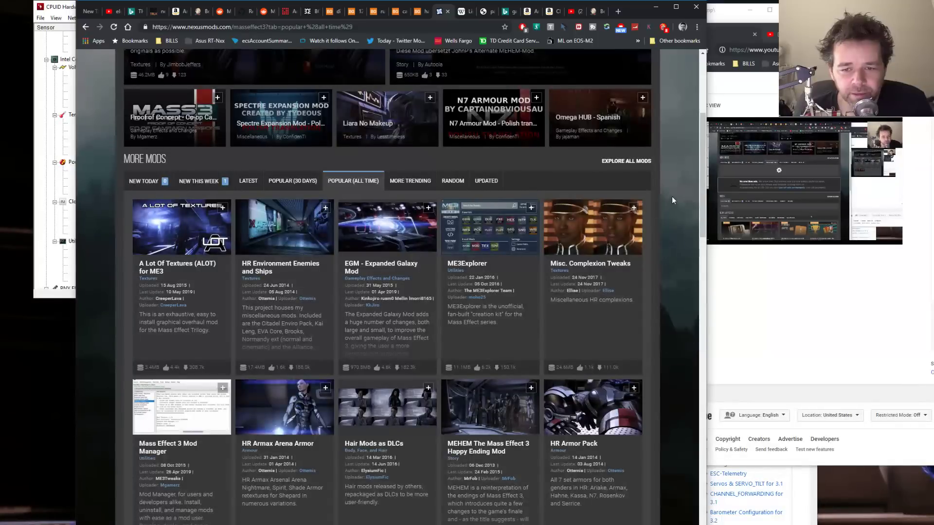
left_click_drag(699, 157, 696, 197)
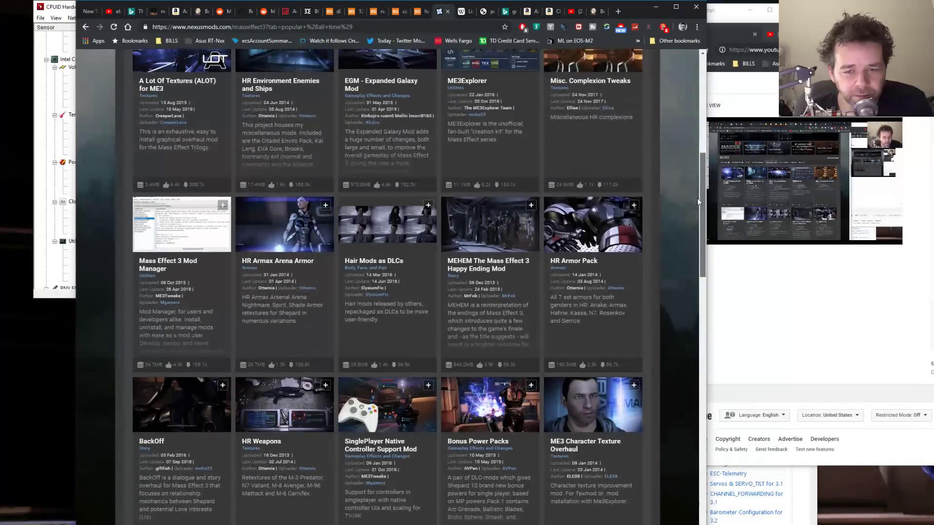
left_click(487, 269)
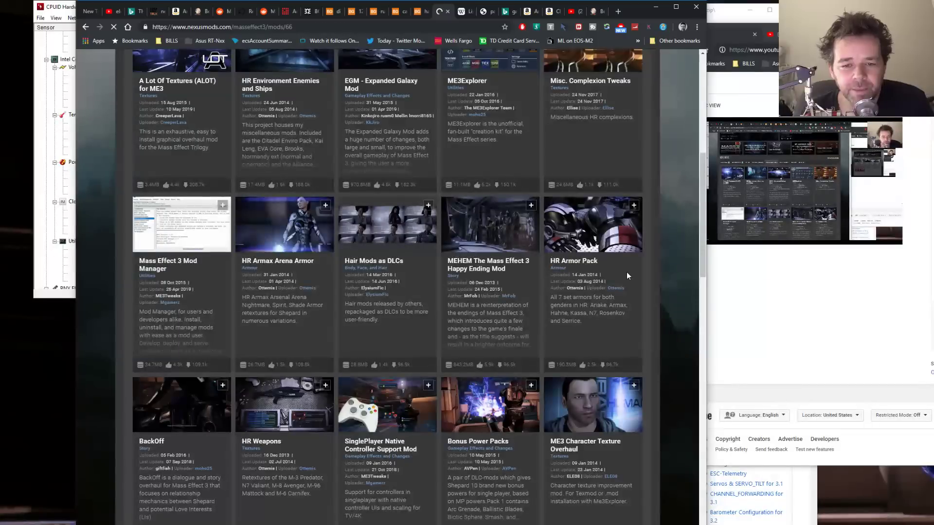
- Read the MEHEM mod's description, including its feature list, installation notes and version changelogs
scroll(546, 250, "down", 4)
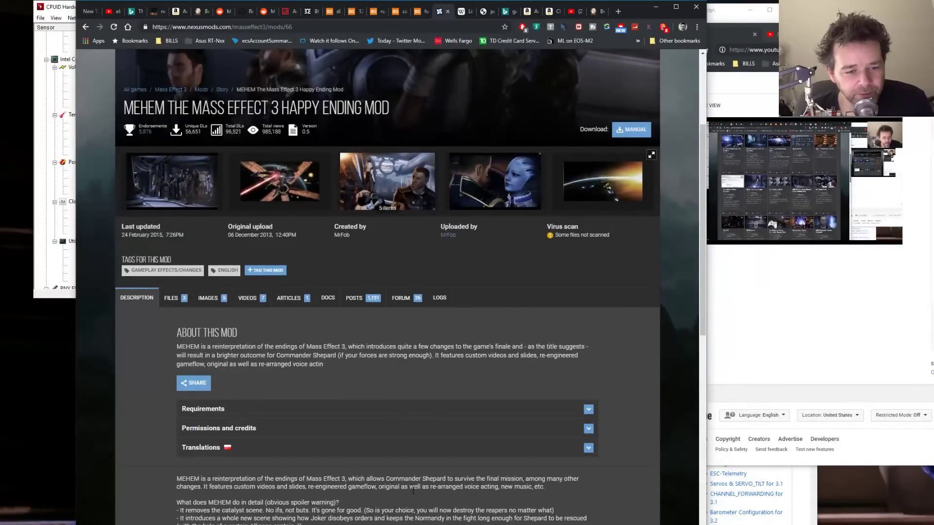
scroll(324, 374, "down", 4)
left_click_drag(355, 417, 195, 338)
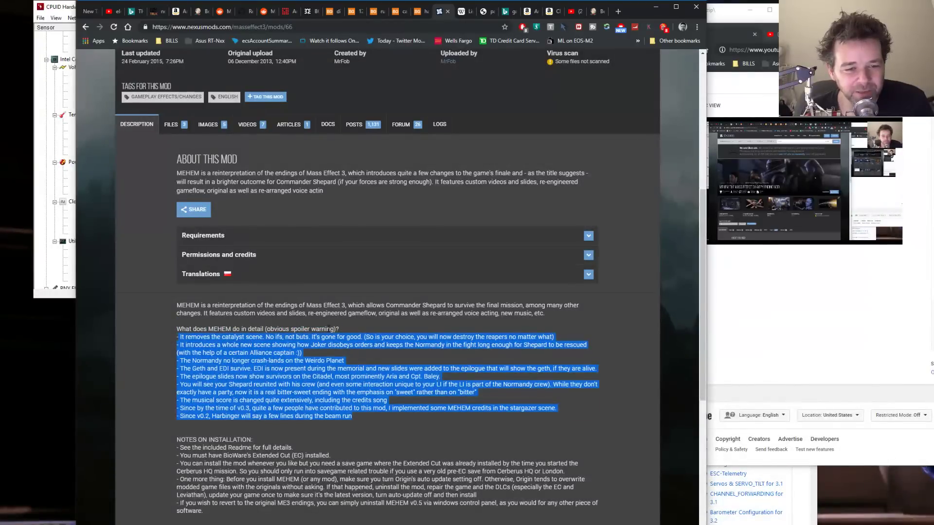
left_click(356, 364)
scroll(356, 364, "down", 5)
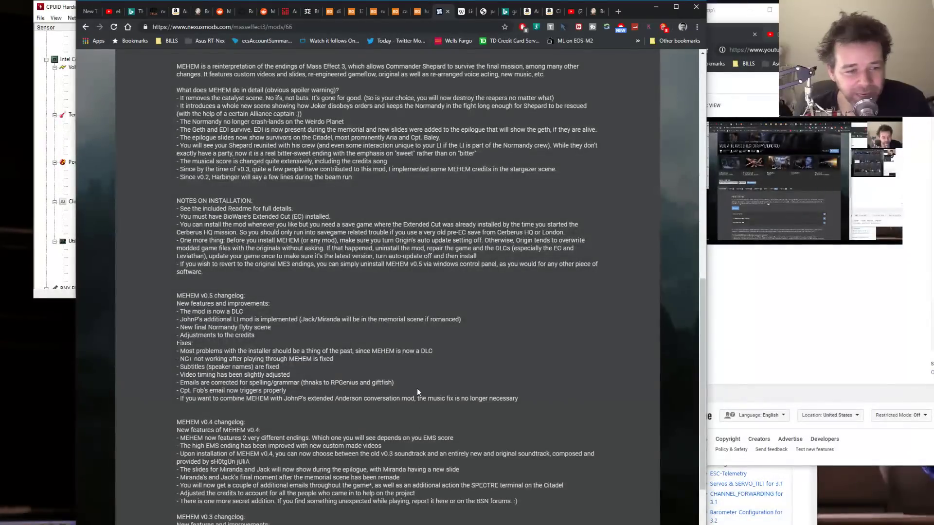
scroll(509, 386, "up", 7)
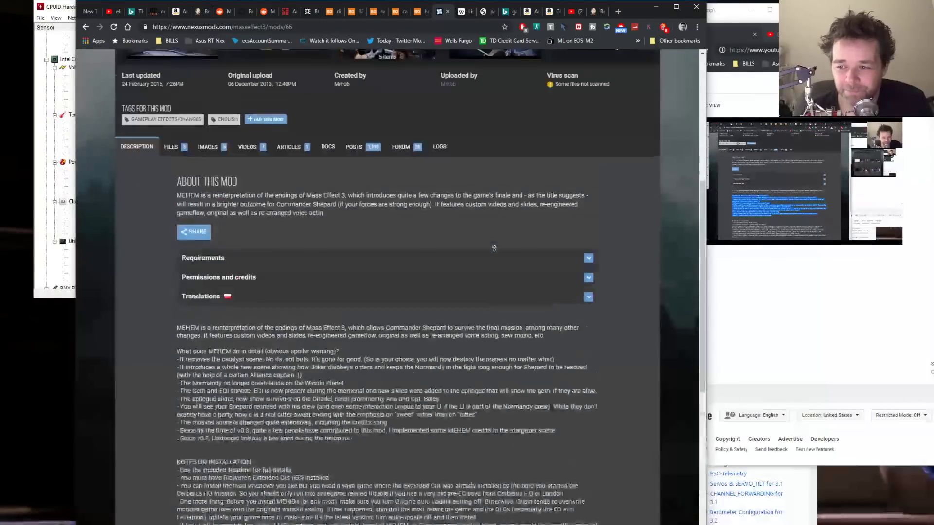
scroll(486, 397, "up", 1)
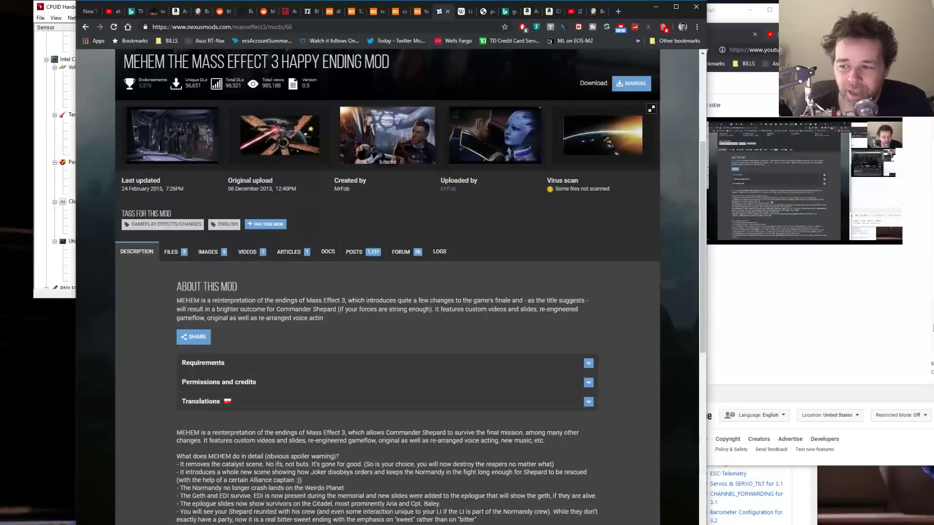
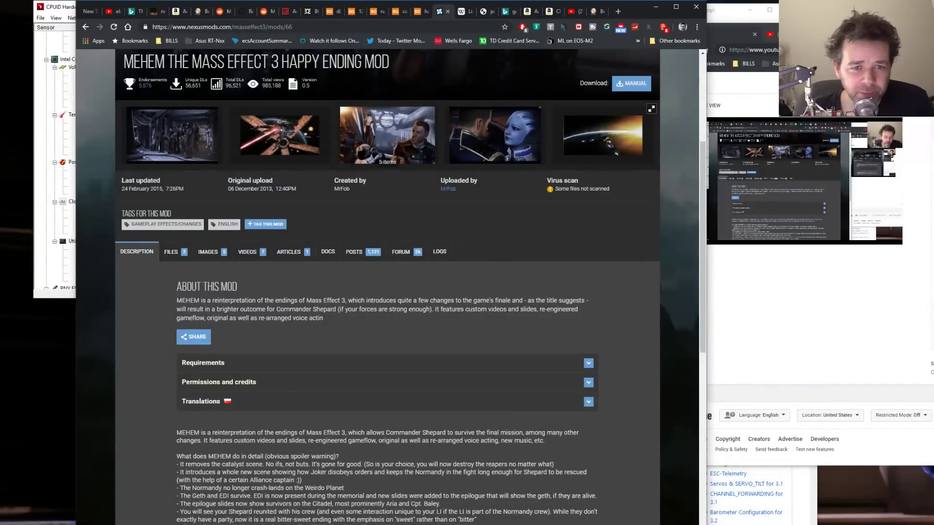
scroll(598, 305, "down", 20)
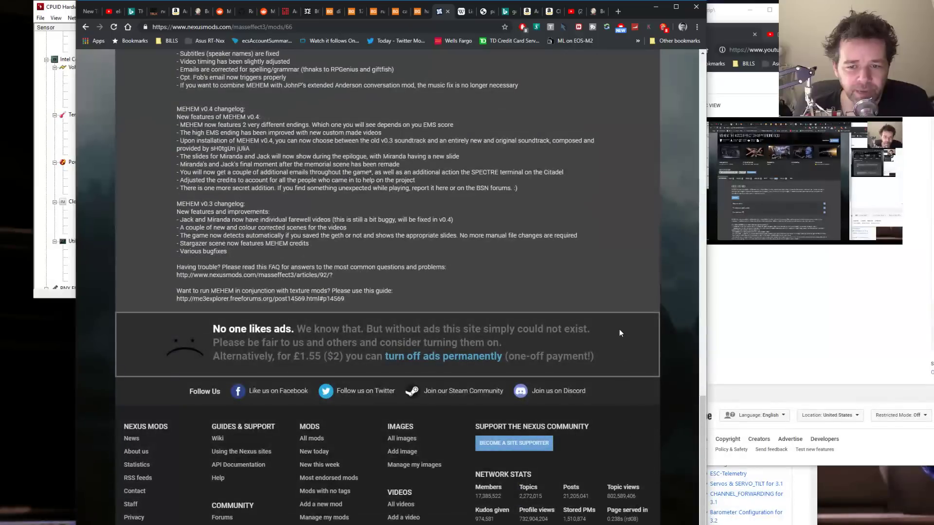
- Look back over the MEHEM mod's changelogs, installation notes and feature list, ending at the page's title and image gallery
scroll(617, 282, "up", 4)
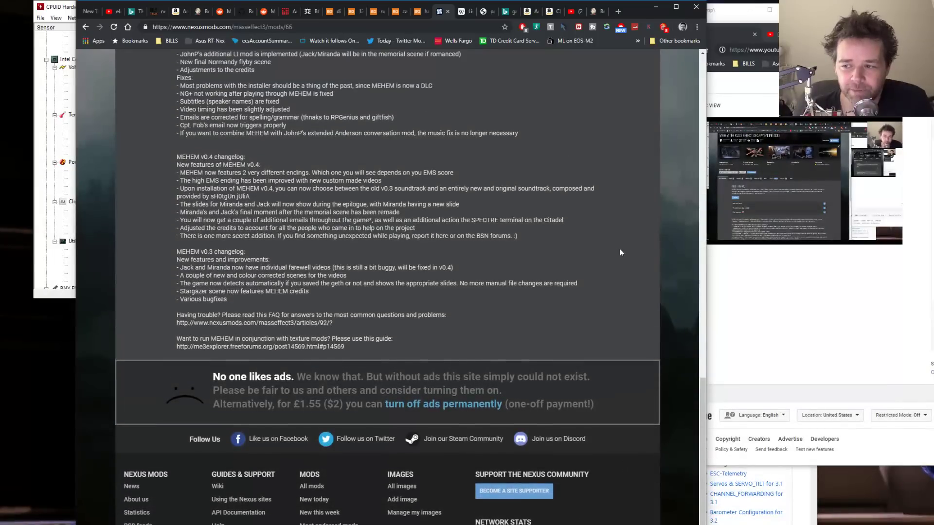
scroll(614, 276, "up", 4)
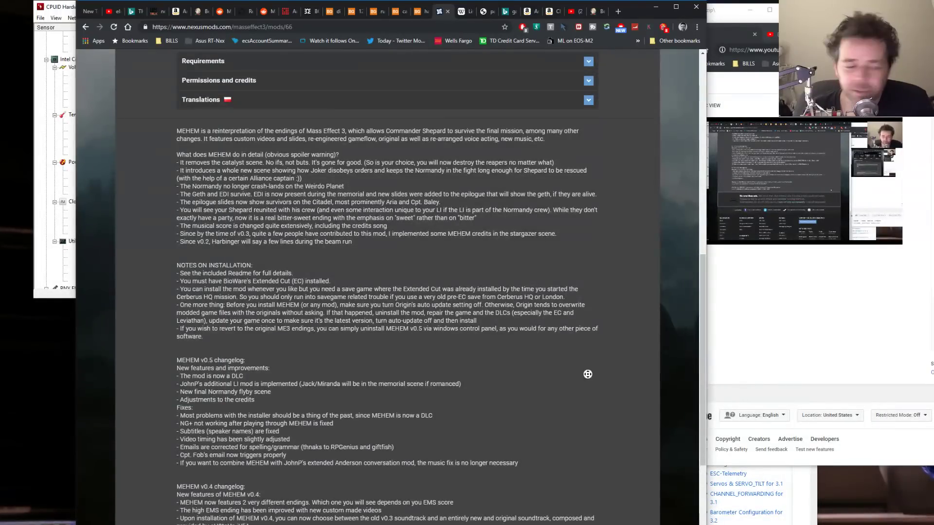
scroll(588, 378, "up", 10)
scroll(585, 286, "down", 20)
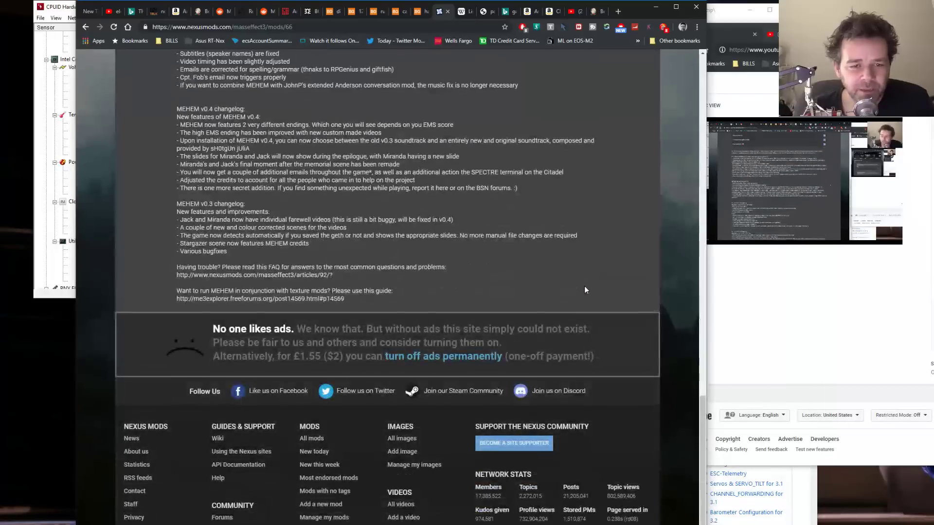
middle_click(585, 286)
scroll(584, 286, "up", 6)
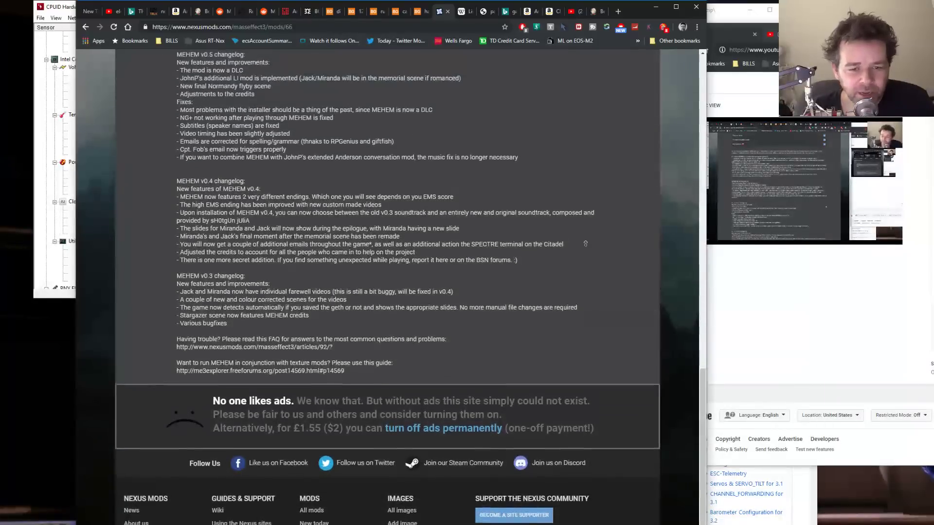
scroll(564, 336, "up", 5)
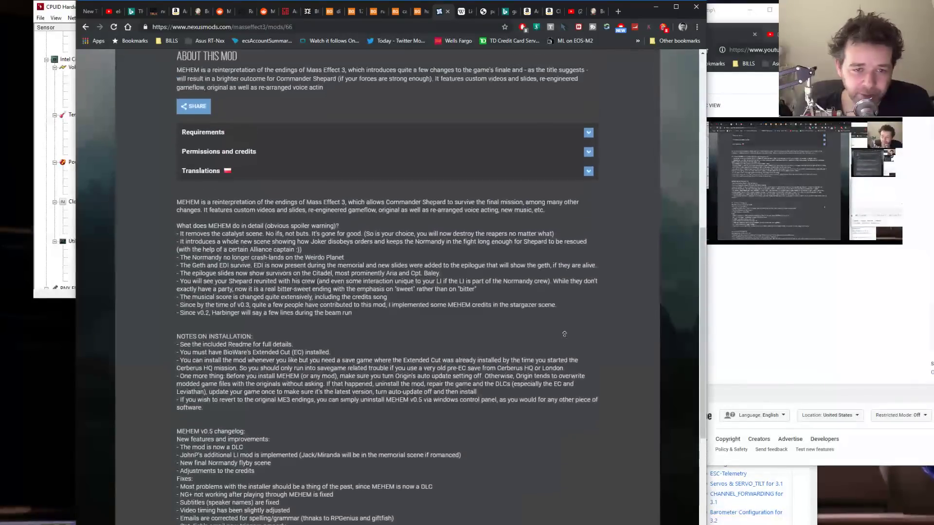
scroll(564, 399, "up", 8)
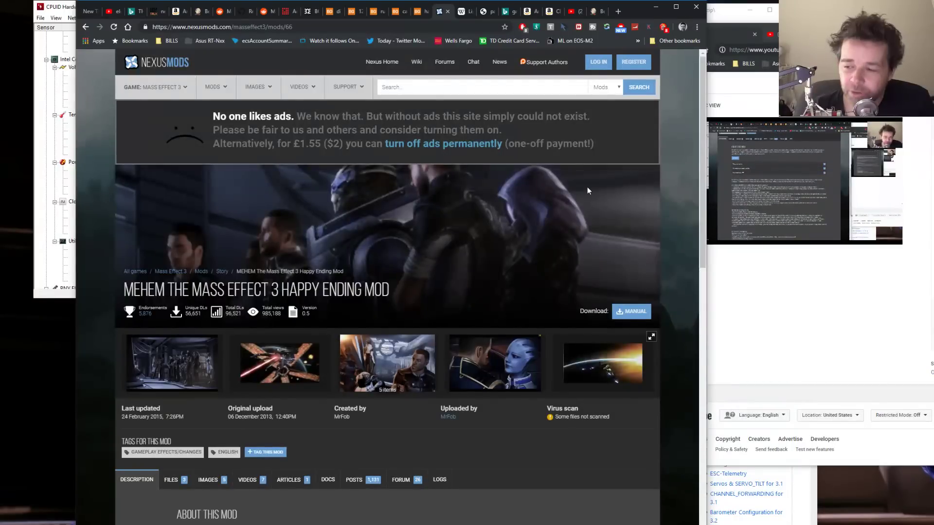
left_click_drag(703, 214, 697, 241)
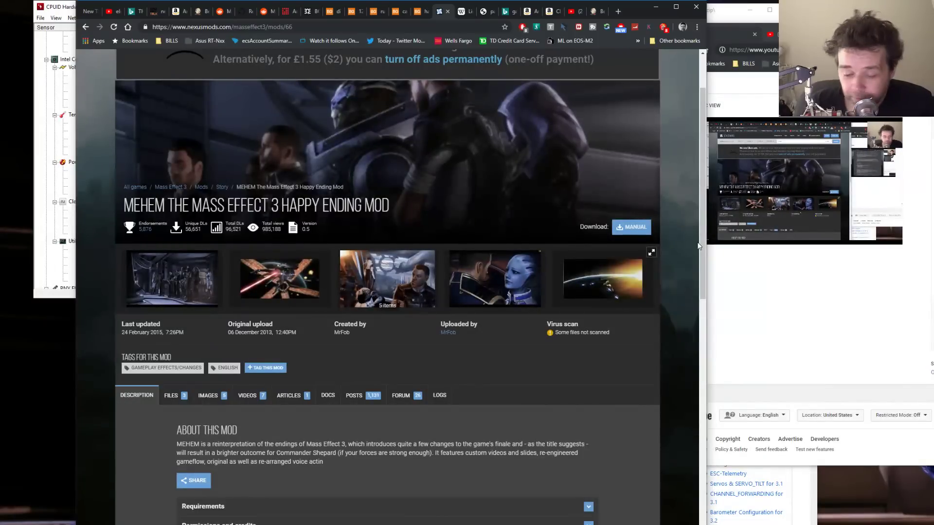
- Switch to the YouTube live dashboard window and show the stream's status and streaming controls for "Betaflight Development 4.1 setup live"
left_click(848, 317)
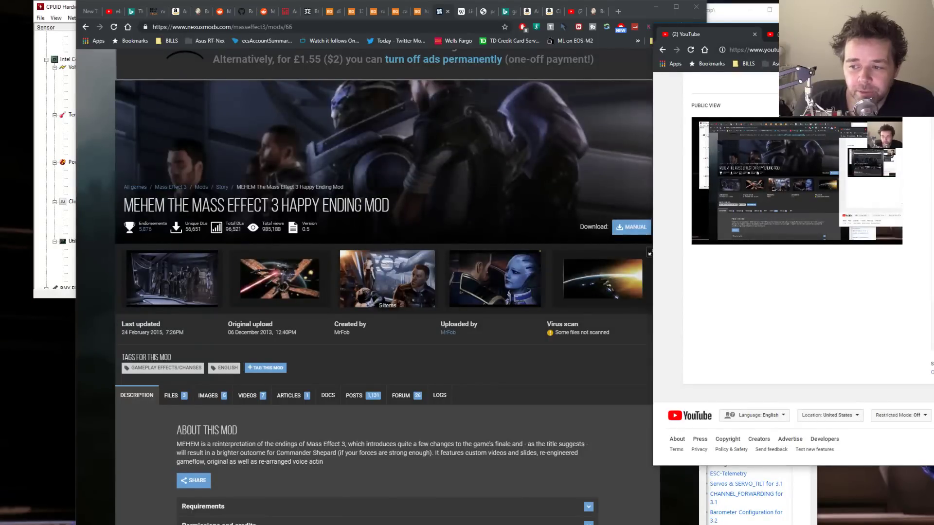
left_click(573, 381)
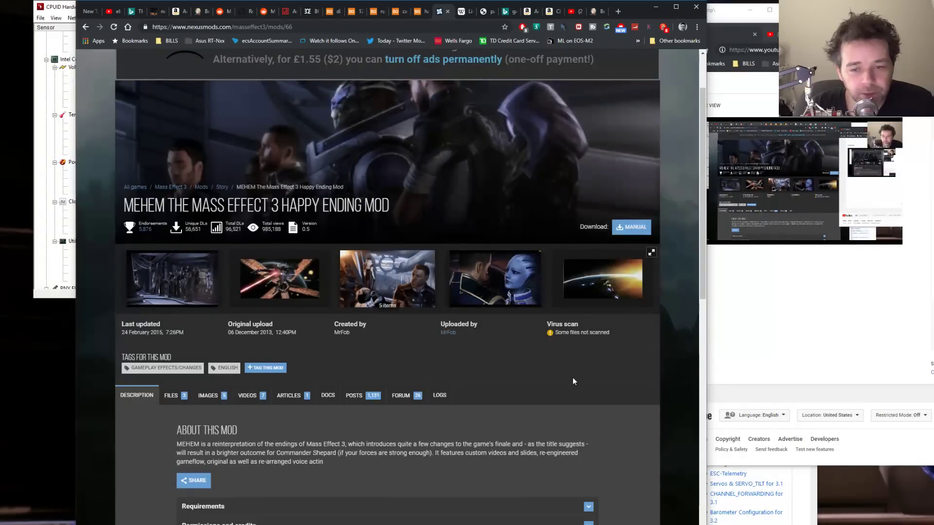
left_click(754, 358)
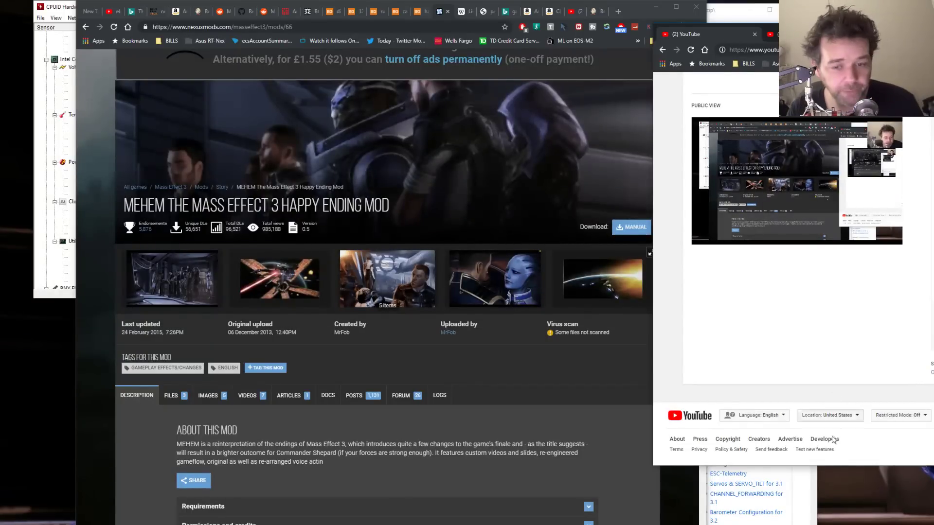
scroll(826, 365, "up", 10)
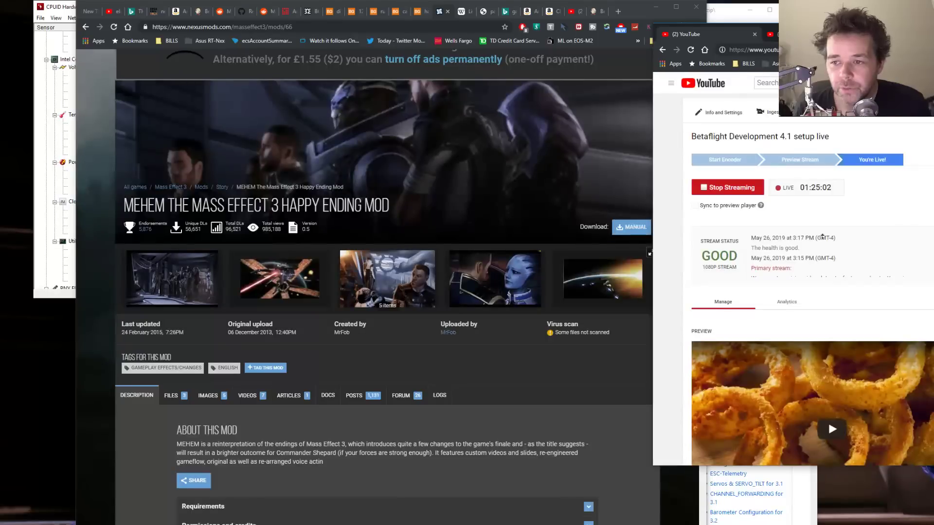